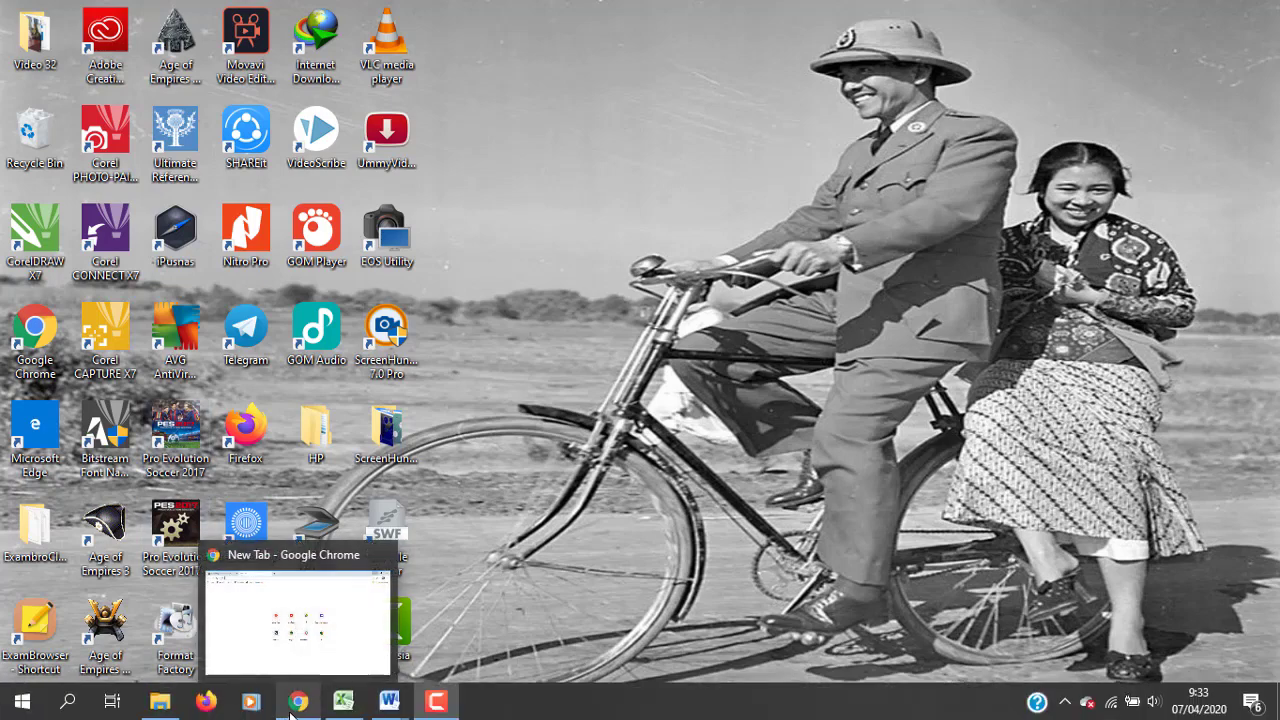
# Bring Chrome forward and load 141569101721.ip-dynamic.com:8094 from the address-bar suggestion.
pyautogui.click(295, 705)
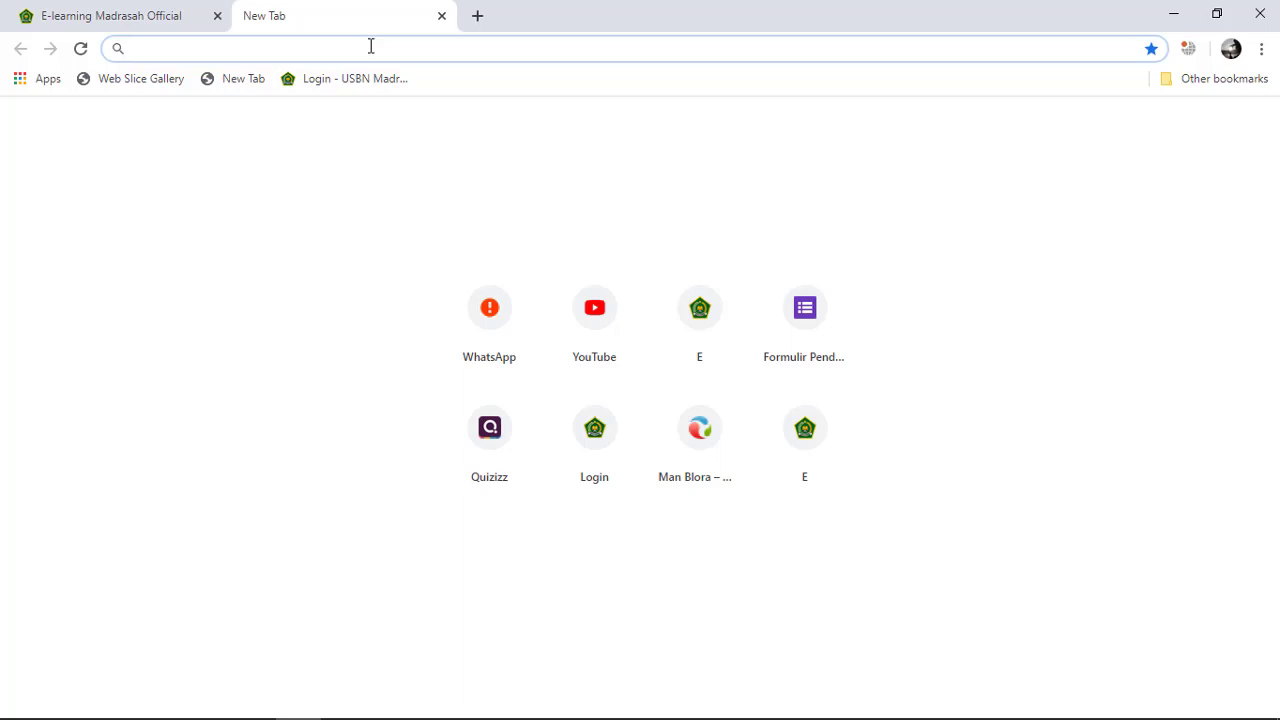
pyautogui.write('1')
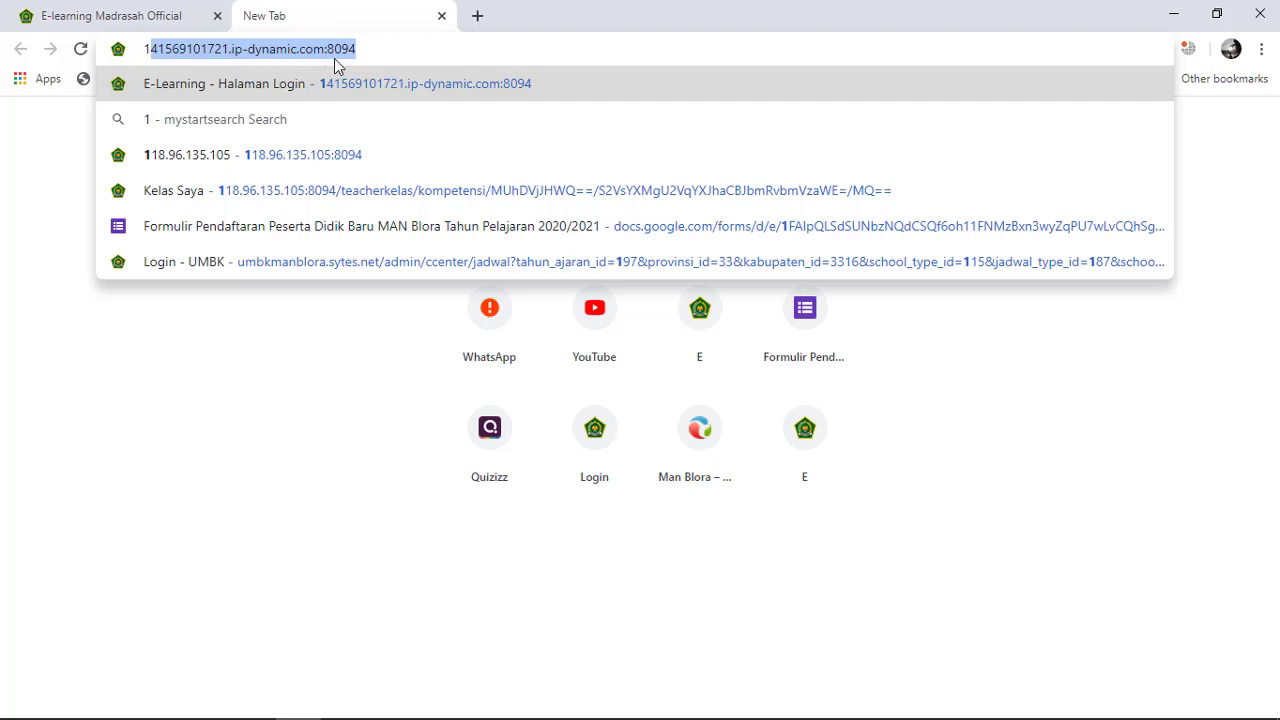
pyautogui.click(386, 55)
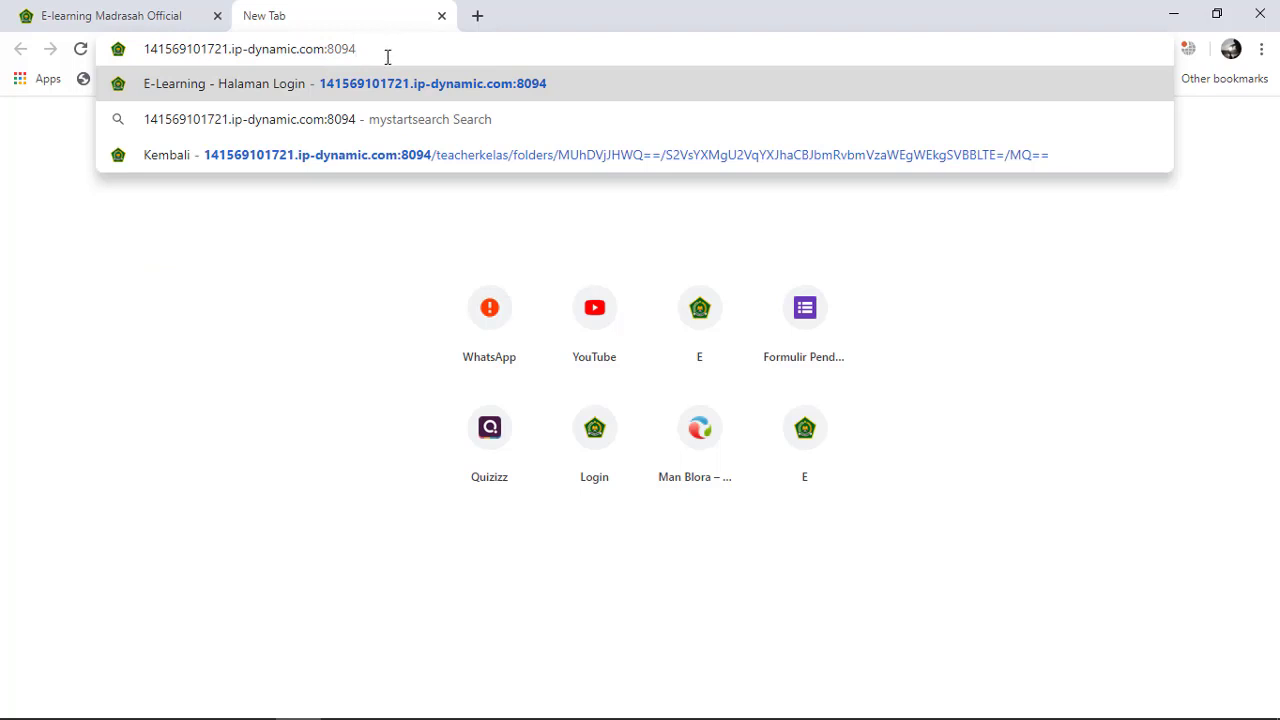
pyautogui.press('Return')
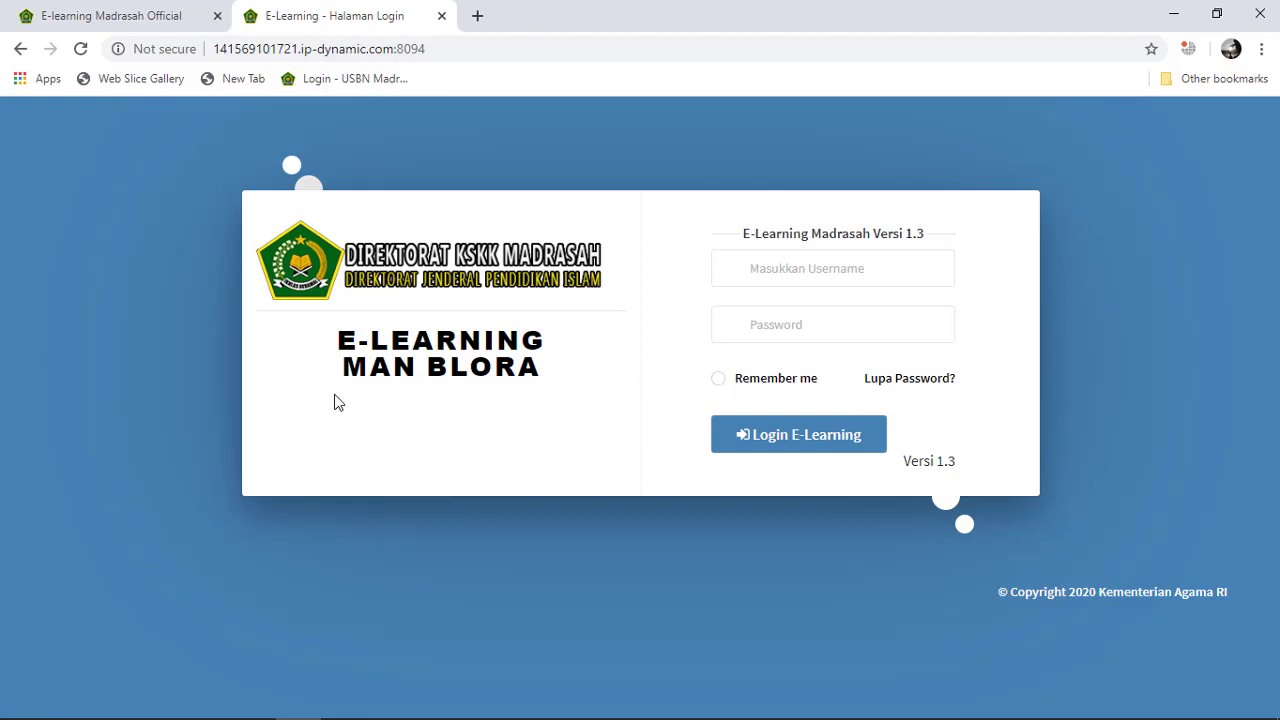
# Log in with the saved teacher username and the account password.
pyautogui.click(874, 275)
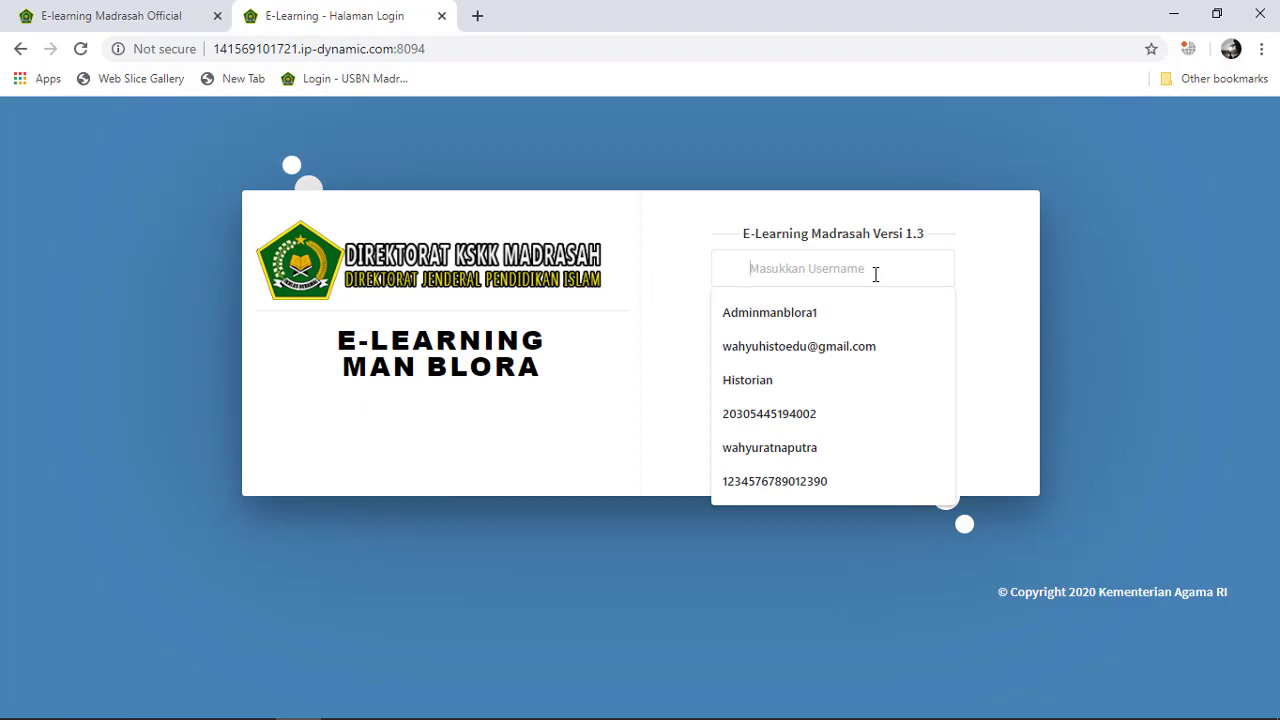
pyautogui.write('1')
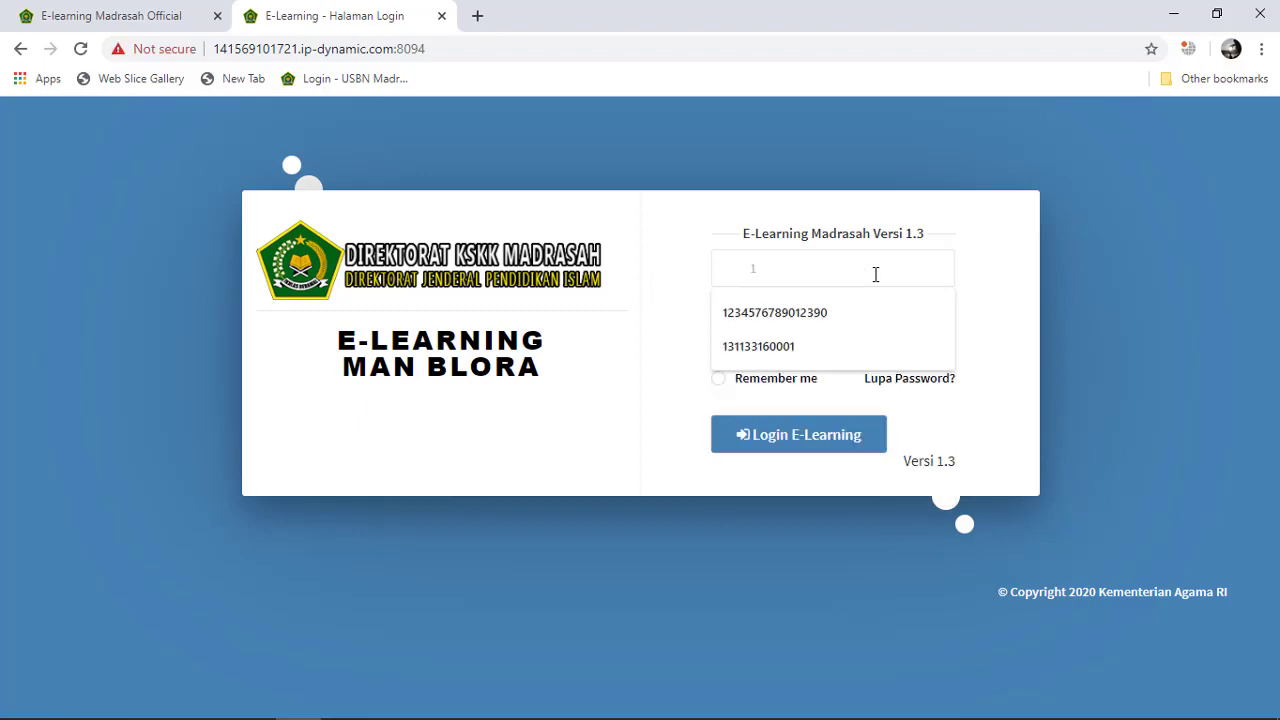
pyautogui.press('Down')
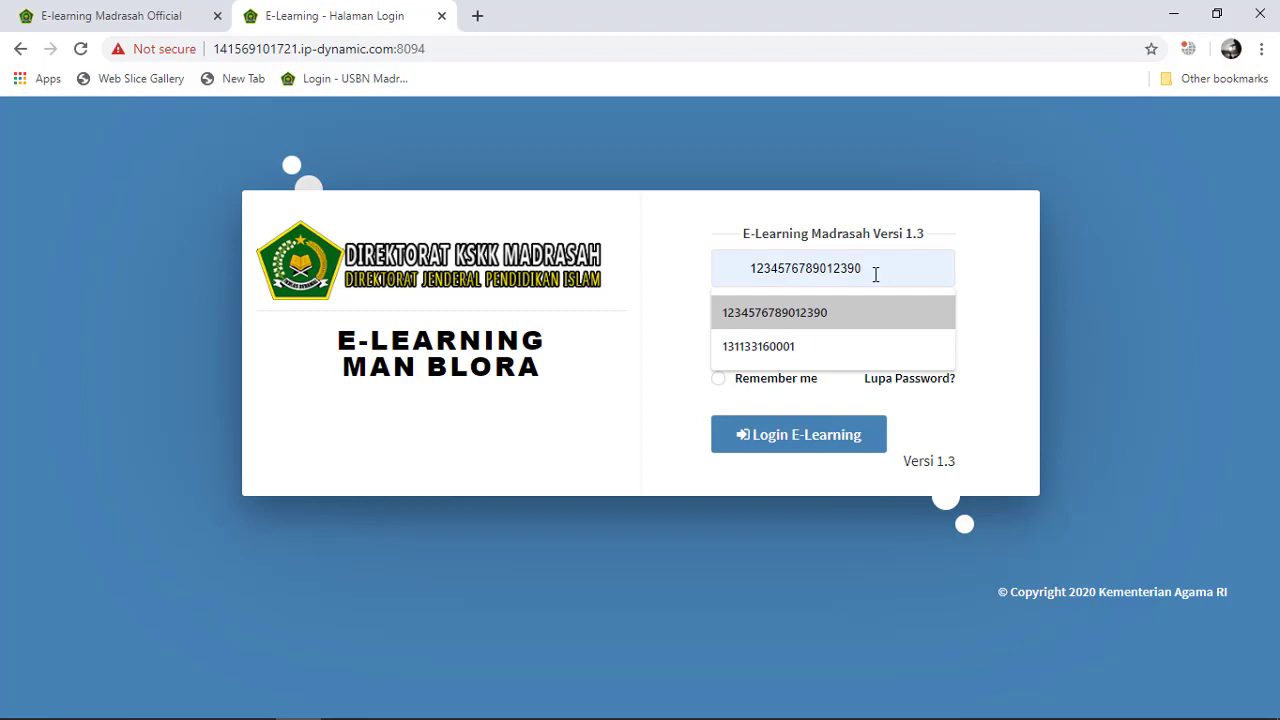
pyautogui.click(817, 314)
pyautogui.click(822, 330)
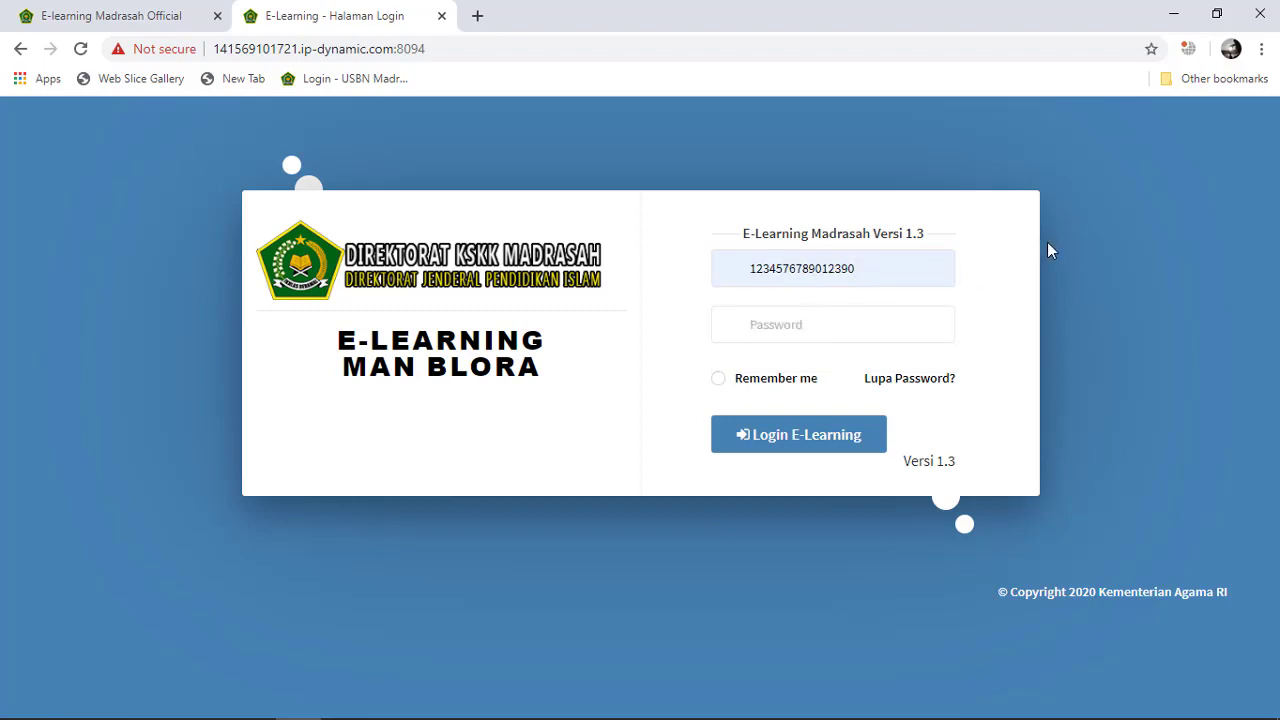
pyautogui.write('1')
pyautogui.click(848, 444)
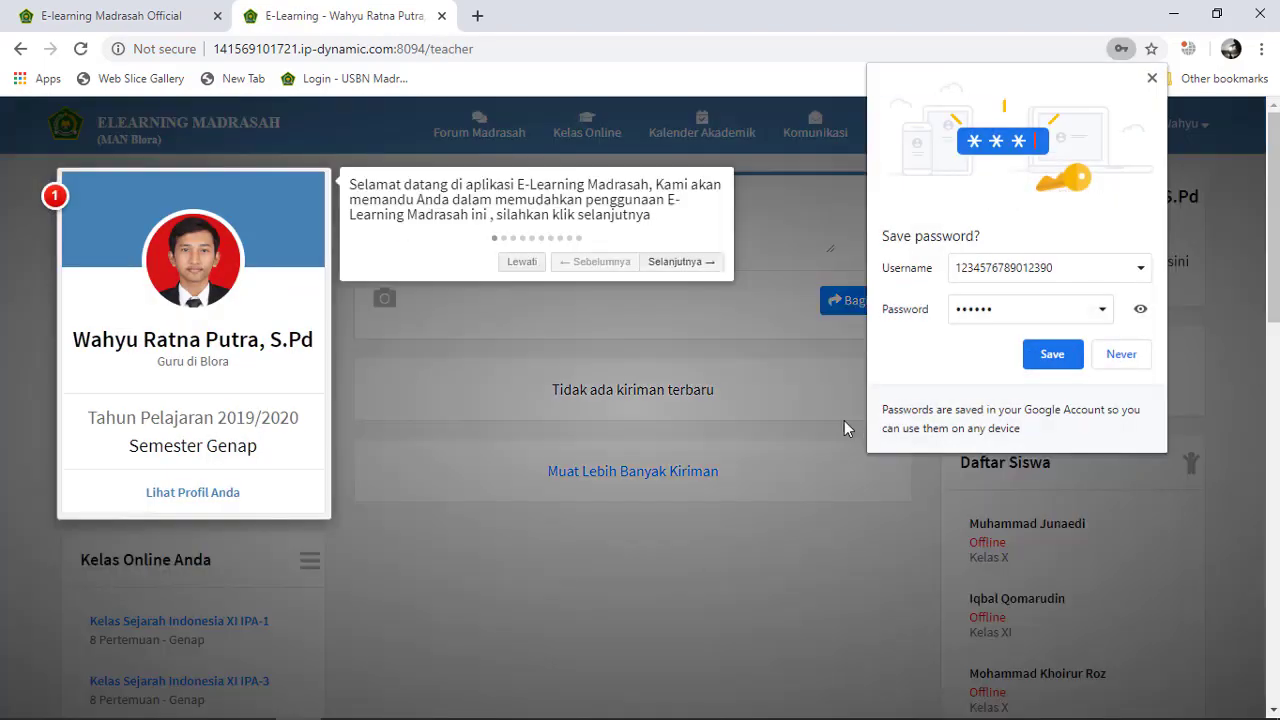
# Decline saving the password and step the tour past Ruang Kelas, Kalender Akademik and Komunikasi.
pyautogui.click(1152, 78)
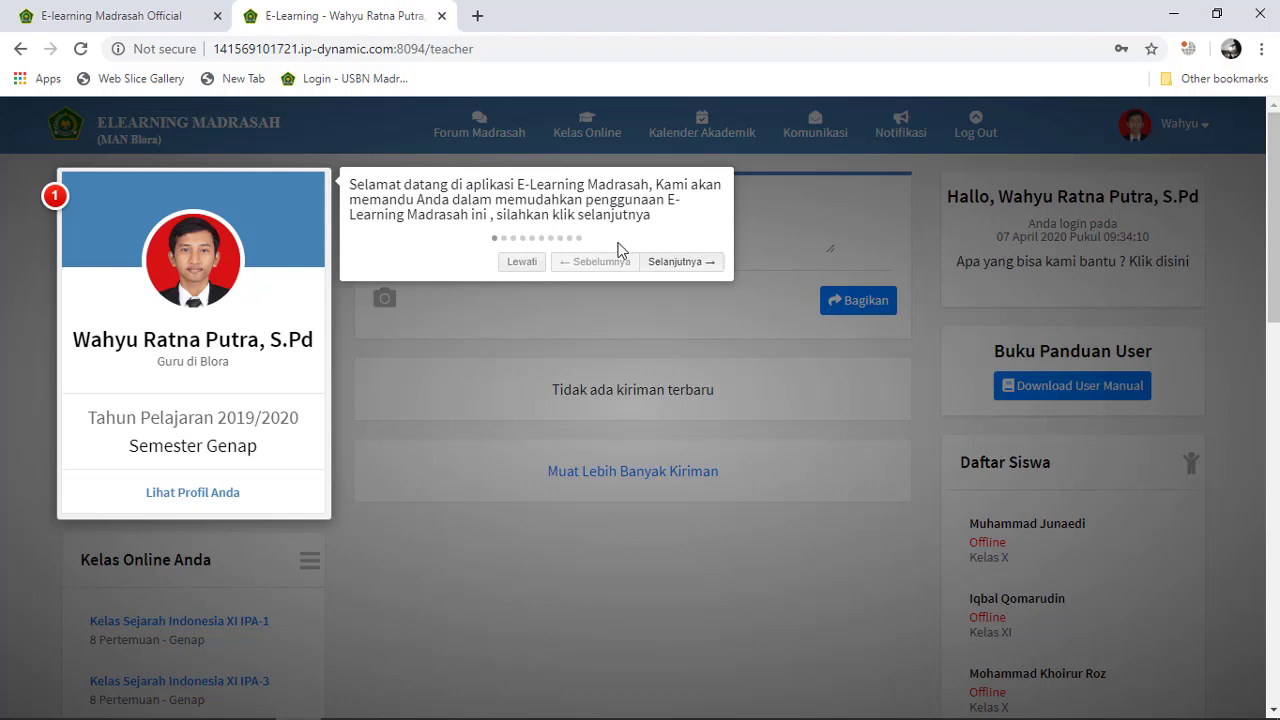
pyautogui.click(686, 264)
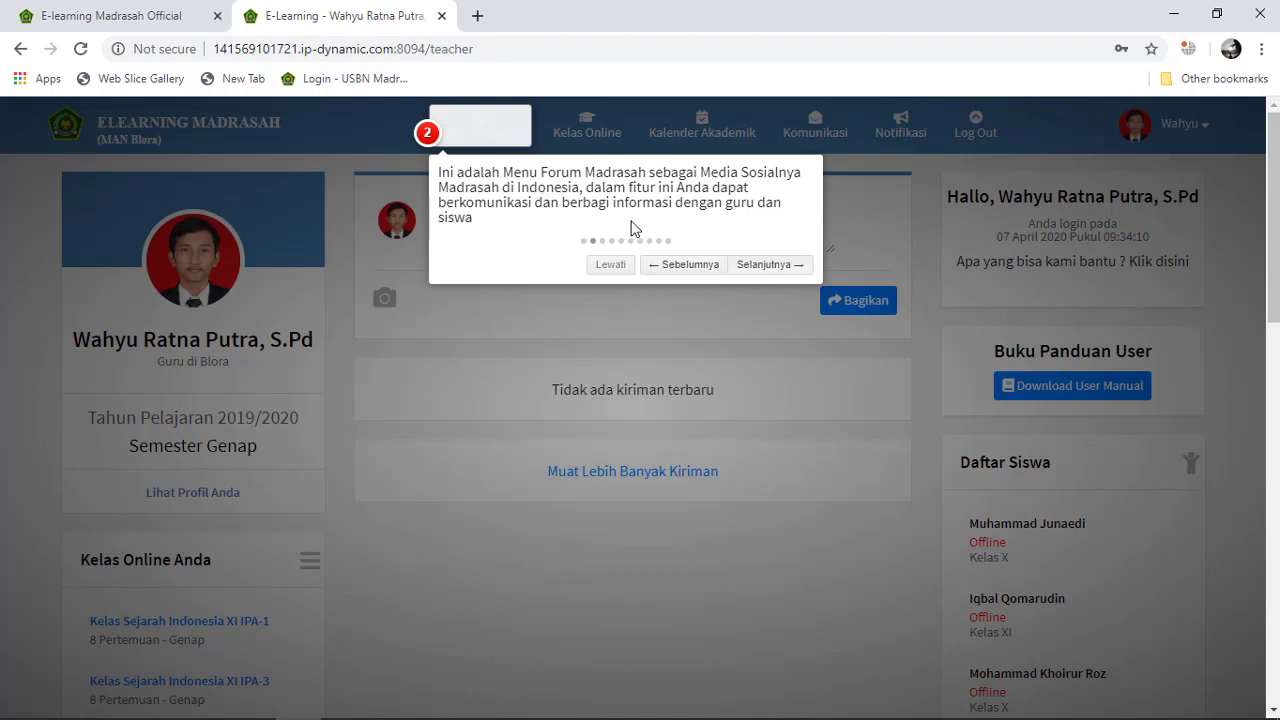
pyautogui.click(749, 265)
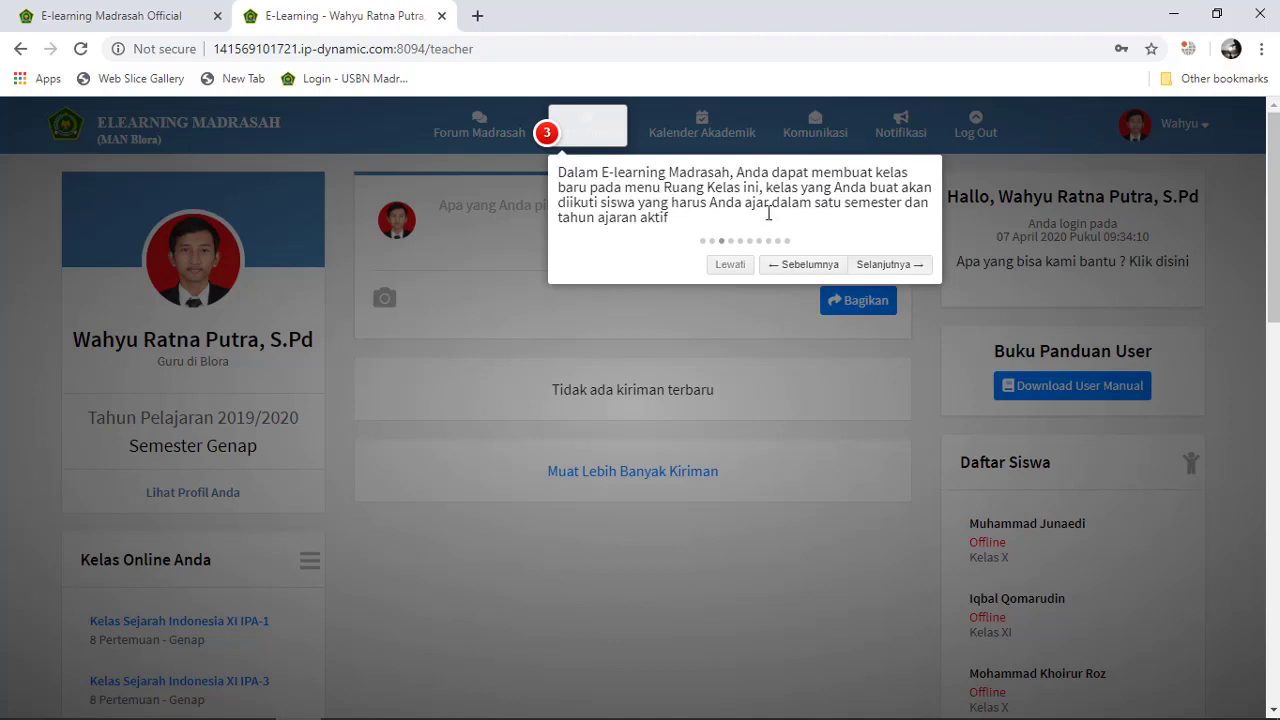
pyautogui.click(886, 265)
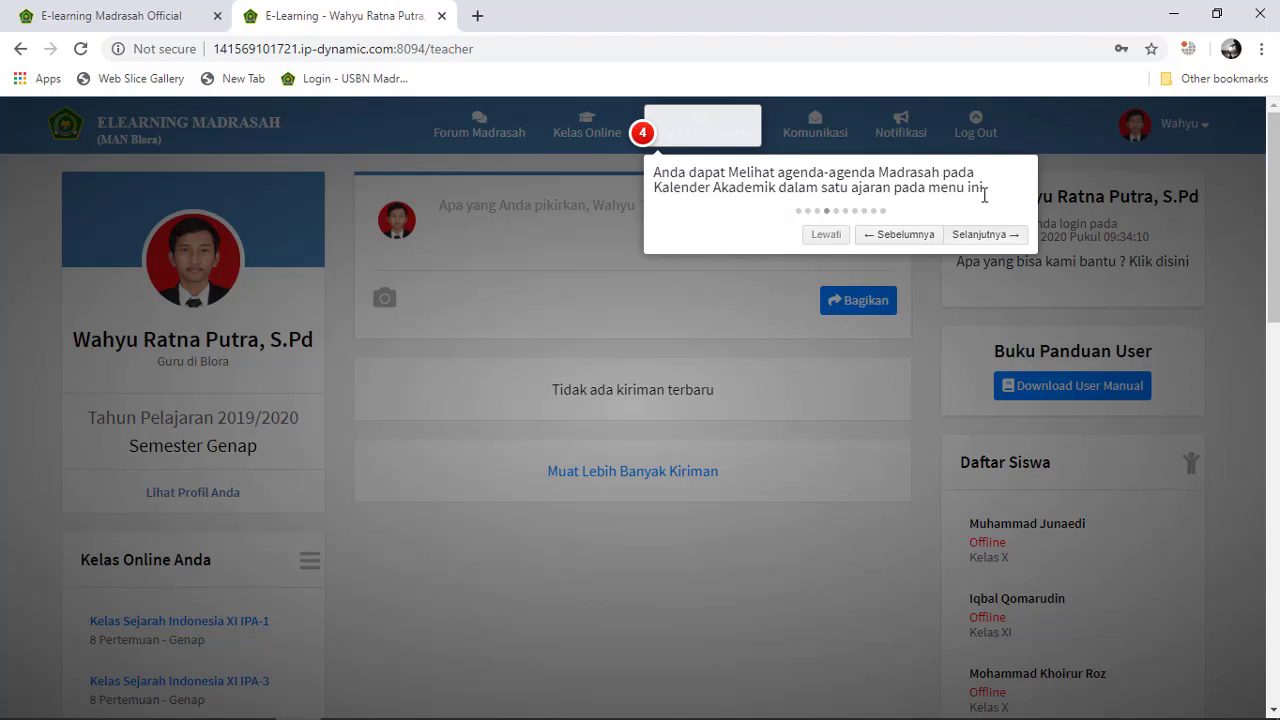
pyautogui.click(998, 236)
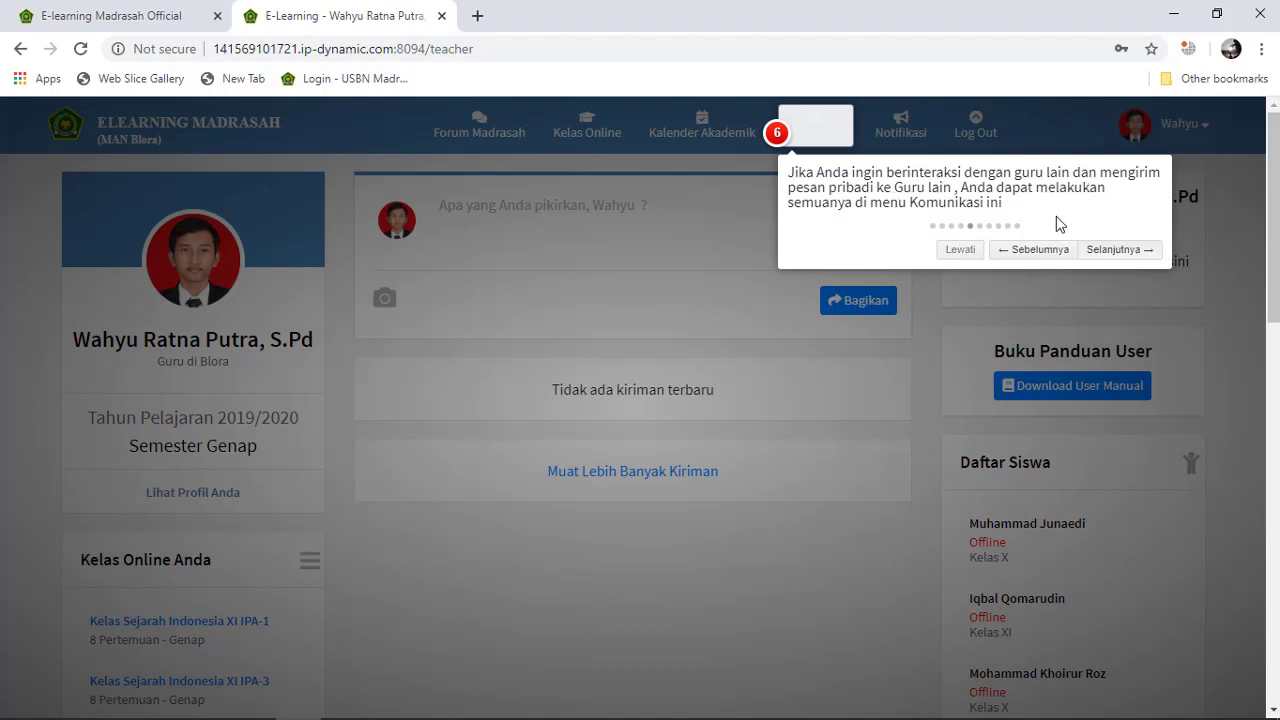
pyautogui.click(1110, 252)
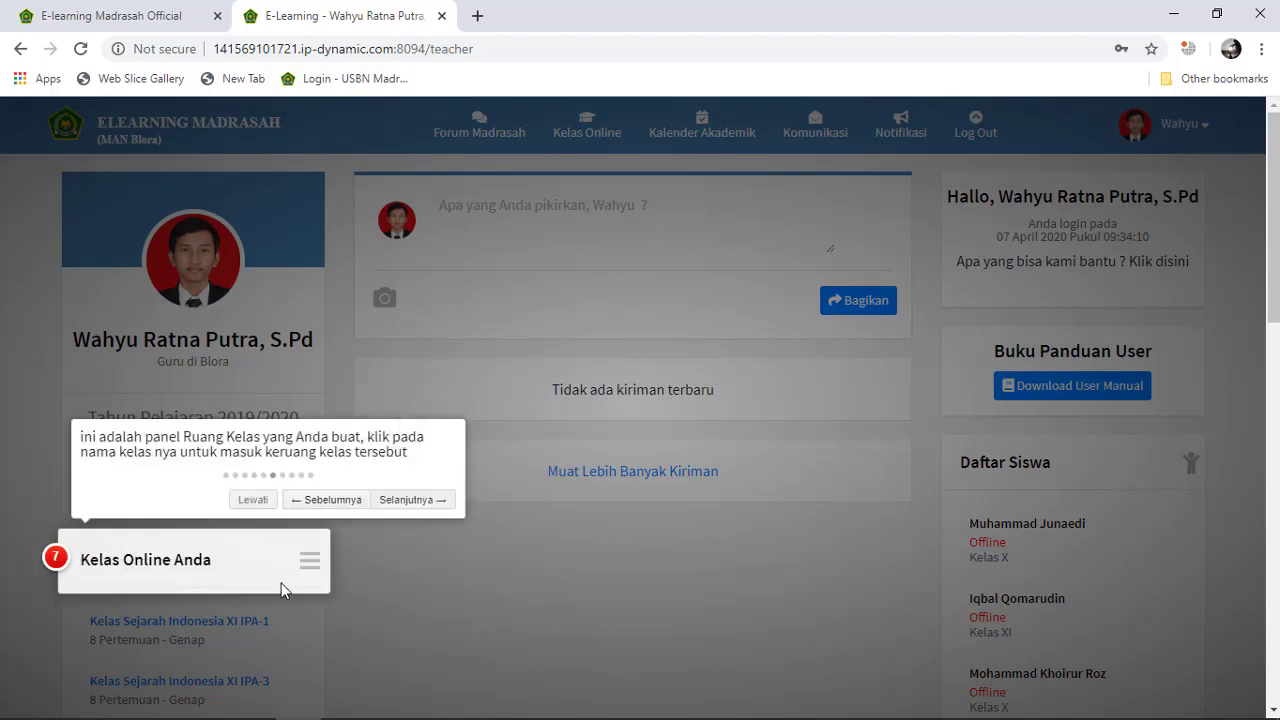
# Step the tour through post sharing, student list, teacher list and profile, then finish it.
pyautogui.scroll(-1, 281, 583)
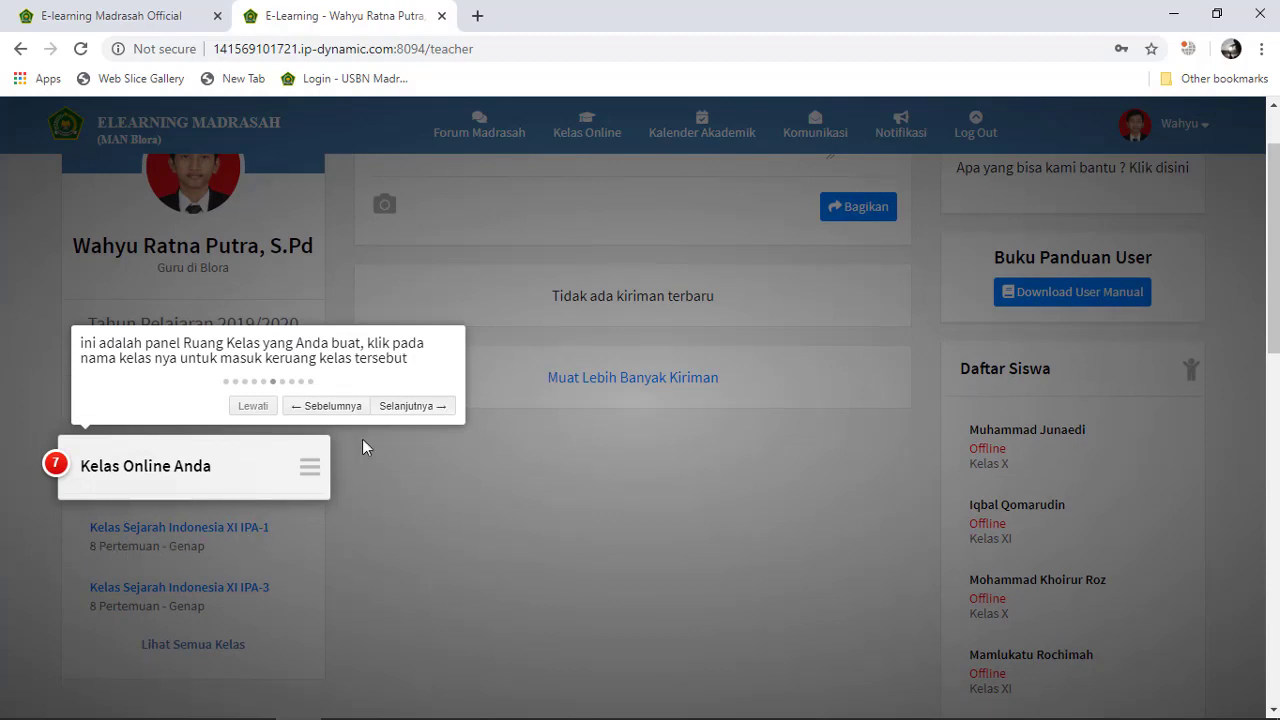
pyautogui.click(390, 406)
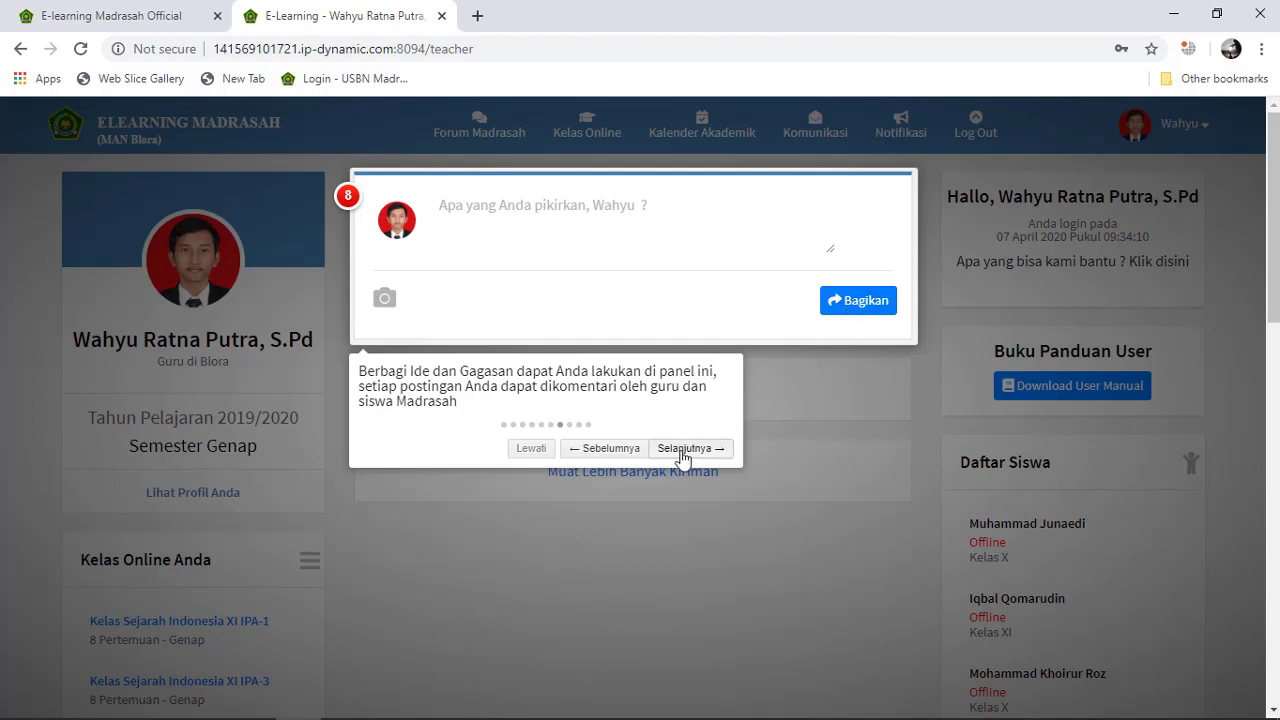
pyautogui.click(683, 456)
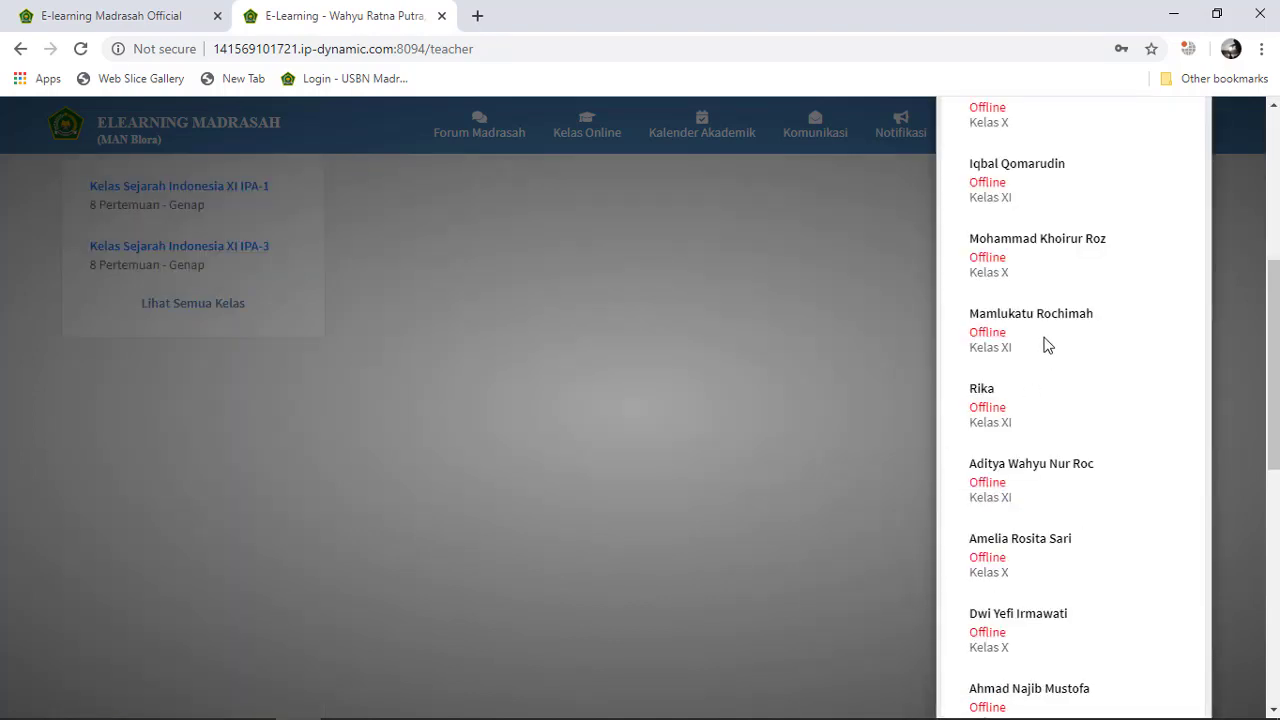
pyautogui.scroll(-4, 1072, 360)
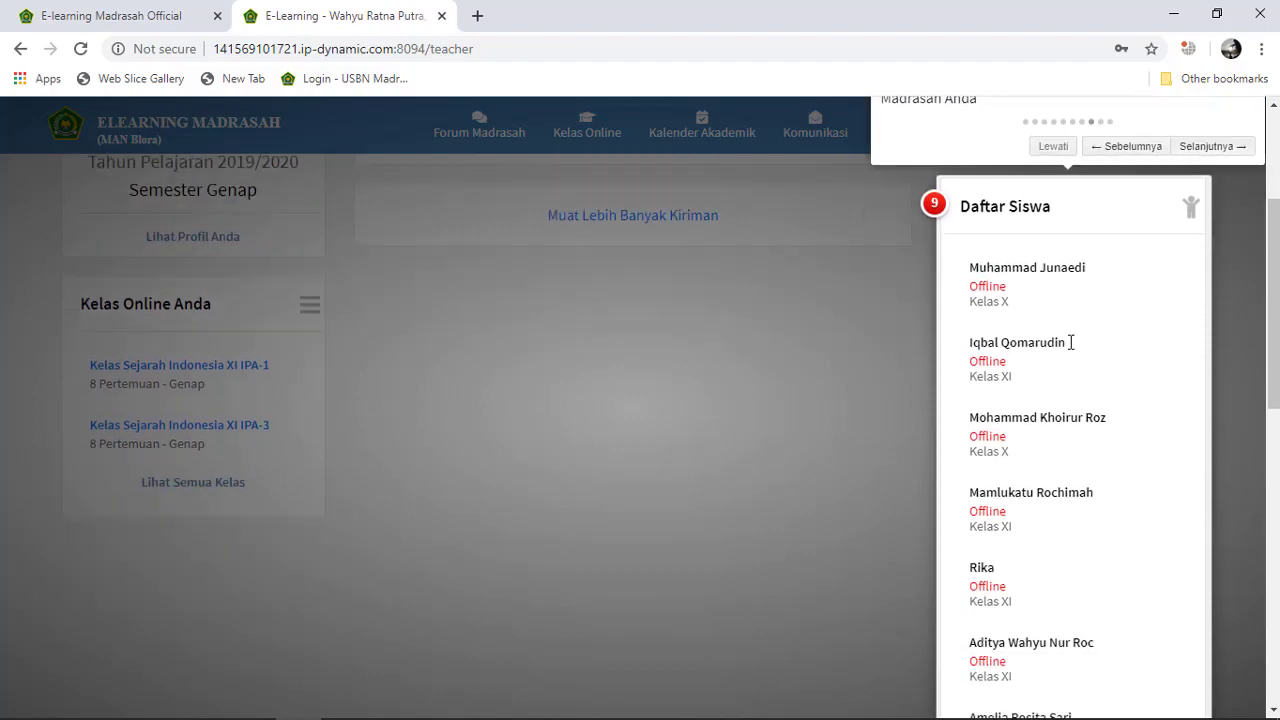
pyautogui.scroll(5, 1076, 385)
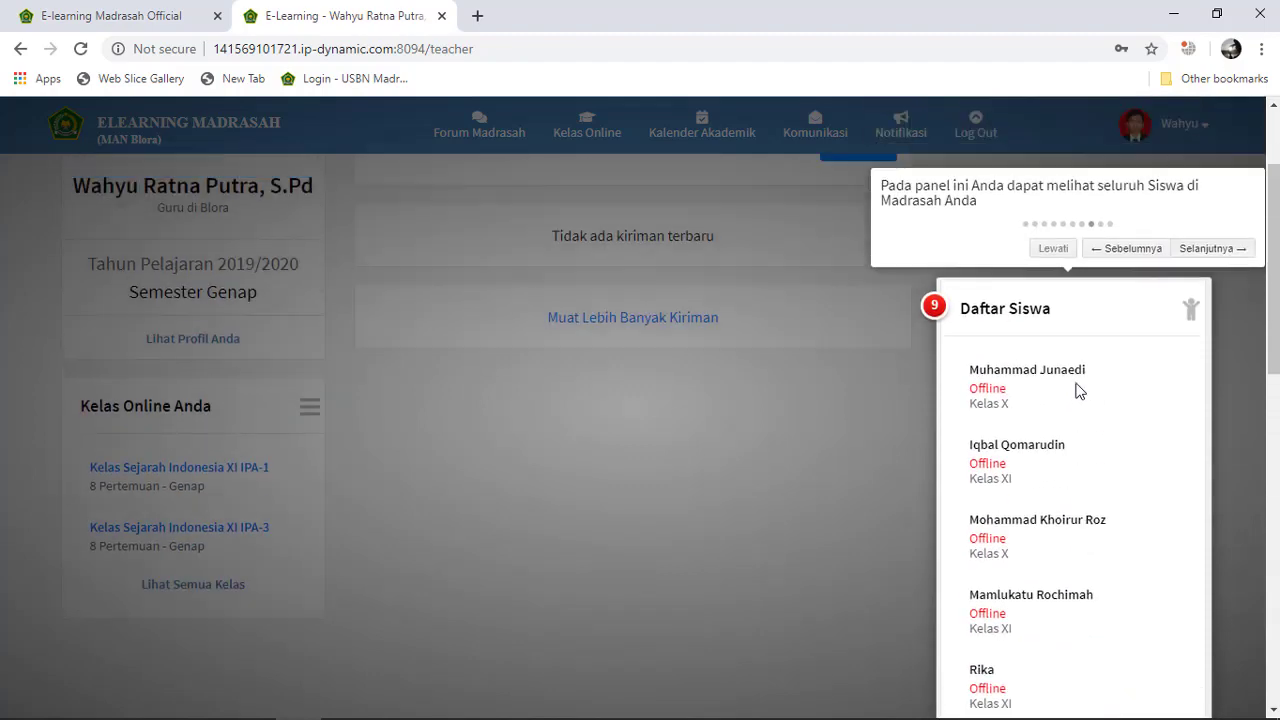
pyautogui.click(1213, 249)
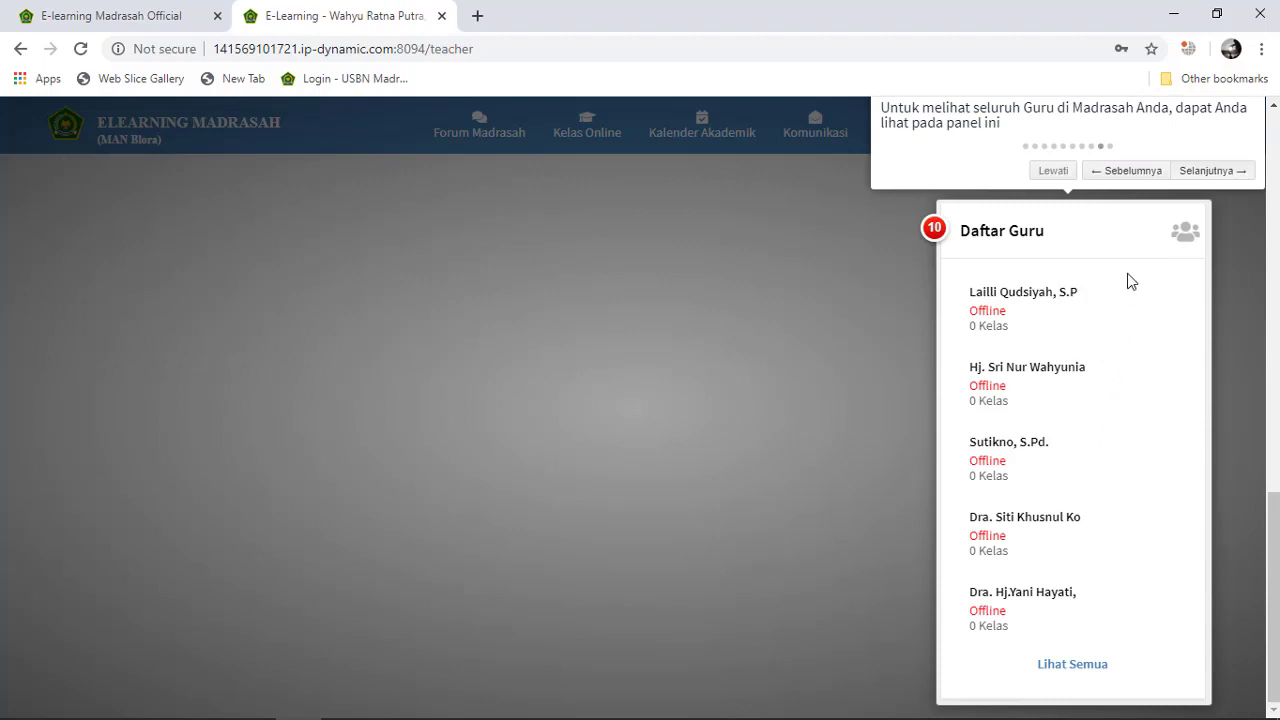
pyautogui.scroll(1, 1131, 271)
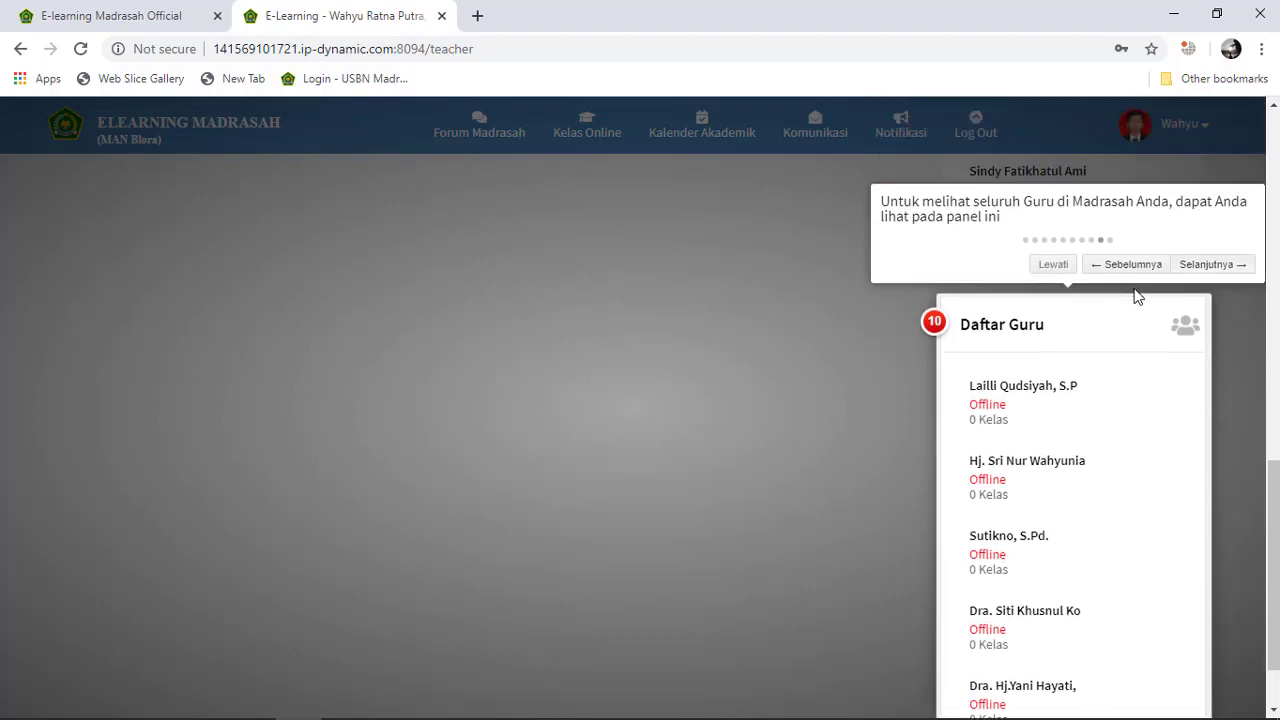
pyautogui.click(1218, 270)
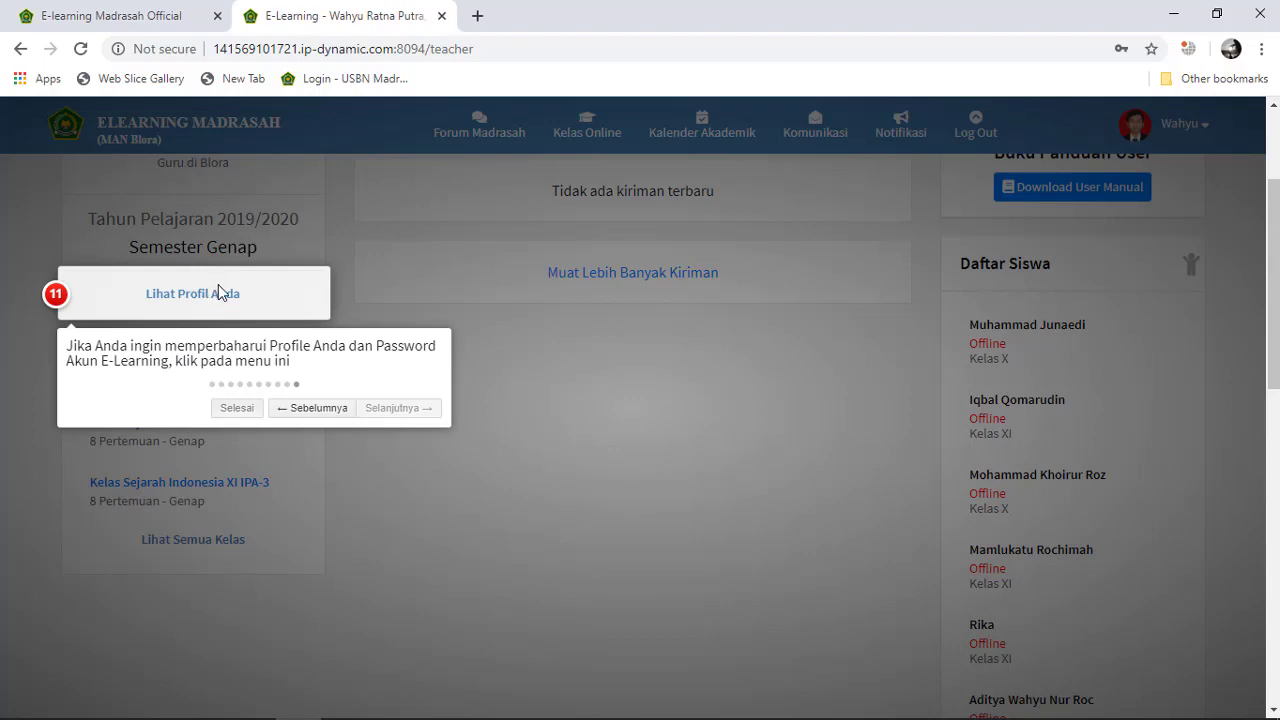
pyautogui.scroll(2, 218, 284)
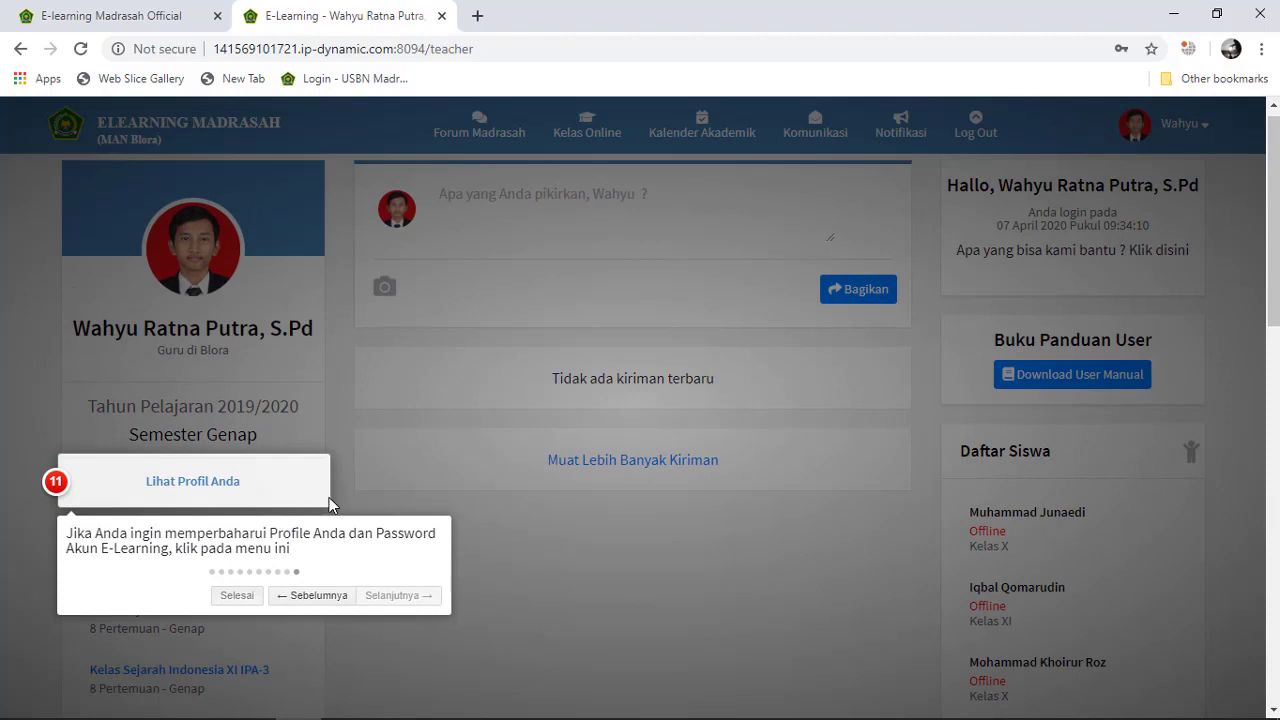
pyautogui.click(246, 595)
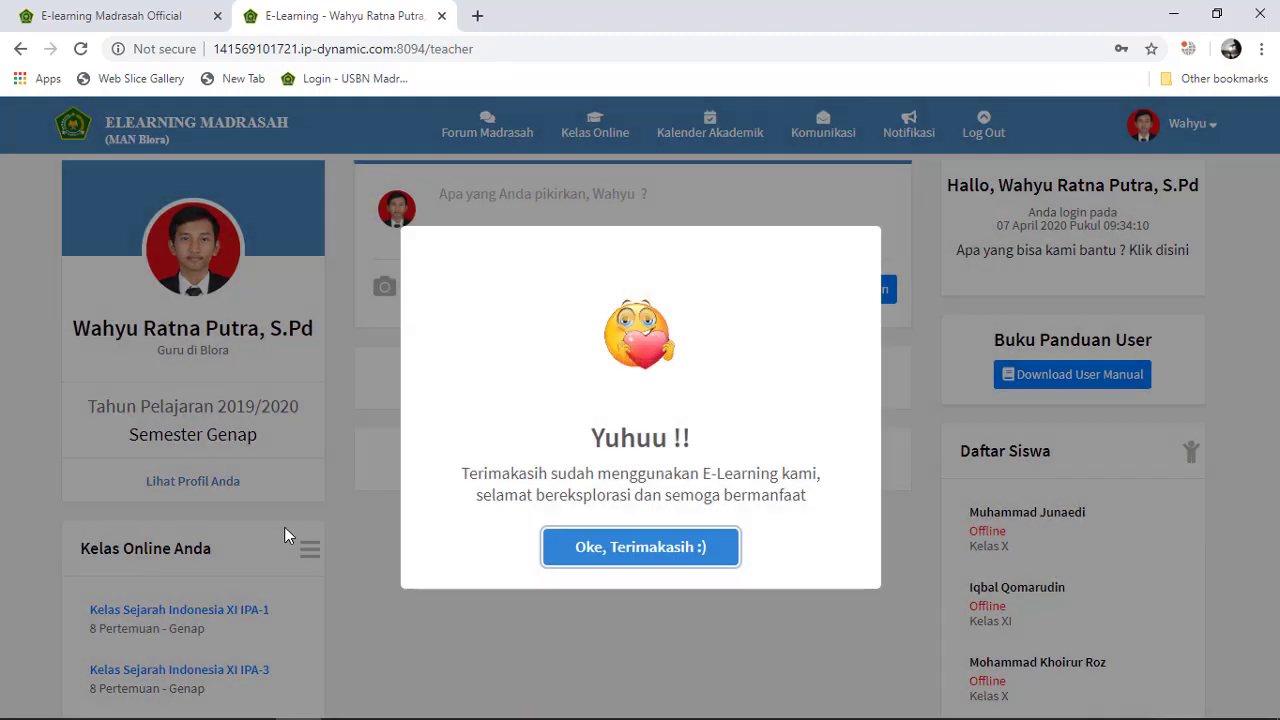
# Dismiss the Yuhuu thank-you message and choose Kelas Online > Buat Kelas Online.
pyautogui.click(666, 552)
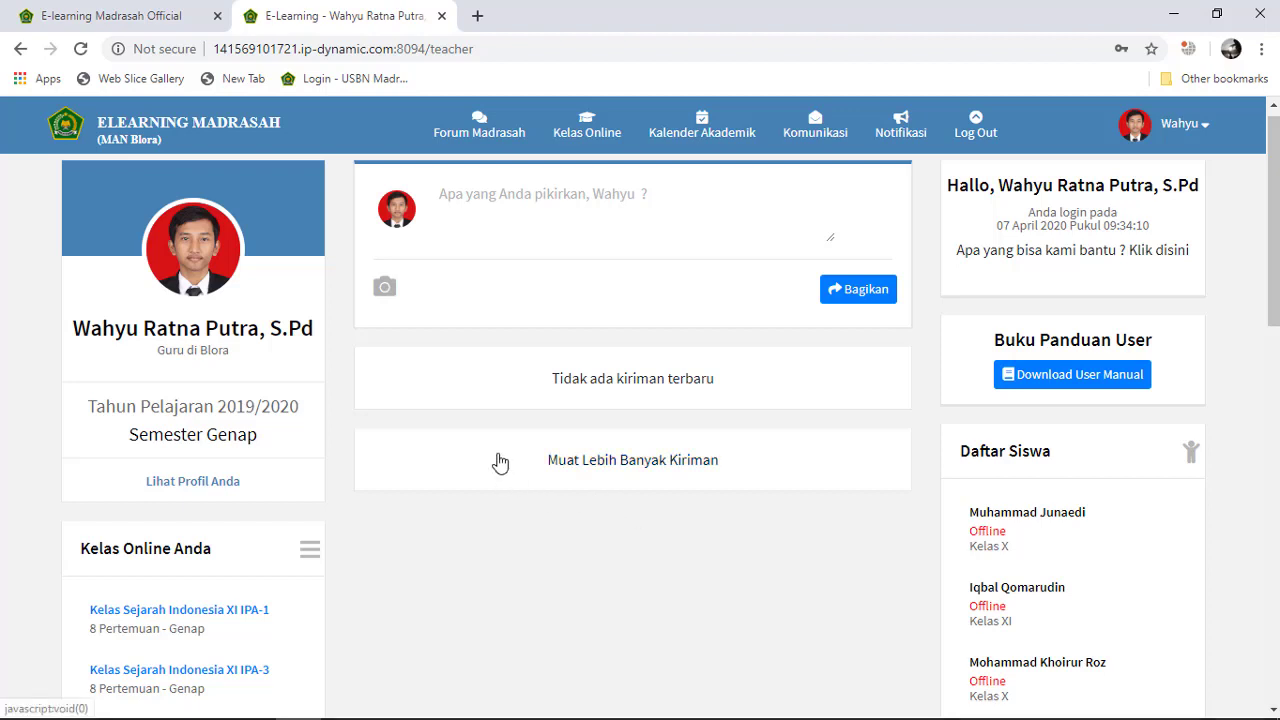
pyautogui.click(555, 140)
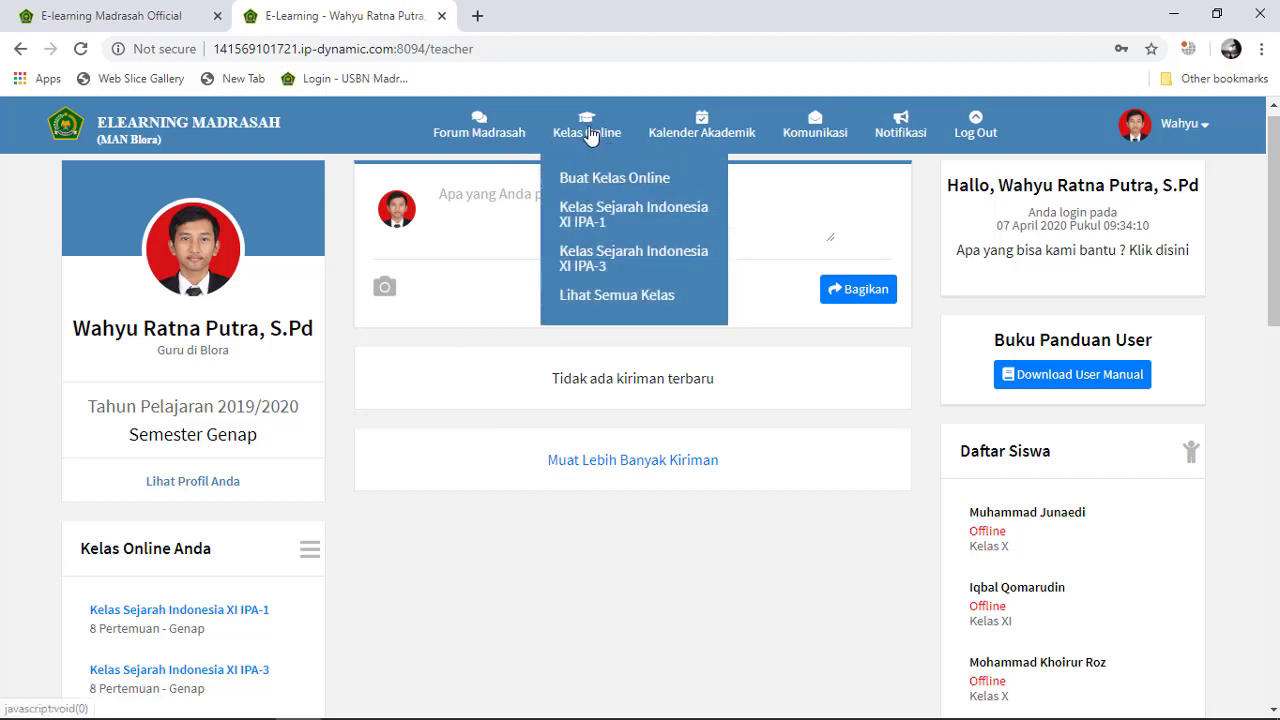
pyautogui.click(652, 187)
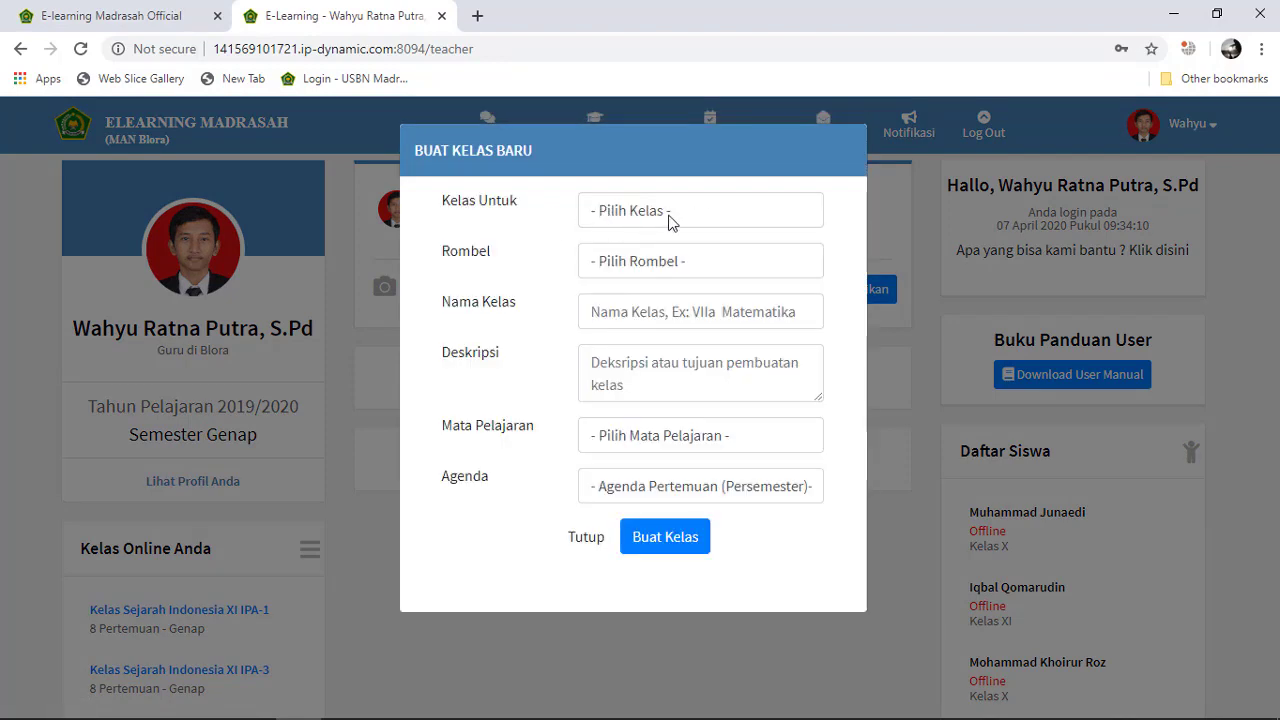
# Set the class level to Kelas XI and the rombel to XI IPA-2.
pyautogui.click(743, 211)
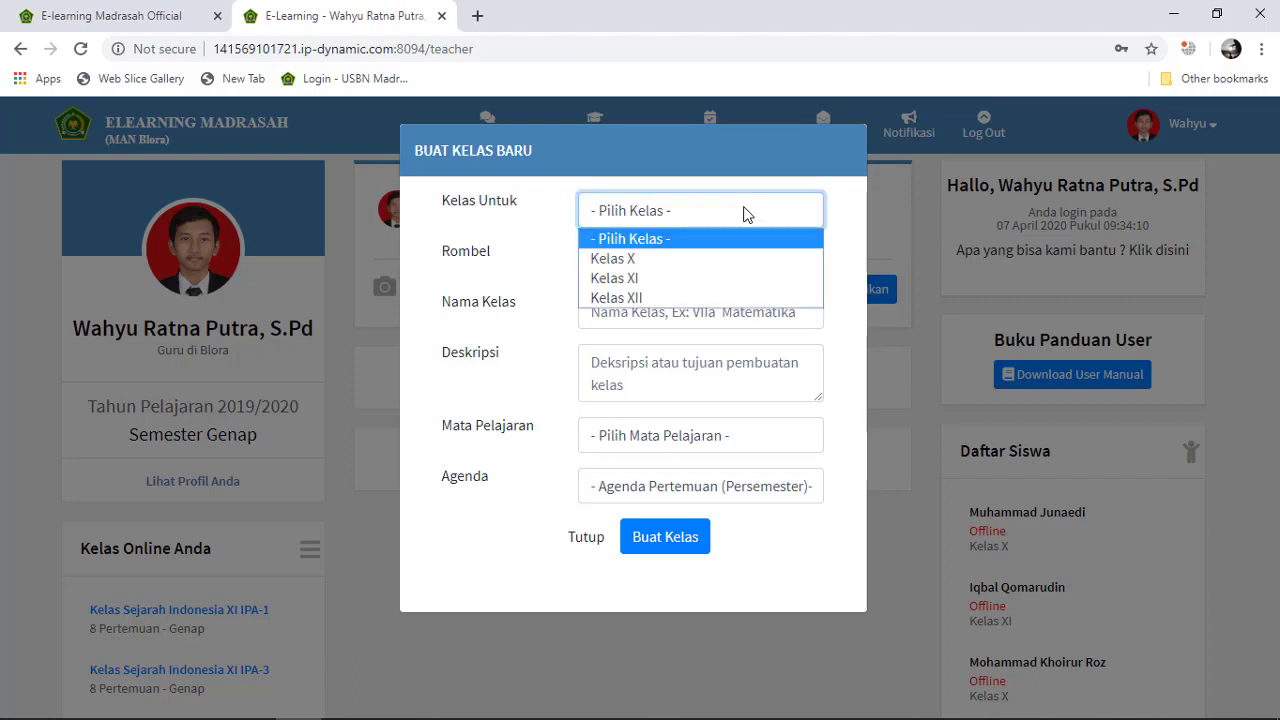
pyautogui.click(659, 278)
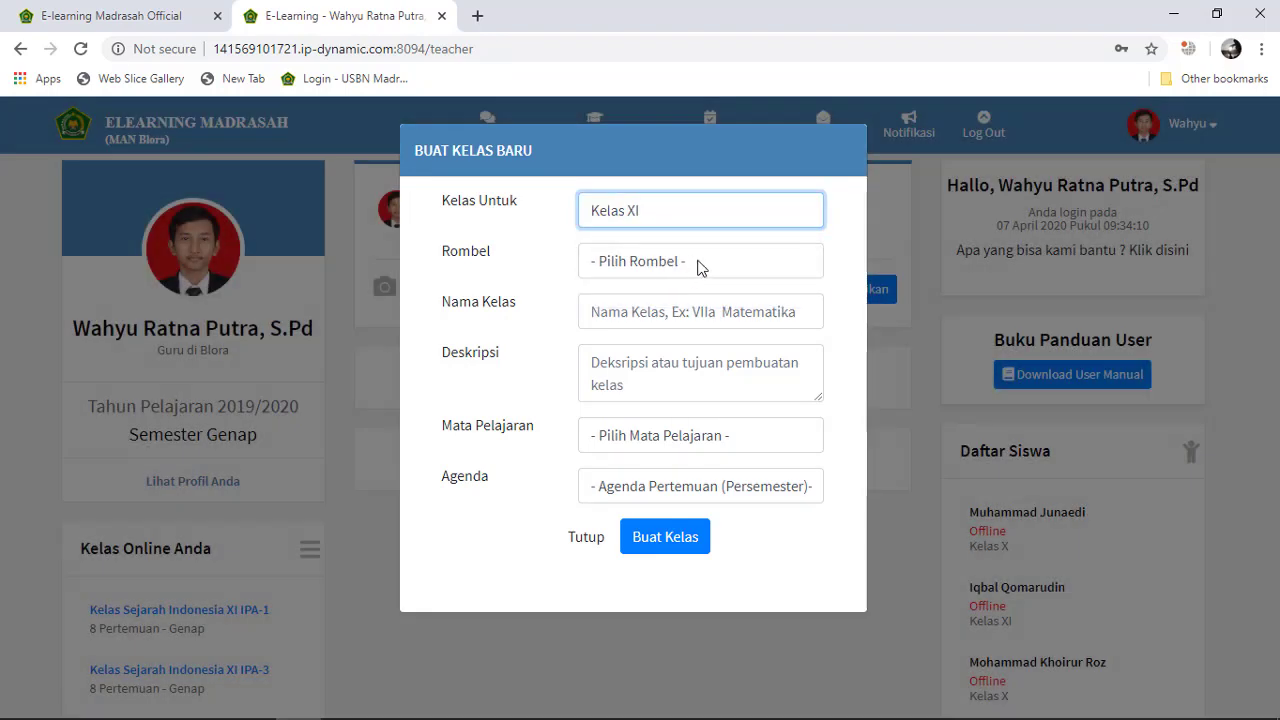
pyautogui.click(700, 264)
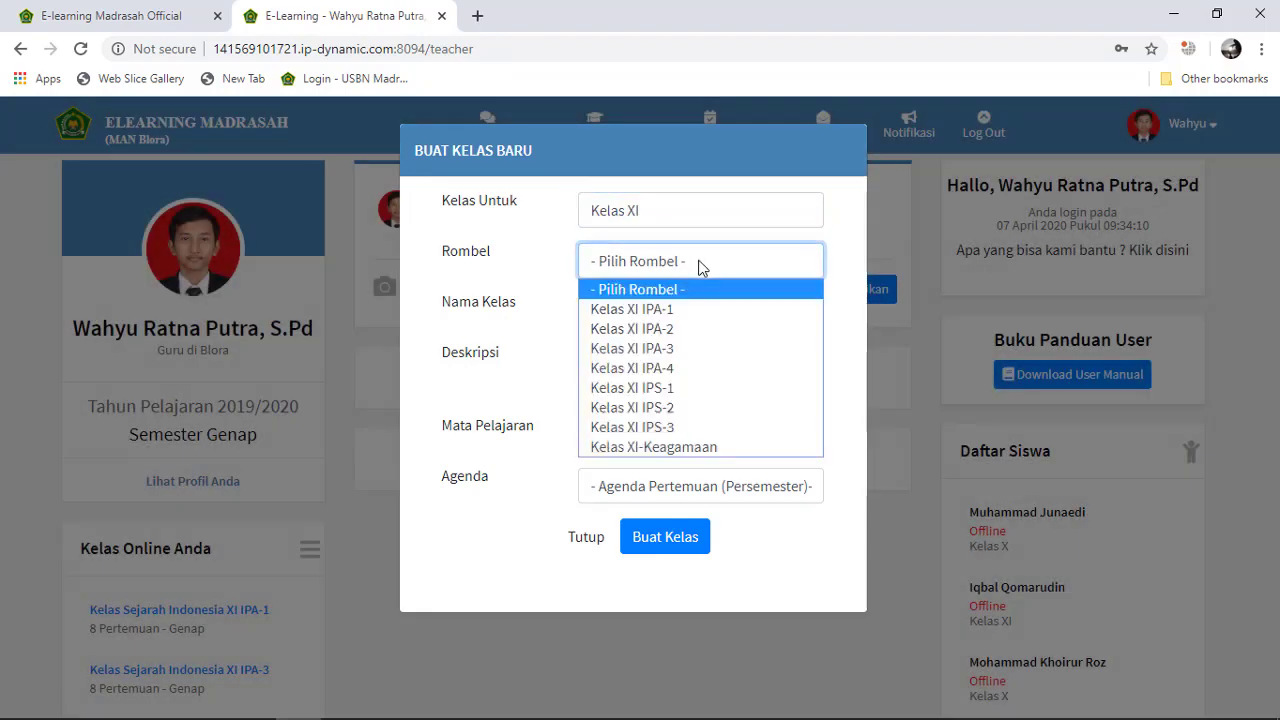
pyautogui.click(683, 330)
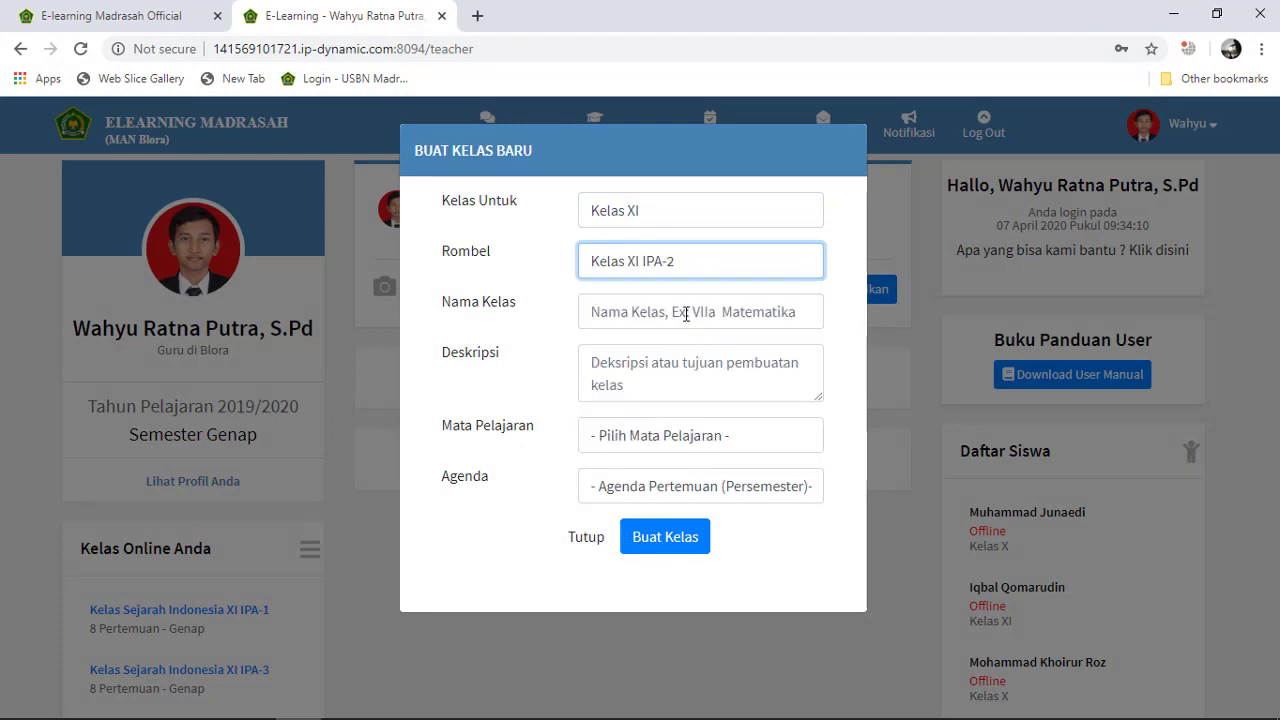
# Name the class 'Kelas Sejarah Indonesia XI IPA-2'.
pyautogui.click(686, 314)
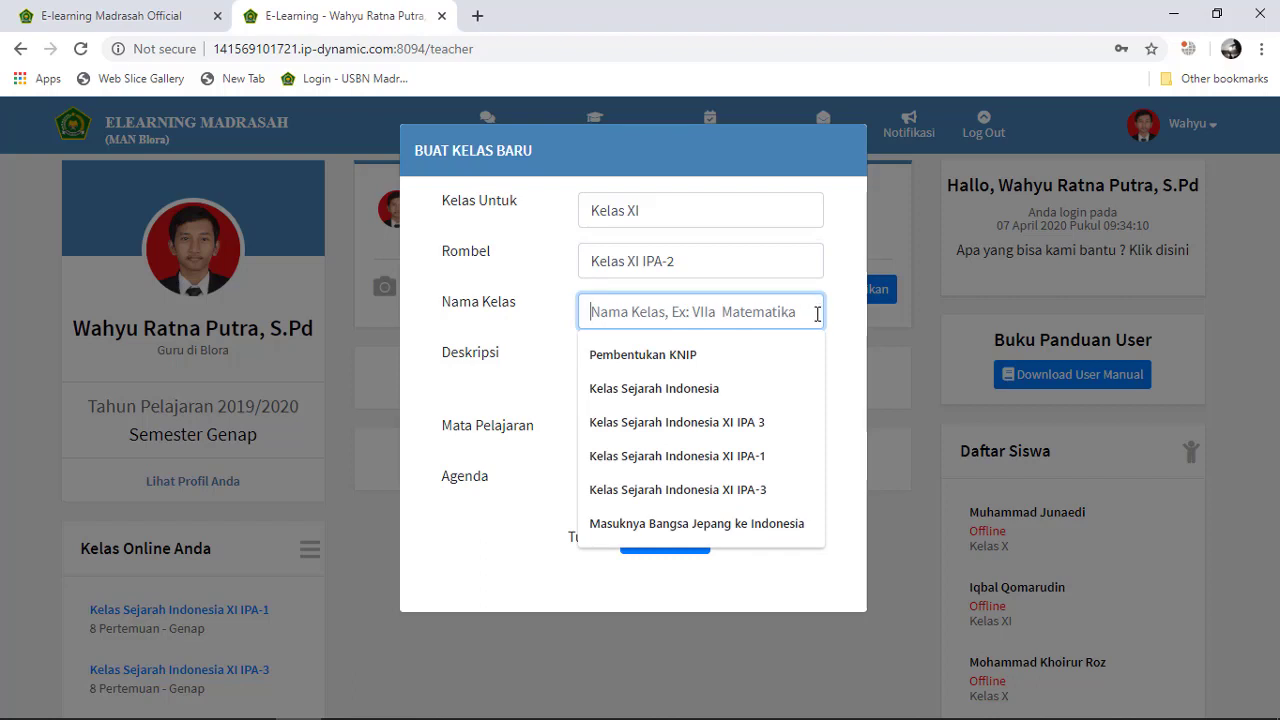
pyautogui.write('Kelas')
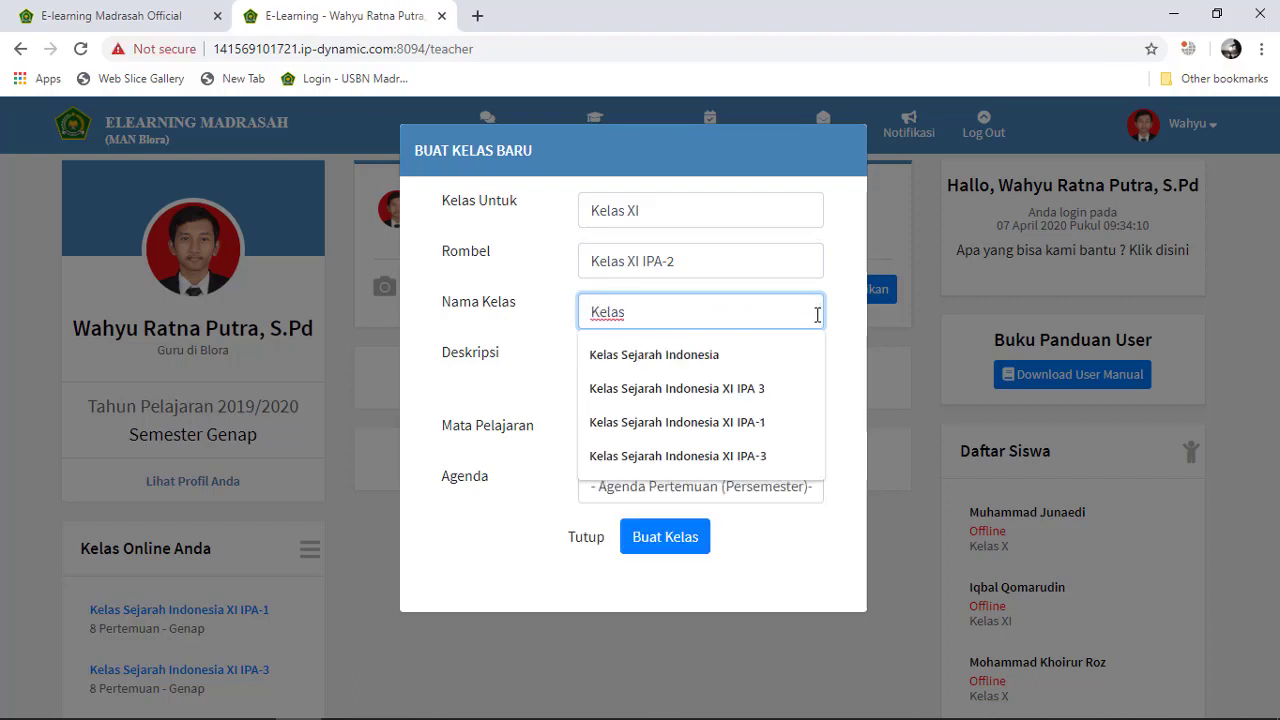
pyautogui.write(' Sejarah Indonesiae')
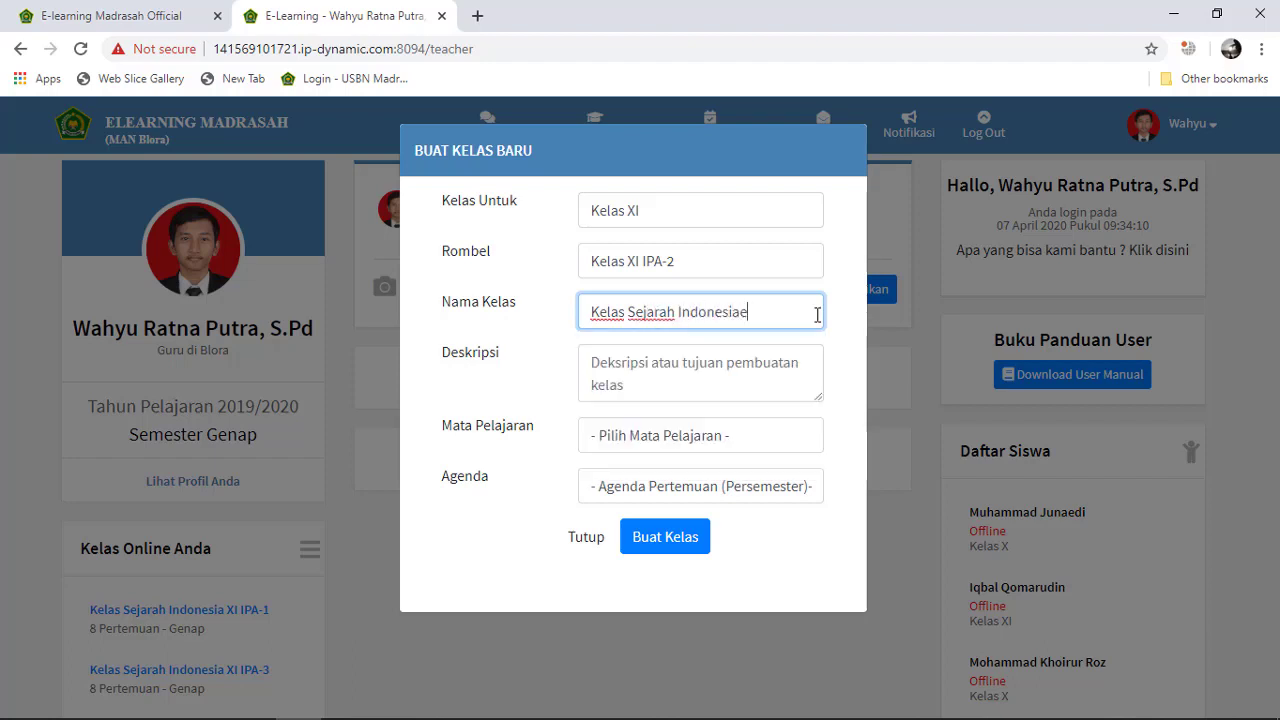
pyautogui.press('BackSpace')
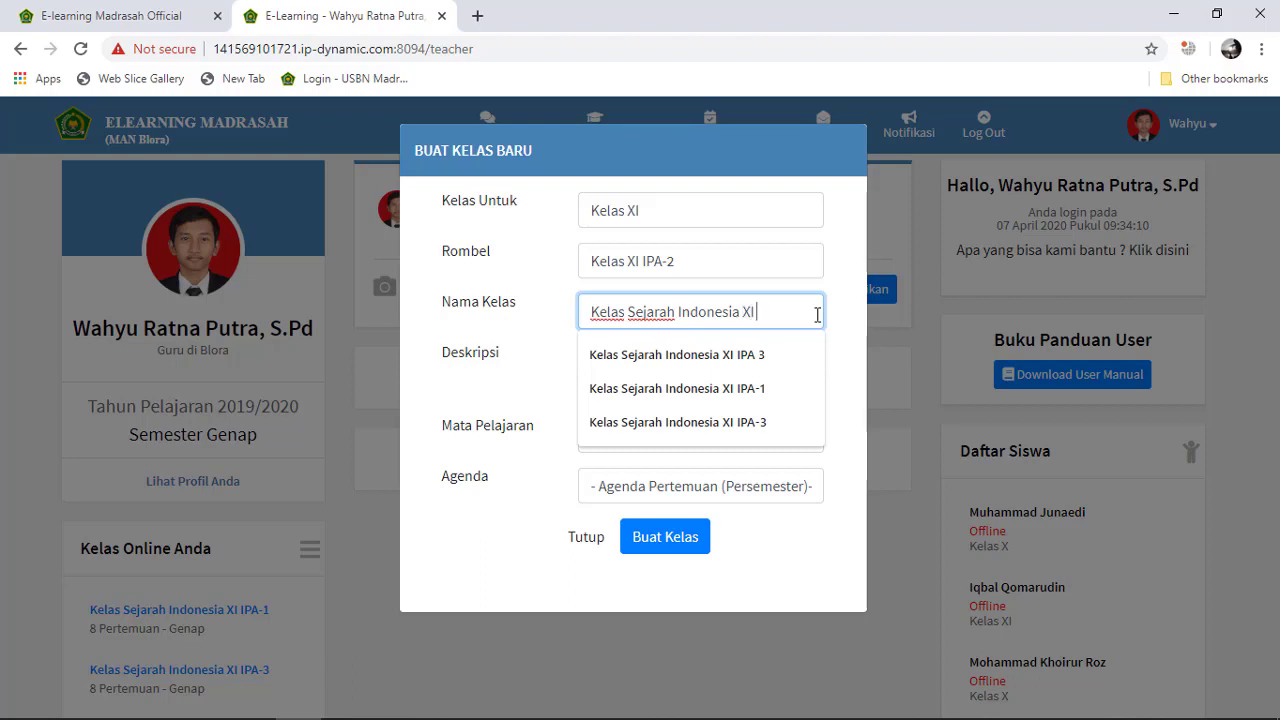
pyautogui.write('XI IPA-2')
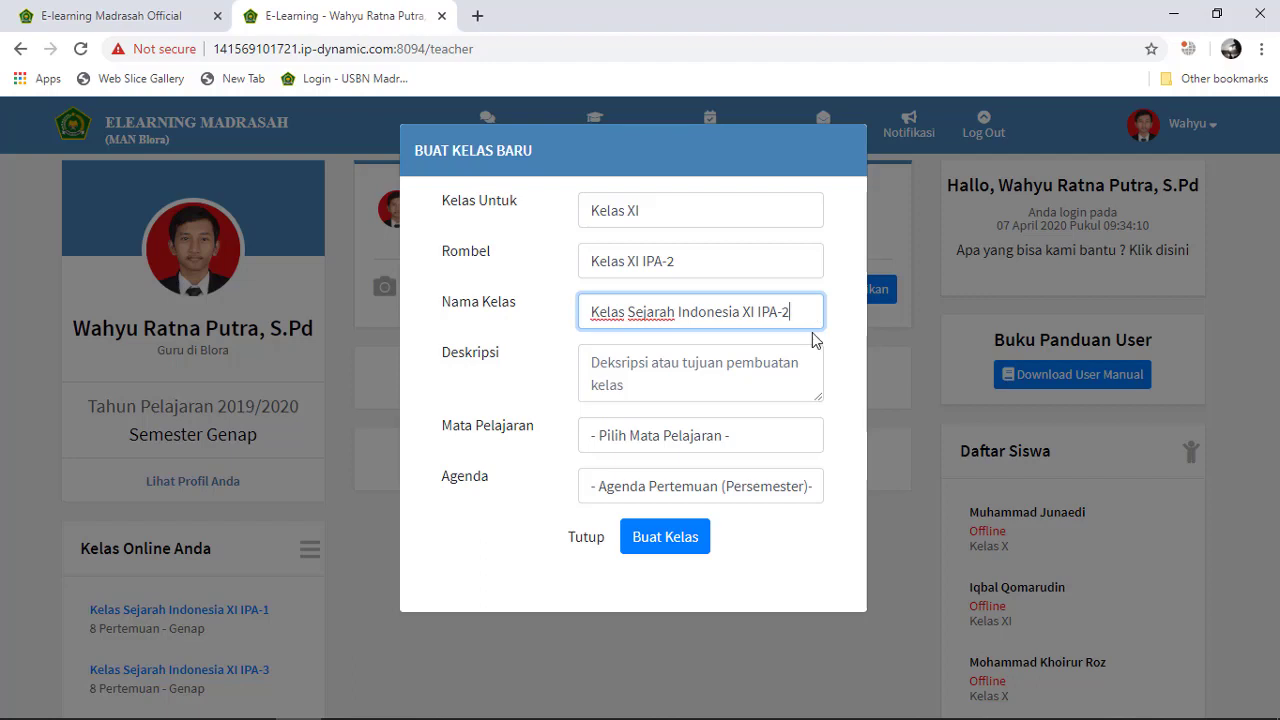
# Enter a class description naming the Sejarah Indonesia subject.
pyautogui.click(674, 361)
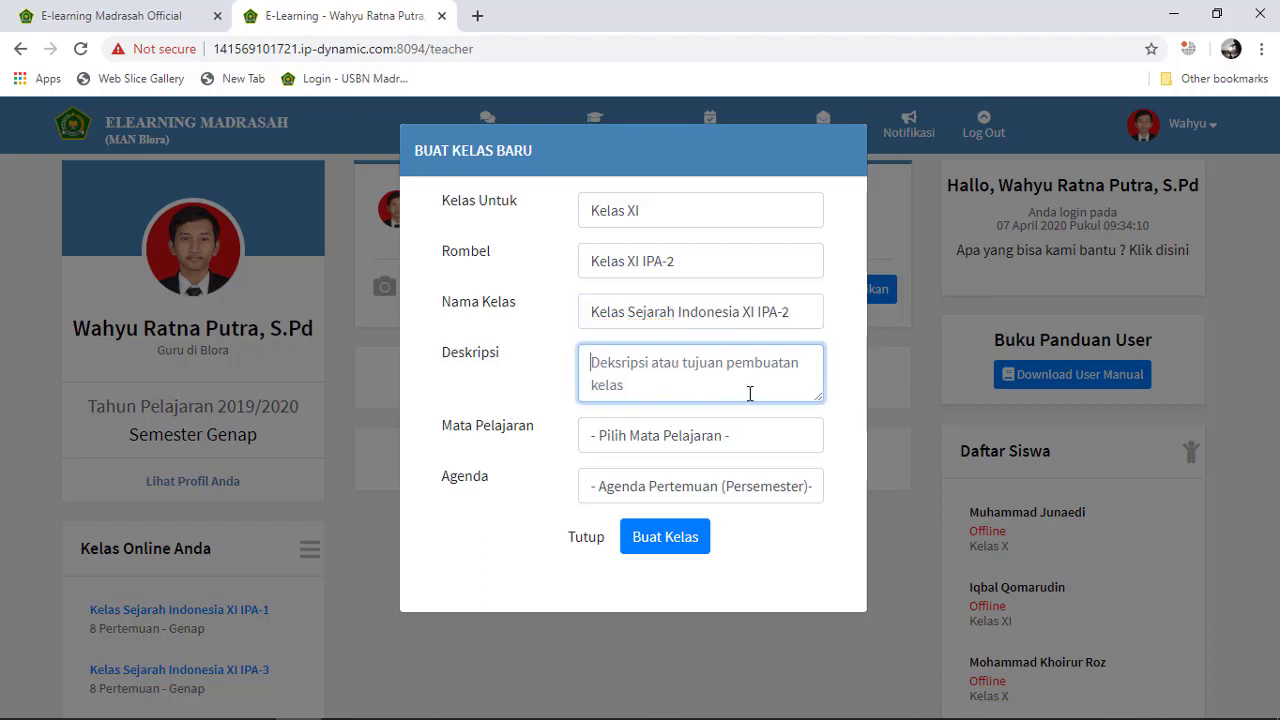
pyautogui.write('Ma')
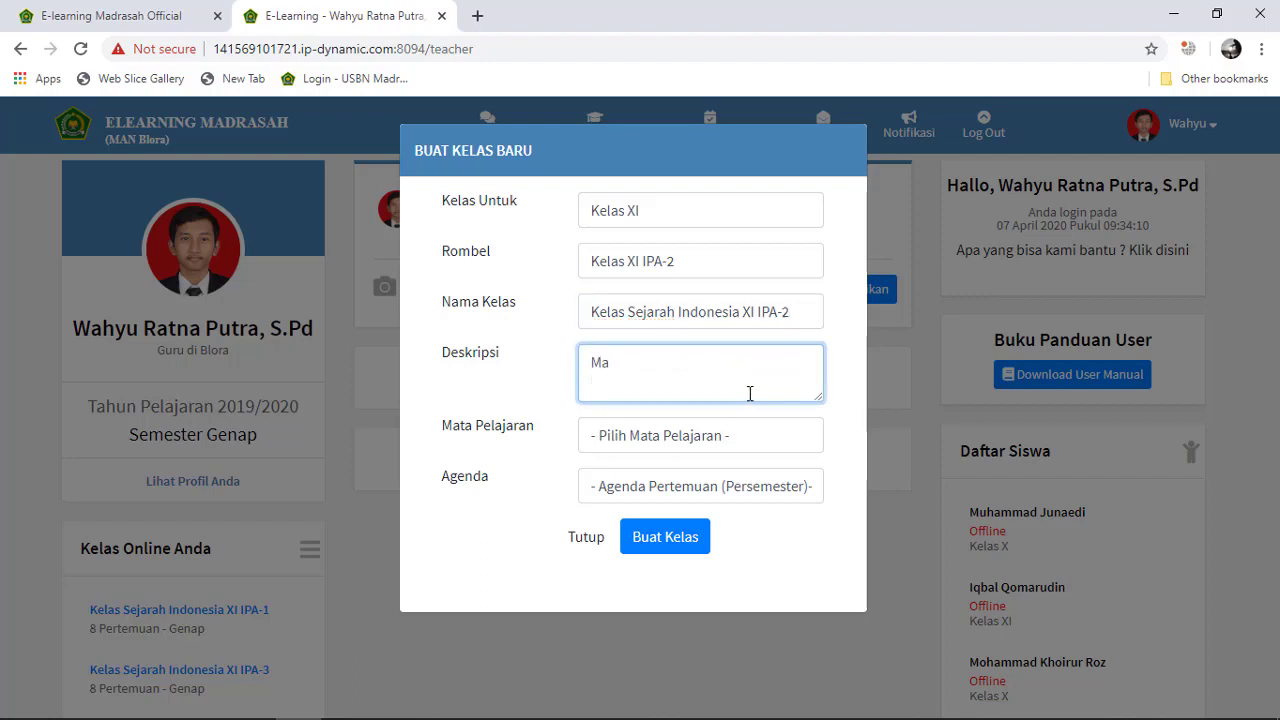
pyautogui.write('pa')
pyautogui.write(' Pelajran')
pyautogui.press('BackSpace')
pyautogui.press('BackSpace')
pyautogui.write('n Se')
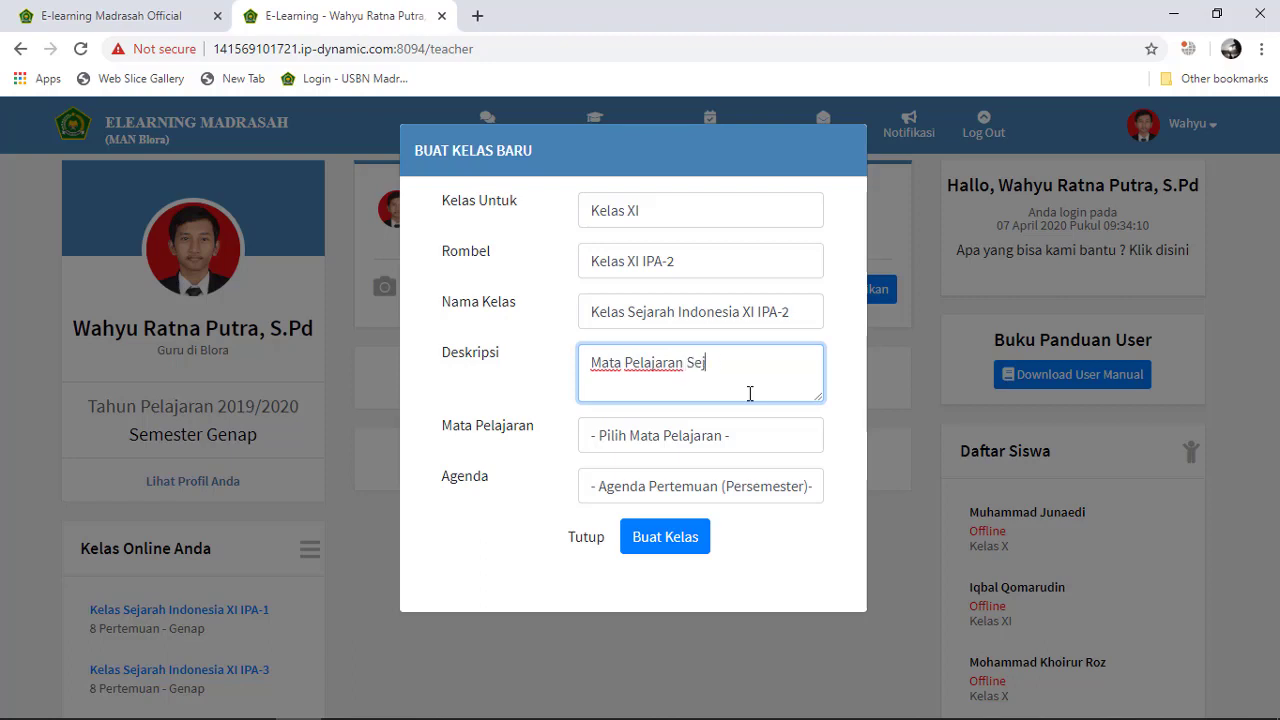
pyautogui.write('jarah')
pyautogui.press('BackSpace')
pyautogui.write('Indonesia')
# Choose subject Sejarah Indonesia with 8 meetings and create the class.
pyautogui.click(714, 441)
pyautogui.scroll(-3, 687, 377)
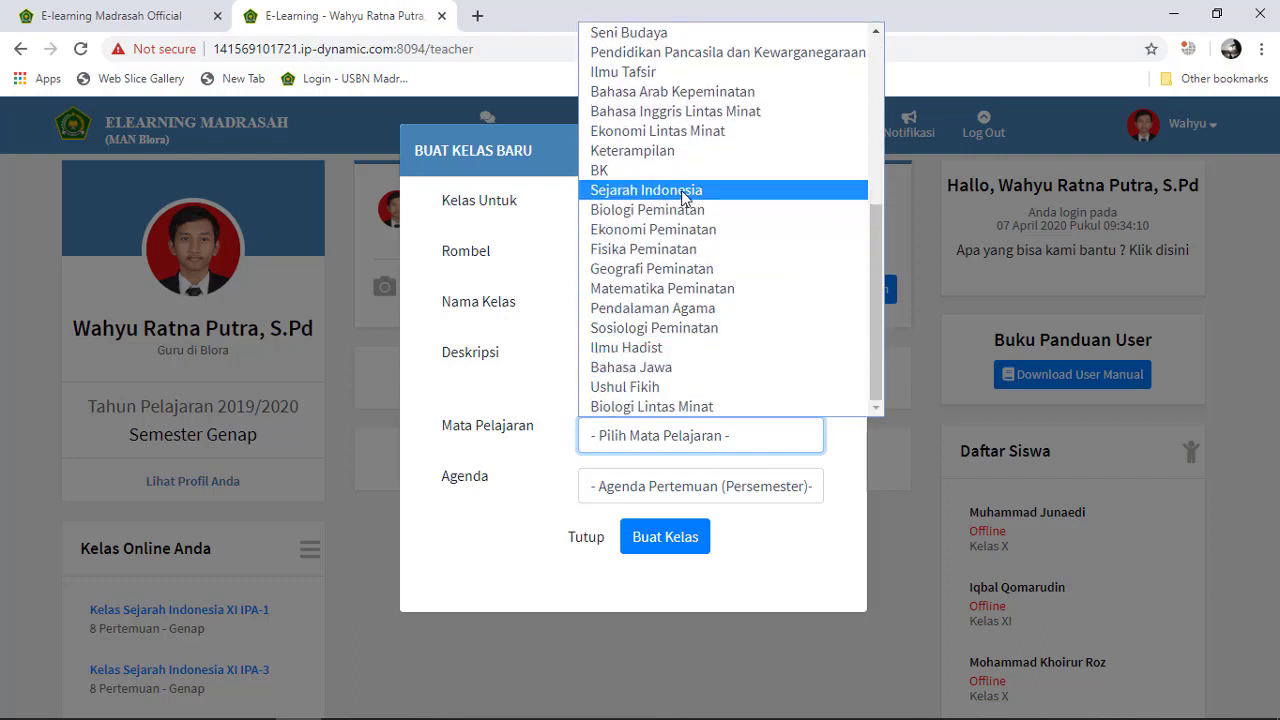
pyautogui.click(685, 197)
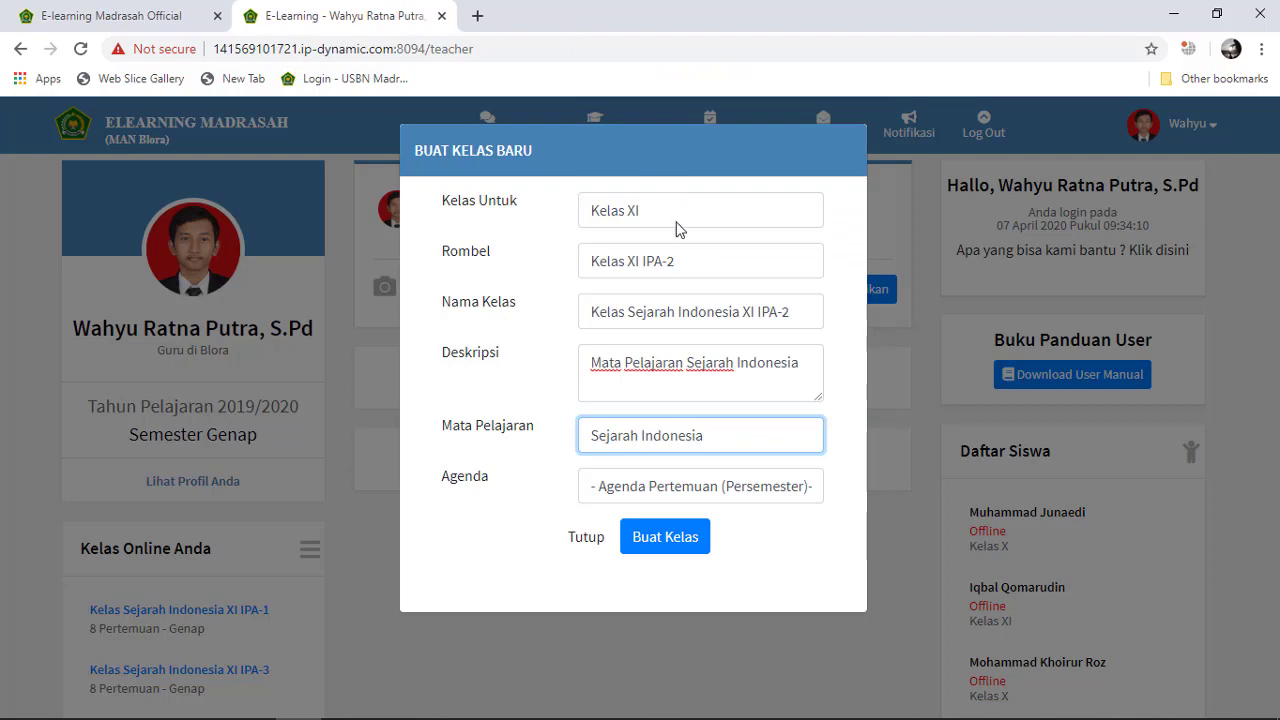
pyautogui.click(737, 494)
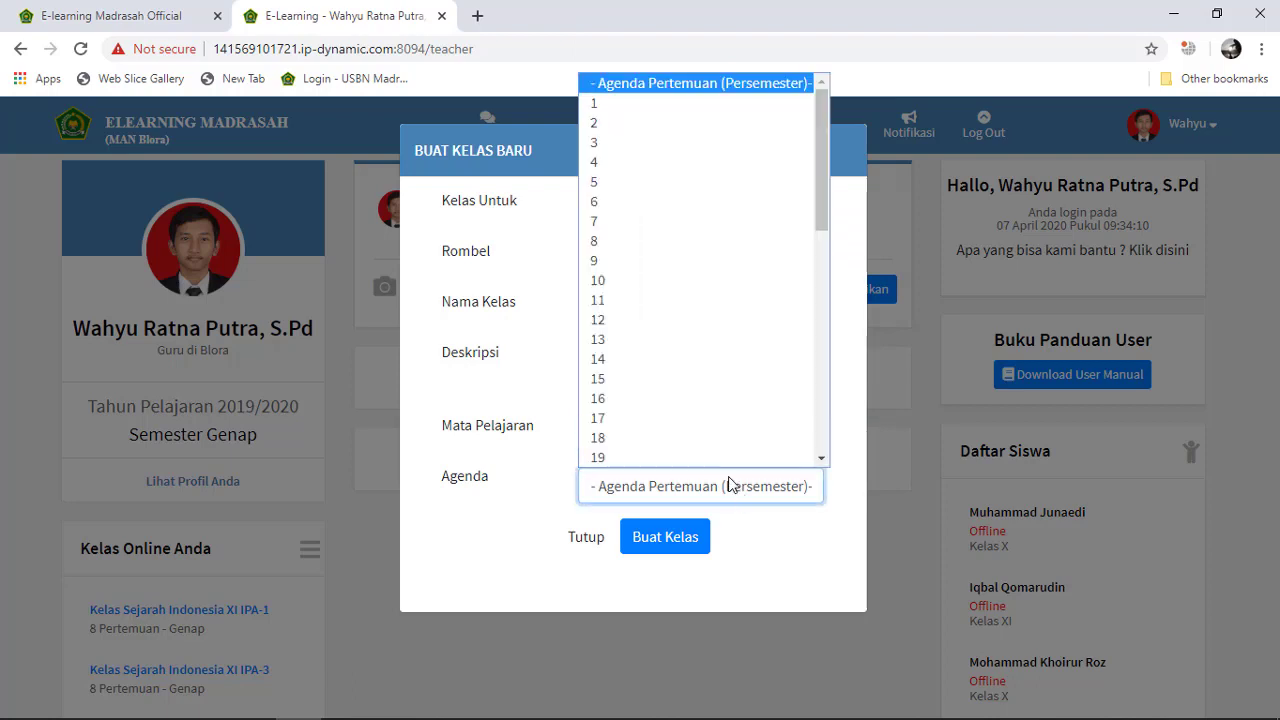
pyautogui.scroll(-1, 716, 450)
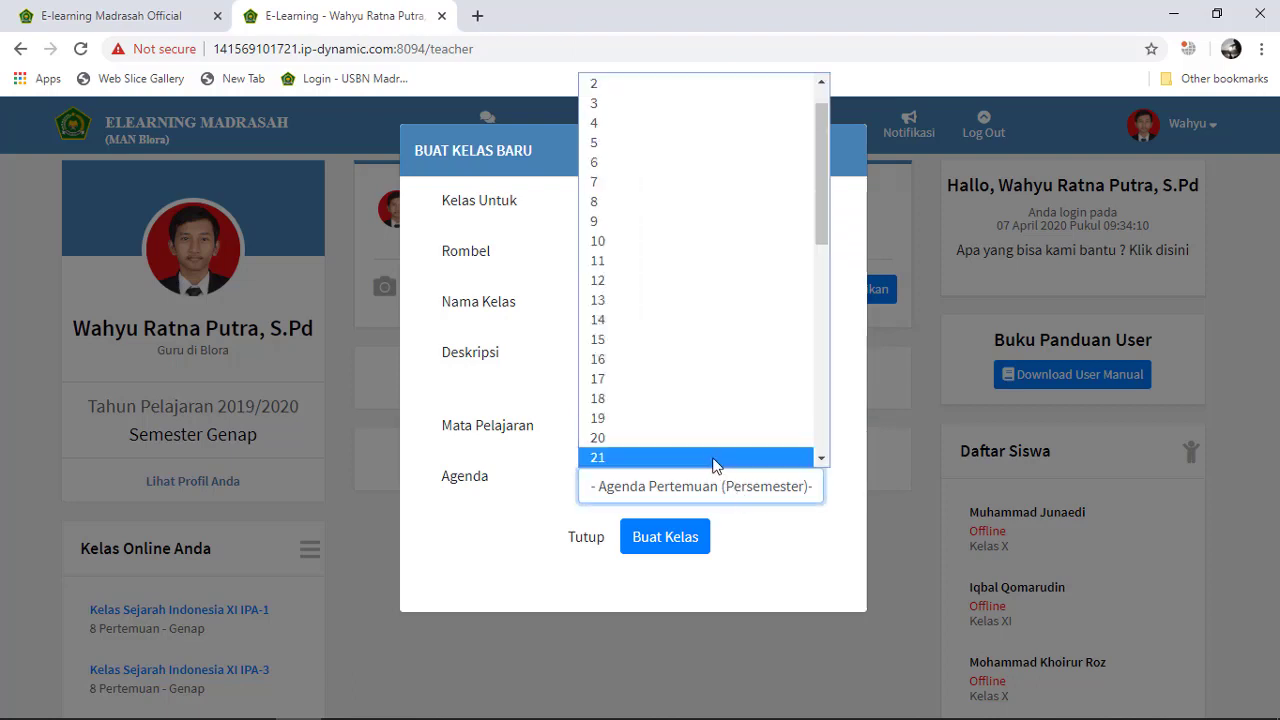
pyautogui.click(648, 203)
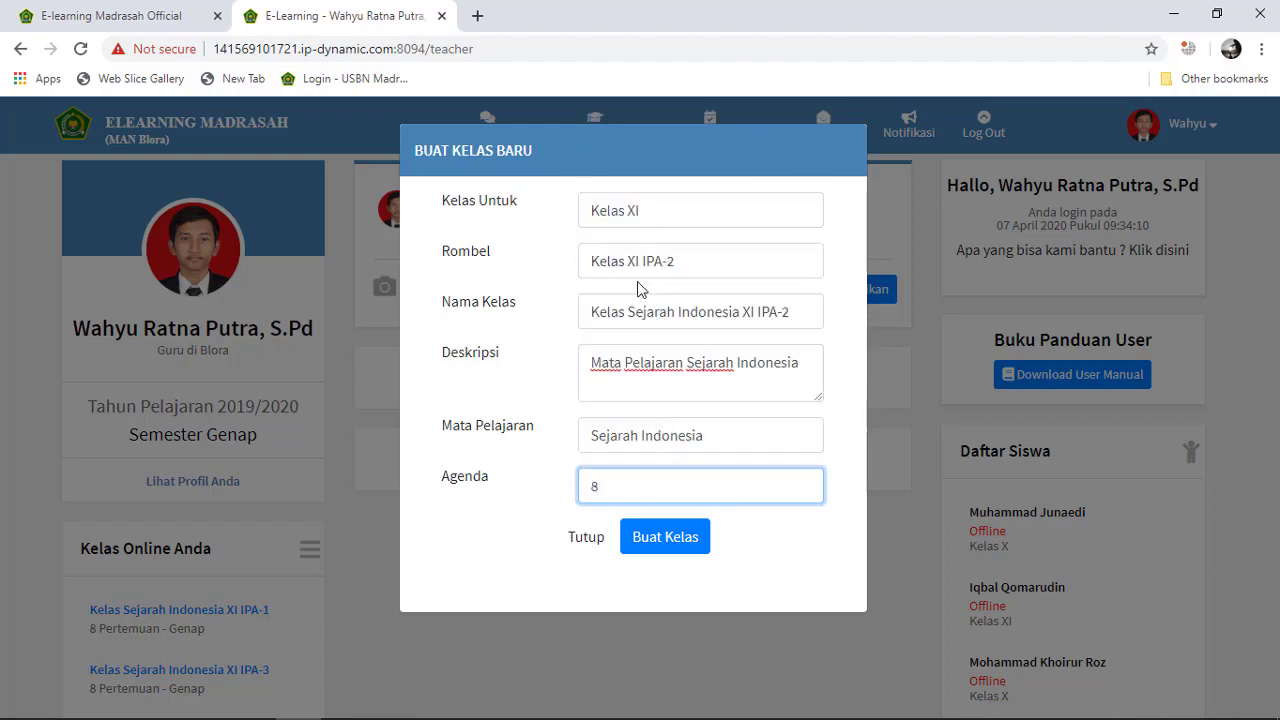
pyautogui.click(667, 547)
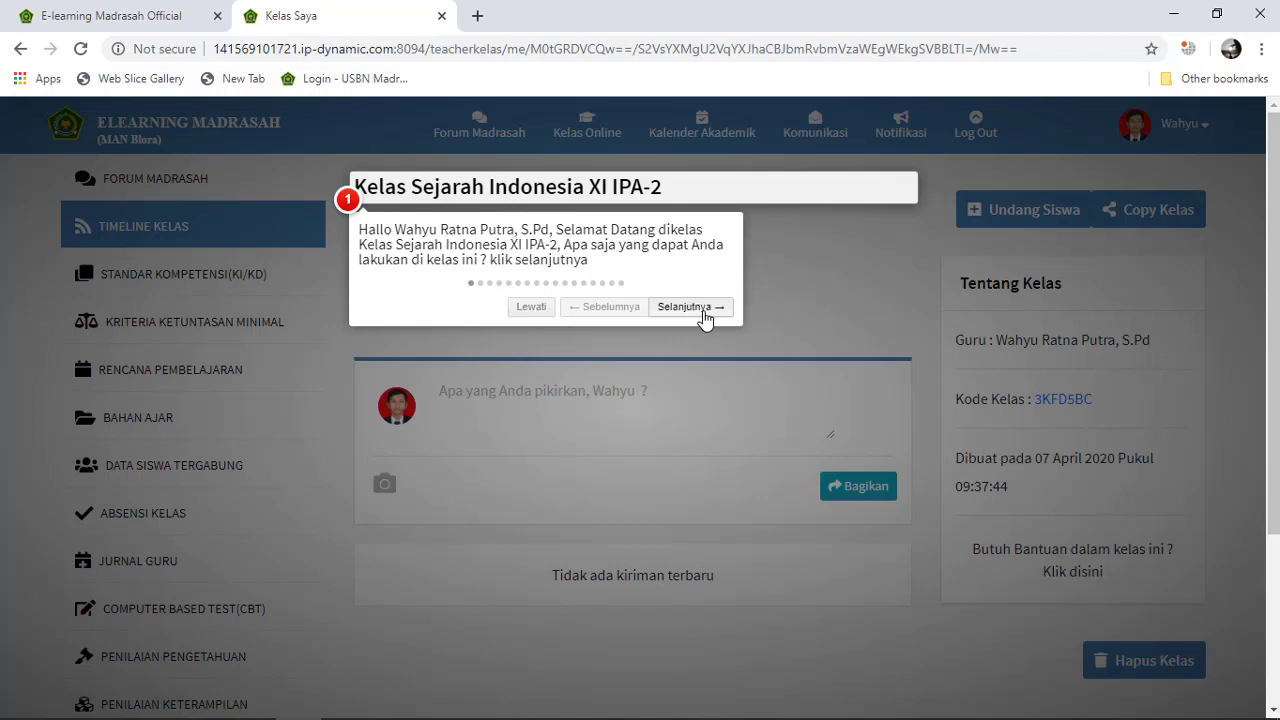
# Advance the class tour through inviting students, class code and post box to Standar Kompetensi.
pyautogui.click(704, 314)
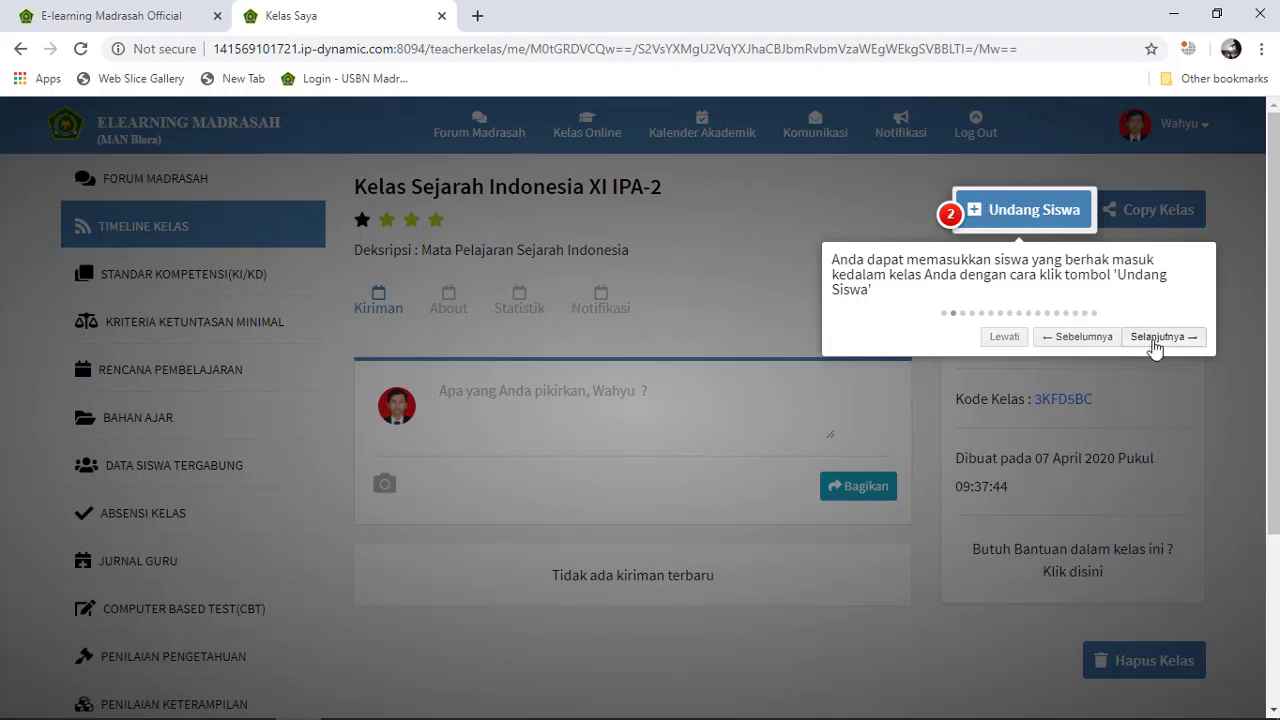
pyautogui.click(1156, 338)
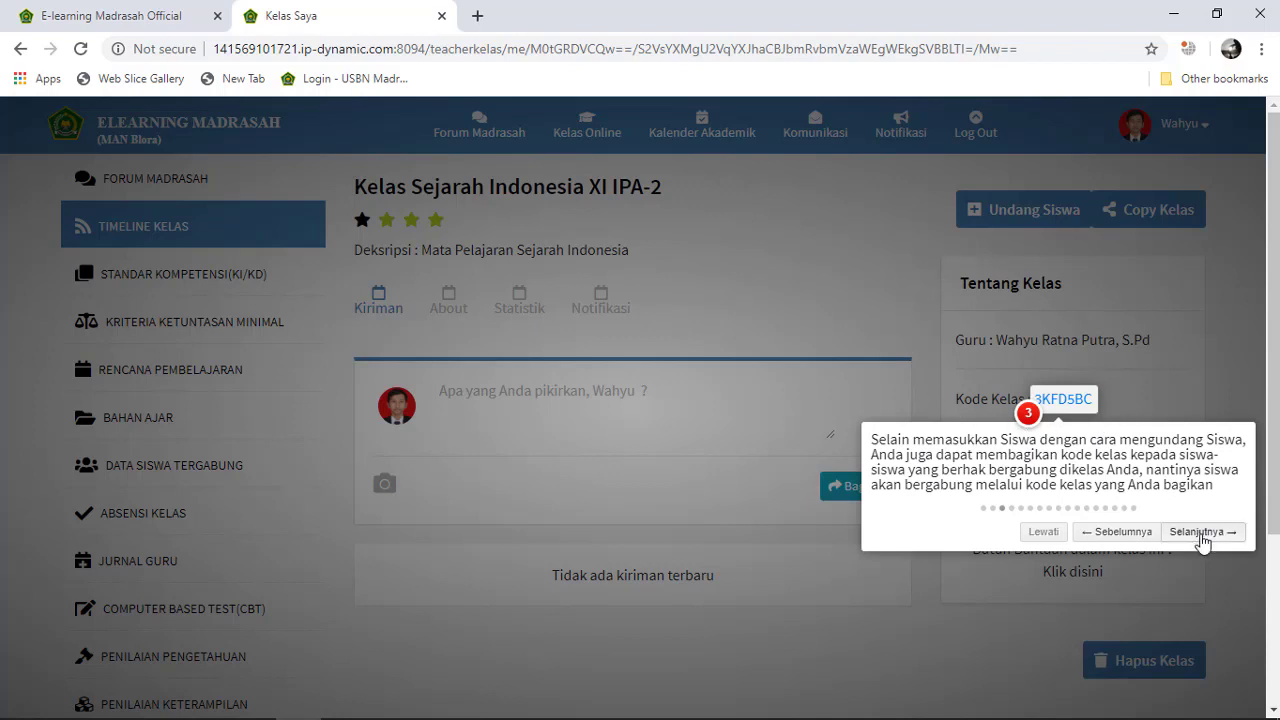
pyautogui.click(1200, 533)
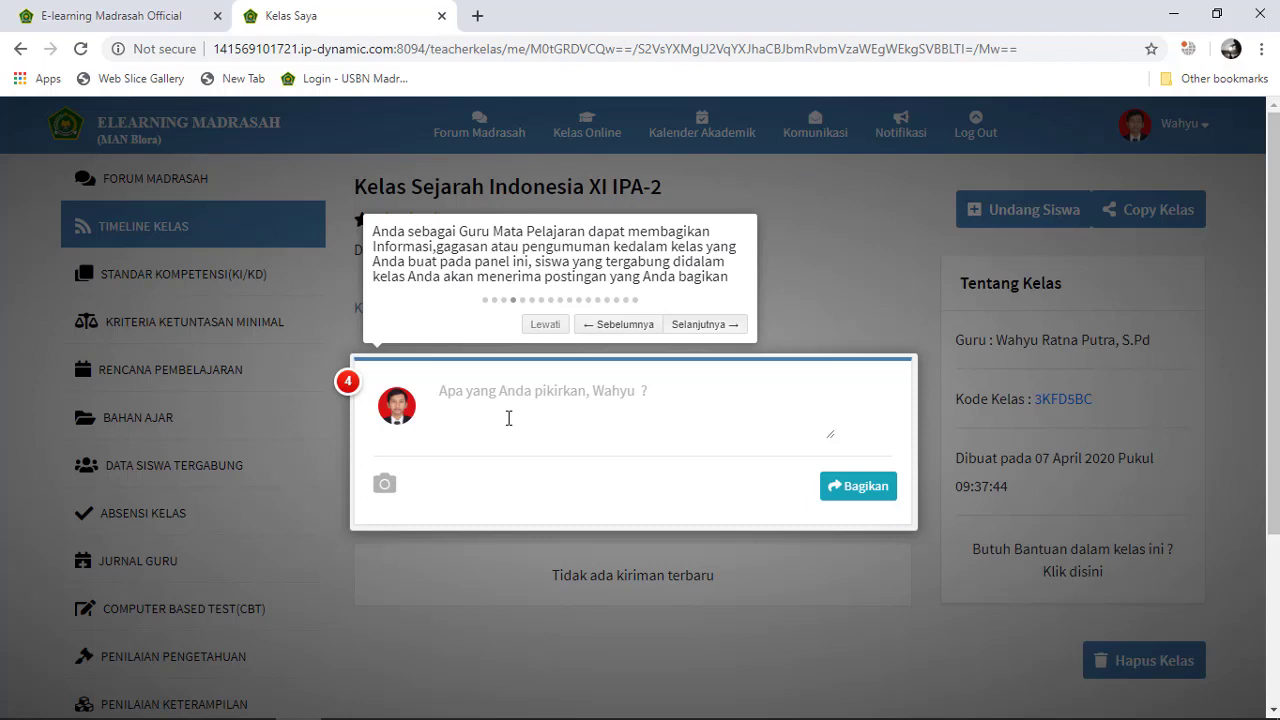
pyautogui.click(703, 325)
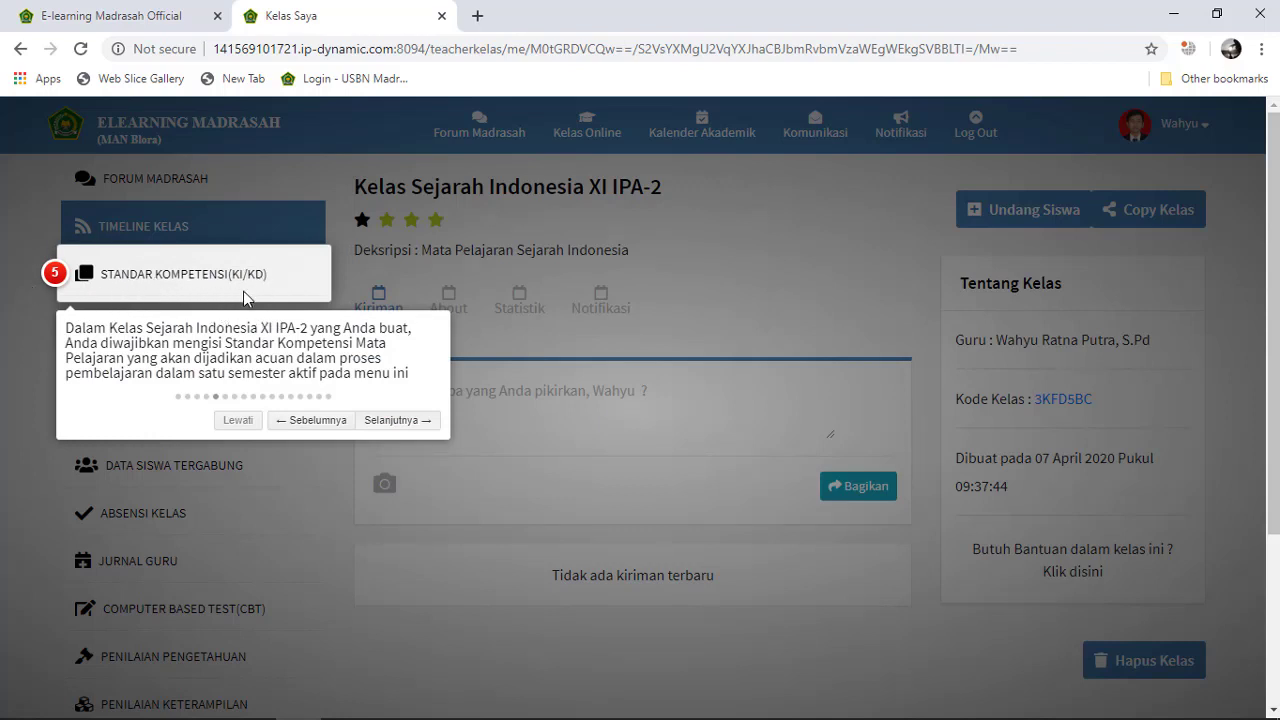
# Advance the class tour through KKM, RPP, materials, students, attendance and knowledge and skills assessment.
pyautogui.click(393, 421)
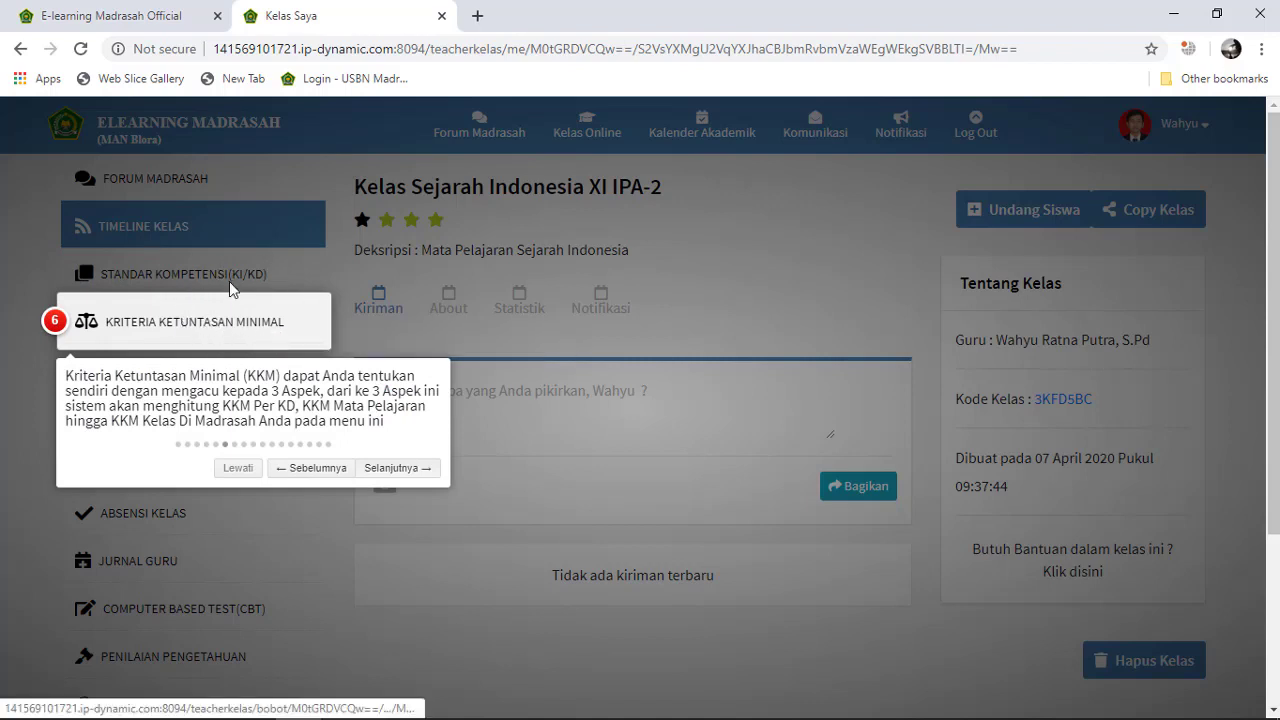
pyautogui.click(397, 468)
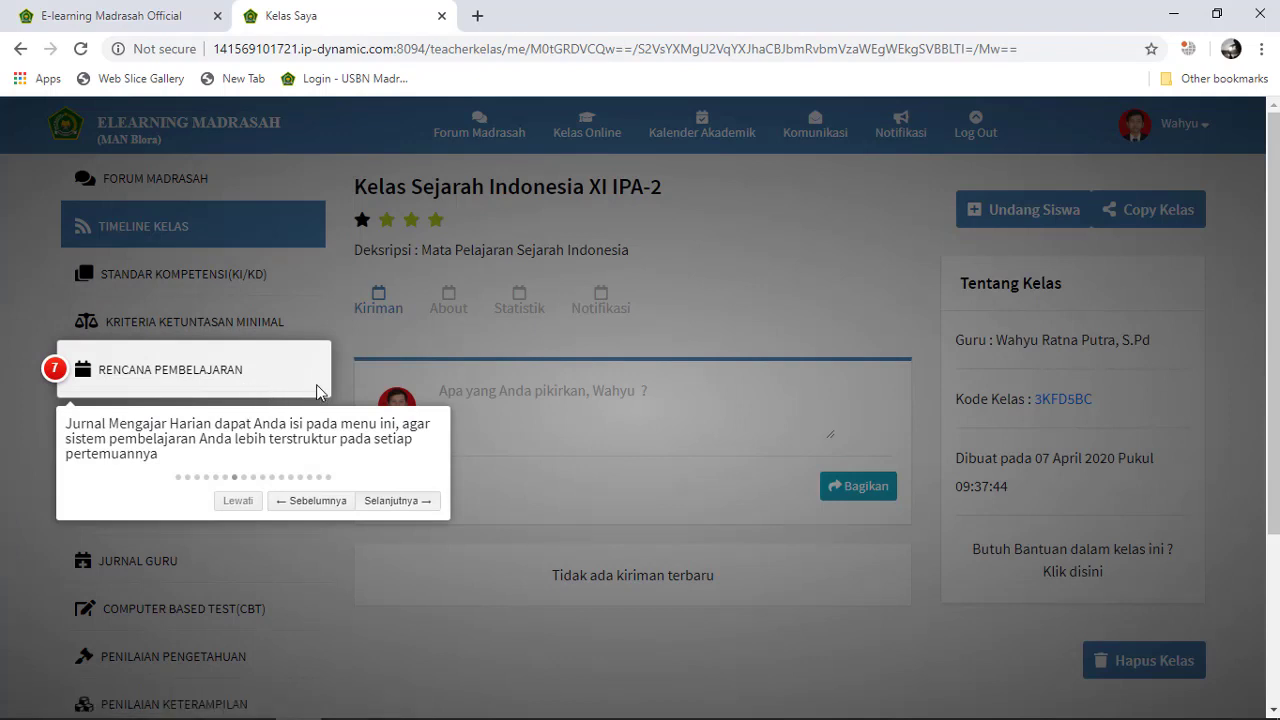
pyautogui.click(404, 501)
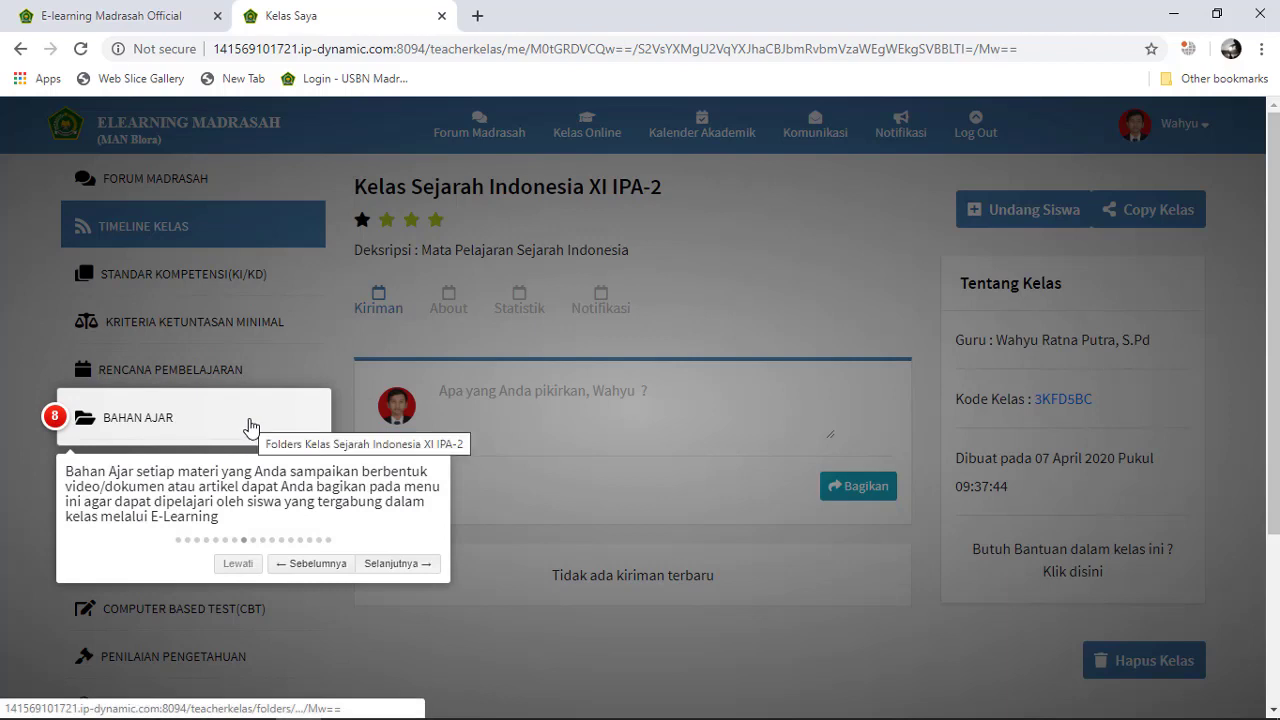
pyautogui.click(398, 566)
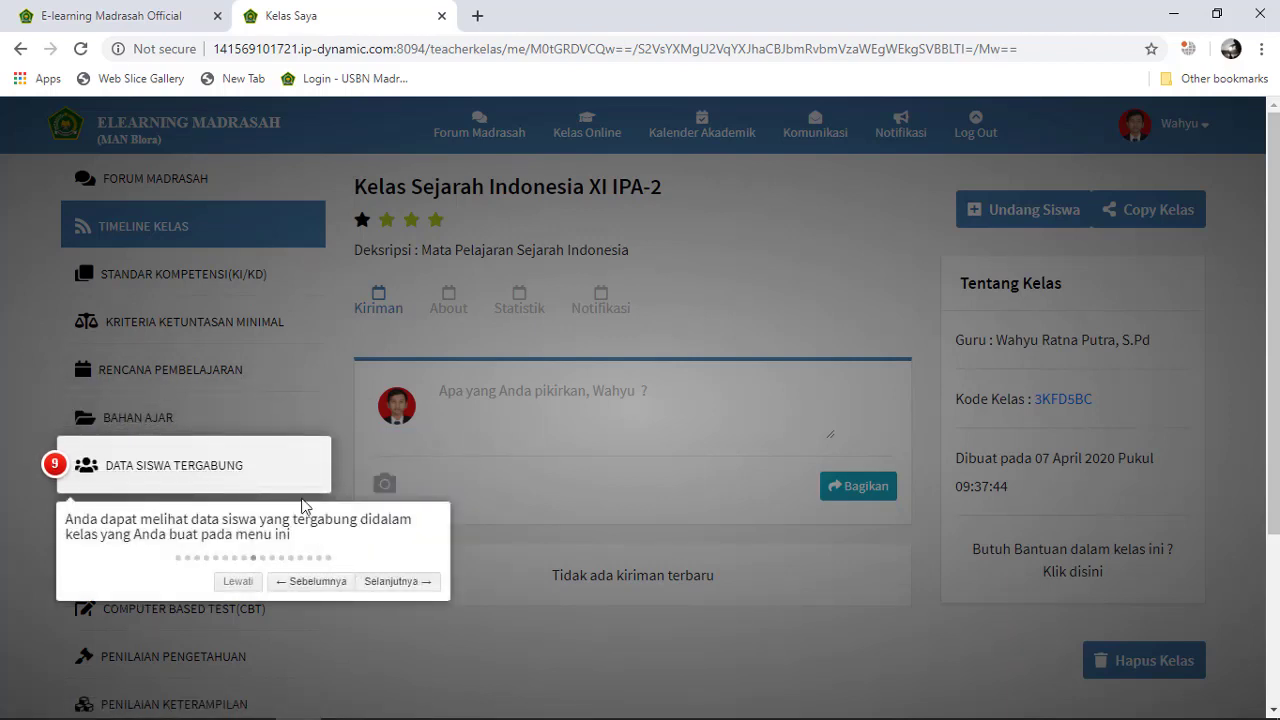
pyautogui.click(380, 584)
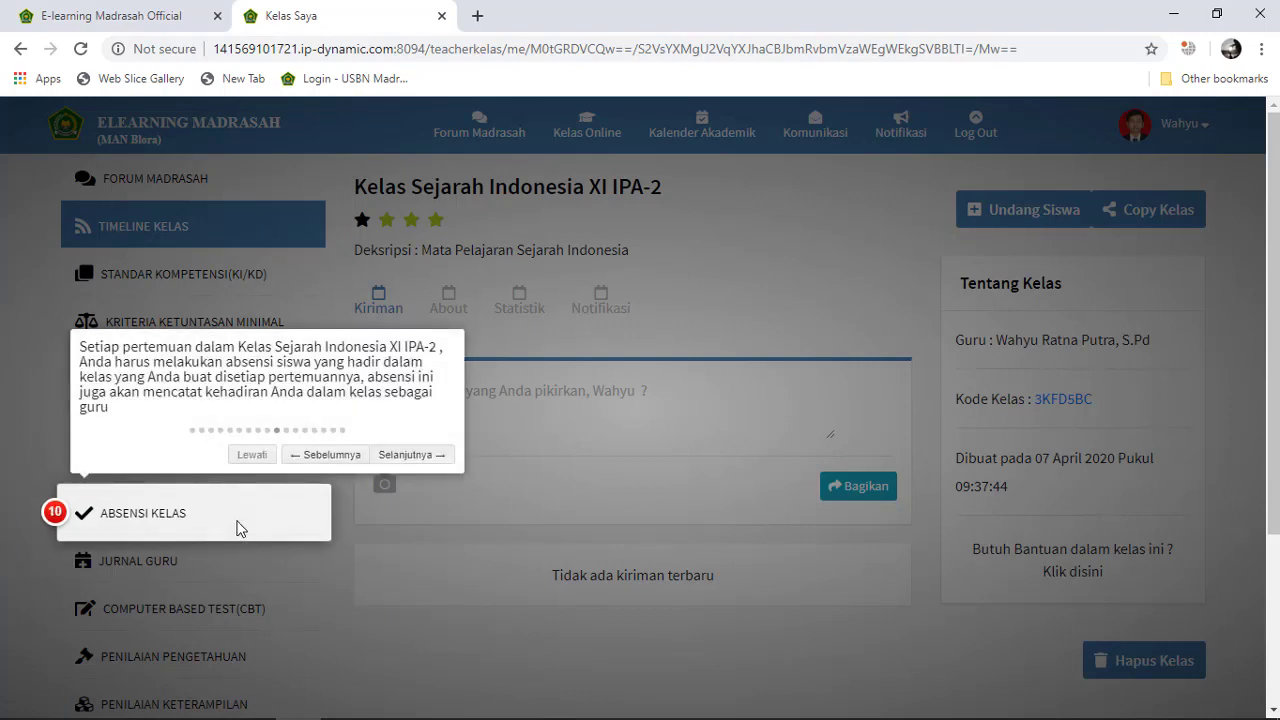
pyautogui.click(412, 458)
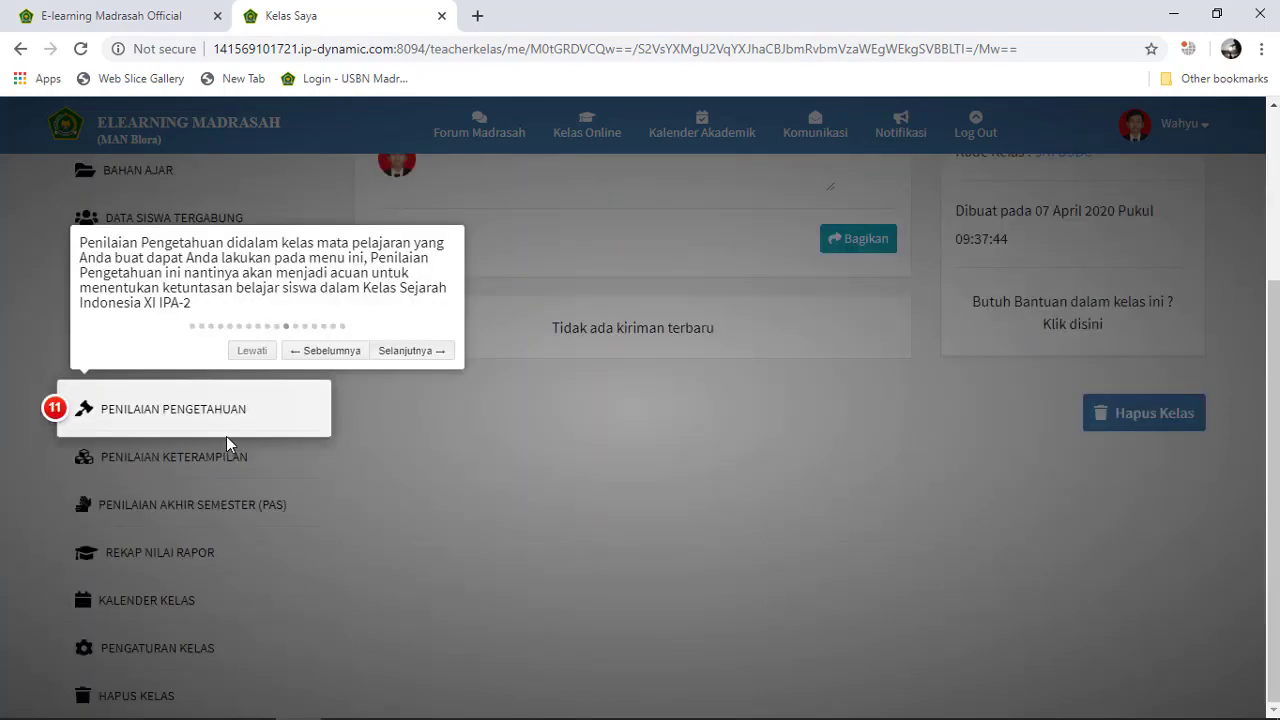
pyautogui.click(392, 352)
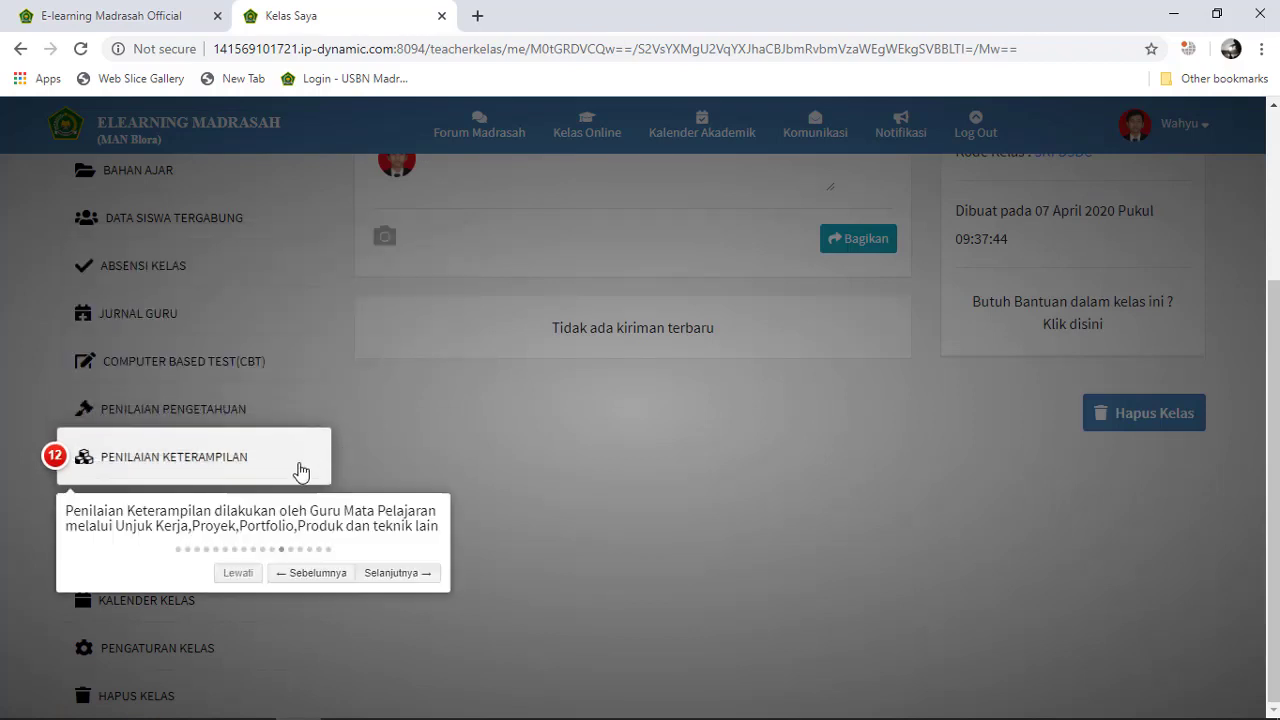
# Step past end-of-semester assessment, report recap and class settings, then close the tour.
pyautogui.click(388, 578)
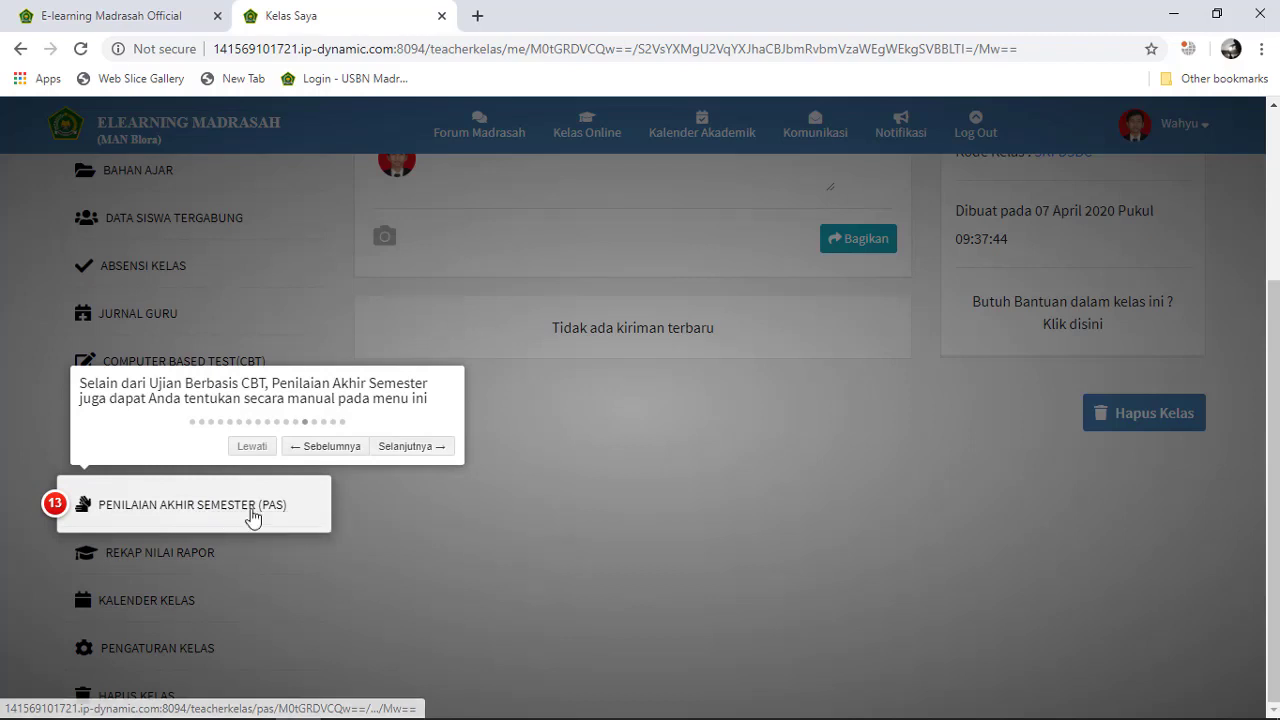
pyautogui.click(412, 446)
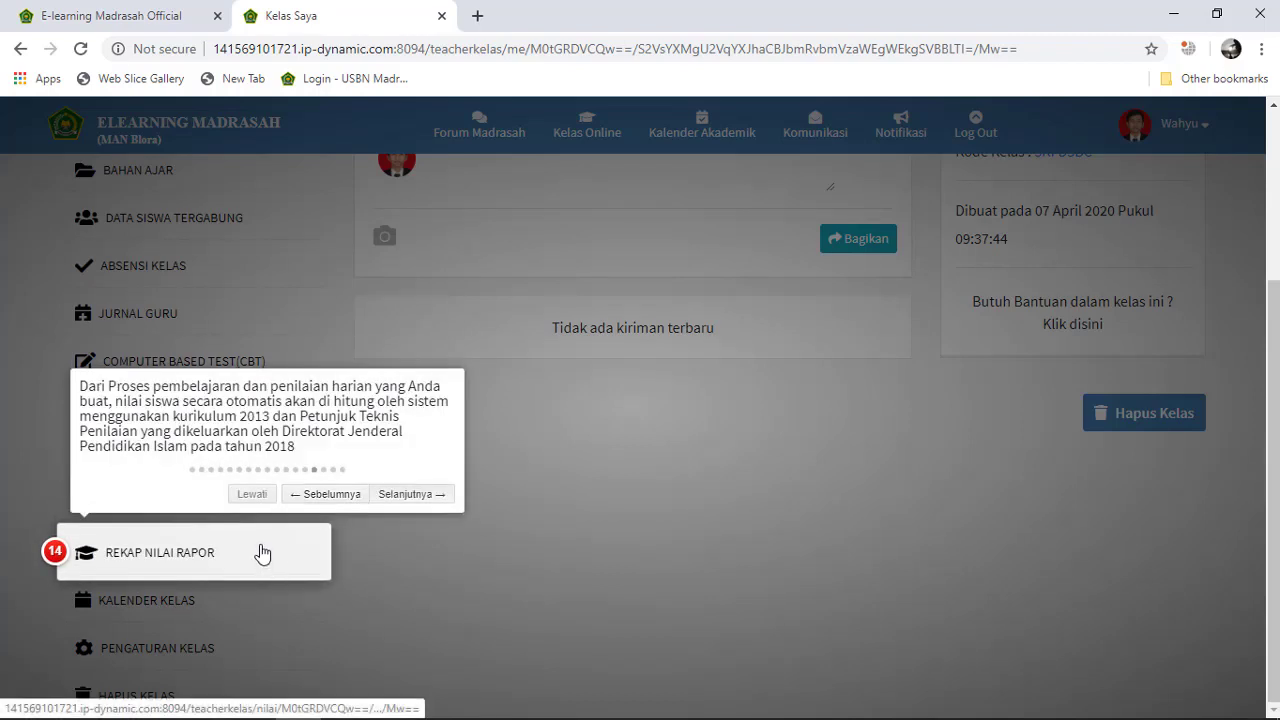
pyautogui.click(419, 496)
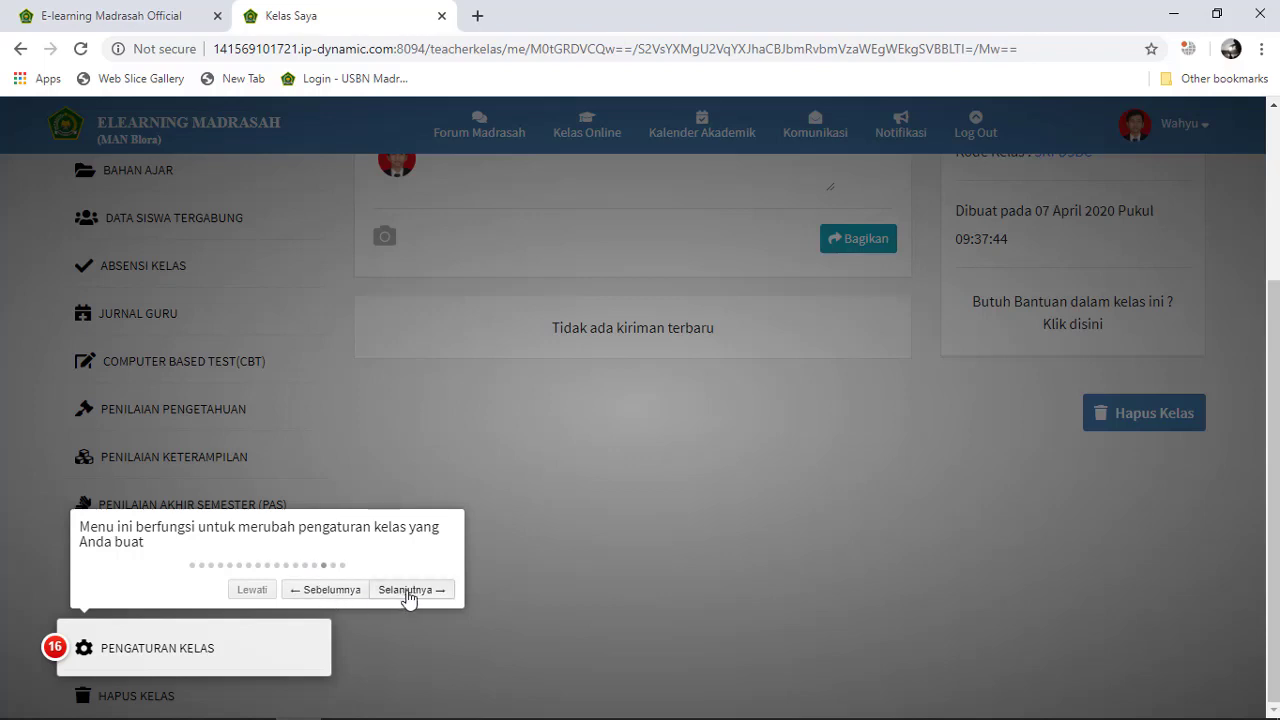
pyautogui.click(409, 596)
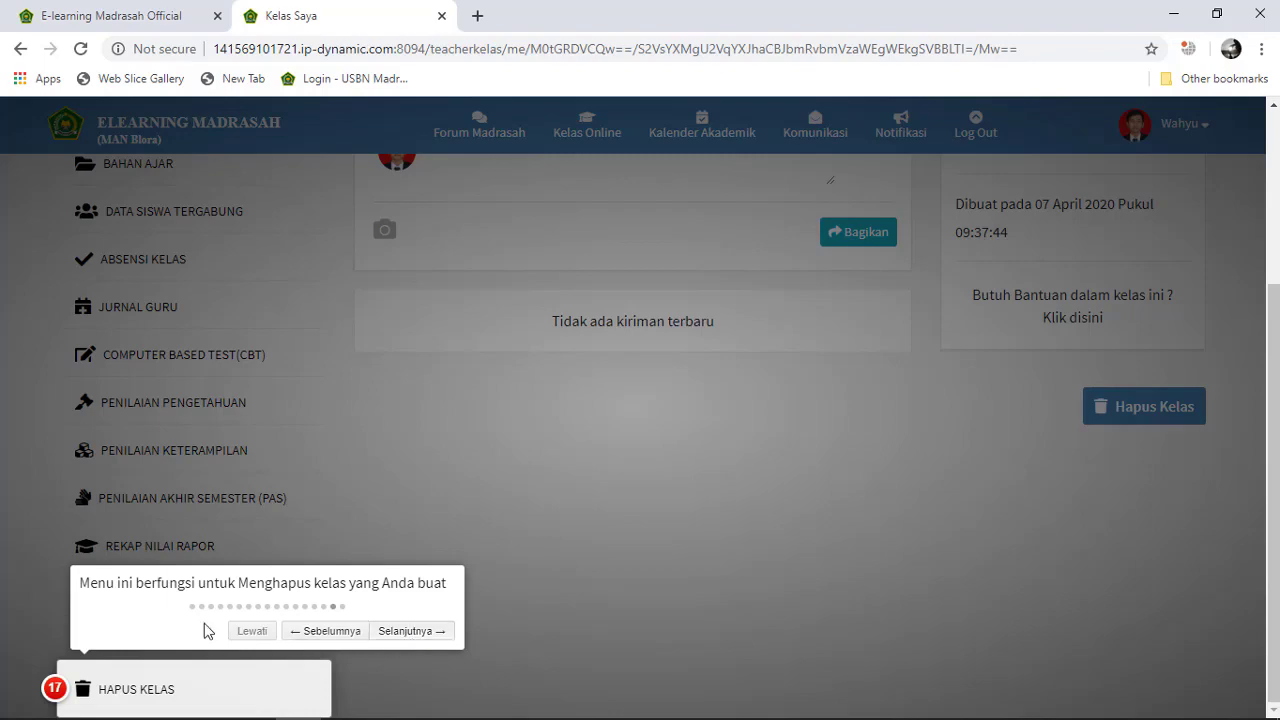
pyautogui.click(408, 640)
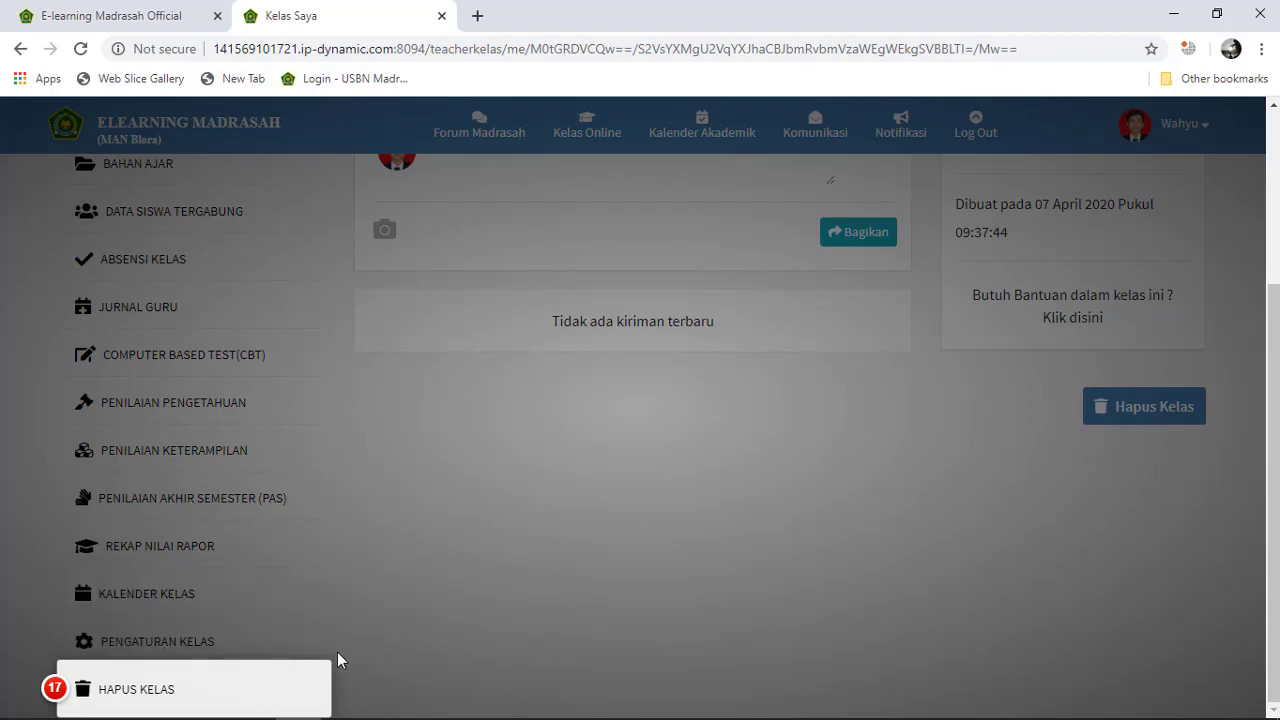
pyautogui.click(484, 566)
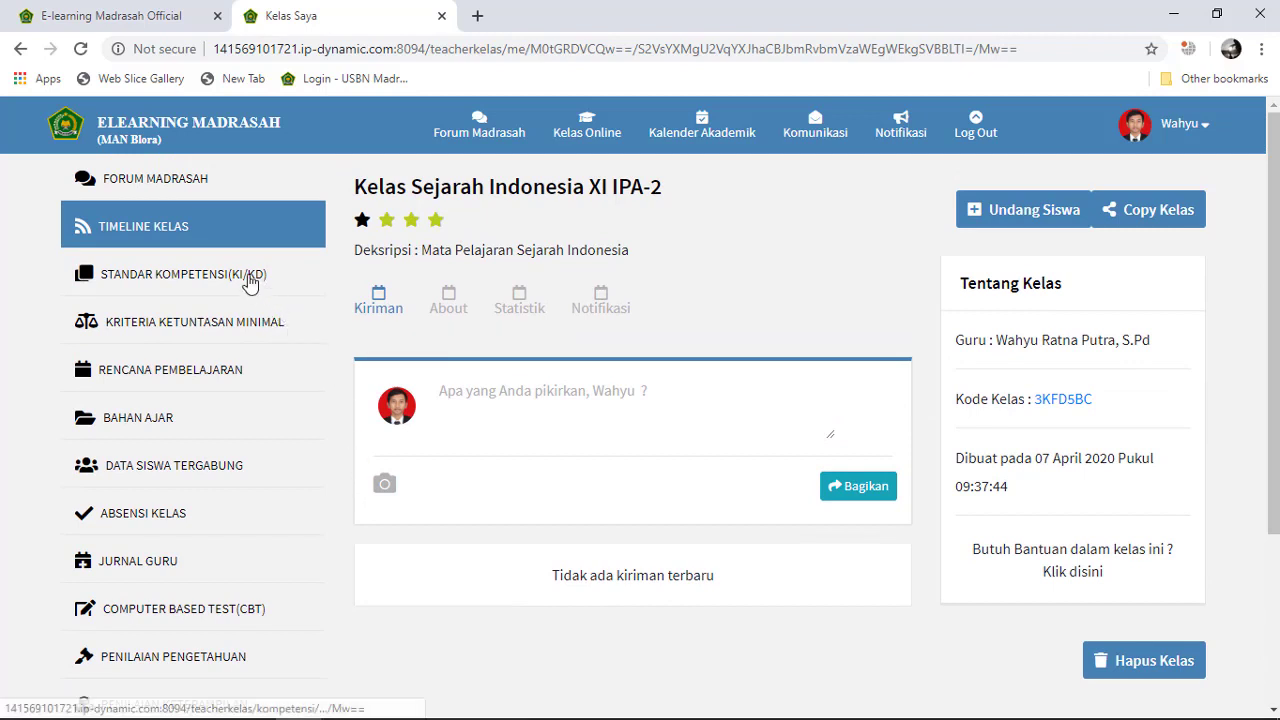
# Open the class's Standar Kompetensi (KI/KD) page and start editing the KI 3 - Pengetahuan text.
pyautogui.click(251, 277)
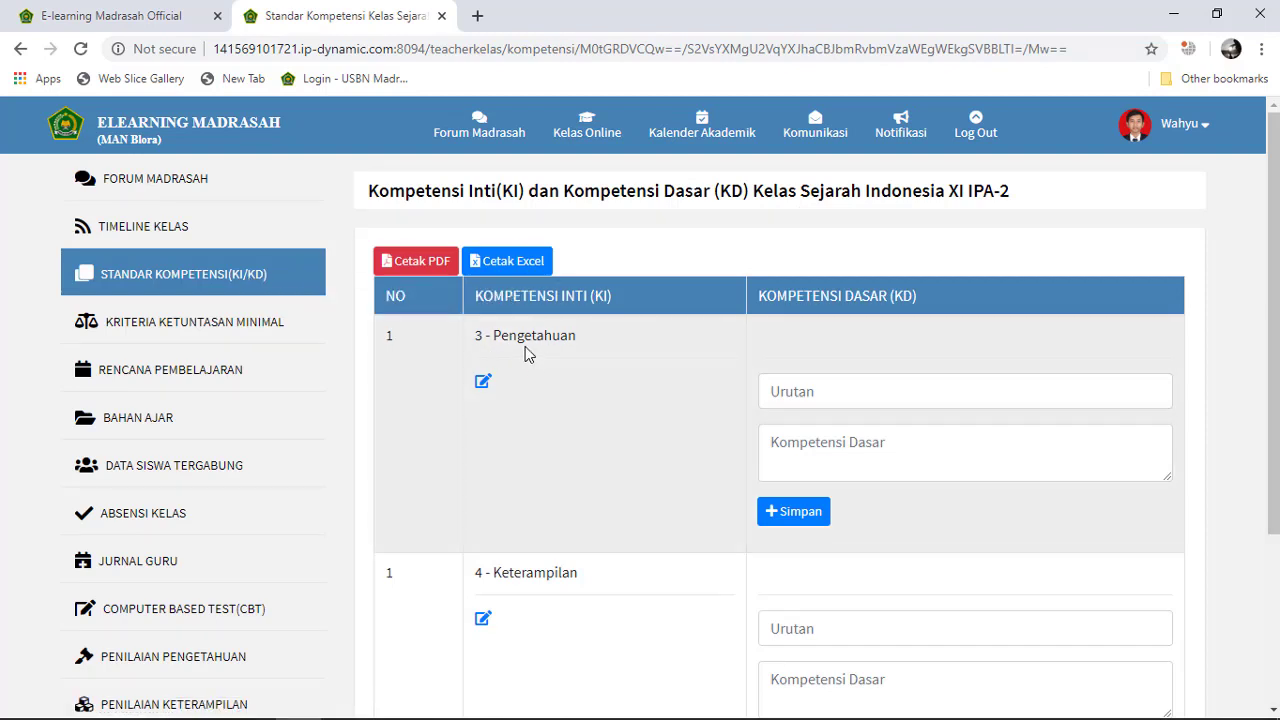
pyautogui.scroll(-1, 580, 440)
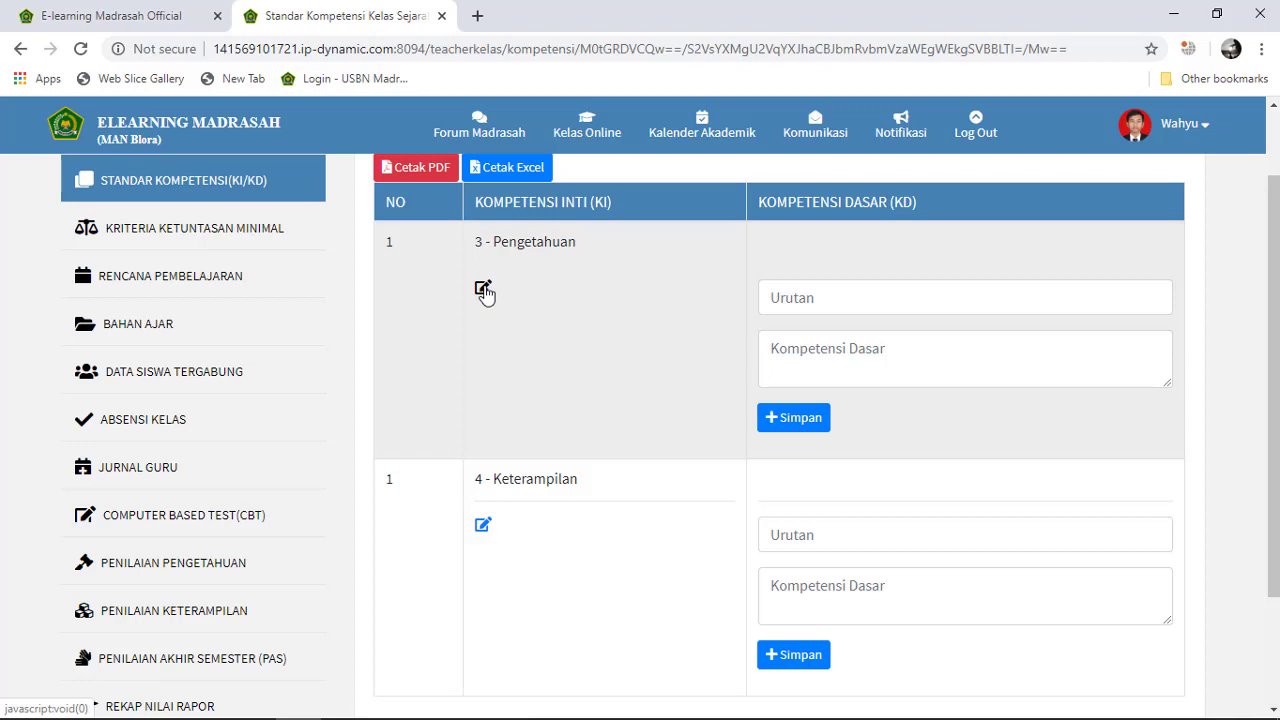
pyautogui.click(483, 291)
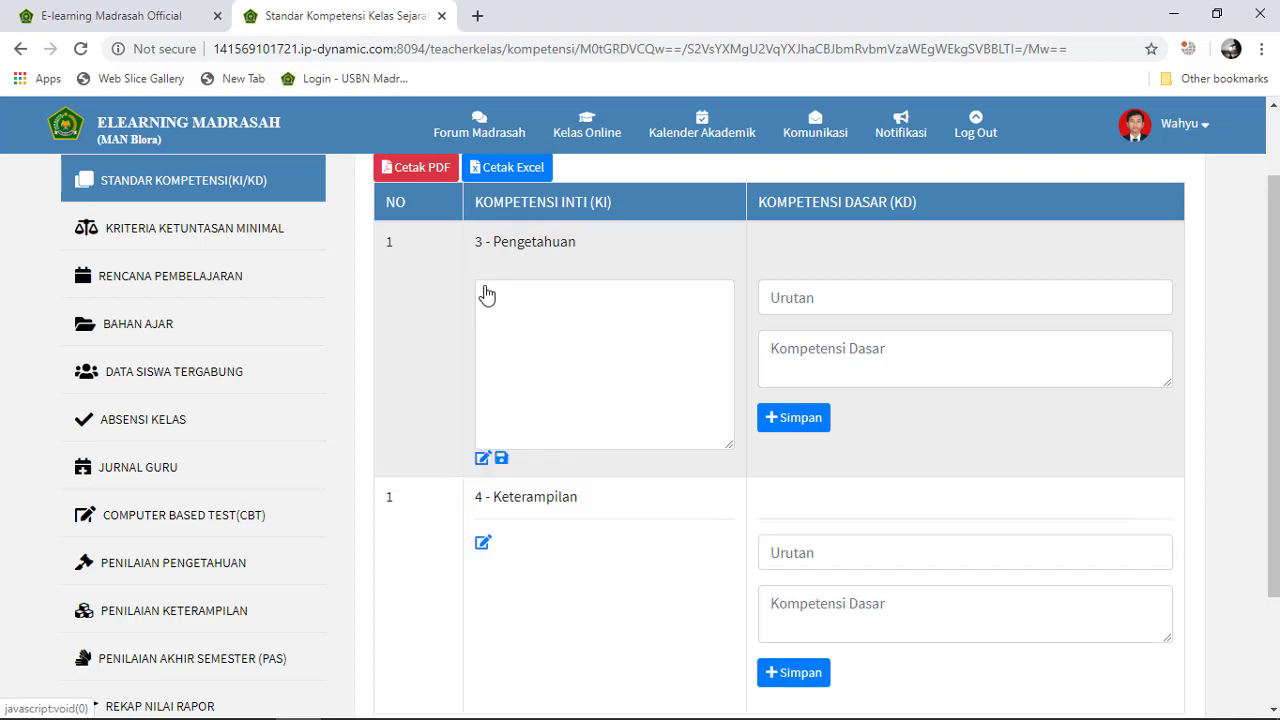
pyautogui.click(535, 312)
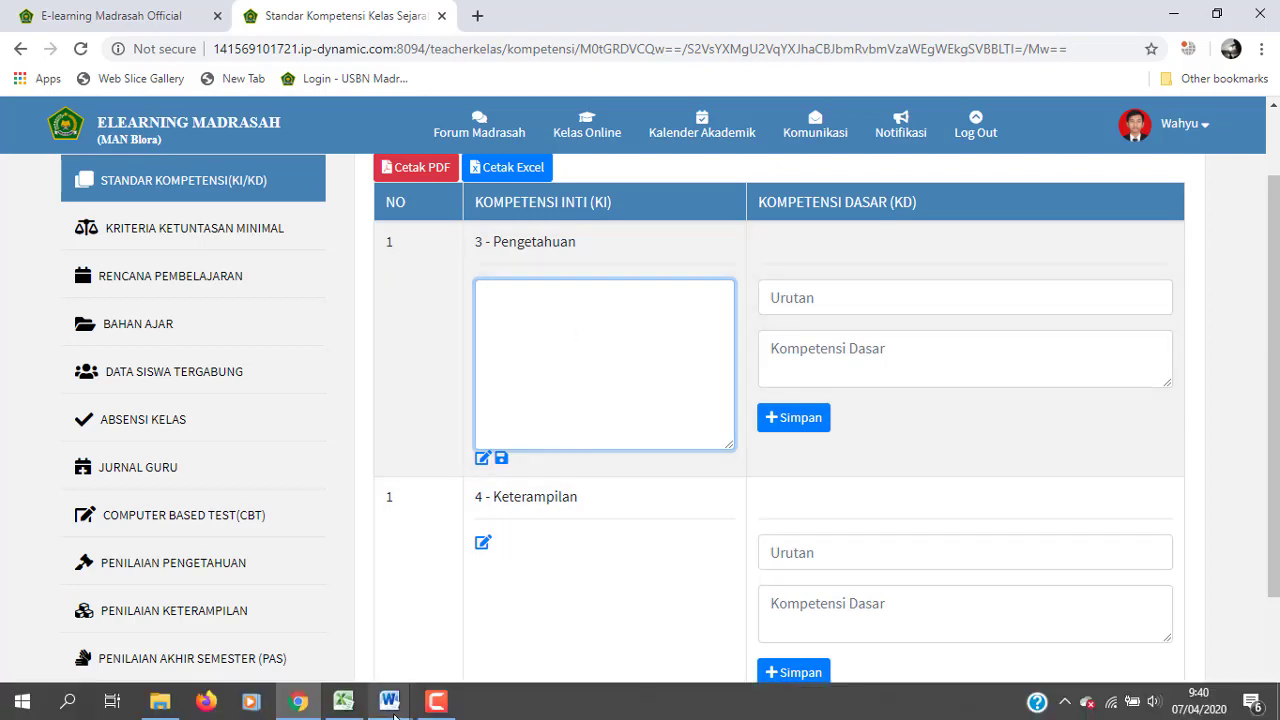
pyautogui.click(391, 705)
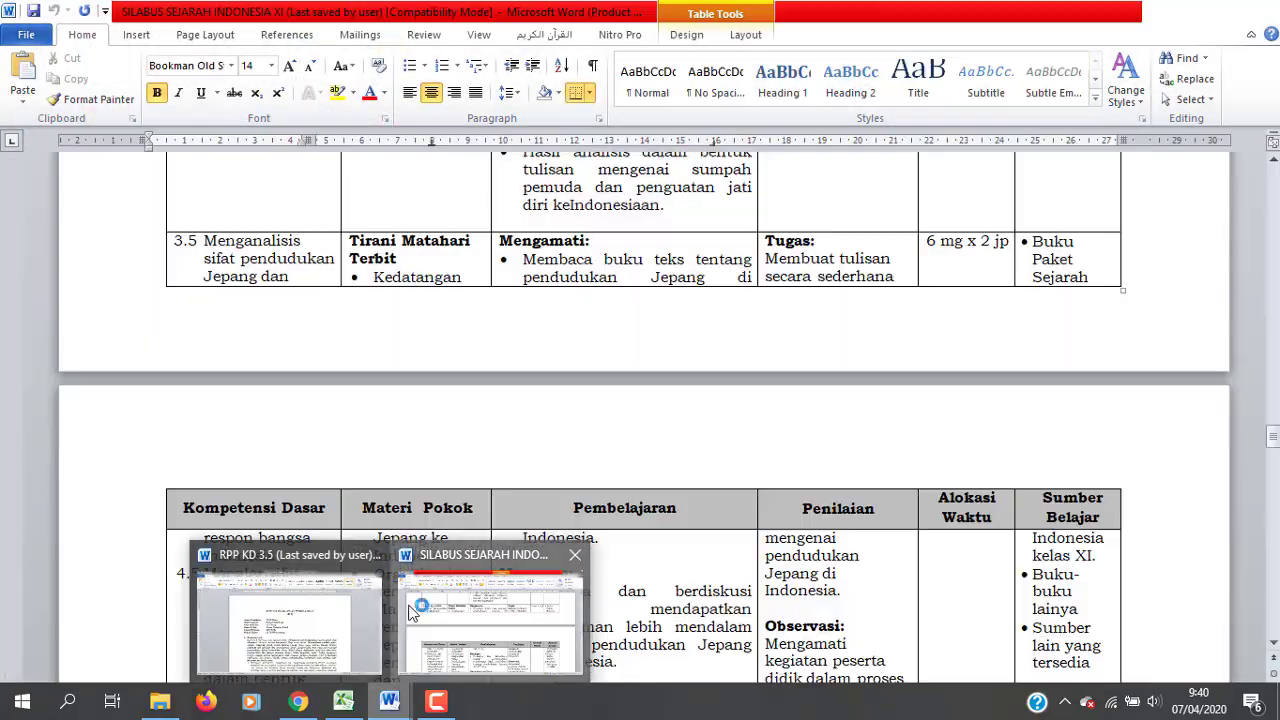
# Copy Kompetensi Inti item 3 from the SILABUS SEJARAH INDONESIA XI document and return to Chrome.
pyautogui.click(409, 609)
pyautogui.scroll(1, 413, 454)
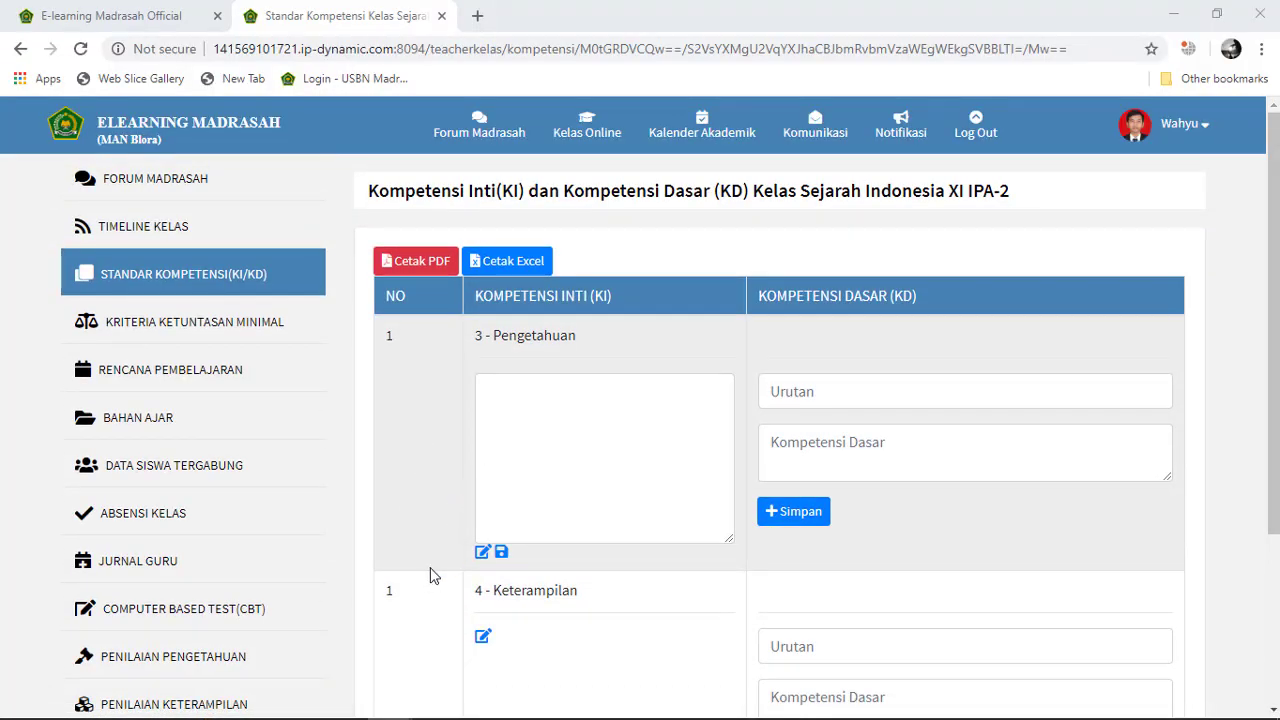
pyautogui.hotkey('alt', 'Tab')
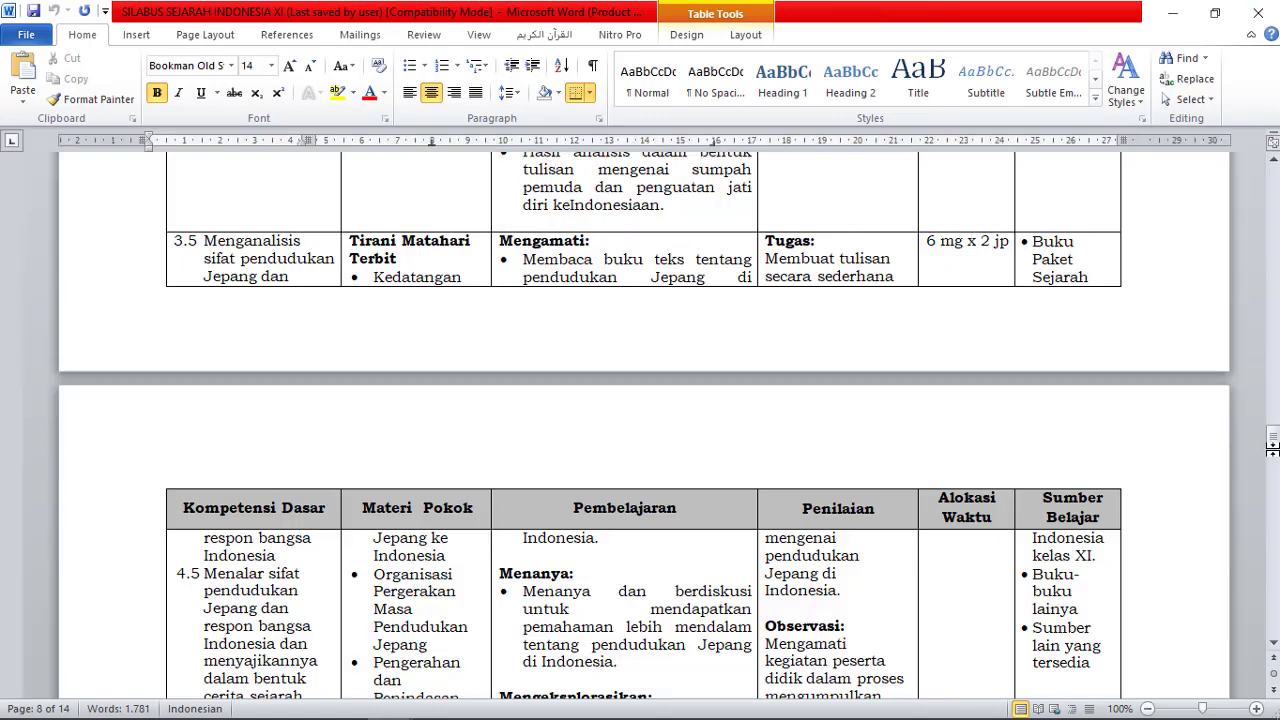
pyautogui.moveTo(1273, 441); pyautogui.dragTo(1275, 258)
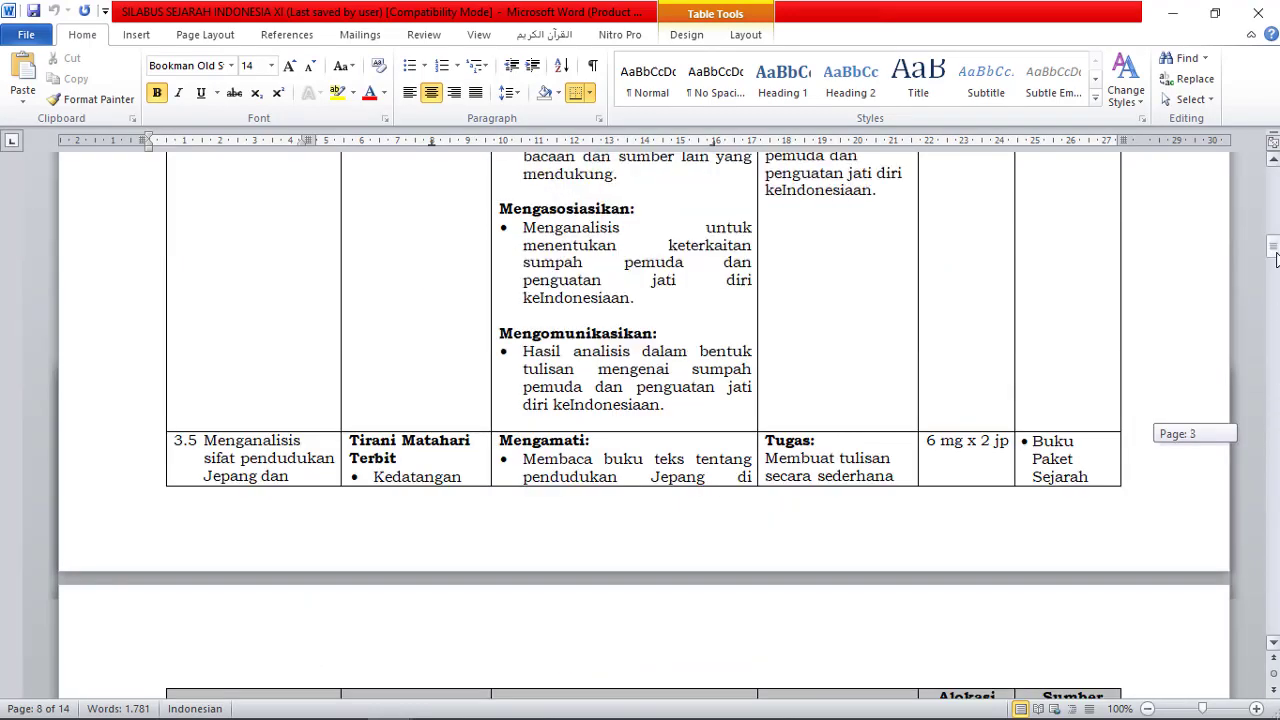
pyautogui.moveTo(1276, 206); pyautogui.dragTo(1276, 182)
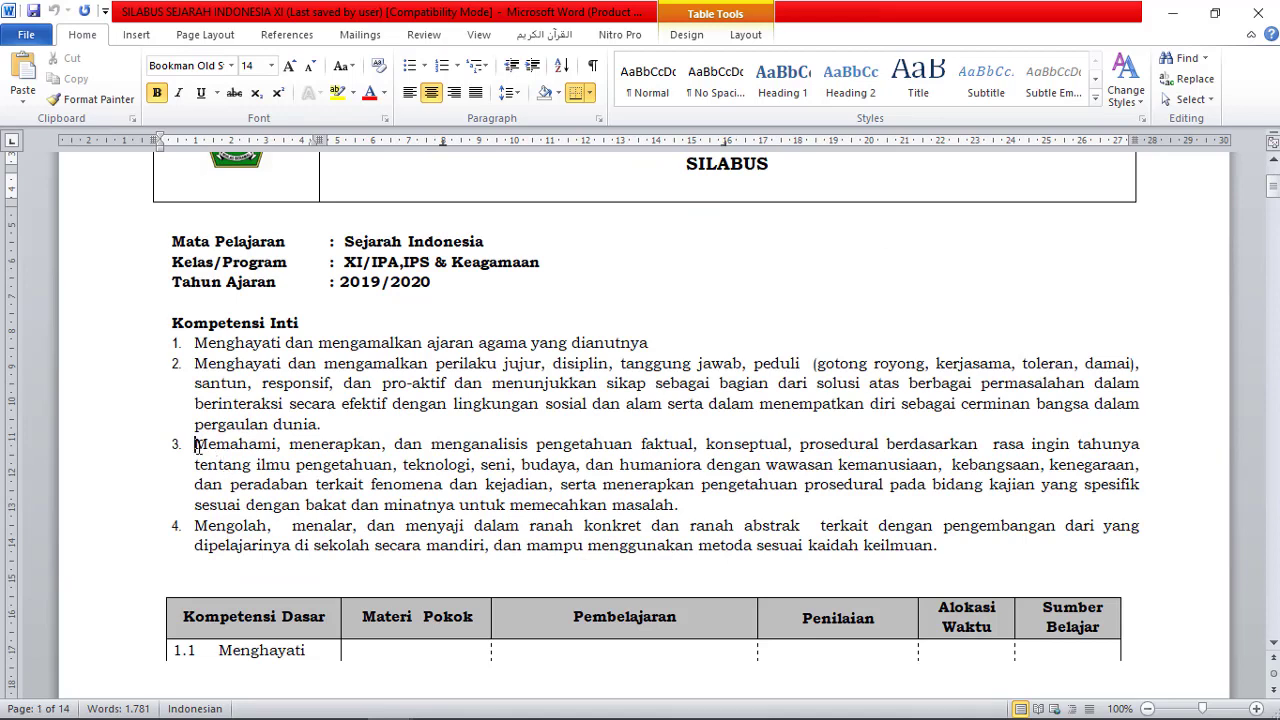
pyautogui.moveTo(197, 447); pyautogui.dragTo(681, 512)
pyautogui.moveTo(435, 703)
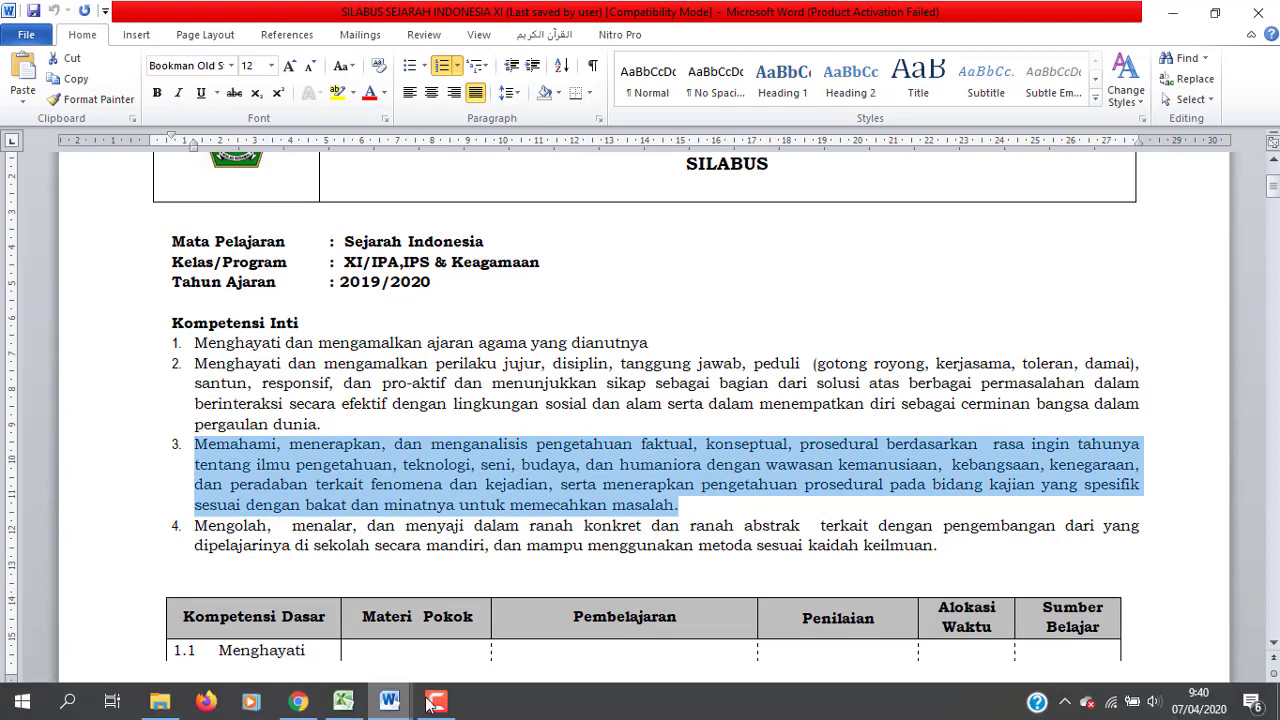
pyautogui.click(298, 701)
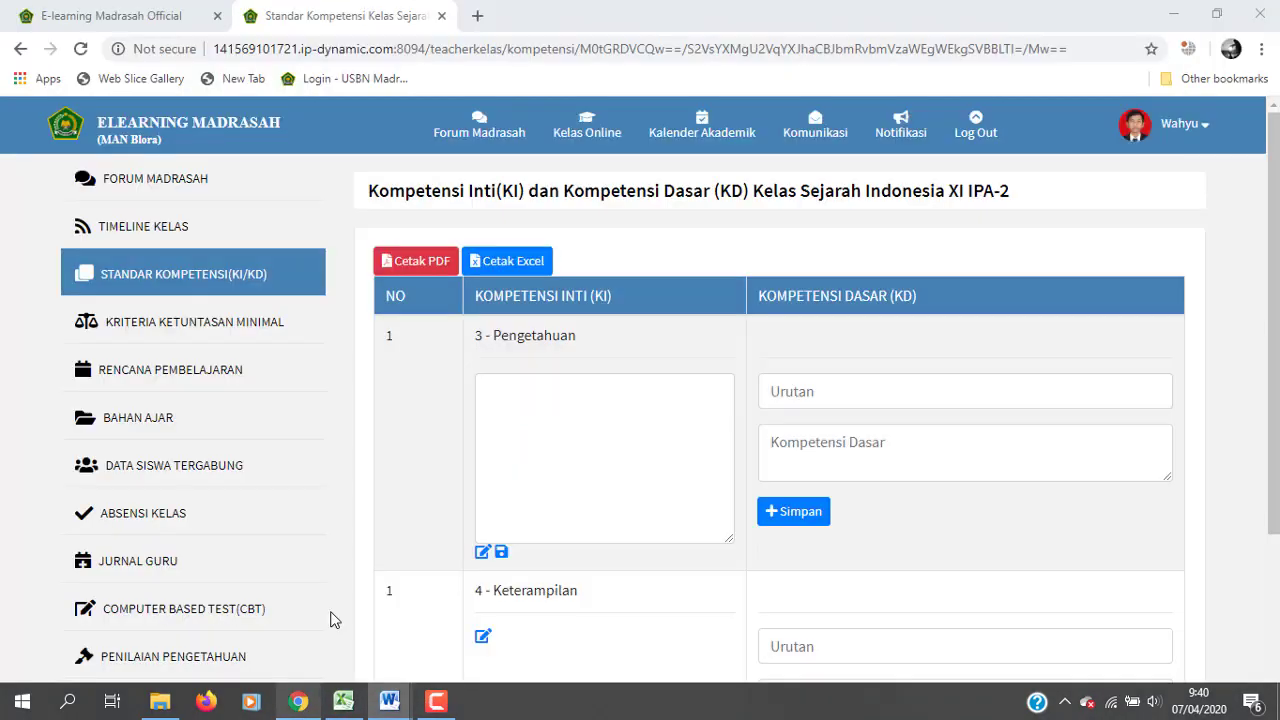
# Paste the KI 3 text into the Pengetahuan box, remove its '3.' numbering, and save.
pyautogui.click(543, 414)
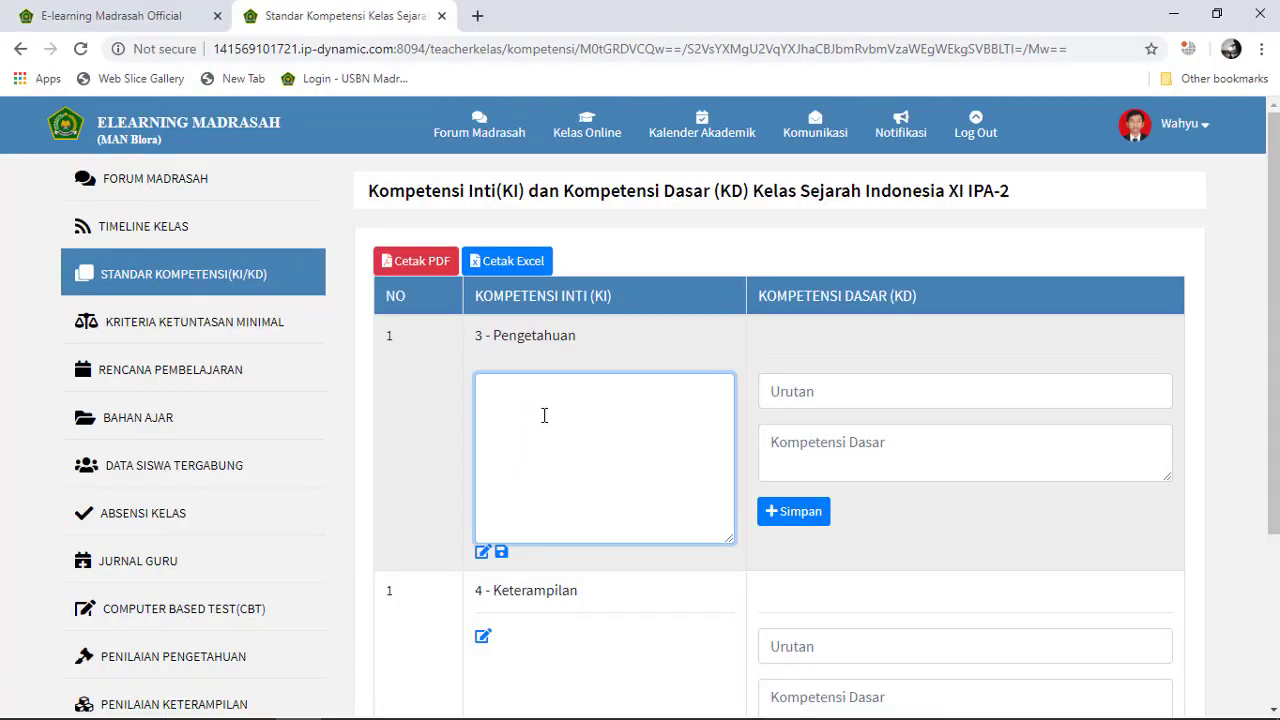
pyautogui.hotkey('ctrl', 'v')
pyautogui.scroll(5, 540, 420)
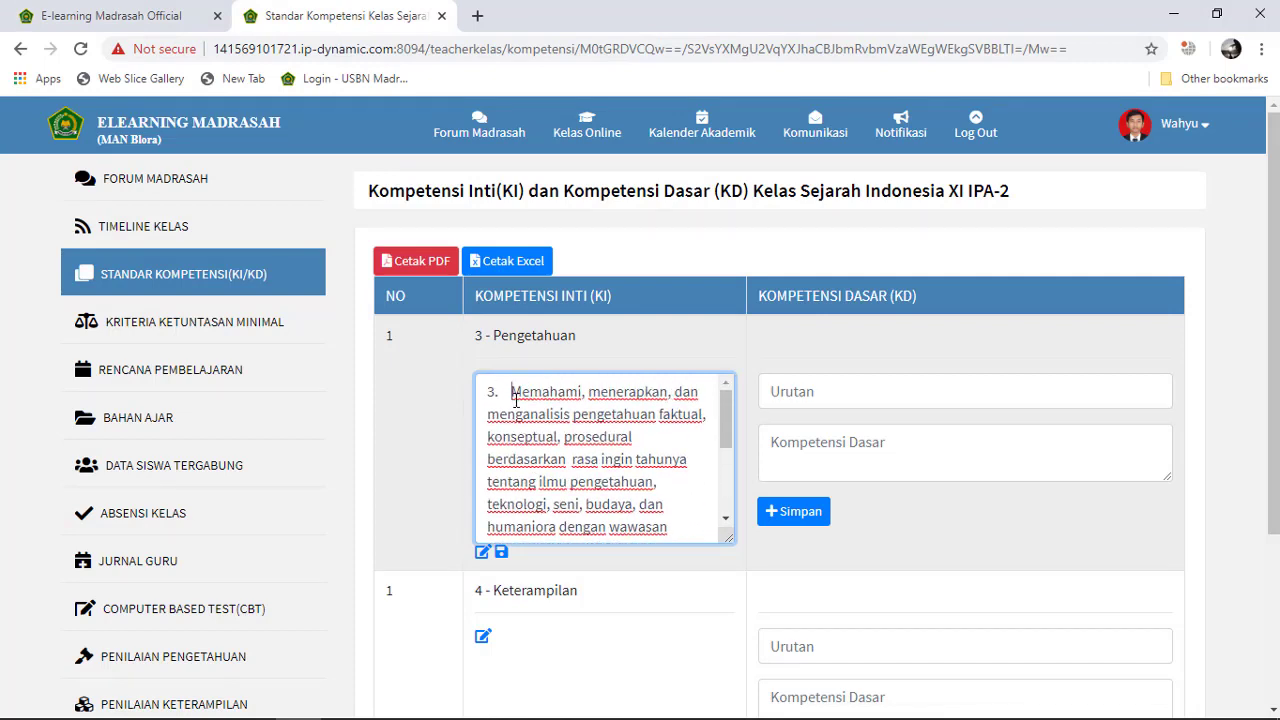
pyautogui.press('BackSpace')
pyautogui.press('BackSpace')
pyautogui.press('BackSpace')
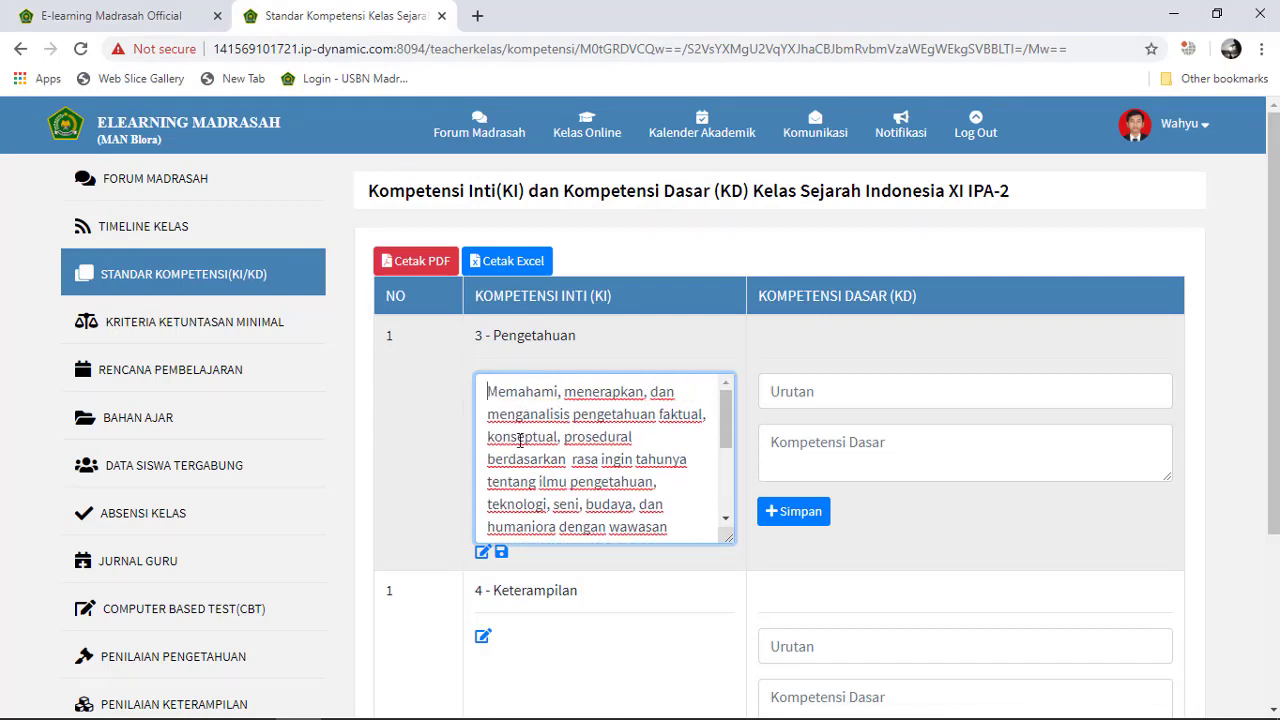
pyautogui.click(501, 553)
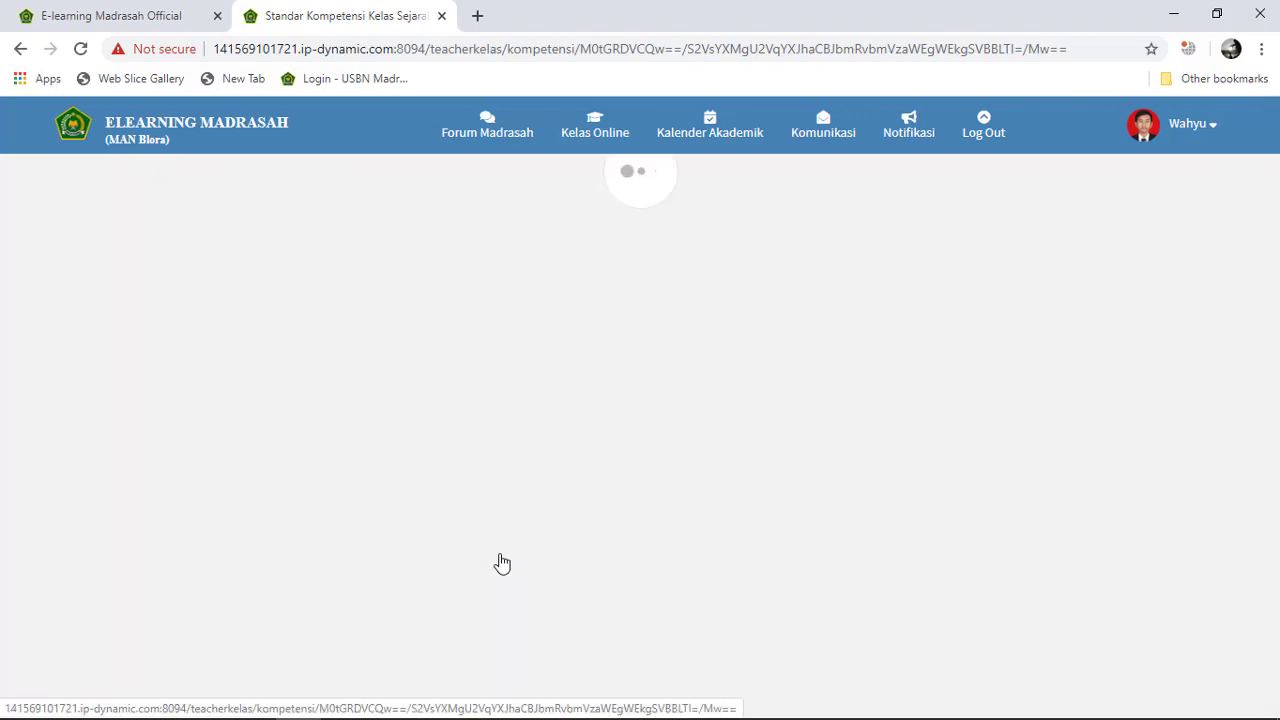
# Copy the fourth Kompetensi Inti paragraph from the SILABUS Word document for Keterampilan.
pyautogui.scroll(-2, 530, 488)
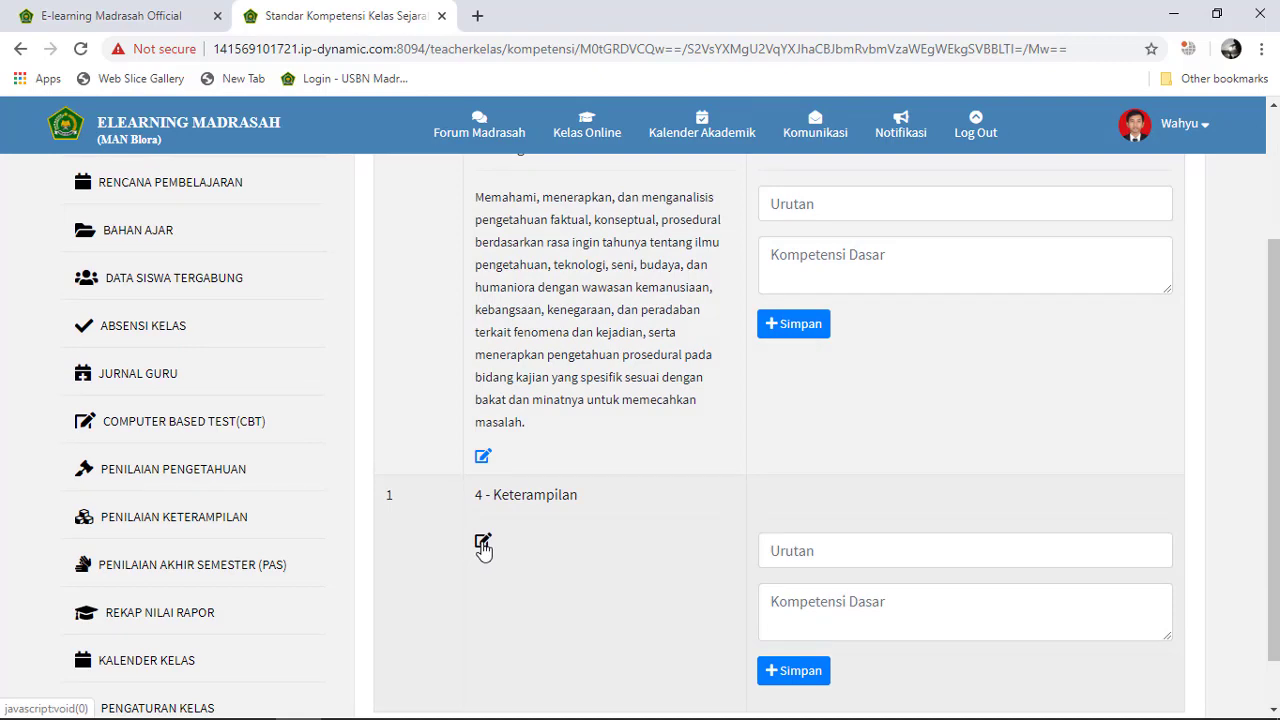
pyautogui.click(483, 545)
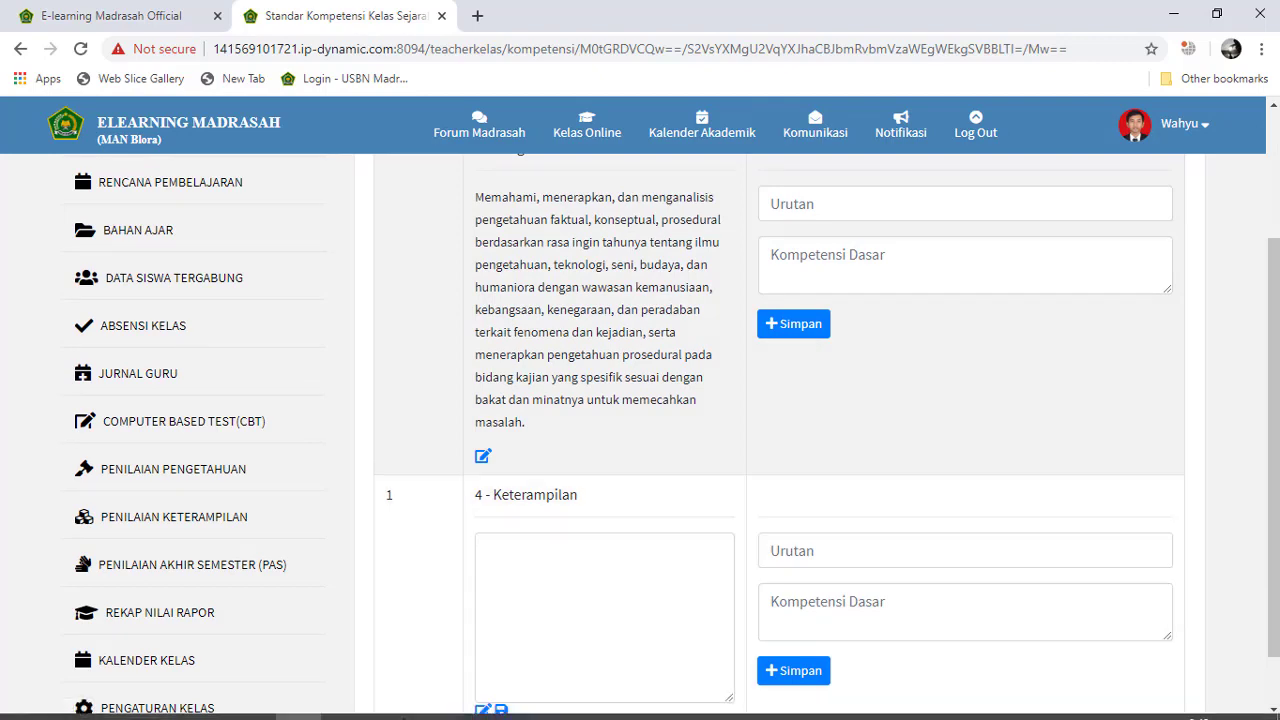
pyautogui.moveTo(380, 708)
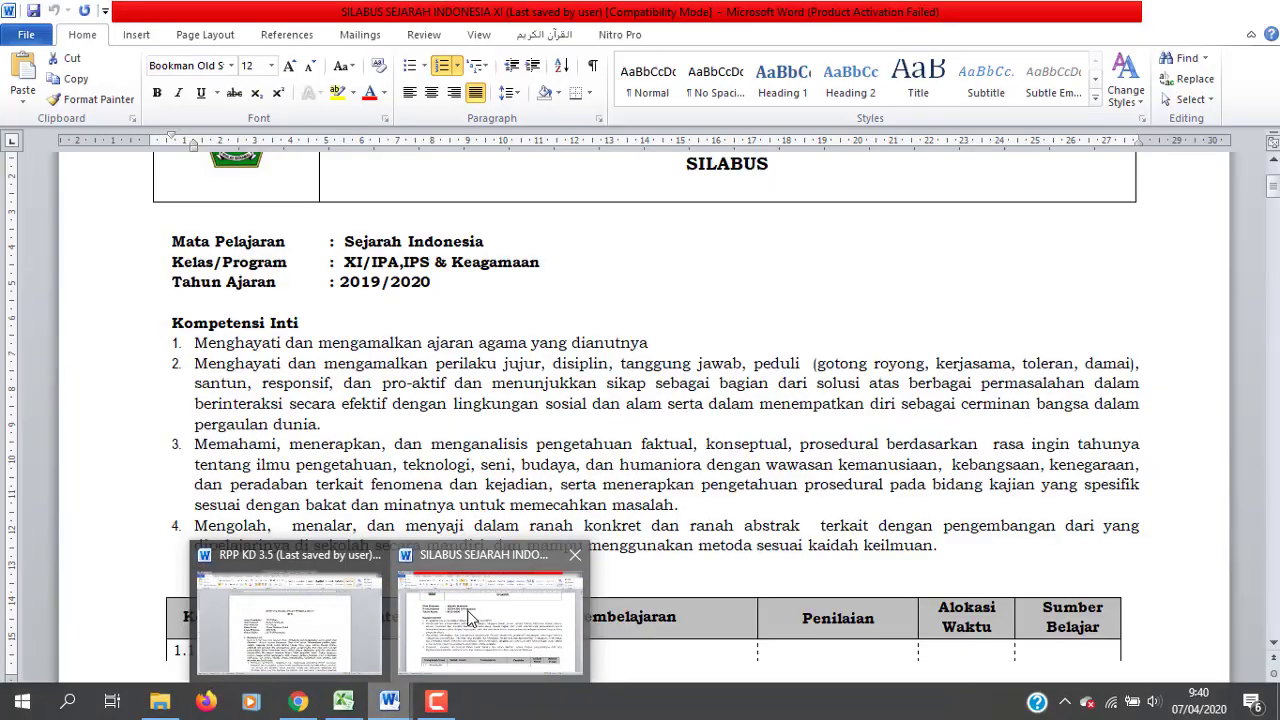
pyautogui.click(470, 618)
pyautogui.moveTo(196, 527); pyautogui.dragTo(937, 546)
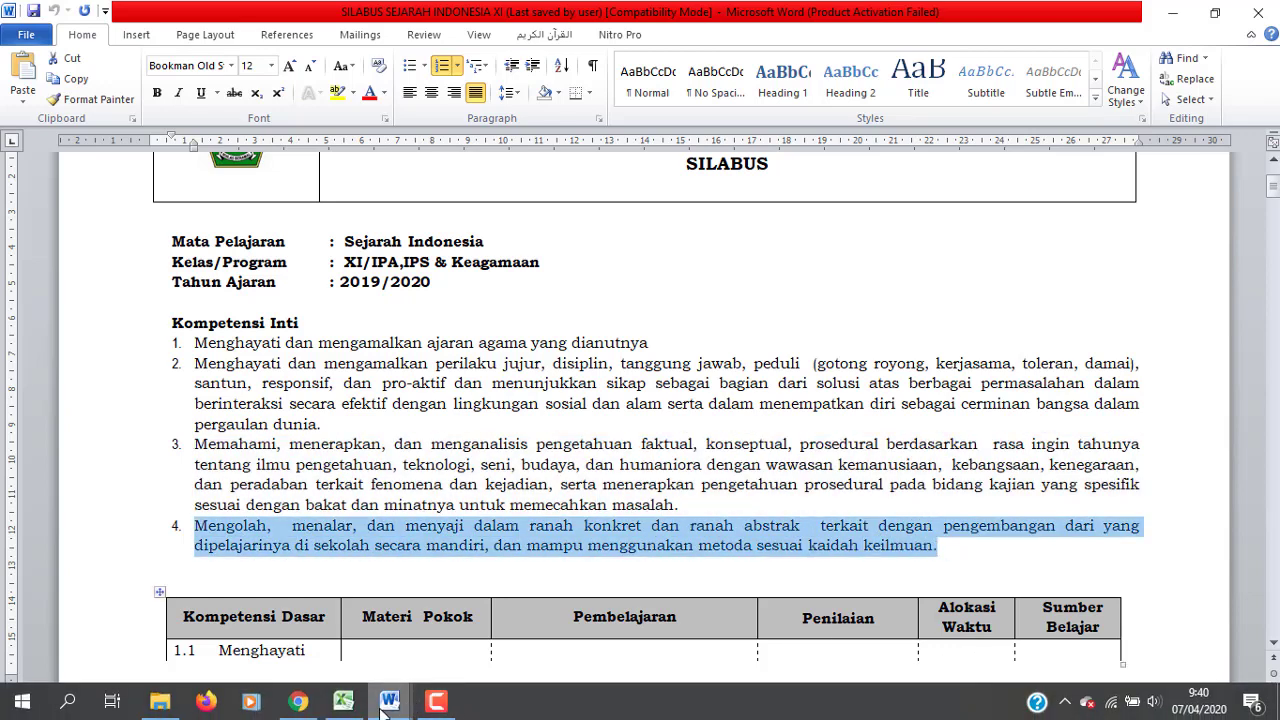
pyautogui.click(310, 705)
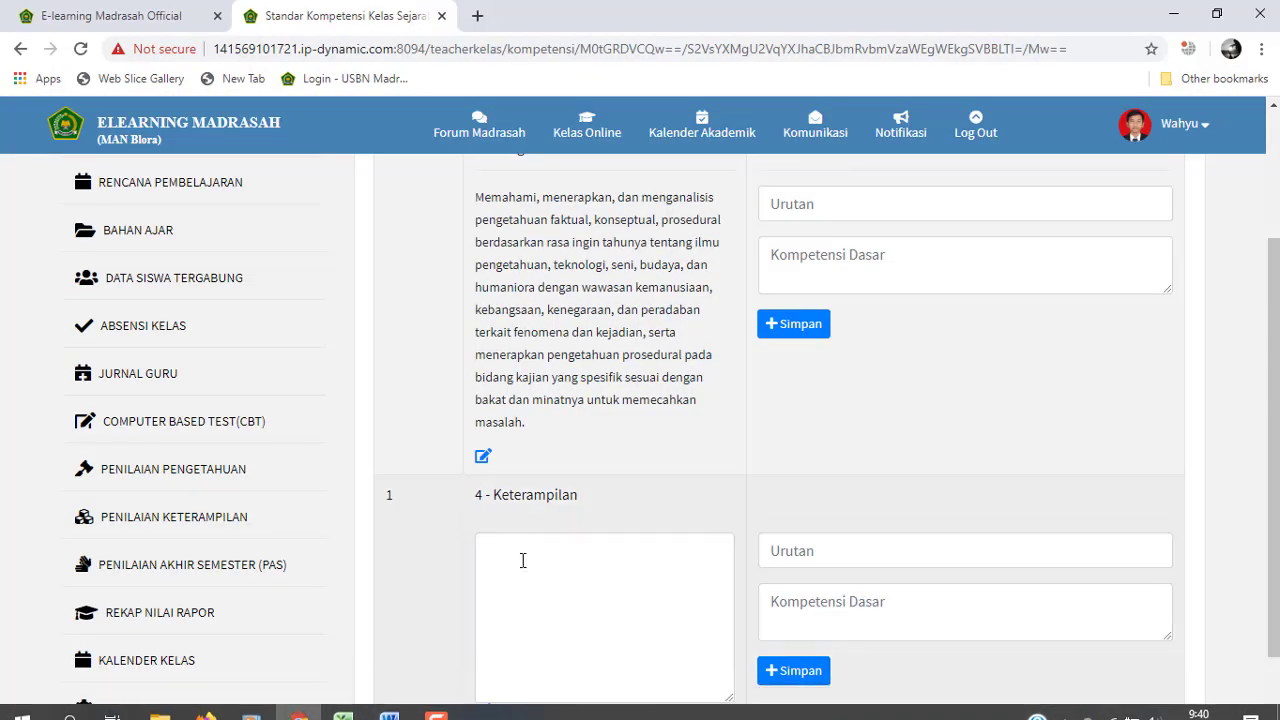
# Paste it into the Keterampilan box, strip the leading '4.', and save.
pyautogui.click(522, 560)
pyautogui.write('4. Mengolah,  menalar, dan menyaji dalam ranah konkret dan ranah abstrak  terkait dengan pengembangan dari yang dipelajarinya di sekolah secara mandiri, dan mampu menggunakan metoda sesuai kaidah keilmuan.')
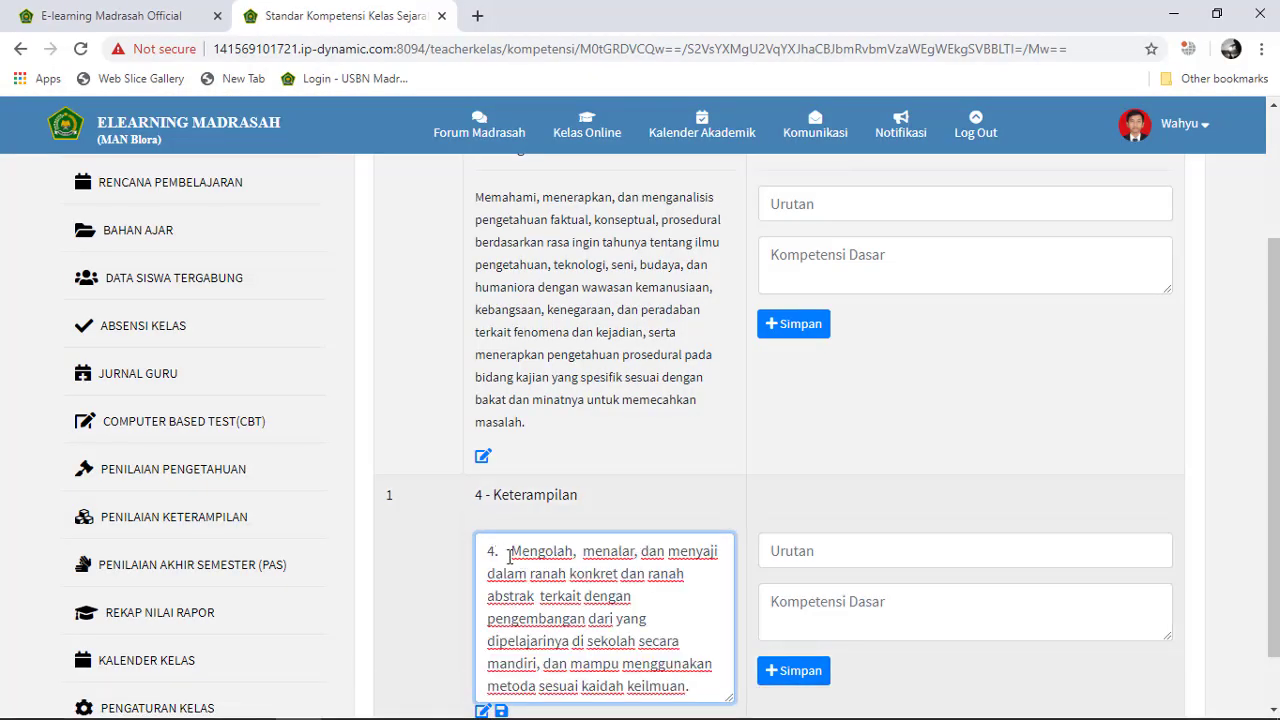
pyautogui.hotkey('ctrl', 'Home')
pyautogui.hotkey('ctrl', 'Right')
pyautogui.press('BackSpace')
pyautogui.press('BackSpace')
pyautogui.press('BackSpace')
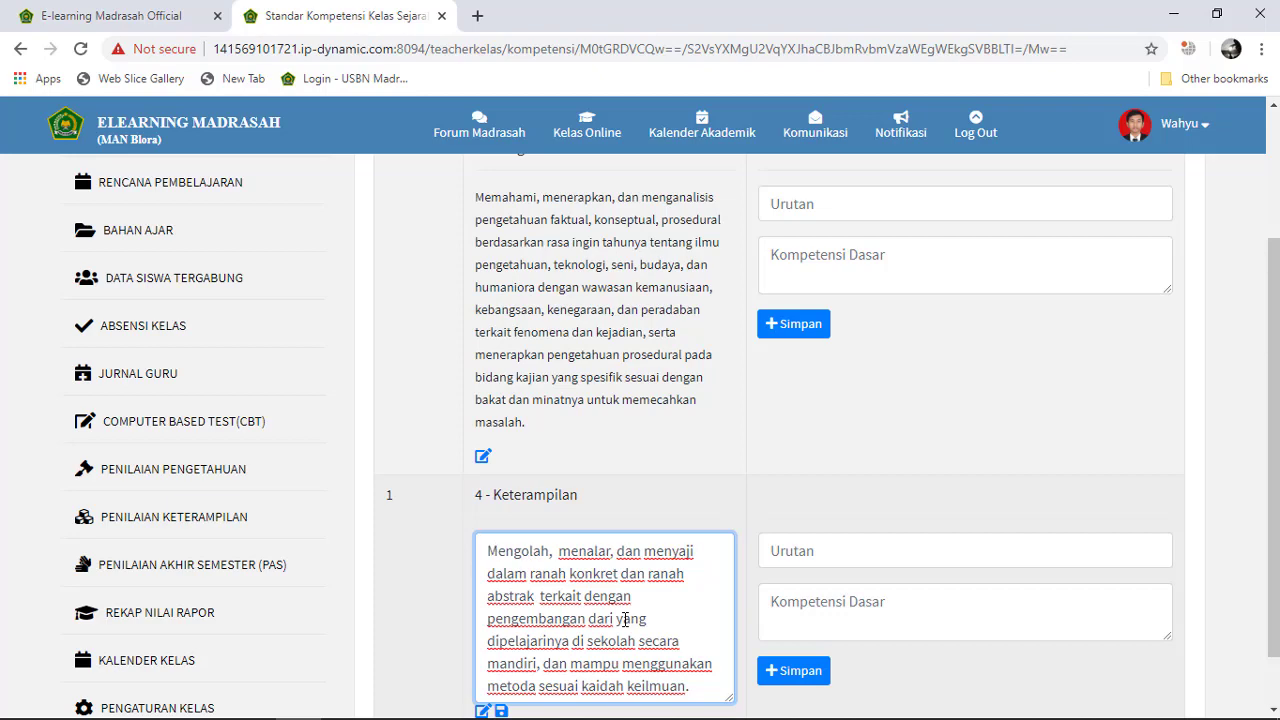
pyautogui.scroll(-1, 580, 640)
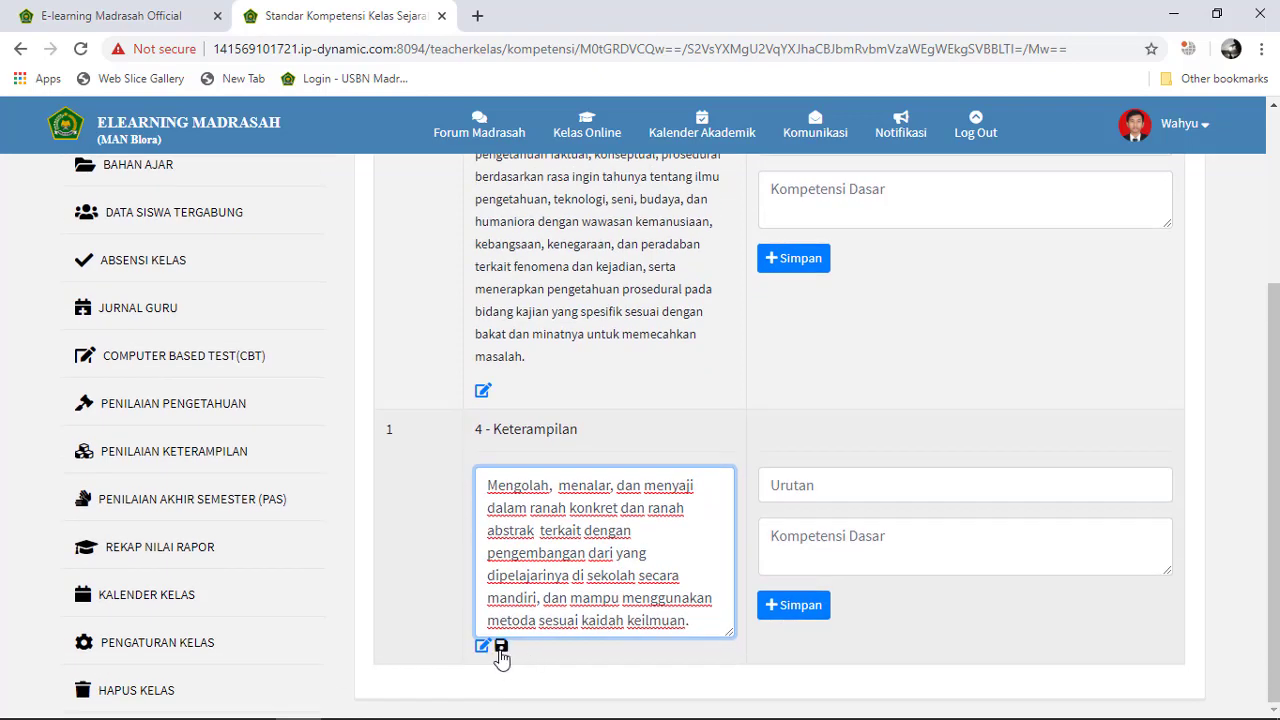
pyautogui.click(501, 648)
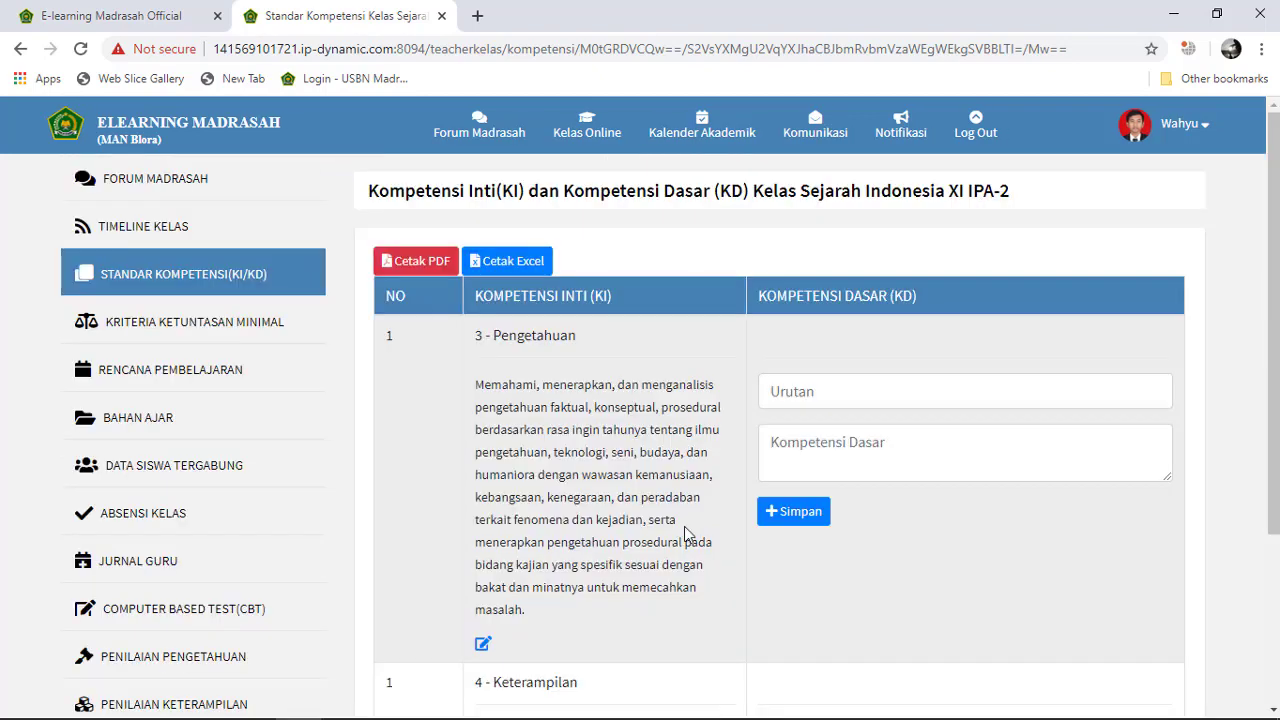
pyautogui.scroll(-1, 860, 315)
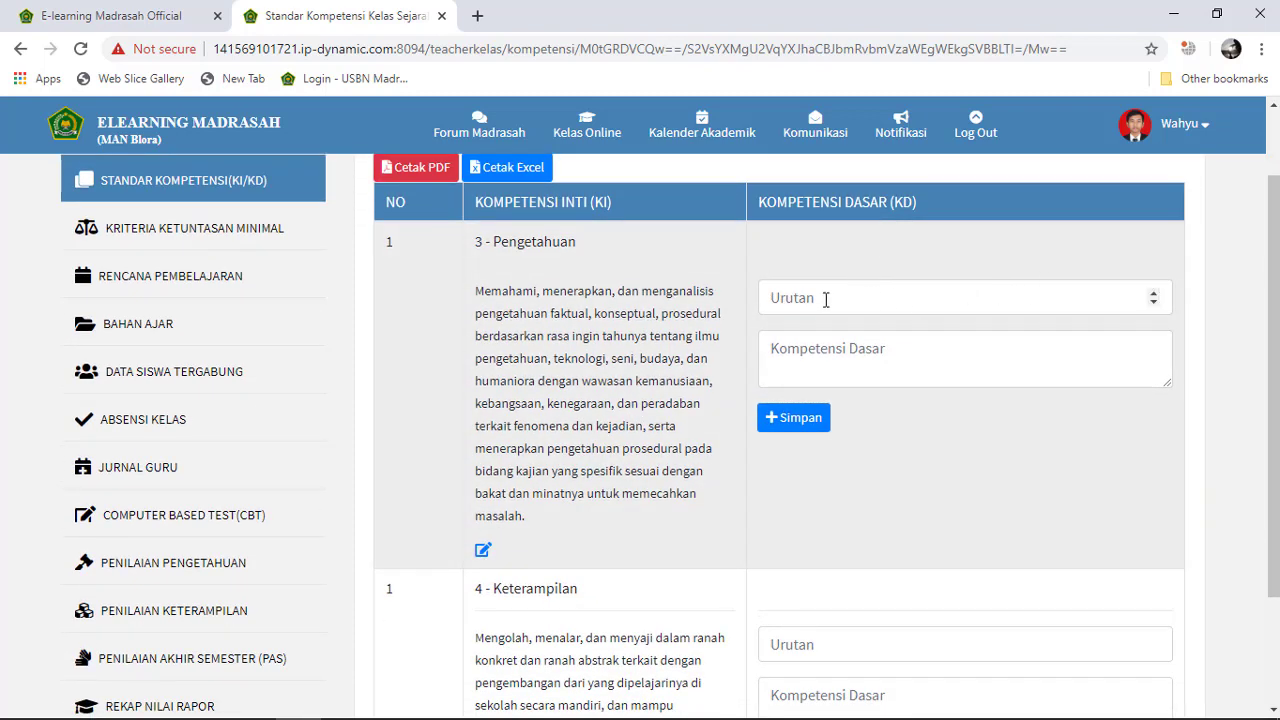
# Set the Pengetahuan basic competence order to 5 and copy KD 3.5 from the Word syllabus.
pyautogui.click(1155, 300)
pyautogui.click(1155, 300)
pyautogui.click(1155, 293)
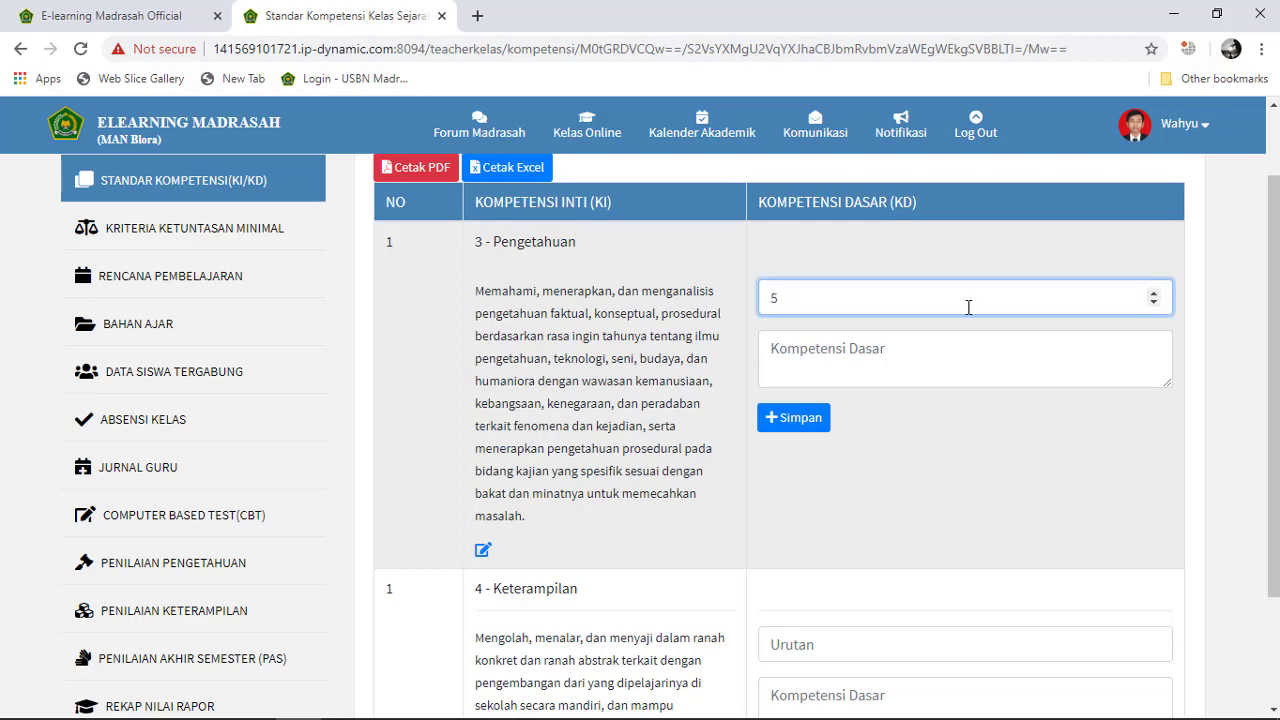
pyautogui.click(858, 356)
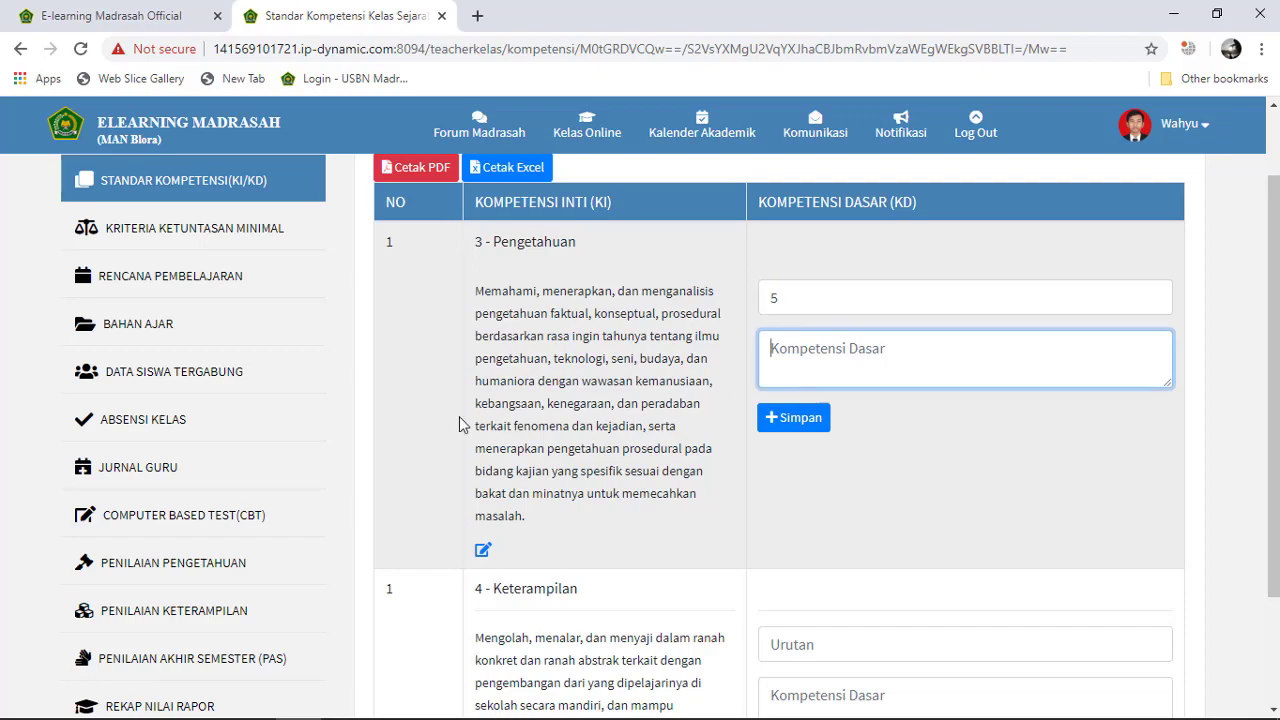
pyautogui.moveTo(390, 705)
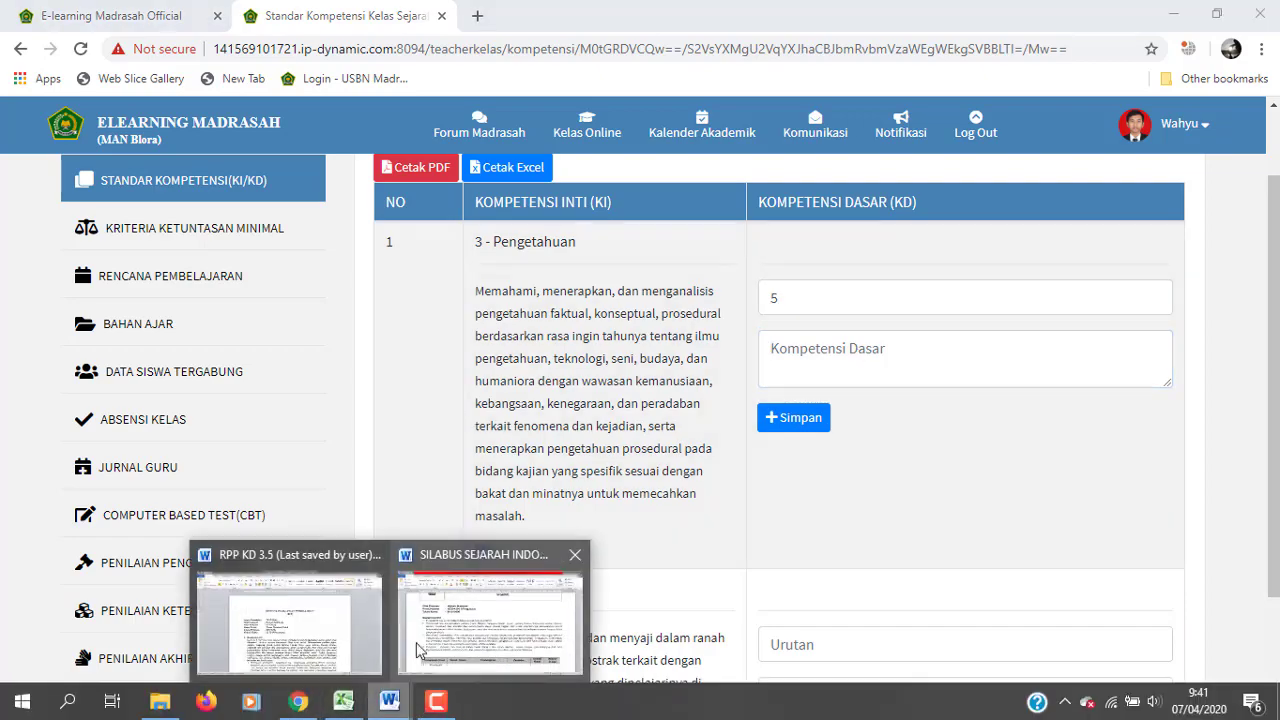
pyautogui.click(463, 612)
pyautogui.scroll(-15, 325, 508)
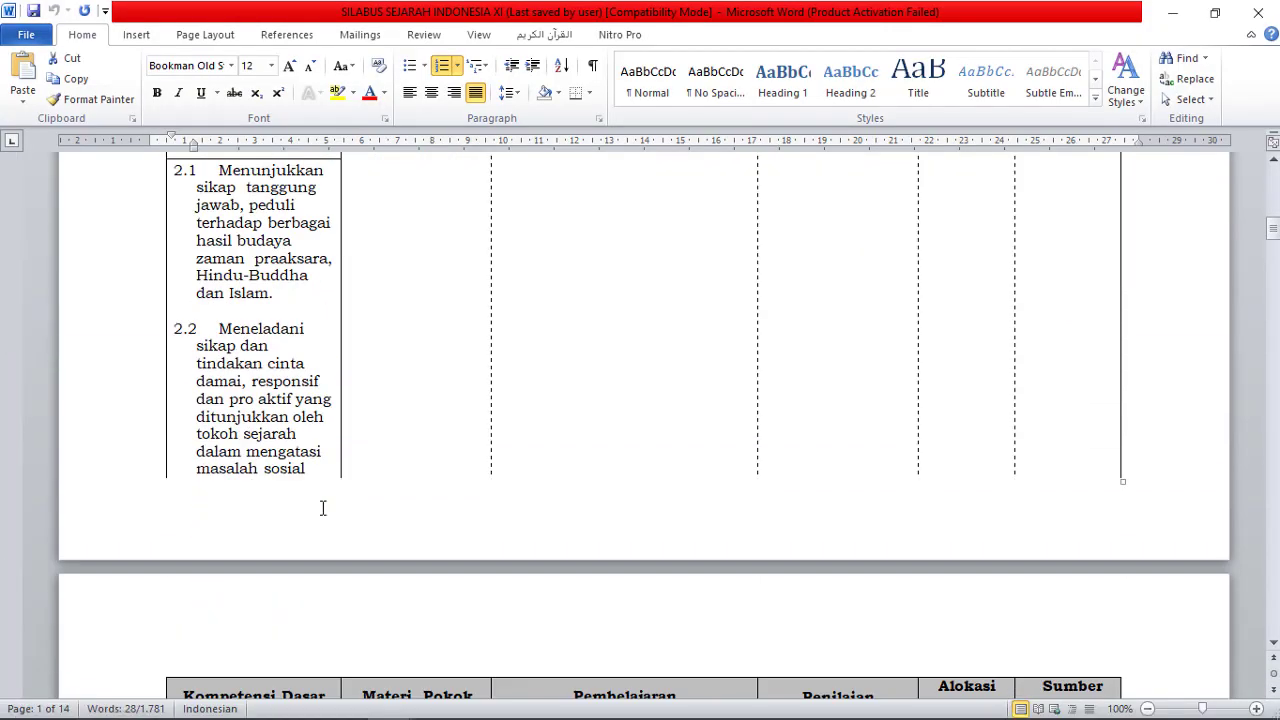
pyautogui.scroll(-12, 285, 526)
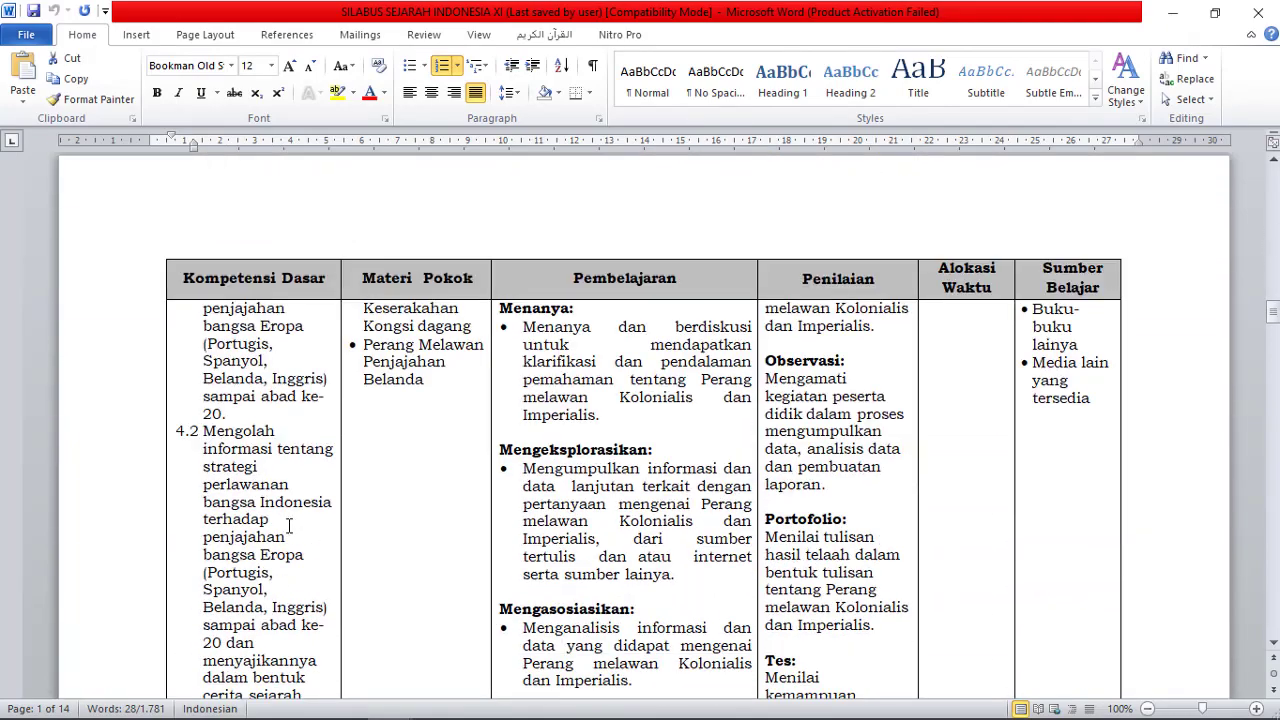
pyautogui.scroll(-12, 280, 526)
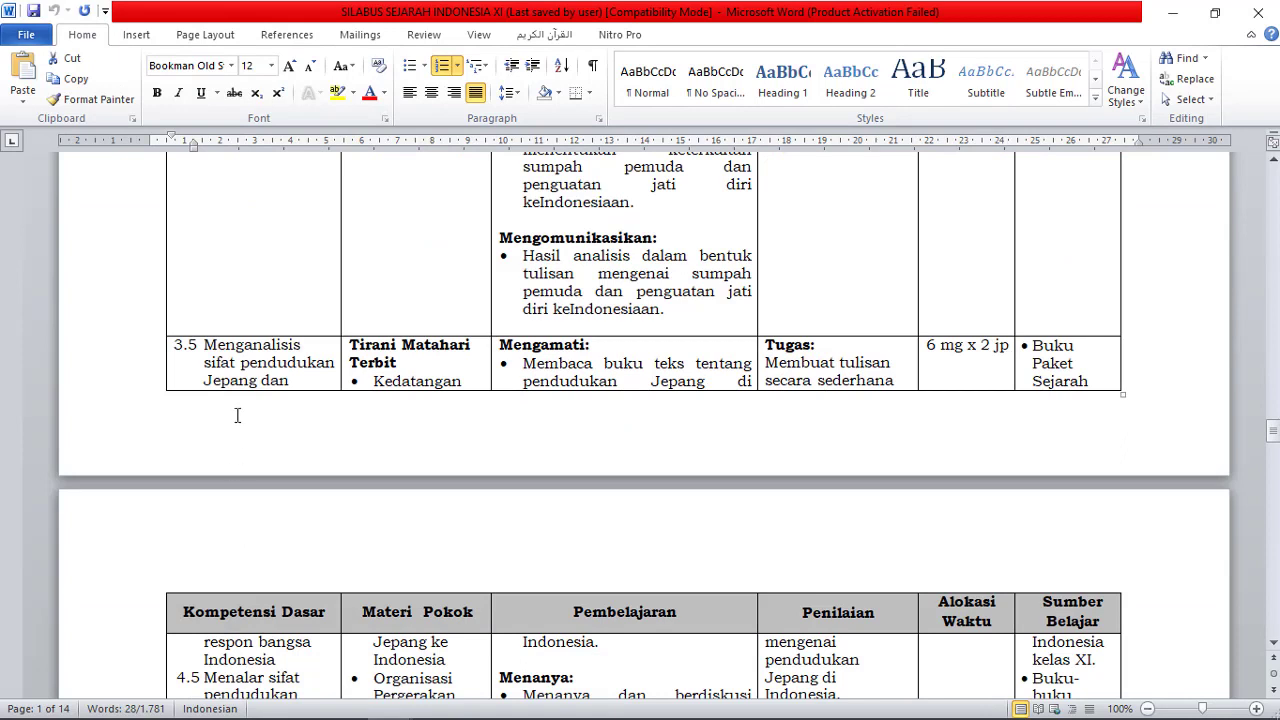
pyautogui.scroll(-2, 240, 430)
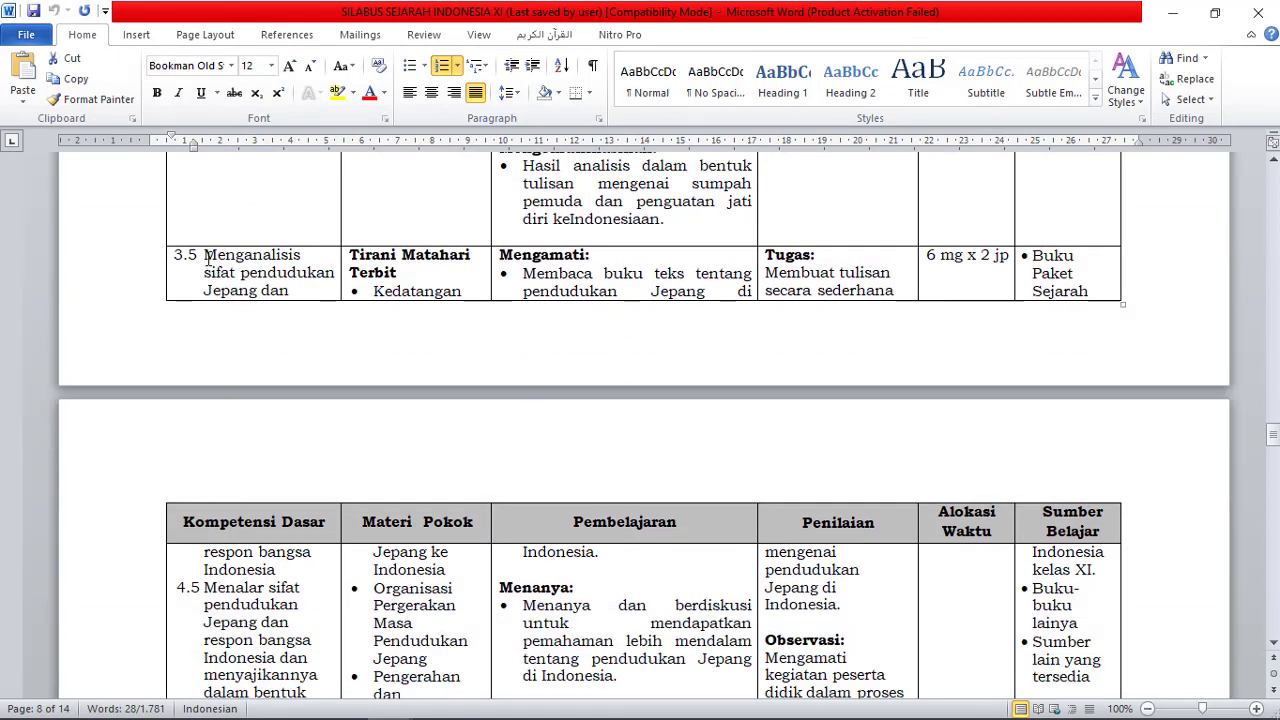
pyautogui.moveTo(206, 256); pyautogui.dragTo(285, 570)
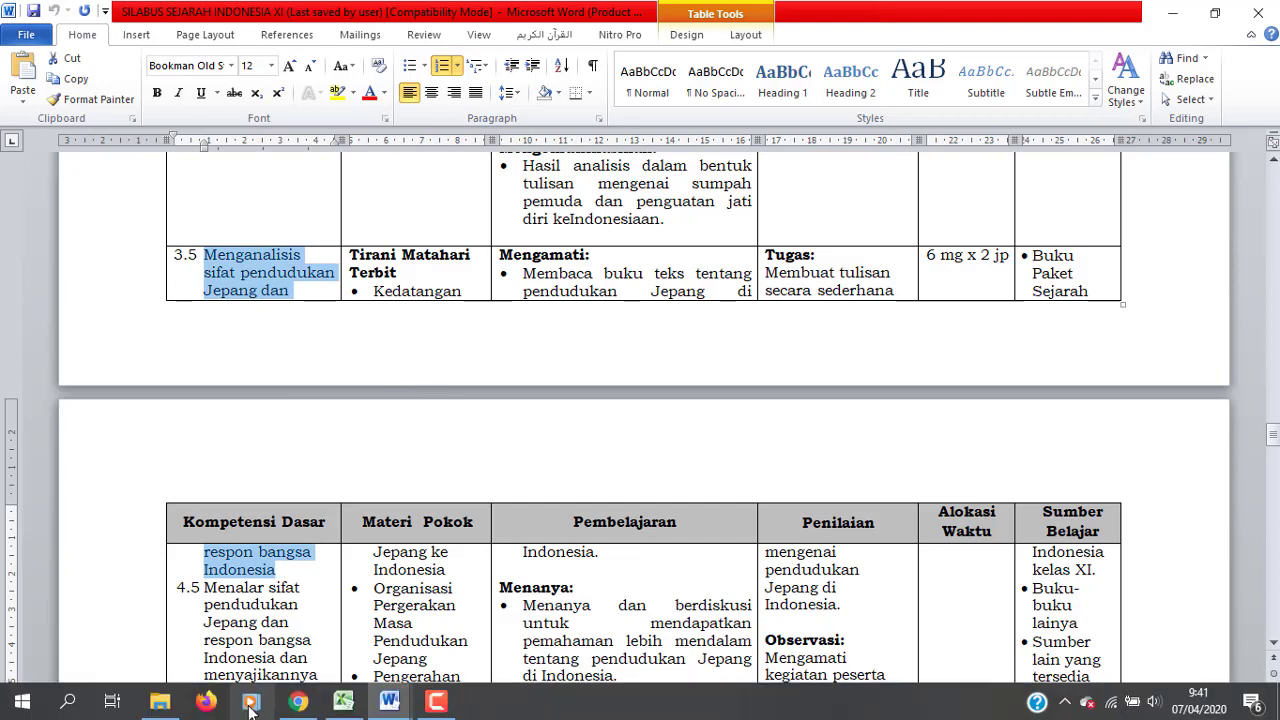
# Paste the 3.5 text into Kompetensi Dasar, remove the '3.5' prefix, and save.
pyautogui.click(298, 703)
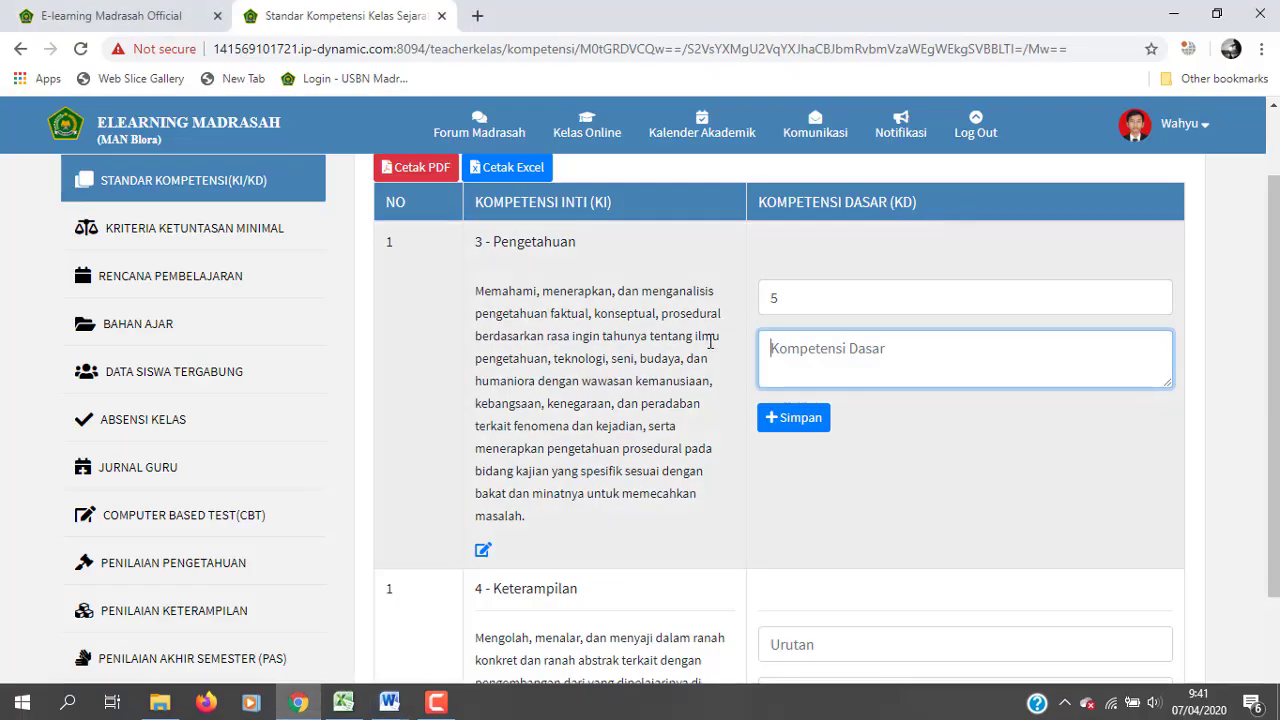
pyautogui.write('3.5  Menganalisis sifat pendudukan Jepang dan respon bangsa Indonesia')
pyautogui.click(799, 348)
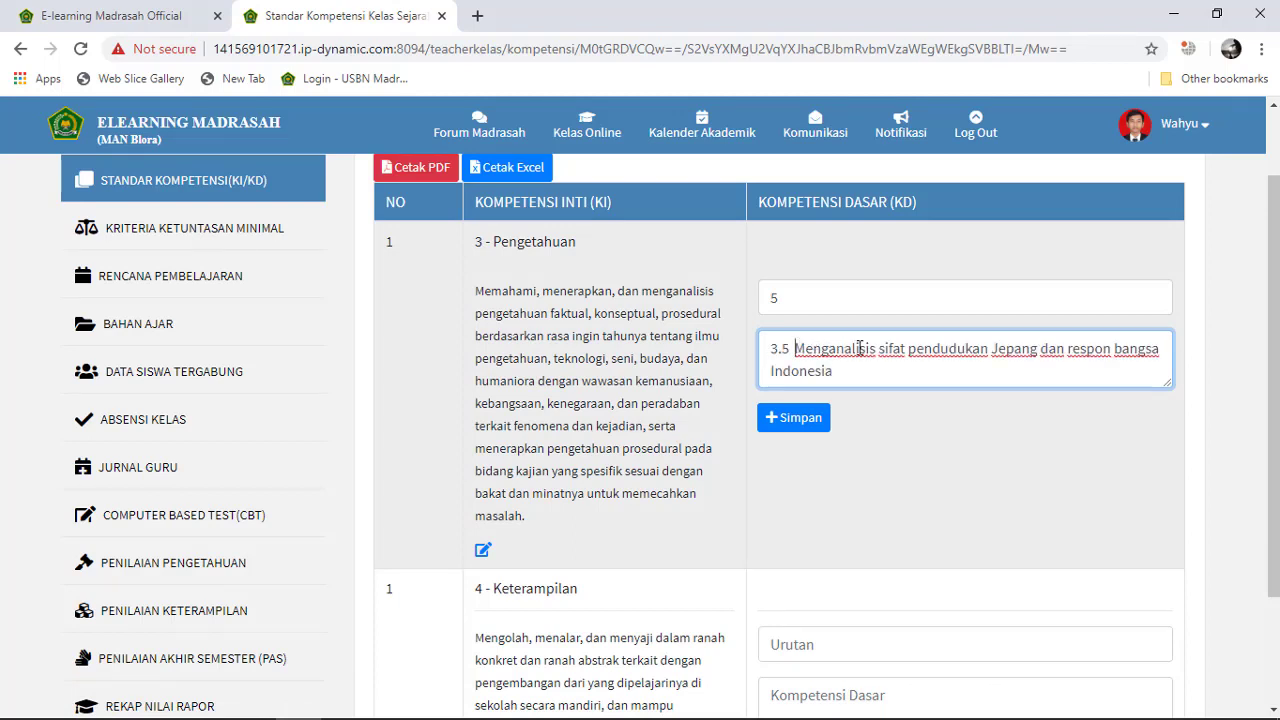
pyautogui.press('BackSpace')
pyautogui.press('BackSpace')
pyautogui.press('BackSpace')
pyautogui.press('BackSpace')
pyautogui.press('BackSpace')
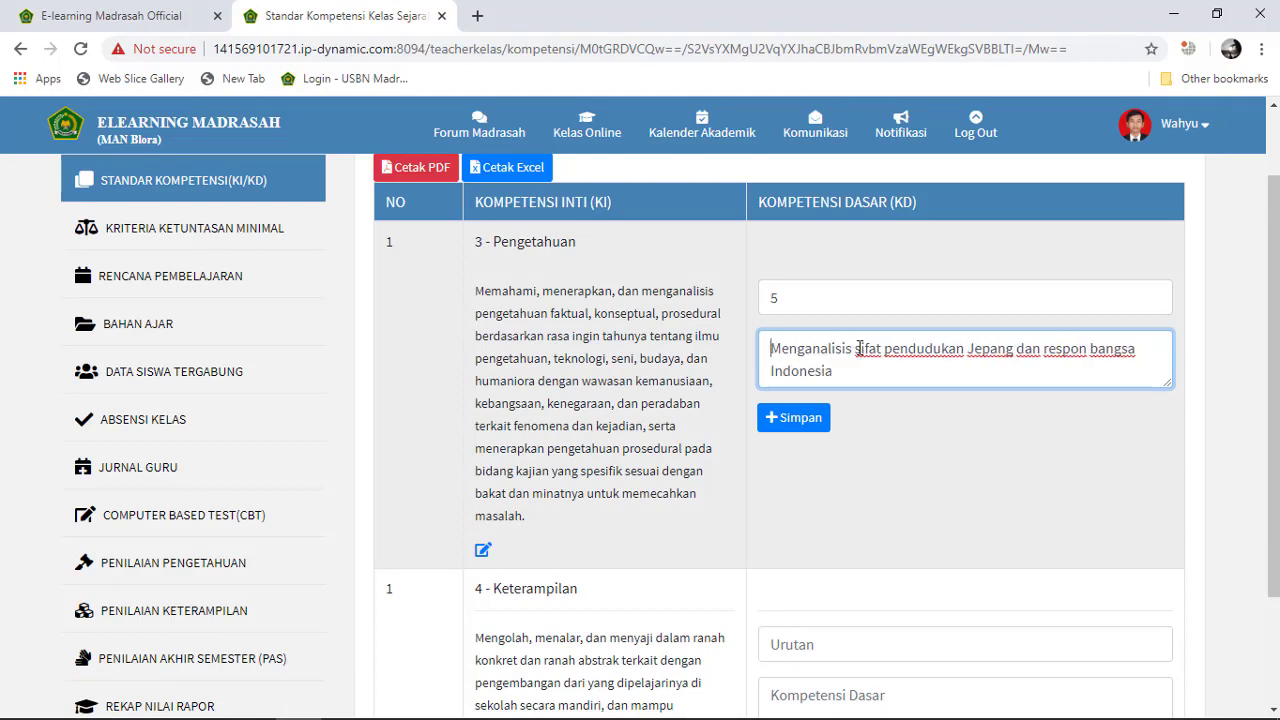
pyautogui.click(793, 420)
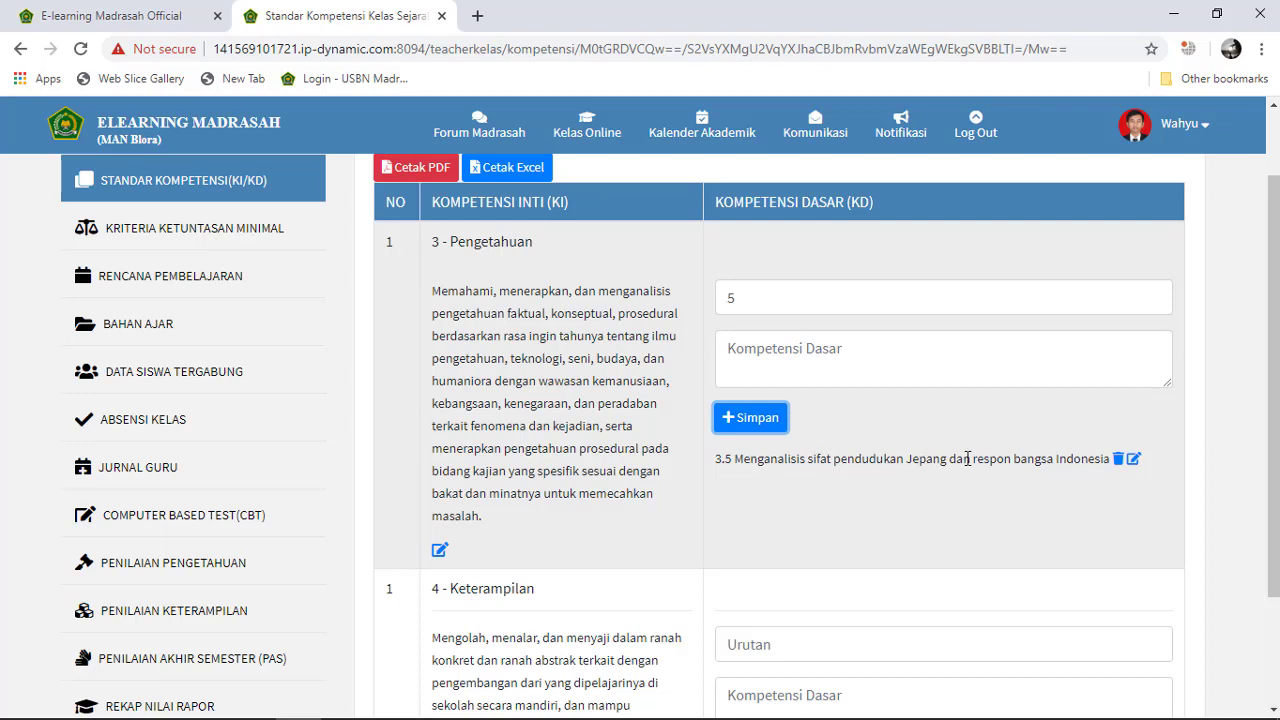
# Enter order 5 for the Keterampilan row and copy KD 4.5 from the Word syllabus.
pyautogui.scroll(-2, 840, 444)
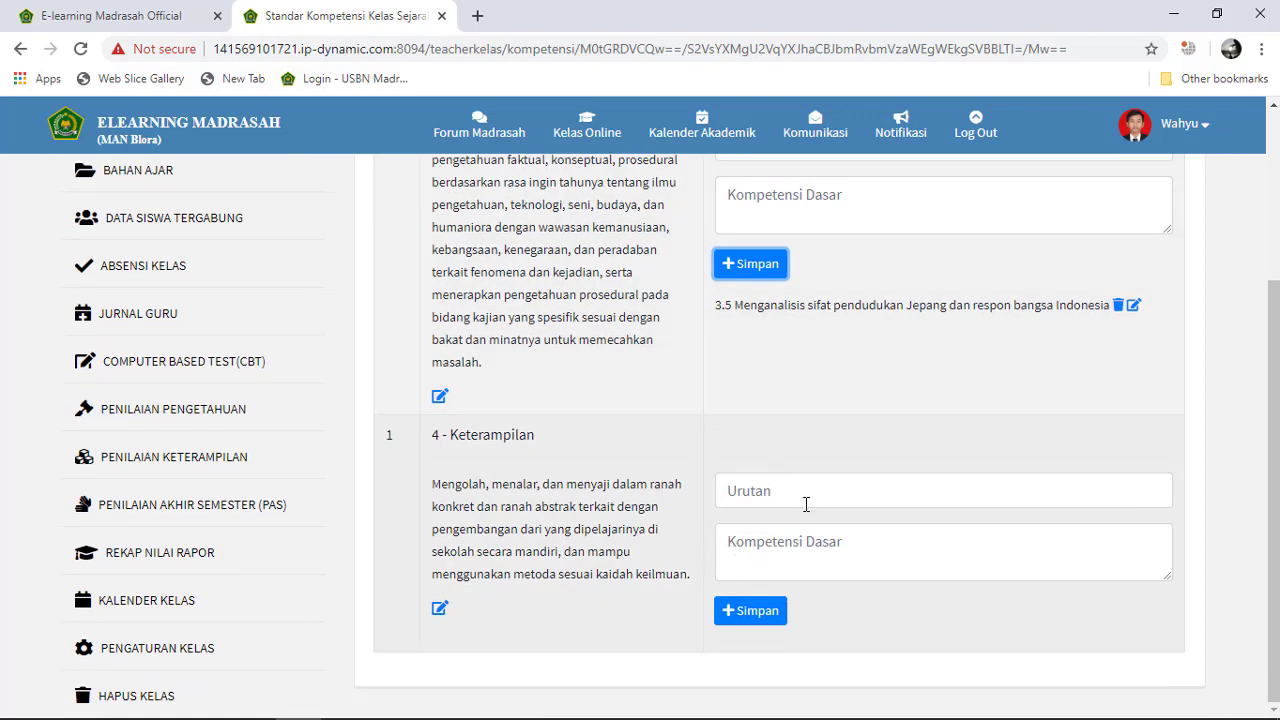
pyautogui.click(1050, 495)
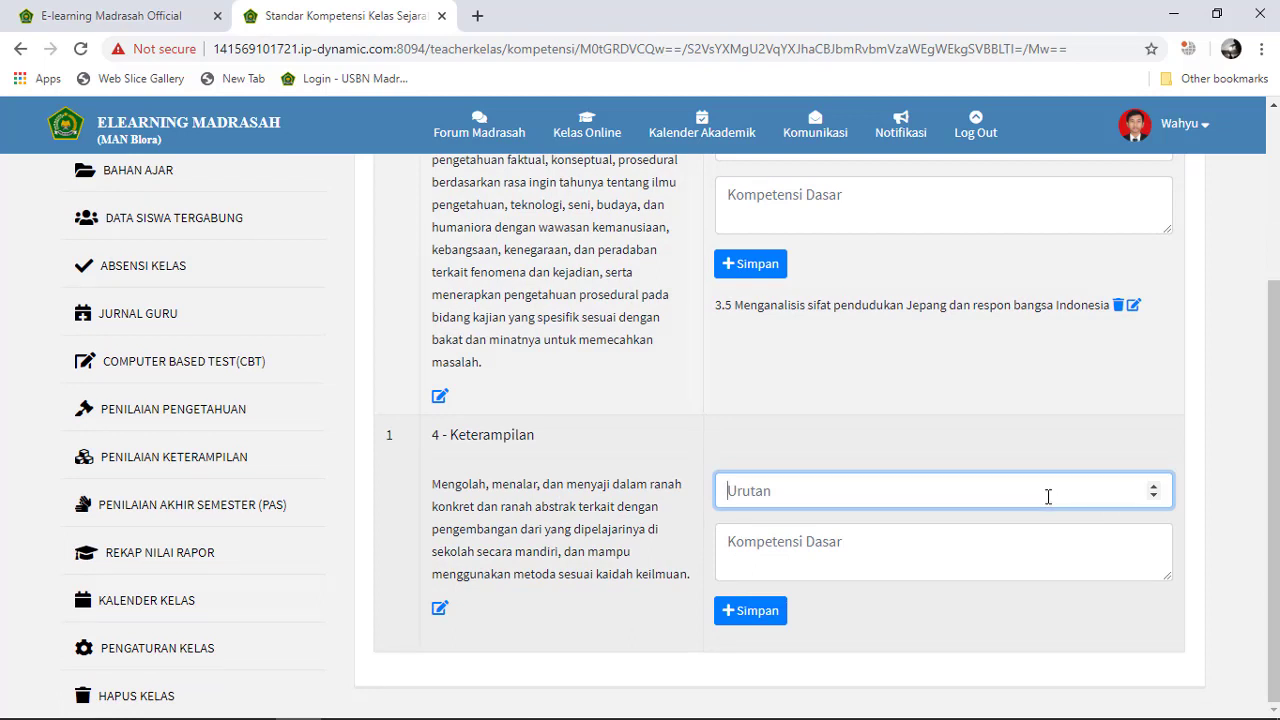
pyautogui.write('5')
pyautogui.click(908, 536)
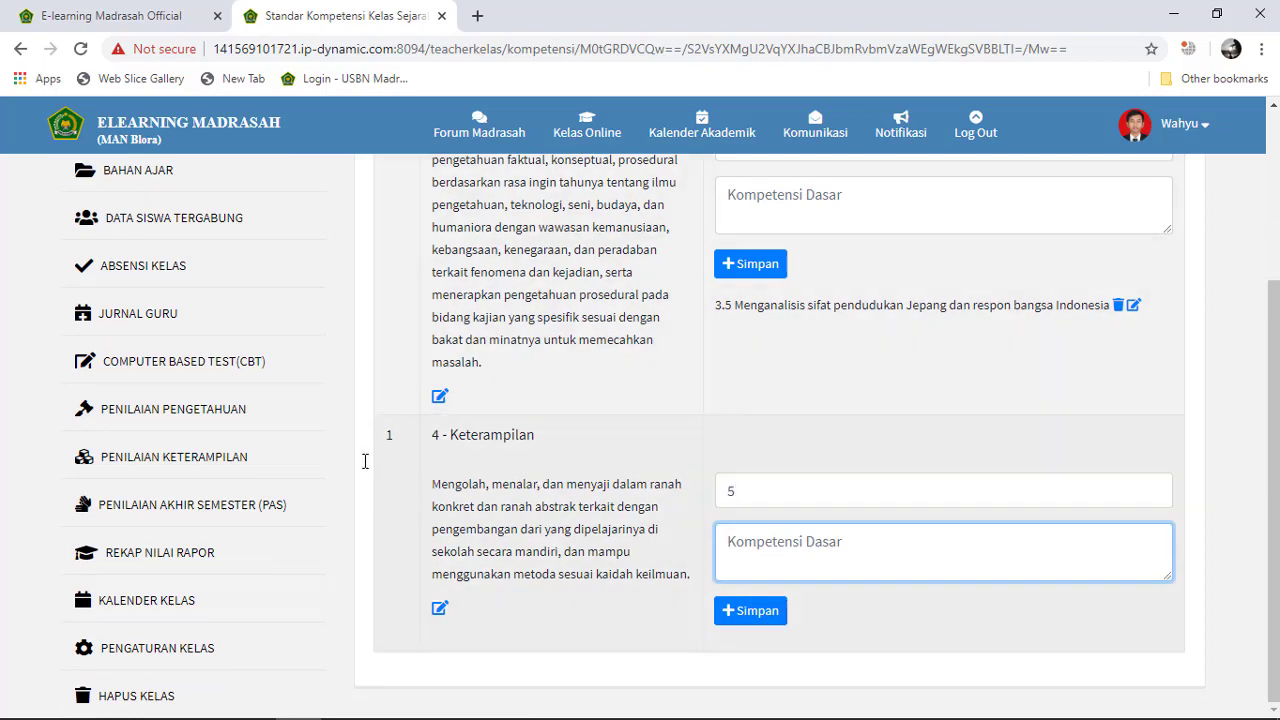
pyautogui.moveTo(297, 712)
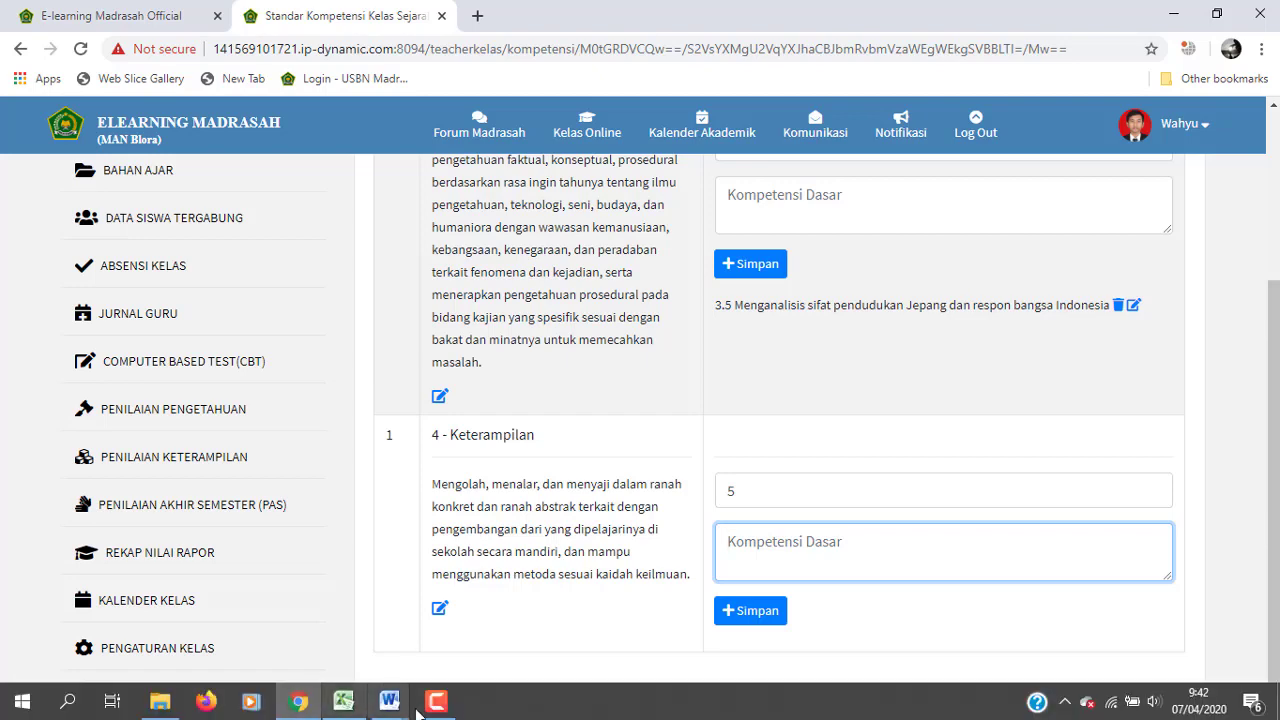
pyautogui.click(389, 701)
pyautogui.click(454, 643)
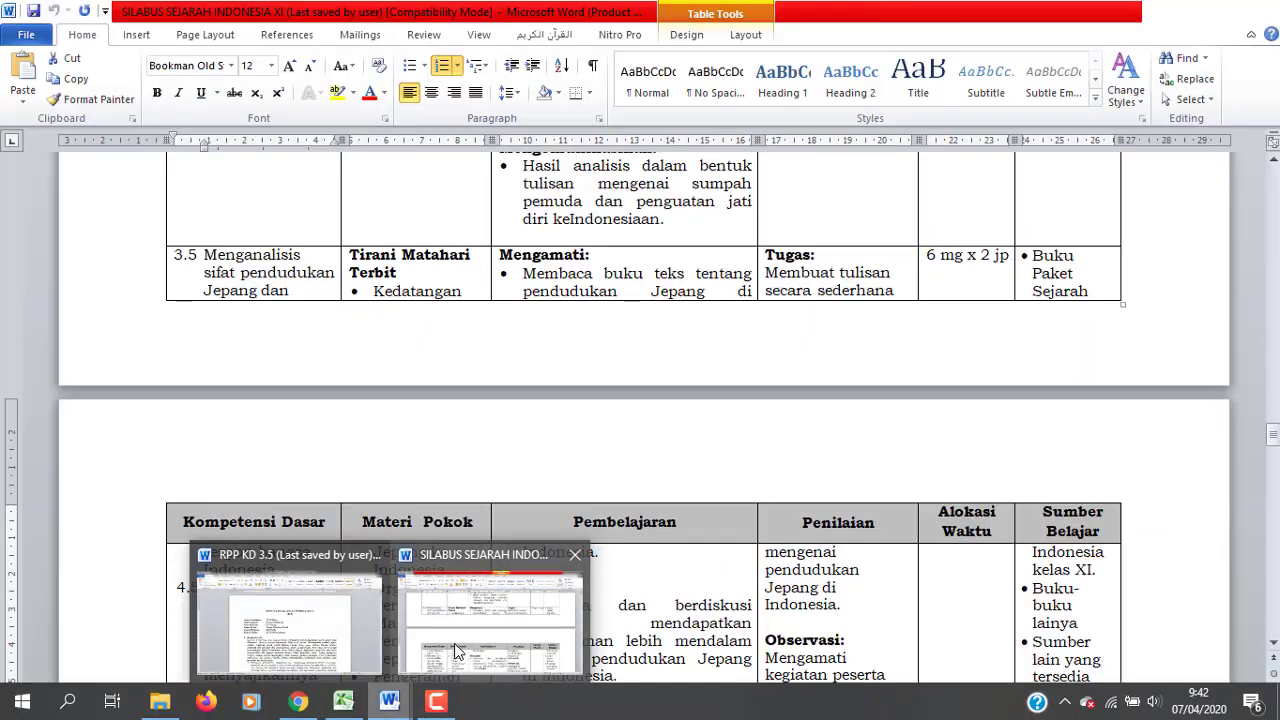
pyautogui.scroll(-2, 205, 505)
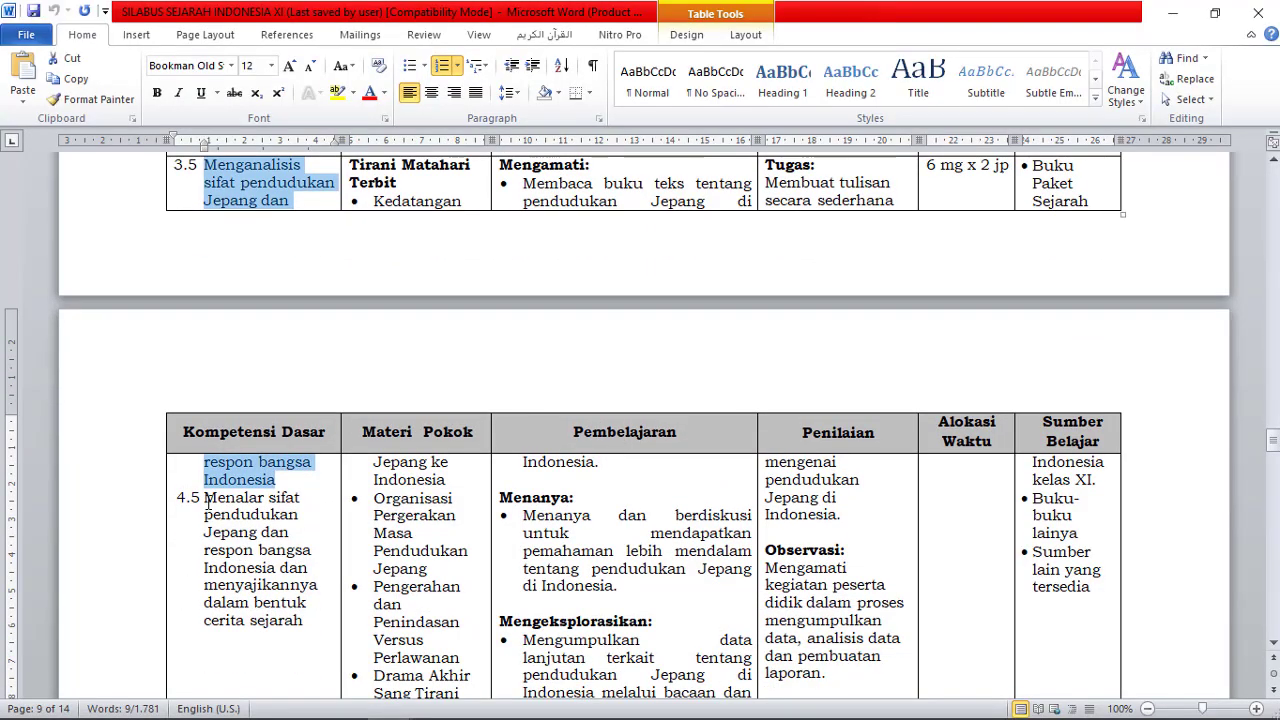
pyautogui.moveTo(205, 505); pyautogui.dragTo(306, 620)
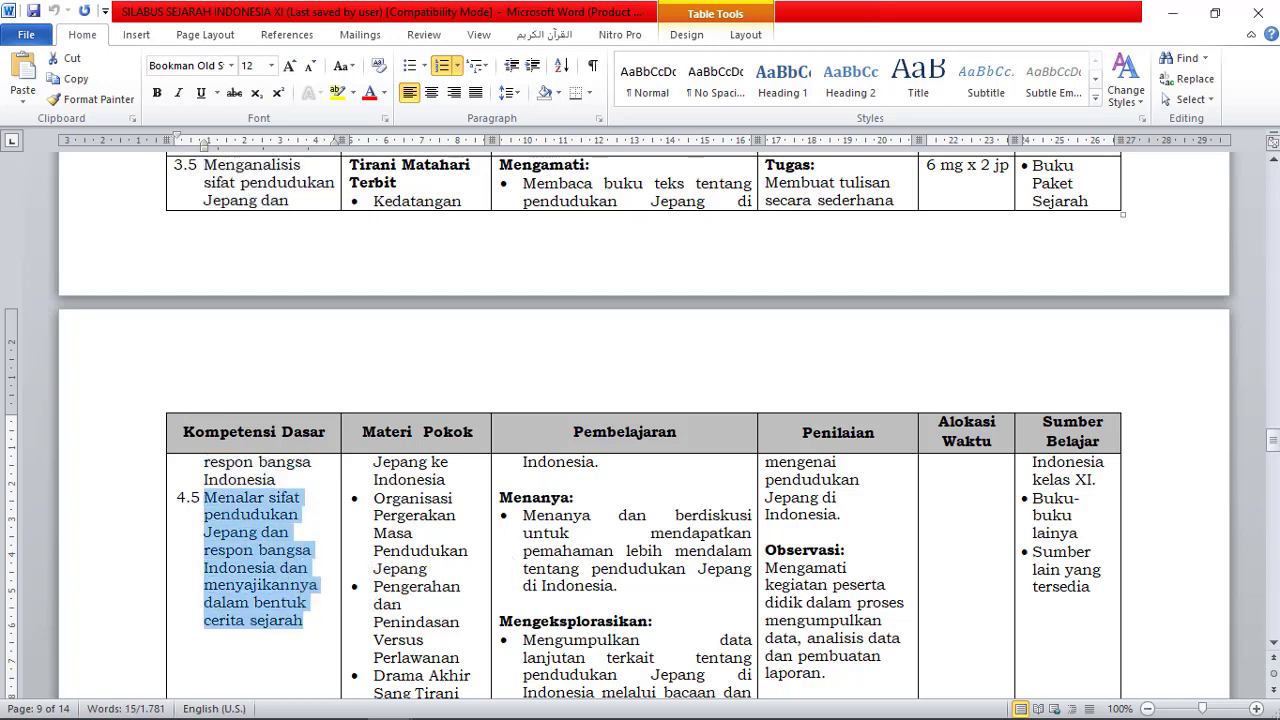
# Paste the 4.5 text into Kompetensi Dasar, delete its '4.5' prefix, and save.
pyautogui.click(298, 700)
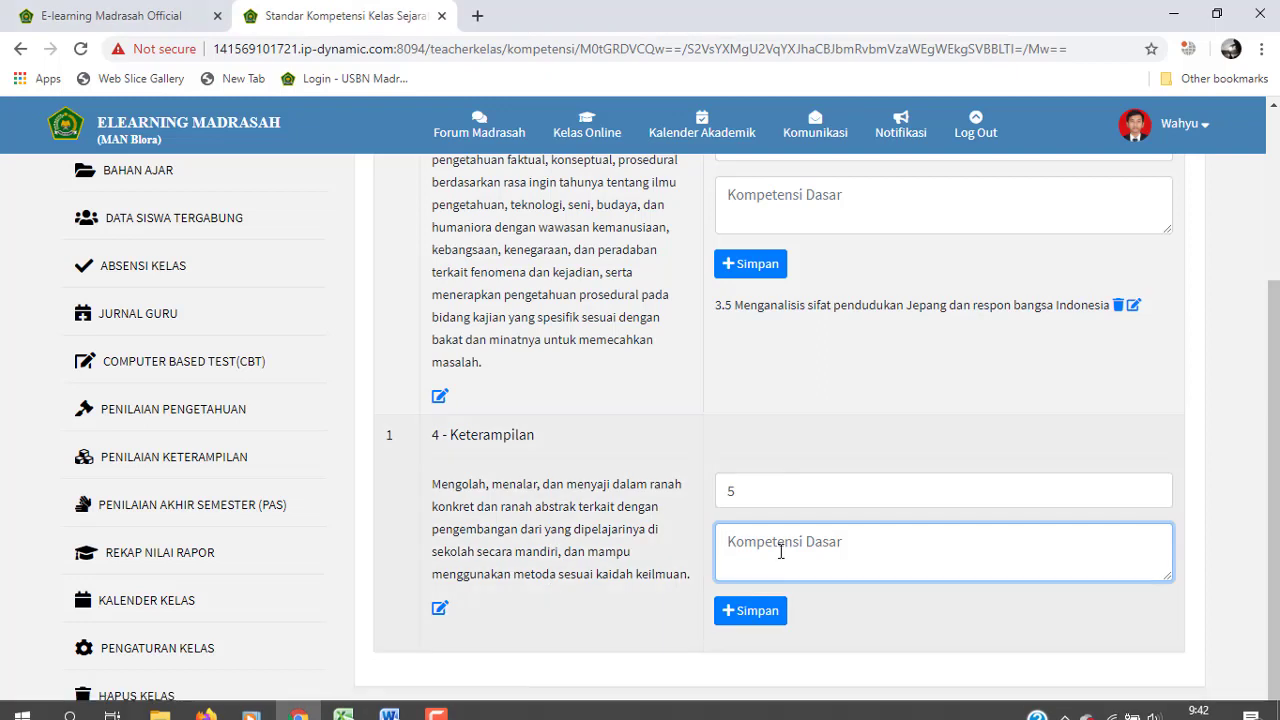
pyautogui.write('4.5  Menalar sifat pendudukan Jepang dan respon bangsa Indonesia dan menyajikannya dalam bentuk cerita sejarah')
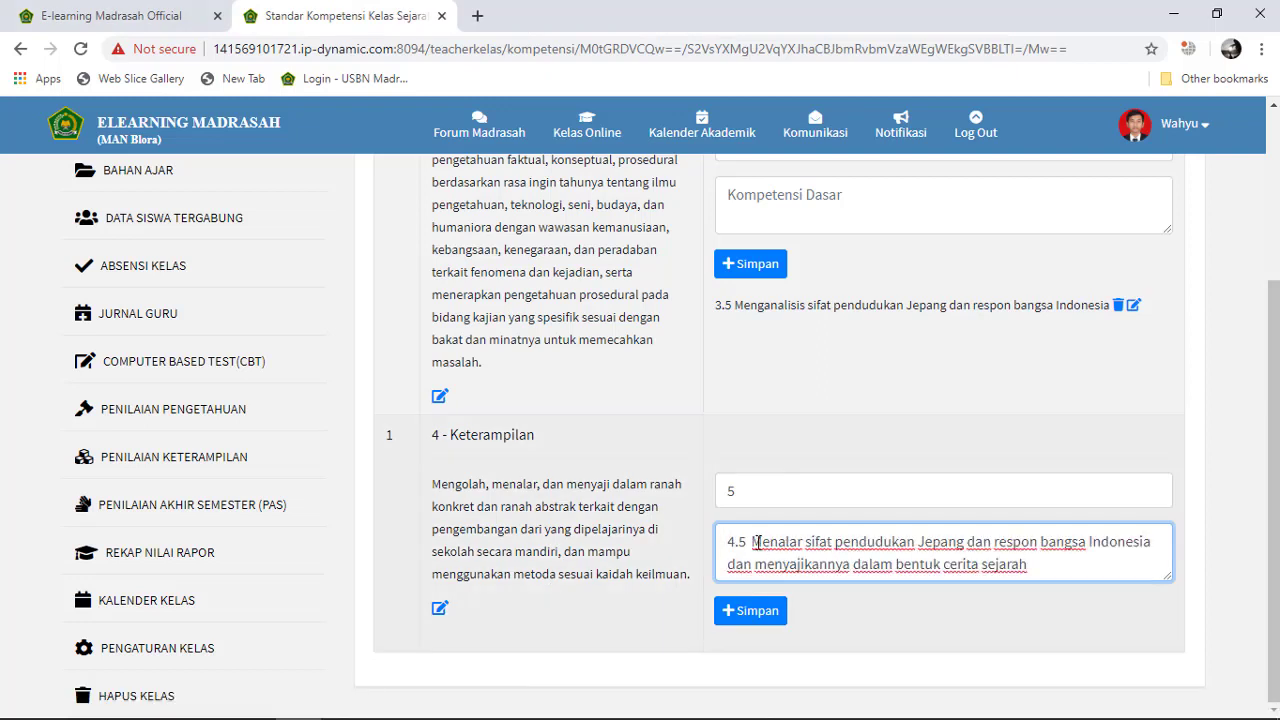
pyautogui.press('Delete')
pyautogui.press('Delete')
pyautogui.press('Delete')
pyautogui.press('Delete')
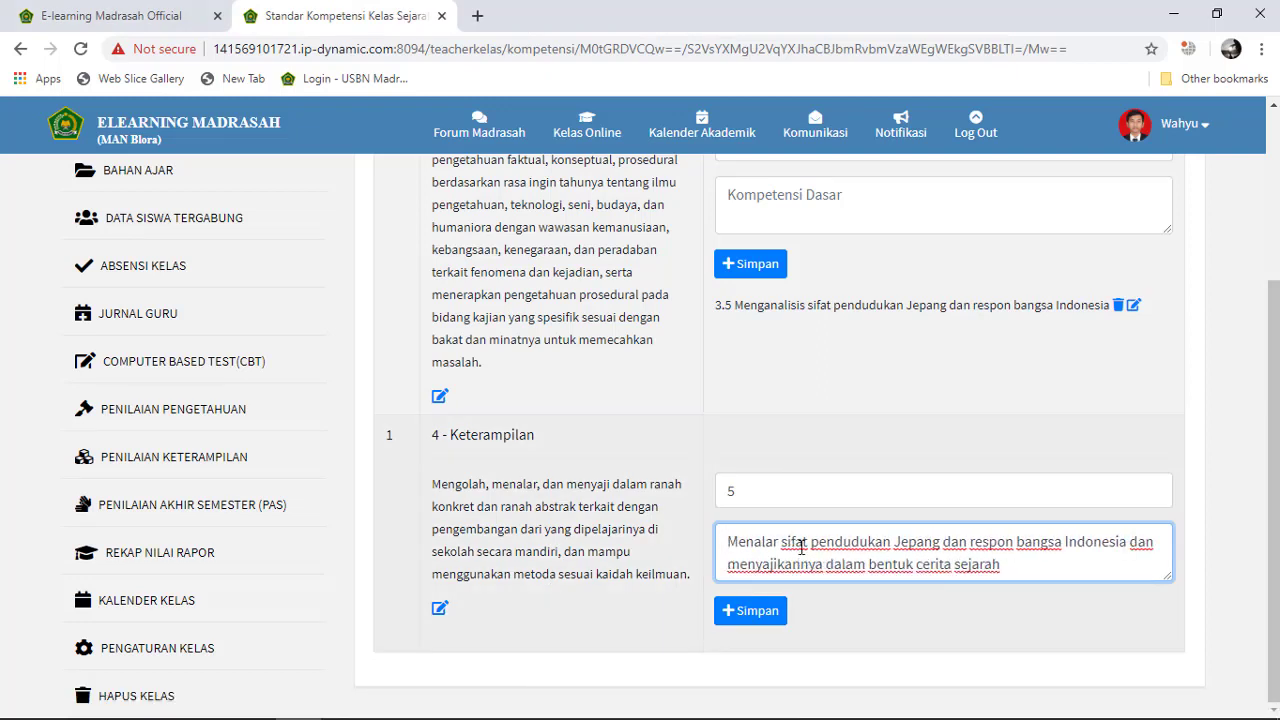
pyautogui.click(760, 616)
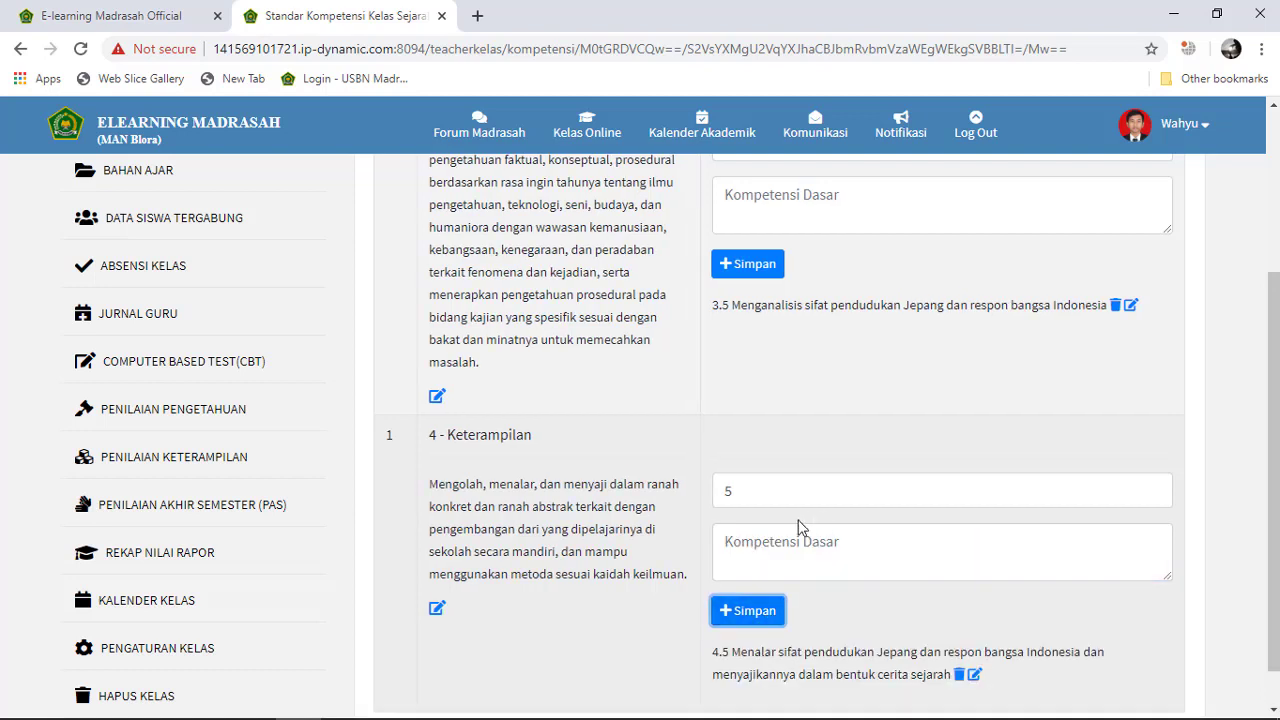
pyautogui.scroll(-1, 798, 527)
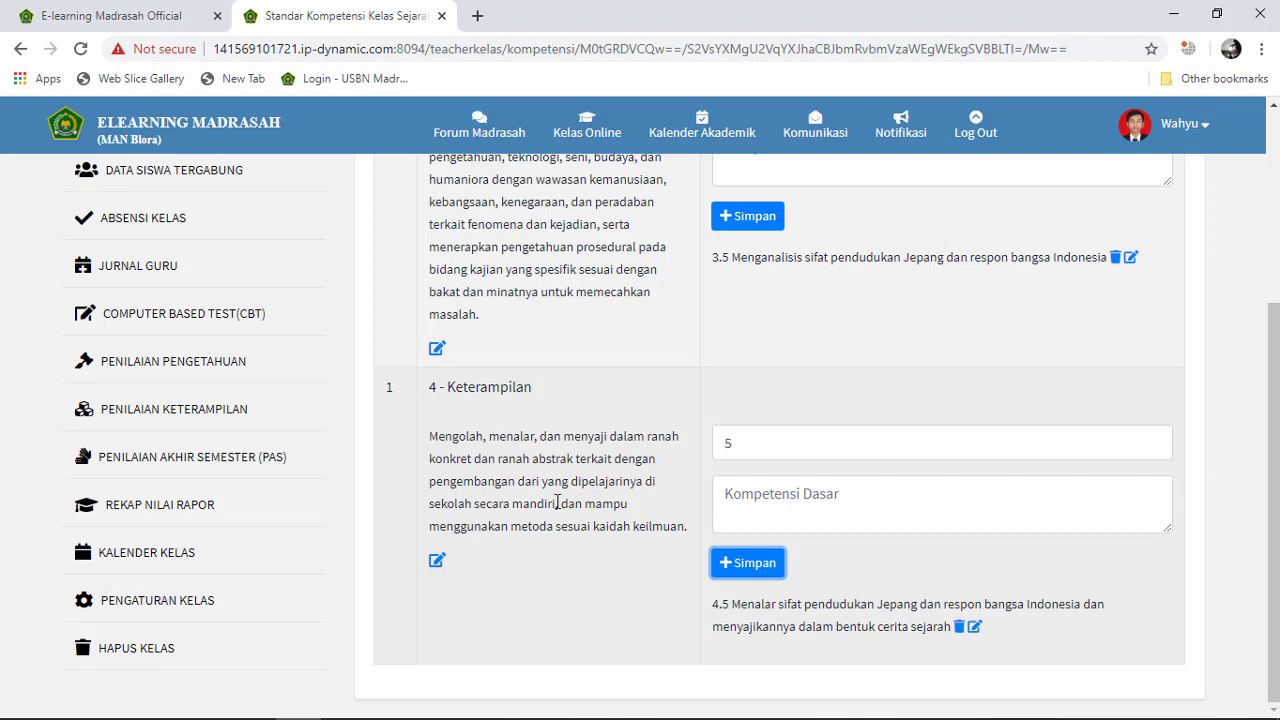
pyautogui.scroll(3, 557, 502)
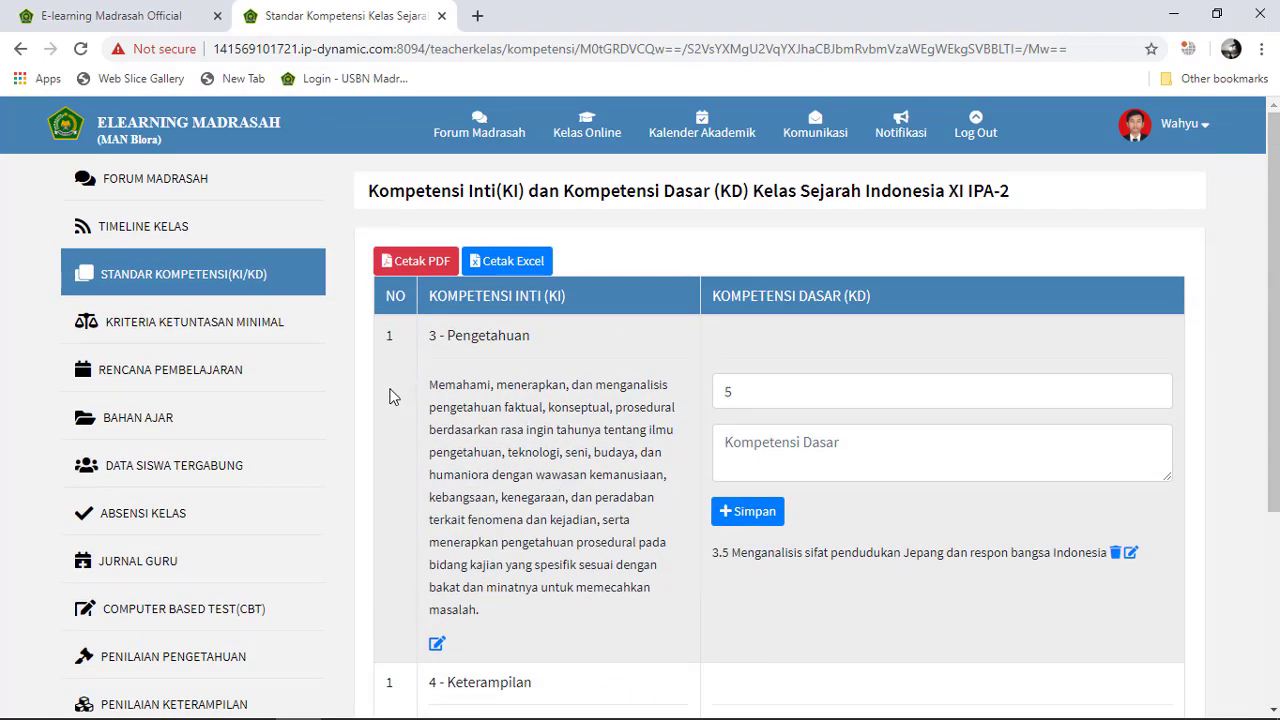
# Open KRITERIA KETUNTASAN MINIMAL to view the Bobot Penilaian dan KKM table.
pyautogui.click(165, 322)
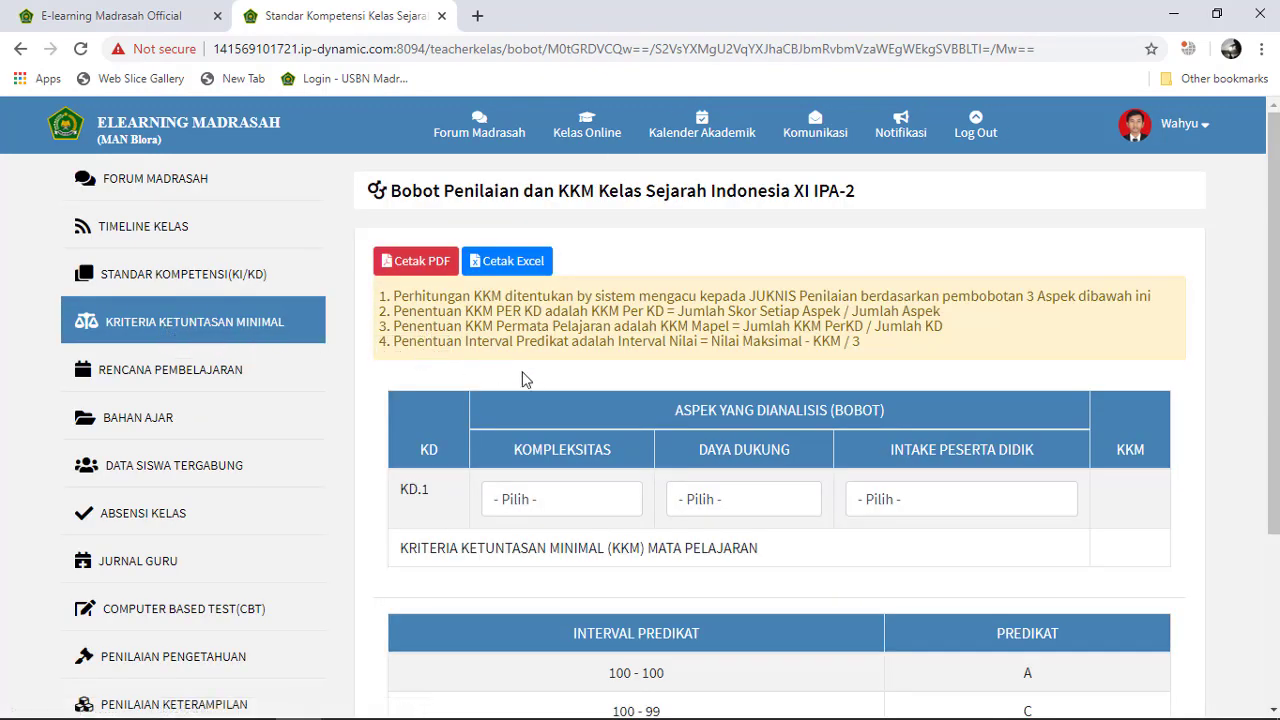
pyautogui.scroll(-1, 526, 380)
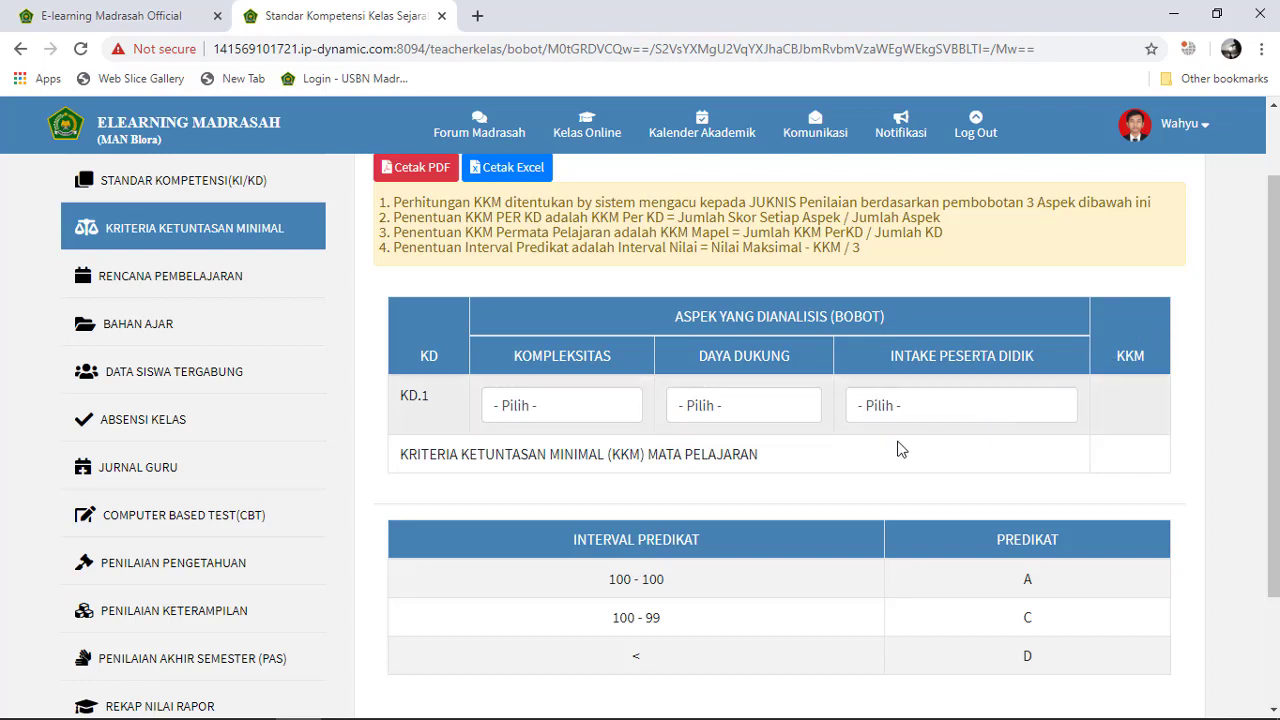
# Set KD.1 weights to Kompleksitas 2 = Sedang, Daya Dukung 2 = Sedang, Intake 3 = Tinggi.
pyautogui.click(589, 407)
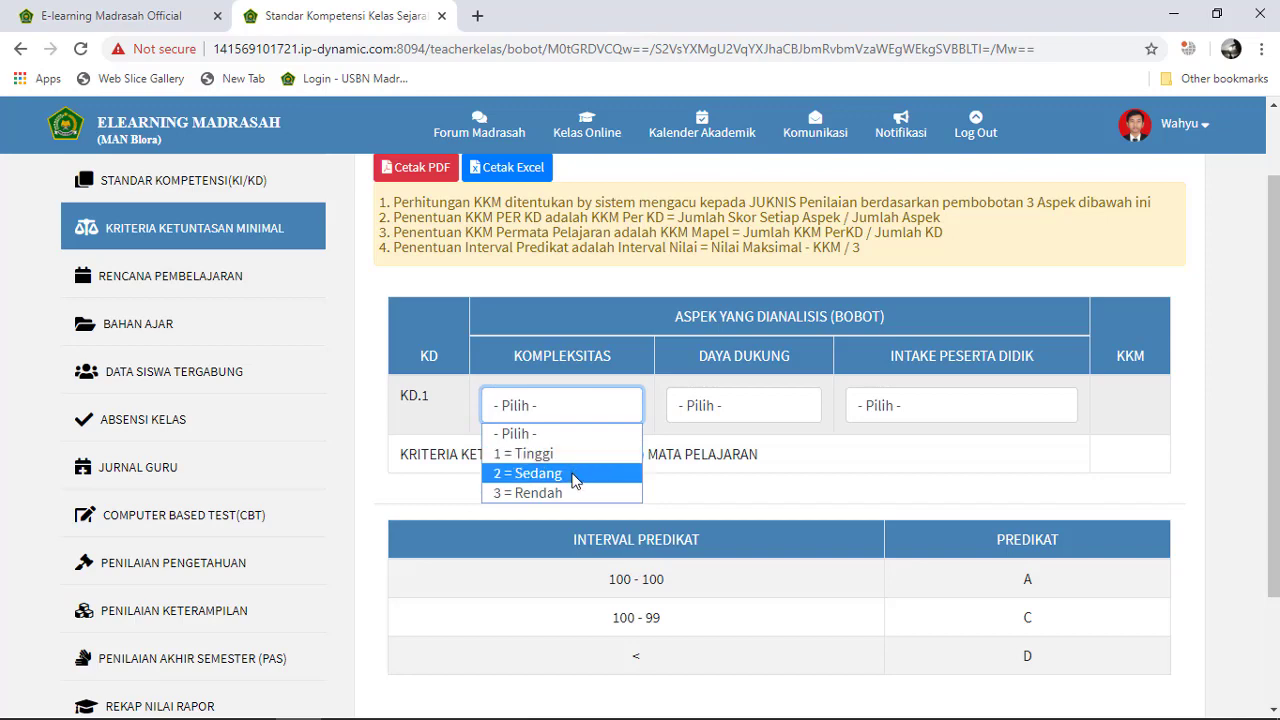
pyautogui.click(580, 474)
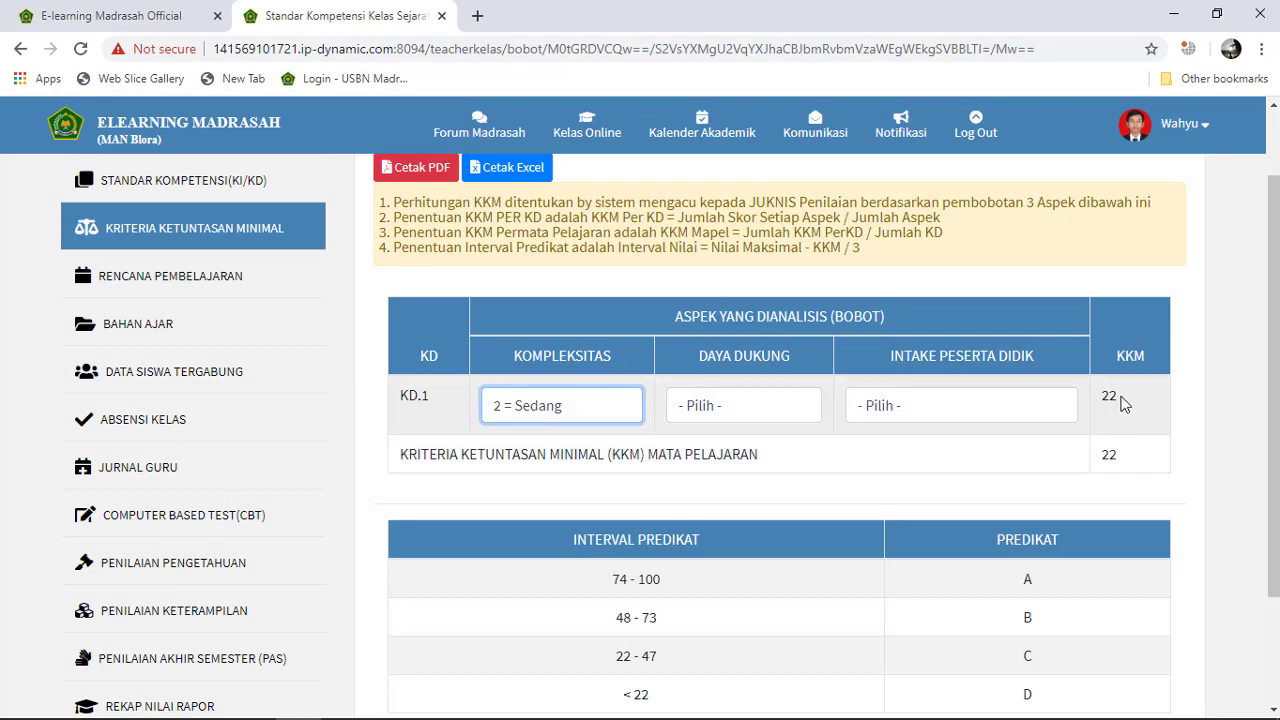
pyautogui.click(793, 409)
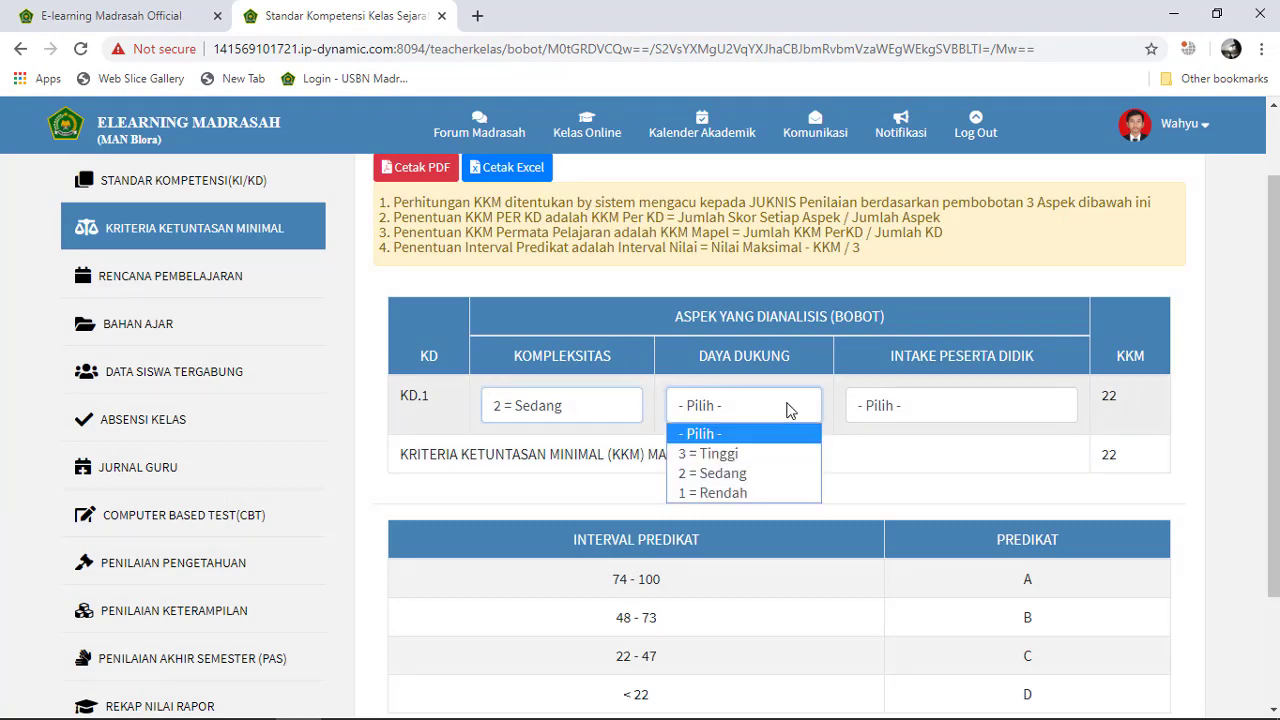
pyautogui.click(759, 473)
pyautogui.click(967, 405)
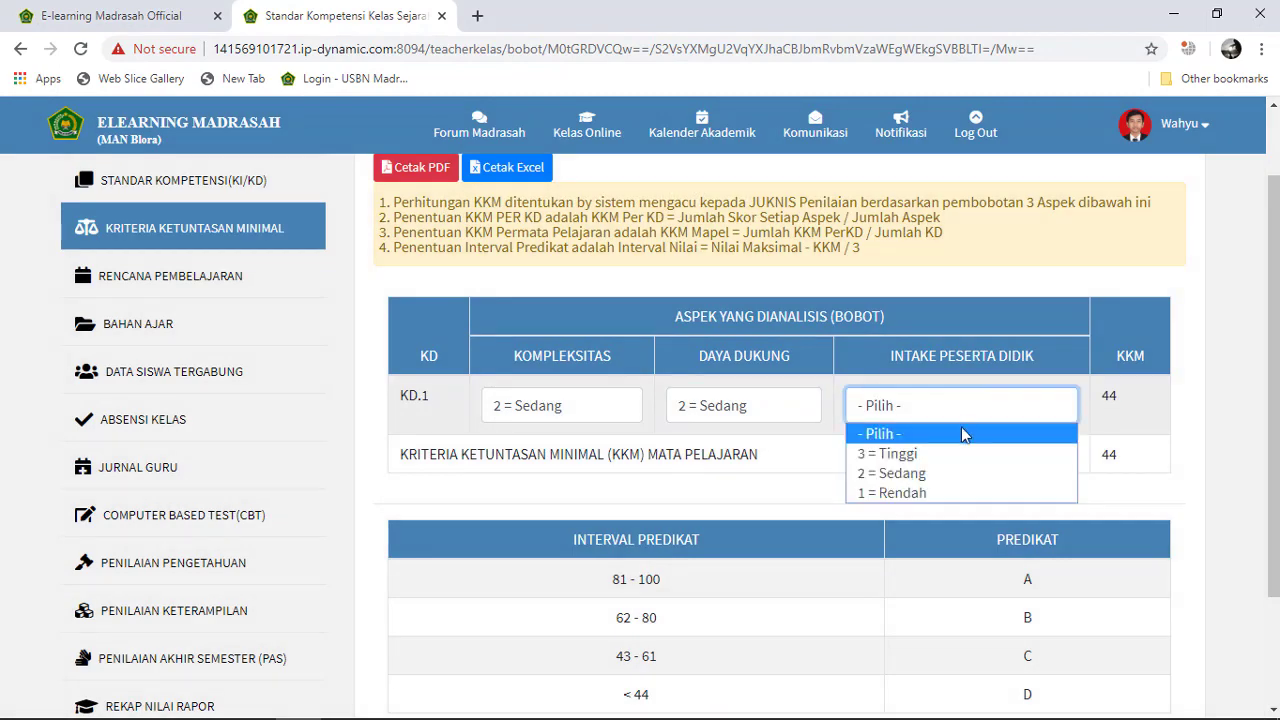
pyautogui.click(945, 455)
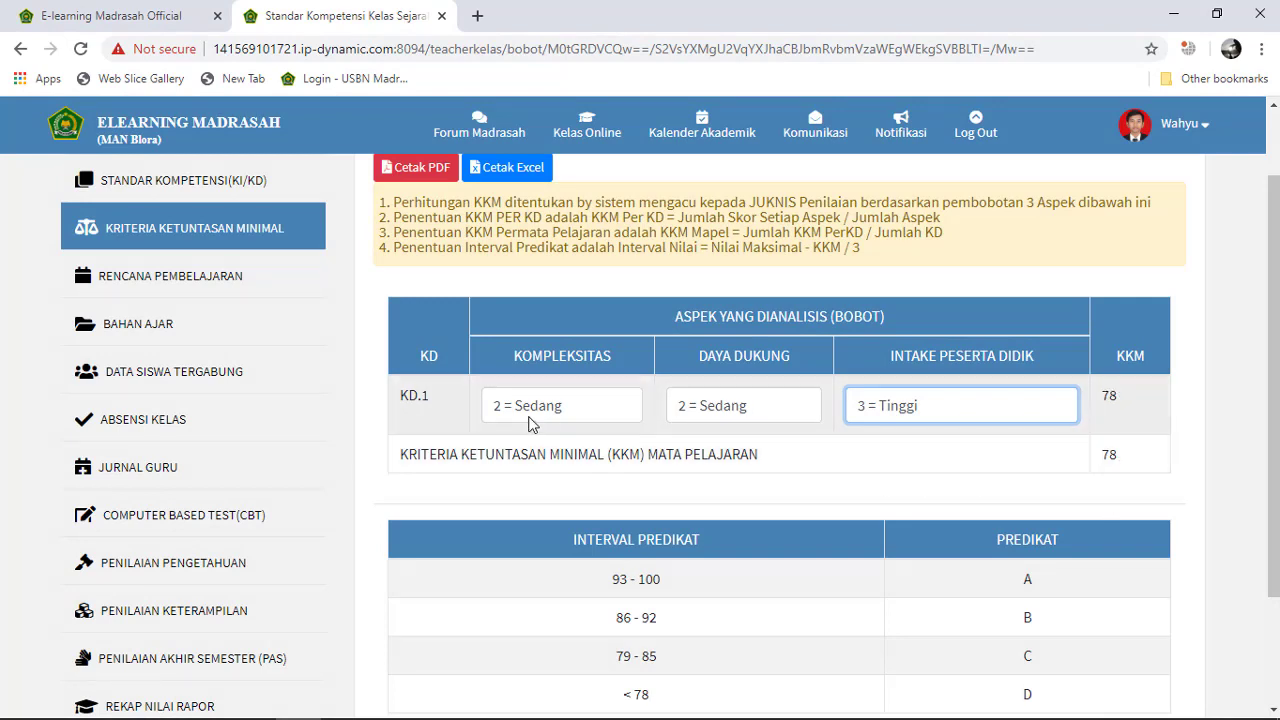
# Change KD.1 to Kompleksitas 1, Daya Dukung 3, Intake 3 (all Tinggi), yielding KKM 78.
pyautogui.click(581, 412)
pyautogui.click(561, 454)
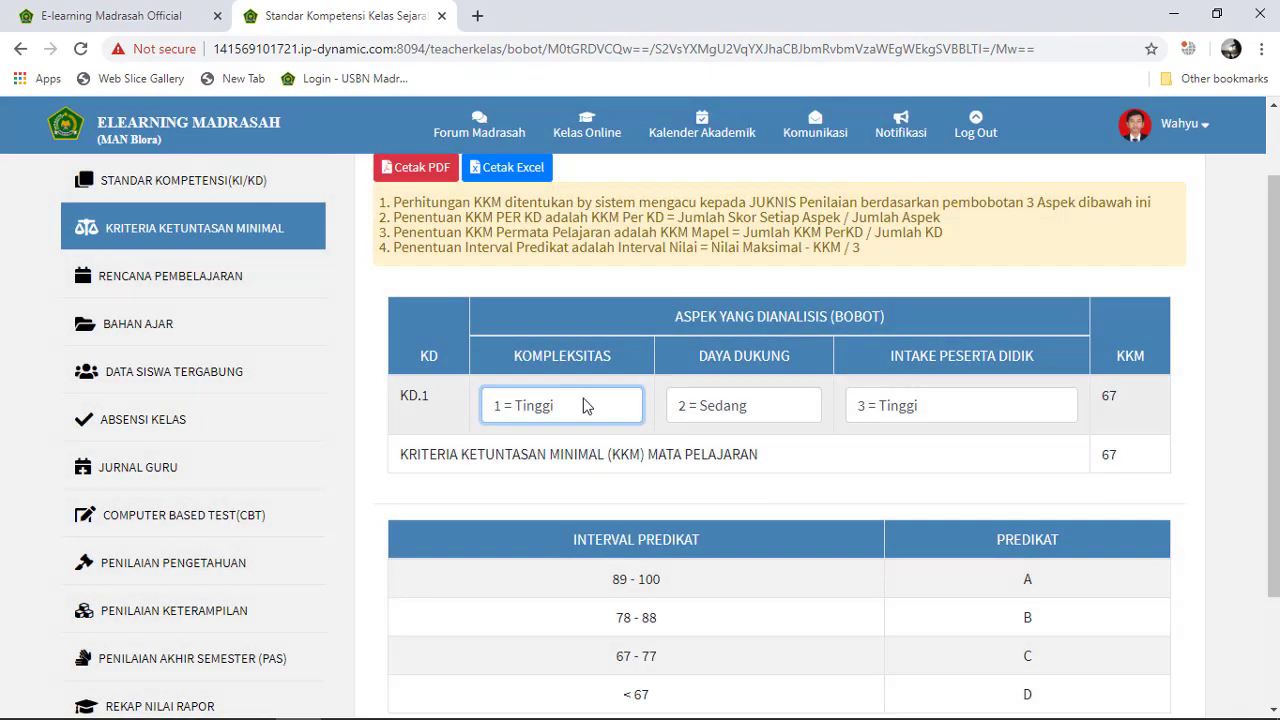
pyautogui.click(706, 410)
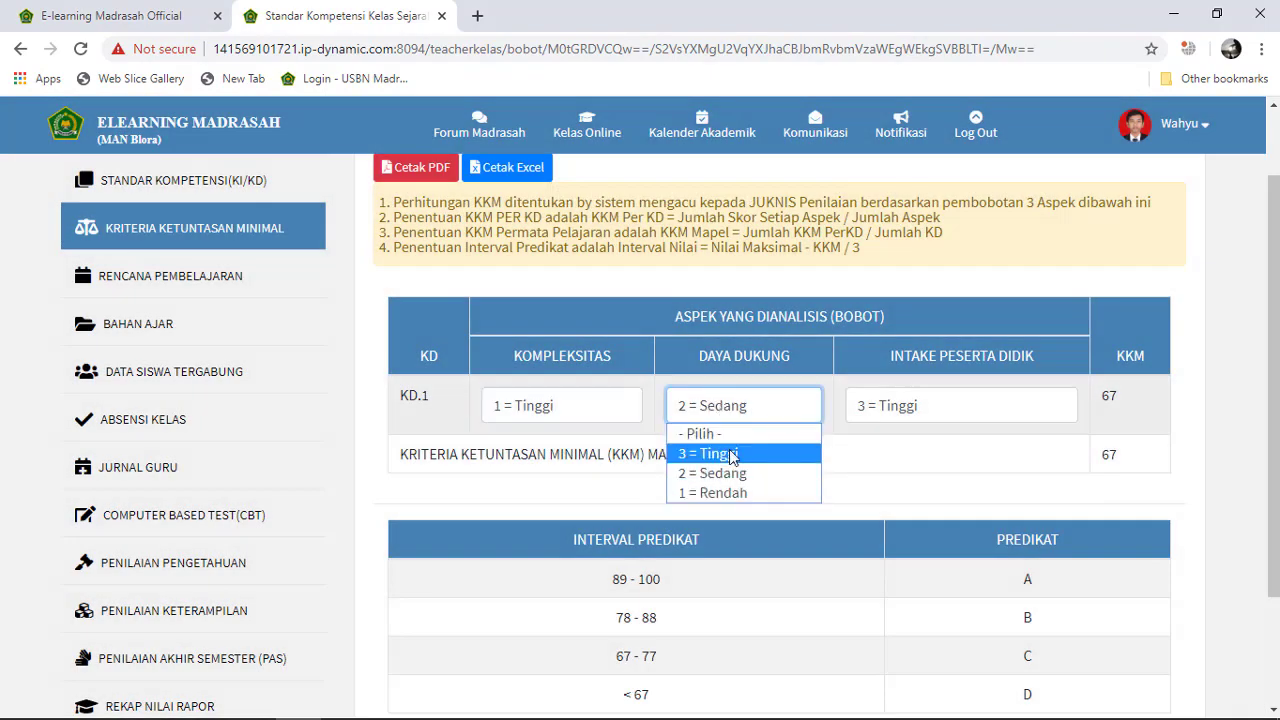
pyautogui.click(729, 453)
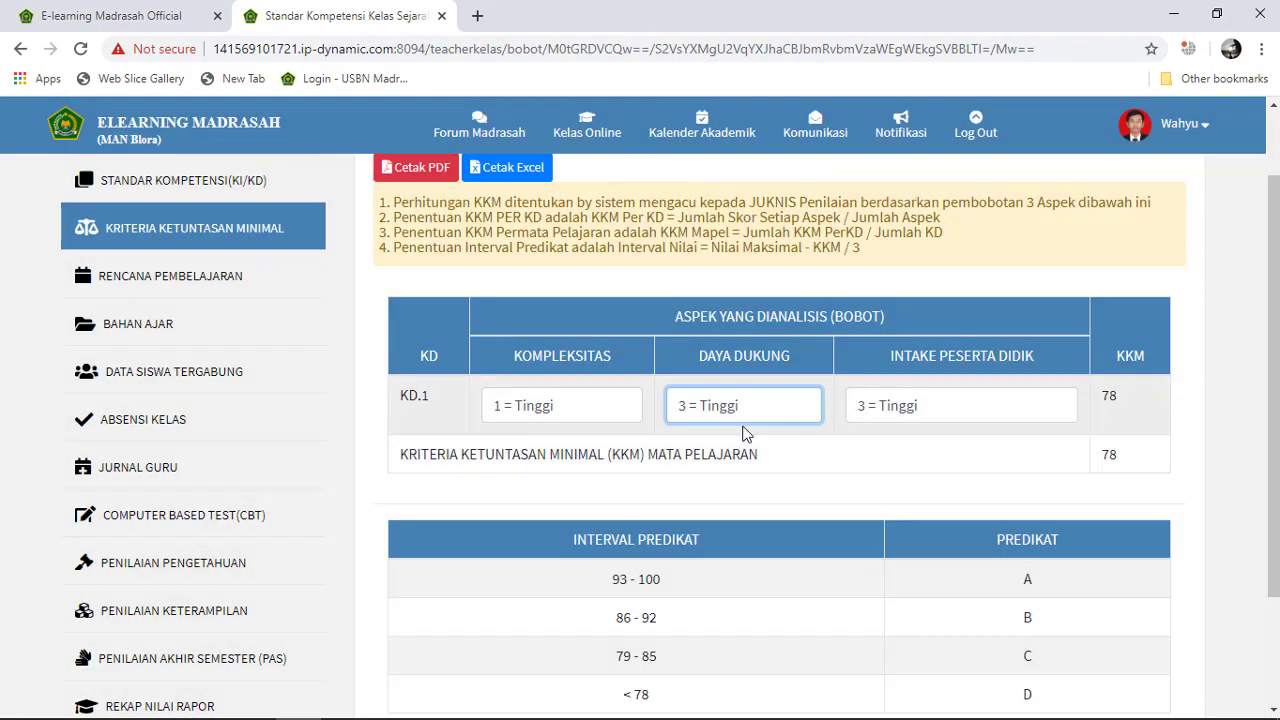
pyautogui.click(897, 414)
pyautogui.click(922, 471)
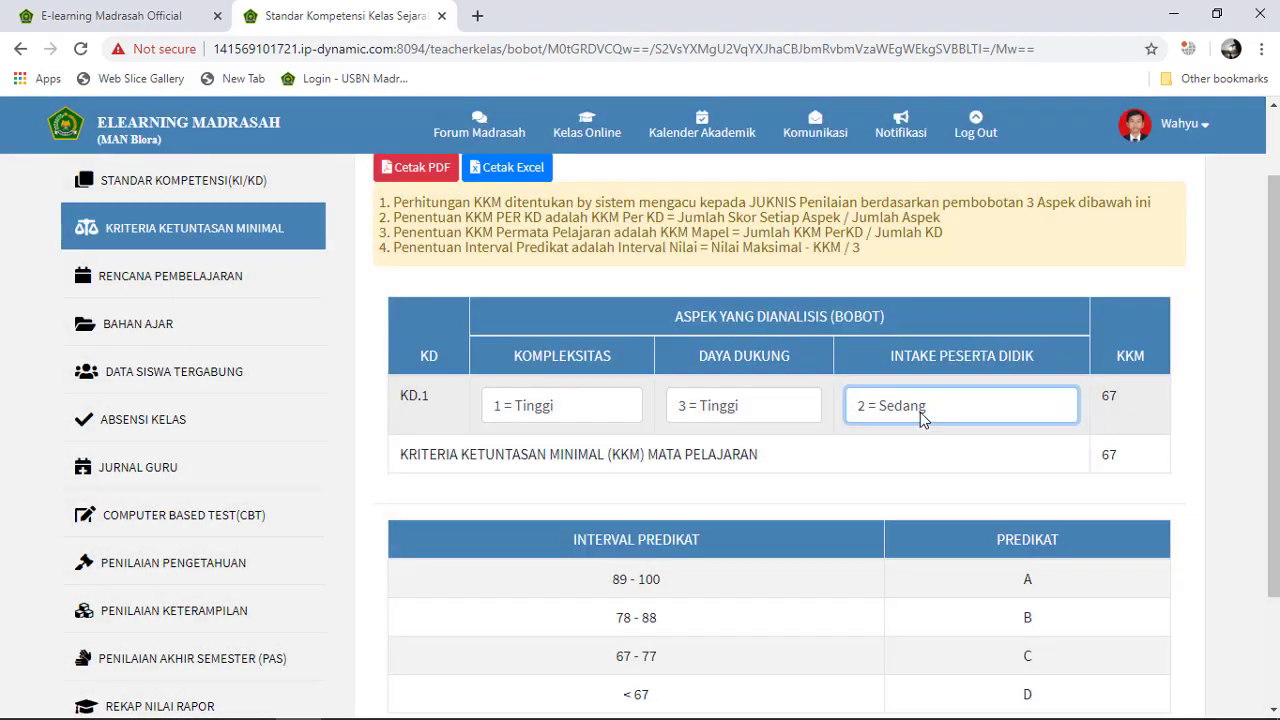
pyautogui.click(920, 410)
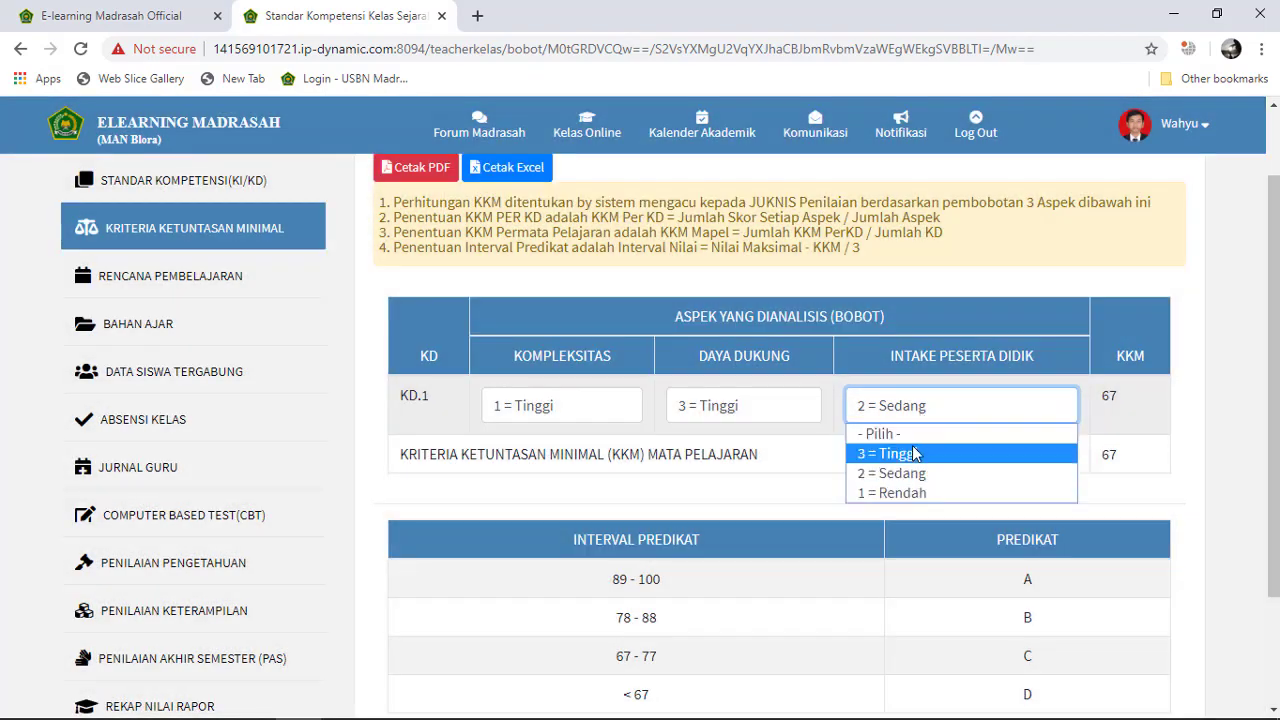
pyautogui.click(910, 453)
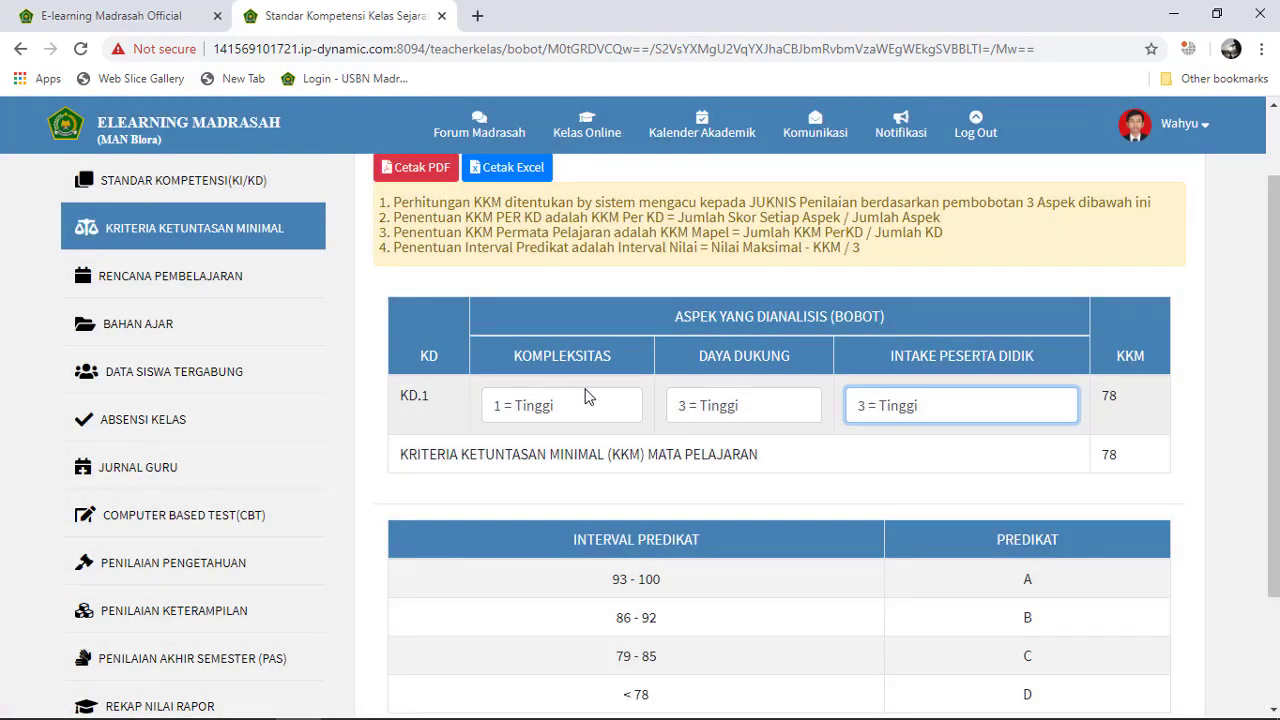
pyautogui.scroll(-1, 589, 487)
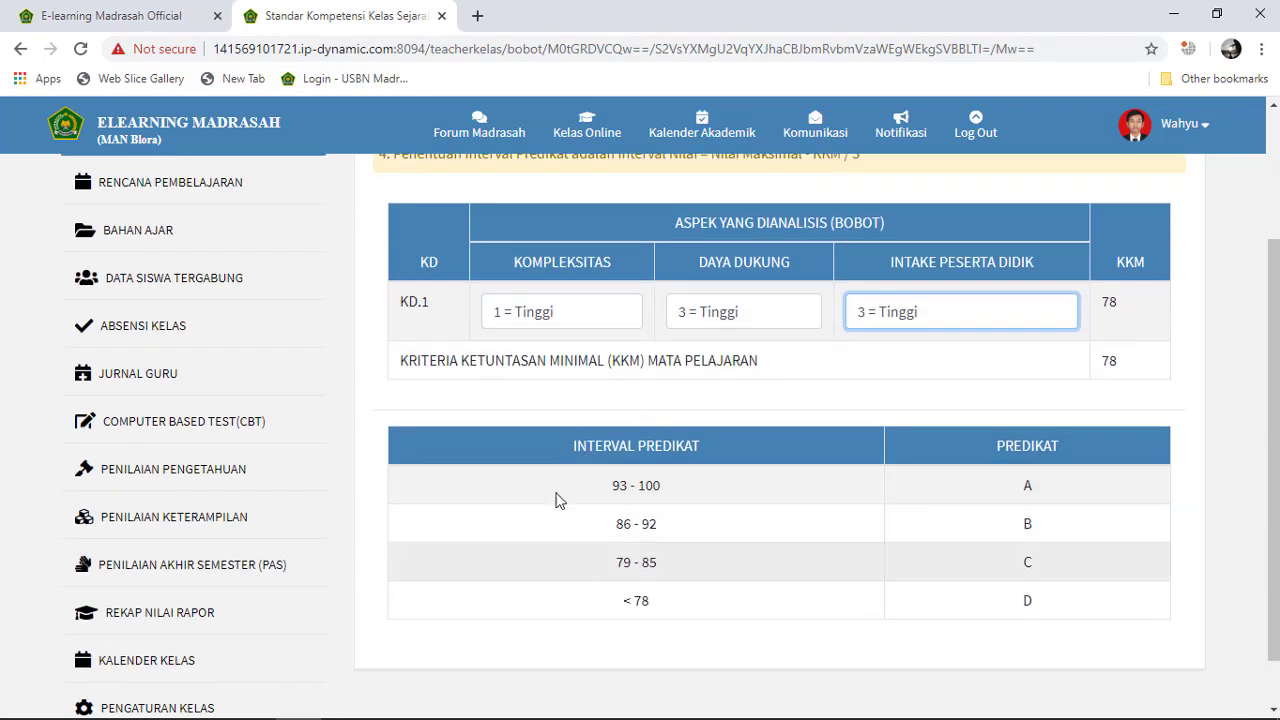
pyautogui.scroll(-1, 683, 505)
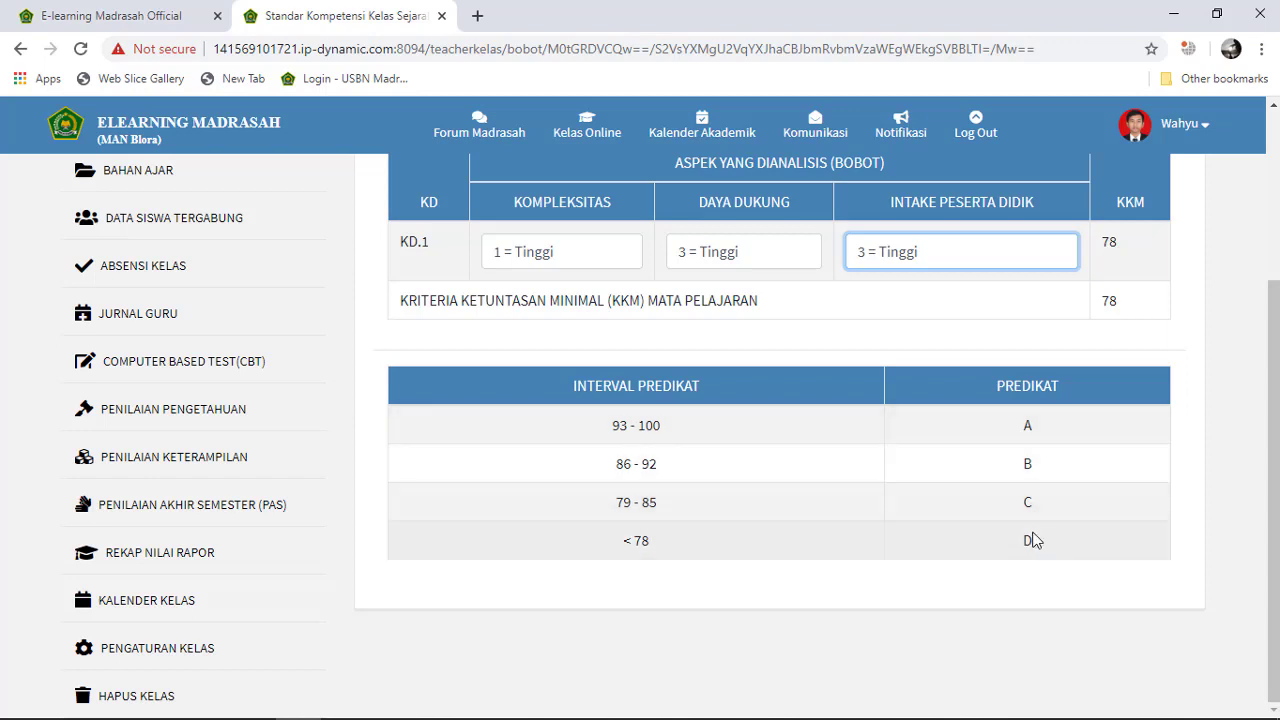
pyautogui.scroll(2, 586, 314)
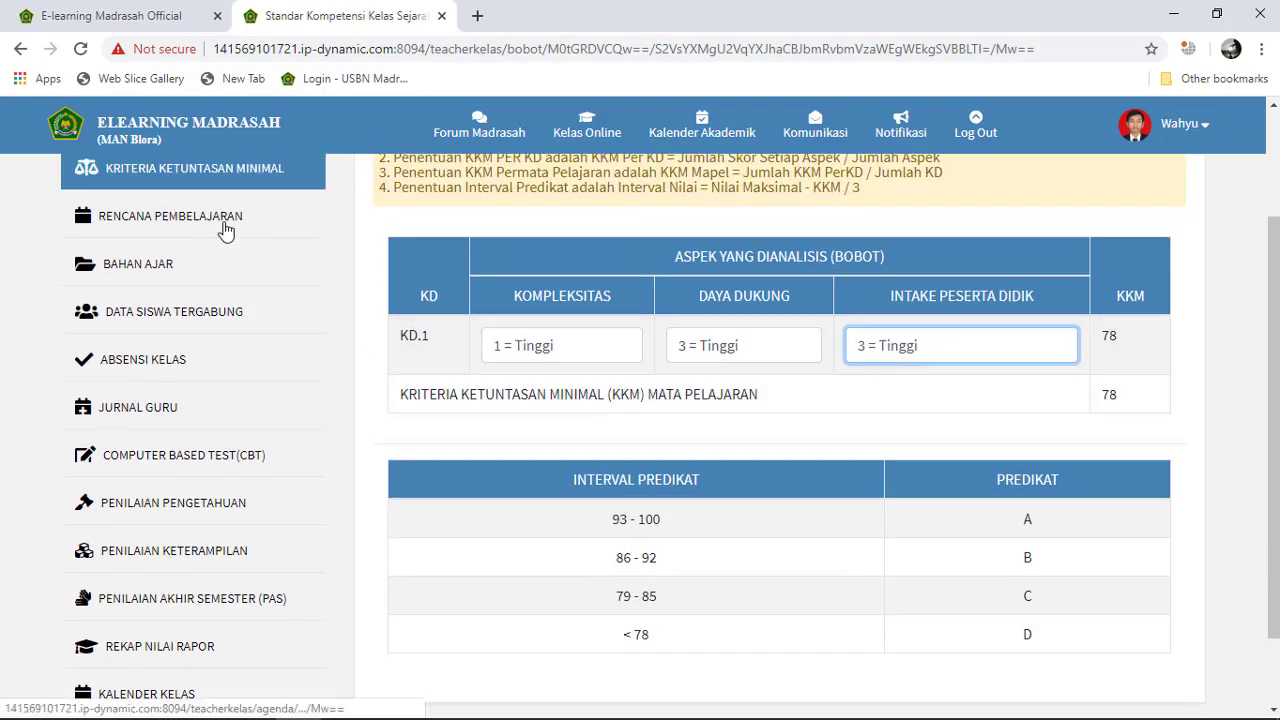
pyautogui.scroll(1, 222, 222)
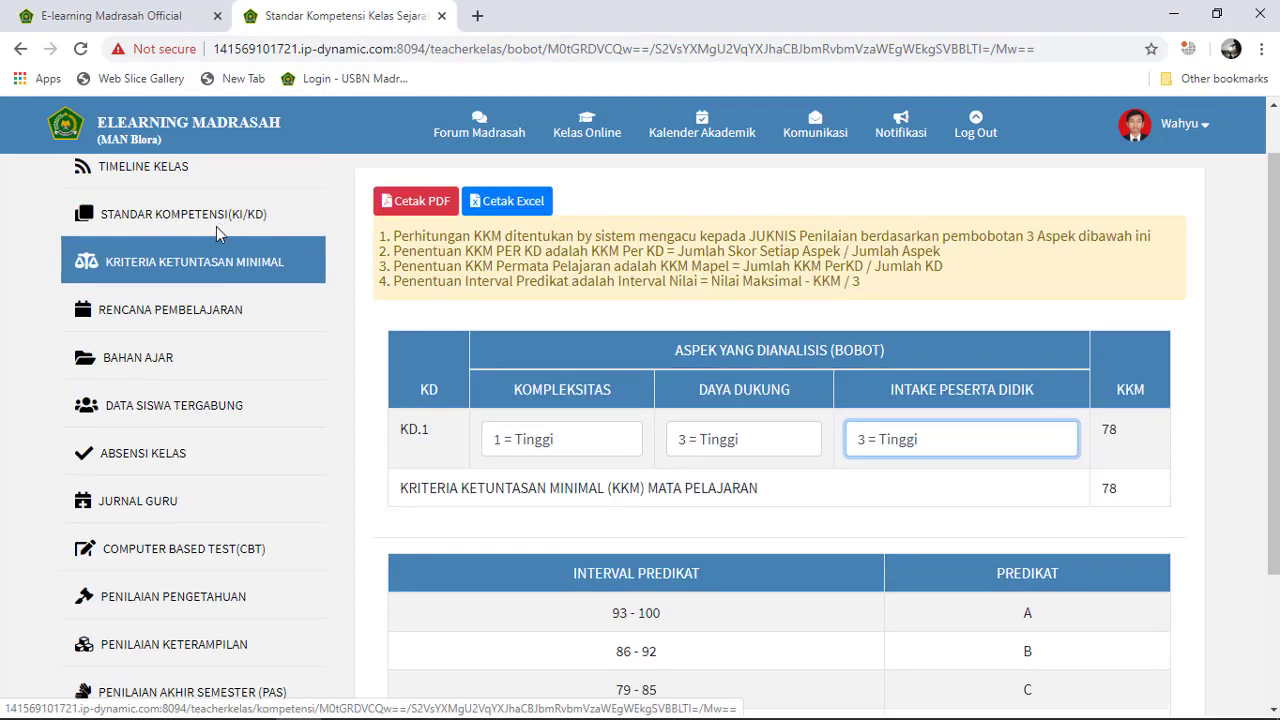
# Start a new lesson plan from the class's Rencana Pembelajaran page via BUAT RENCANA.
pyautogui.click(183, 312)
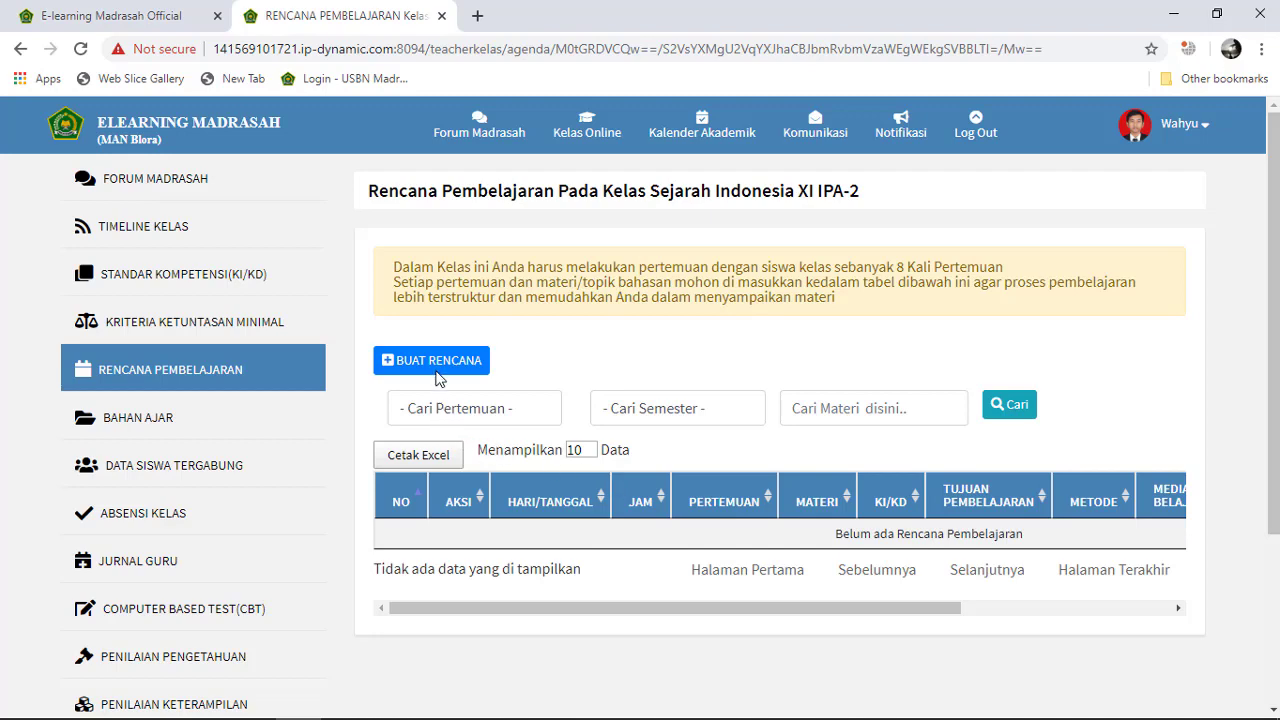
pyautogui.click(441, 362)
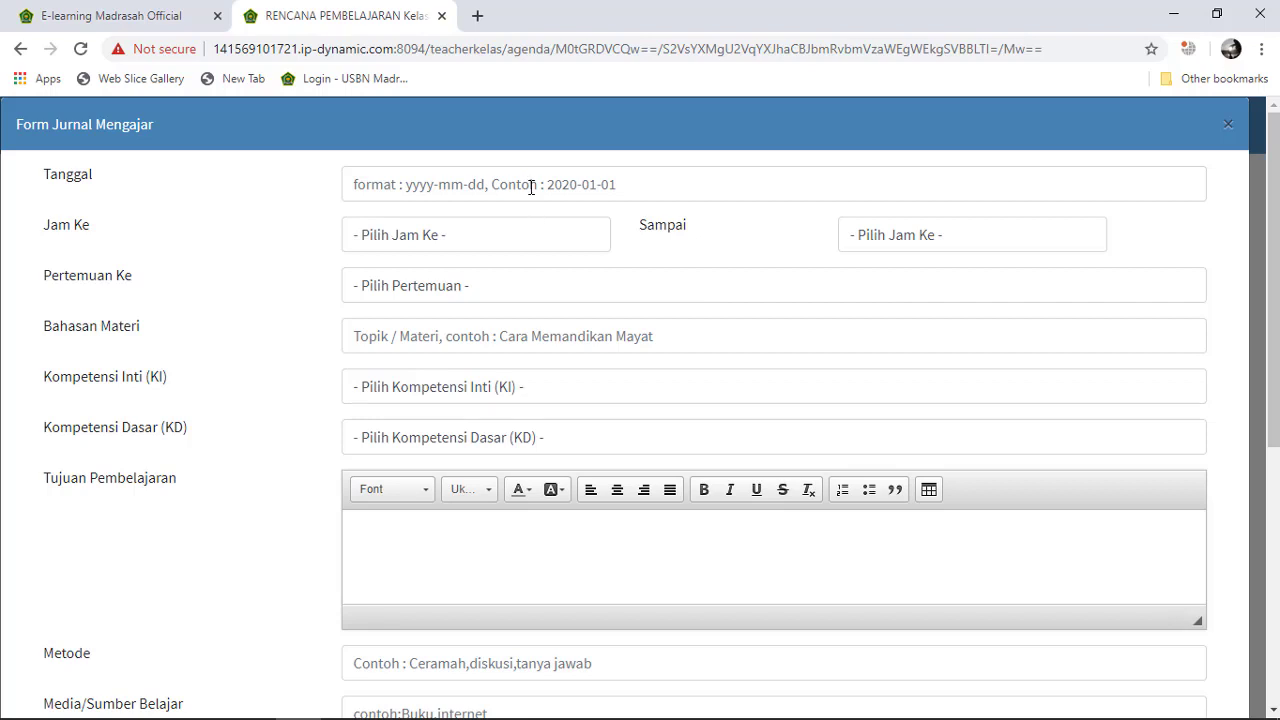
# Set the journal date to 2020-01-06, lesson hours 1 to 2, and meeting 1.
pyautogui.click(531, 189)
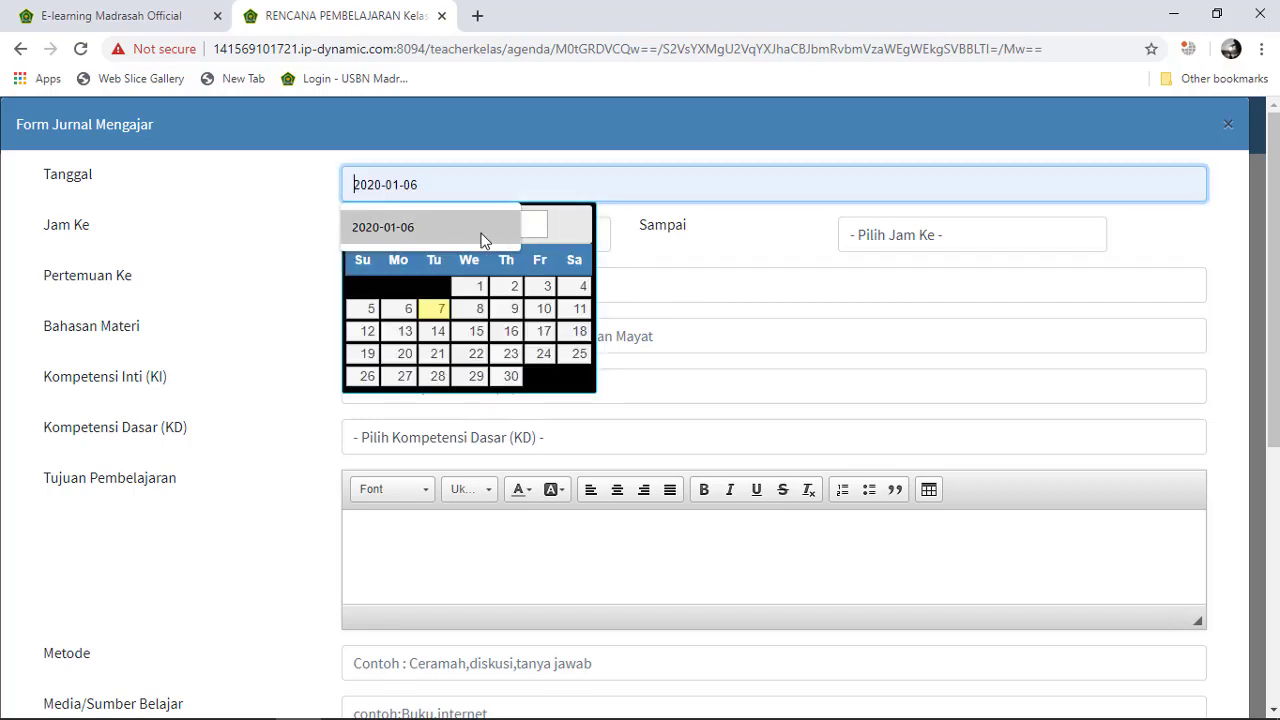
pyautogui.click(416, 235)
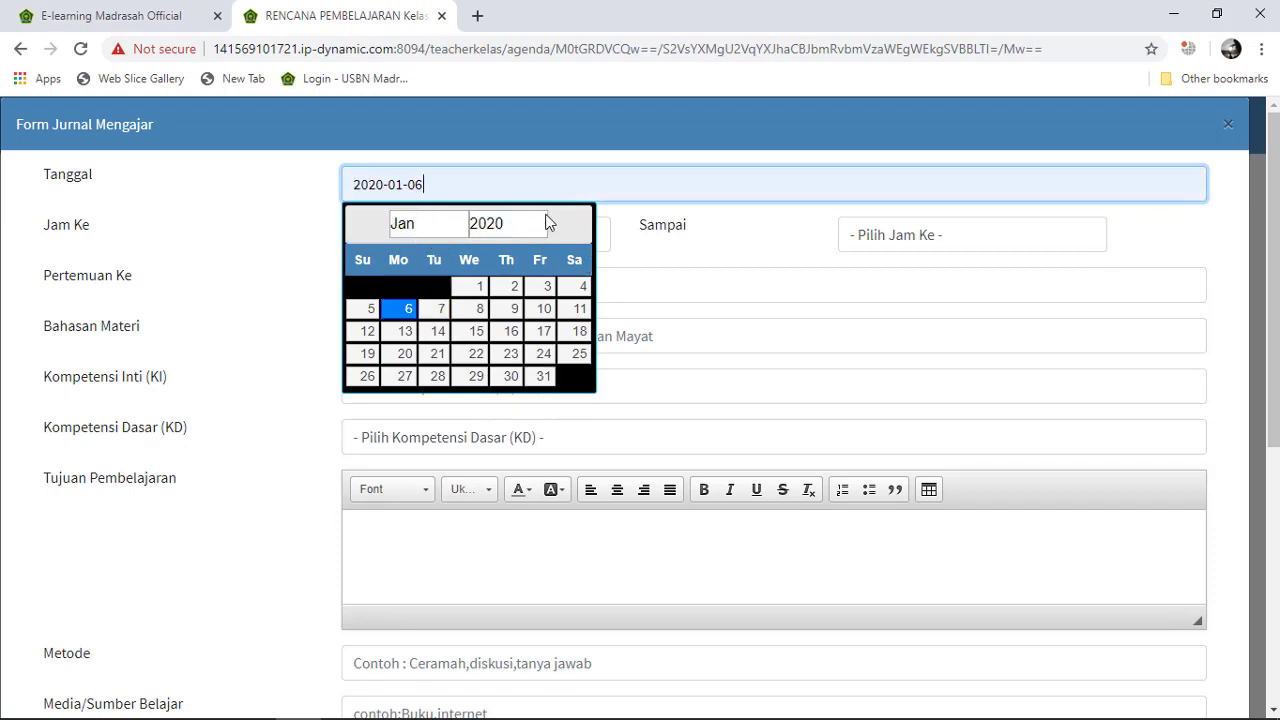
pyautogui.click(666, 240)
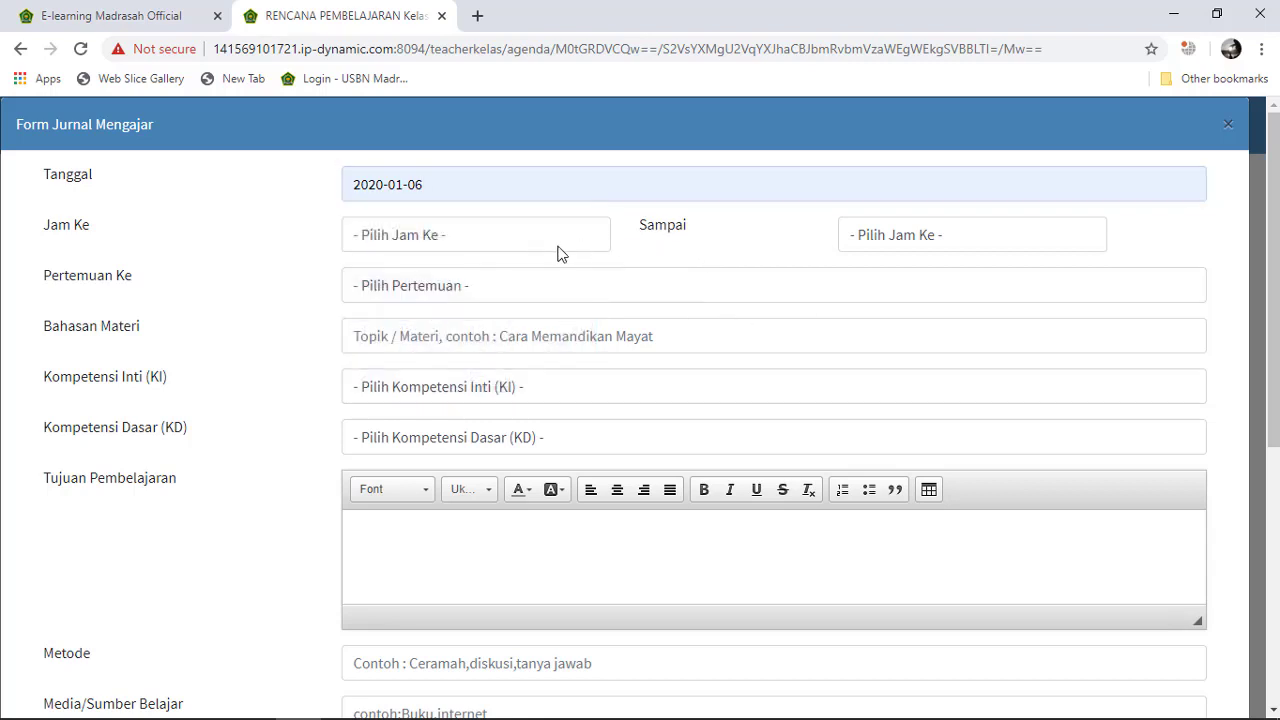
pyautogui.click(522, 240)
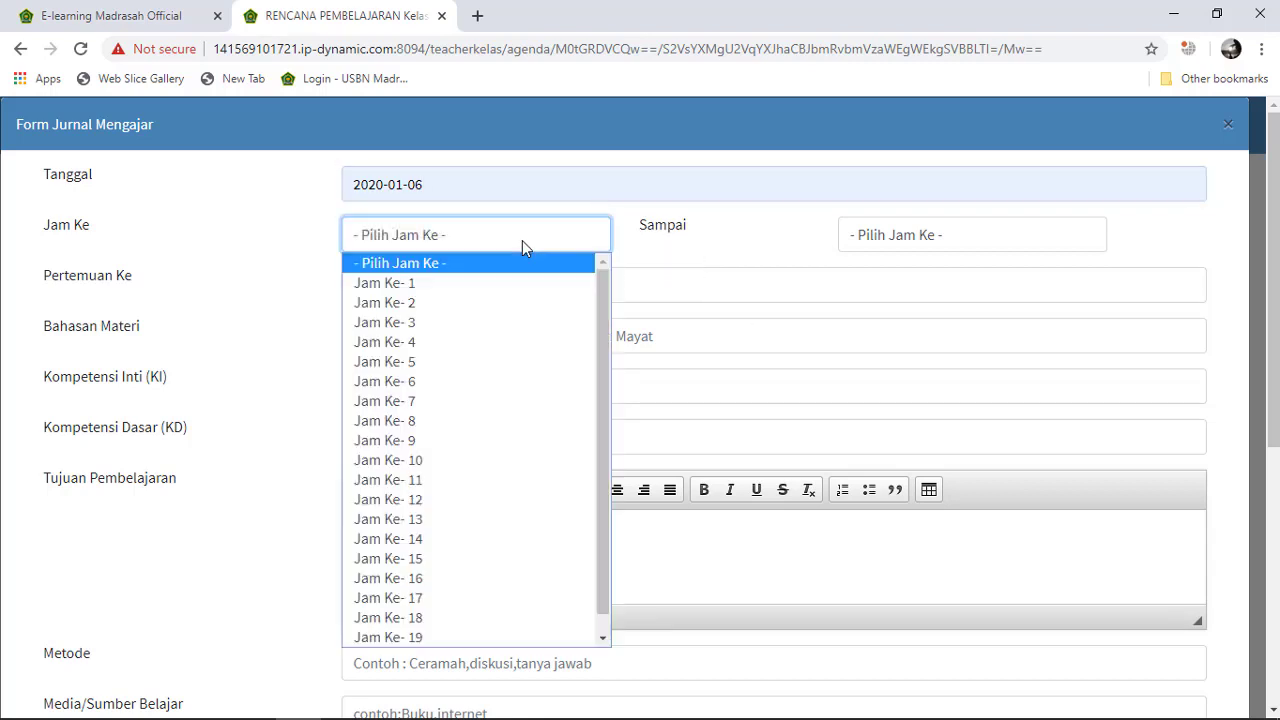
pyautogui.click(514, 284)
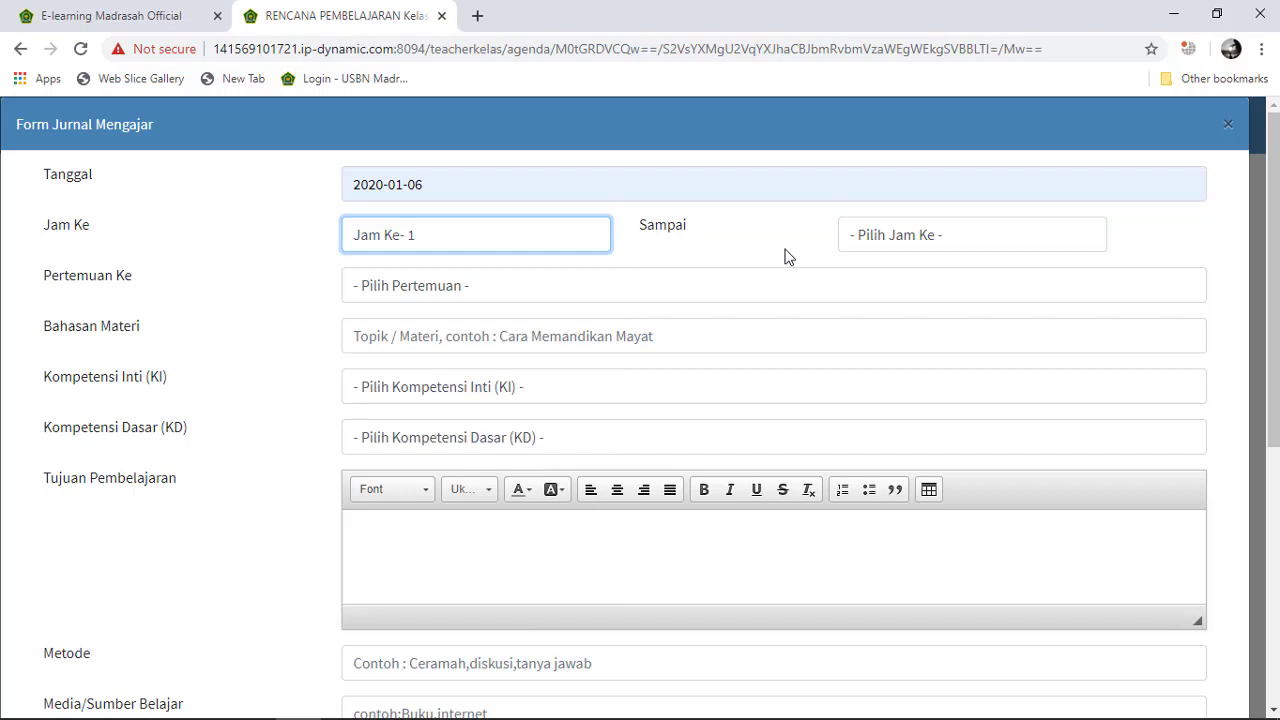
pyautogui.click(880, 240)
pyautogui.click(915, 305)
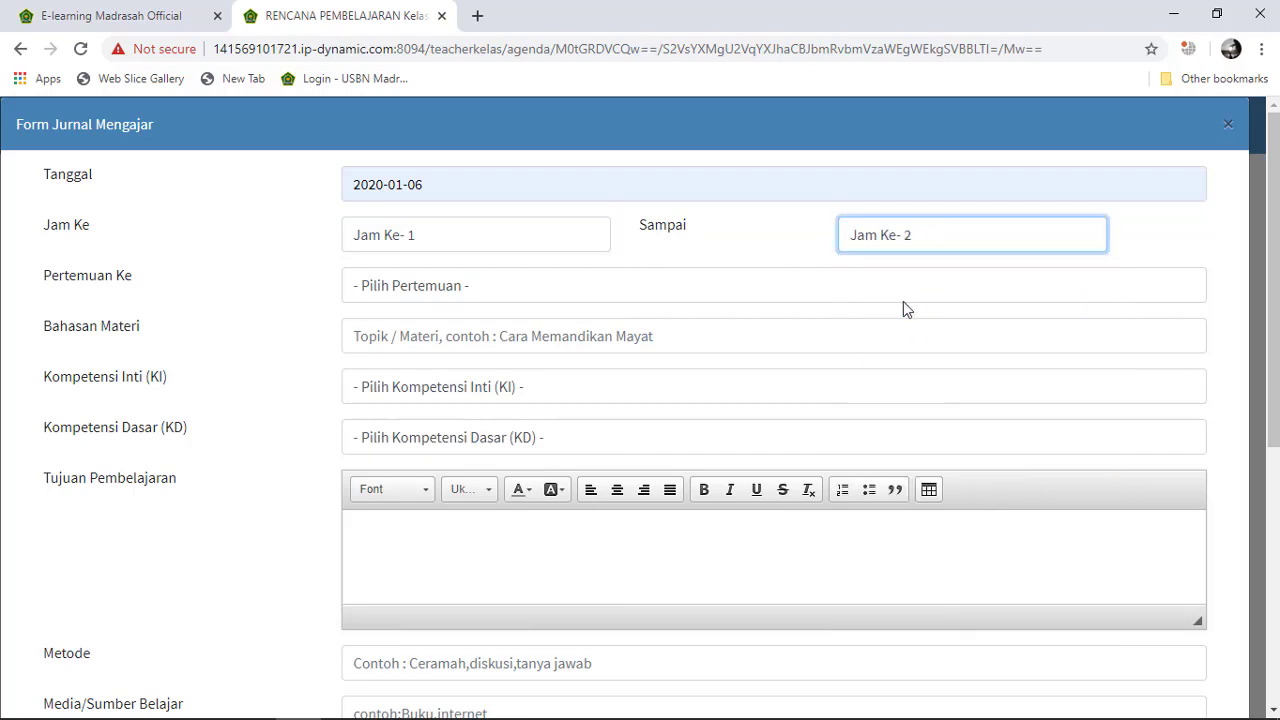
pyautogui.click(449, 290)
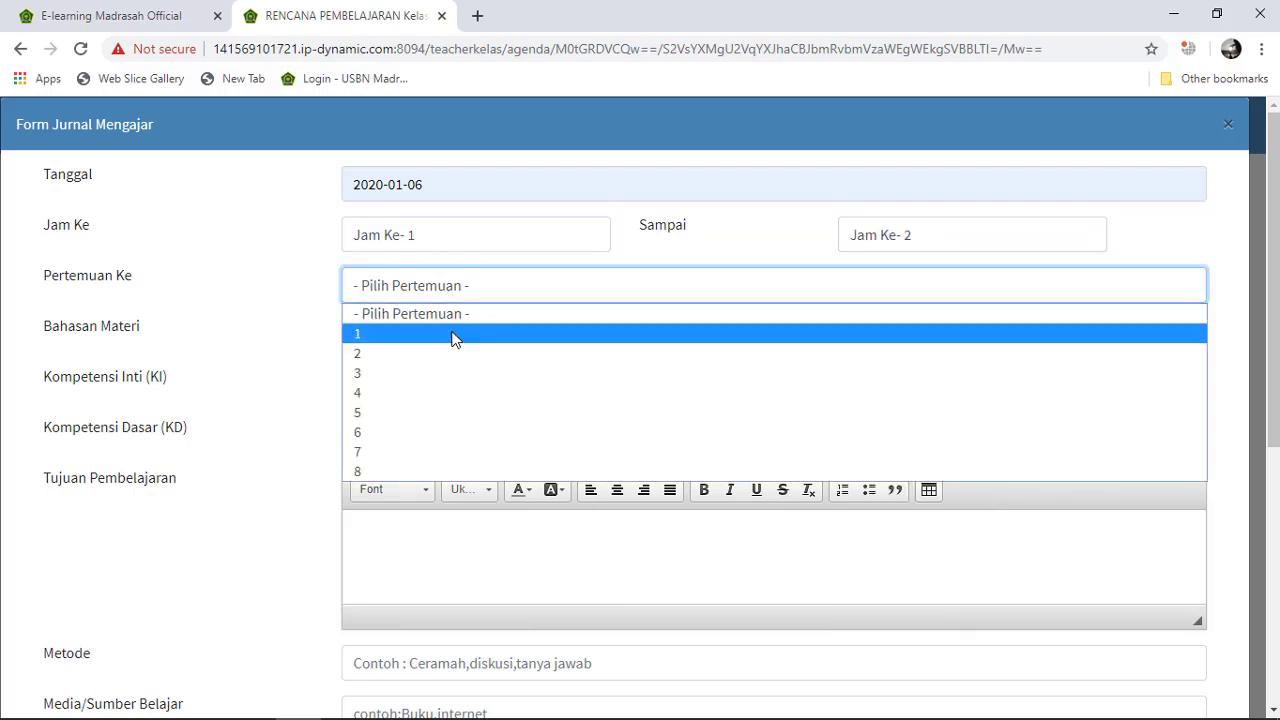
pyautogui.click(452, 340)
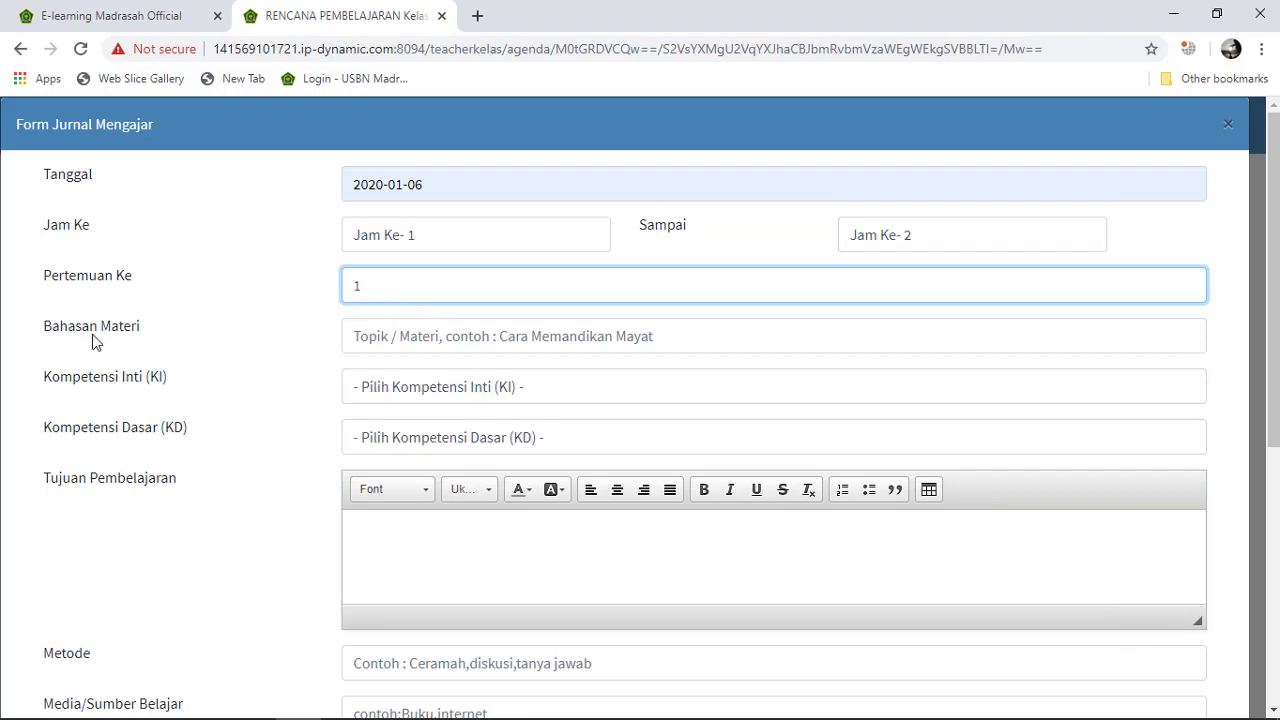
# Enter topic 'Masuknya Jepang ke Indonesia', choose KI-3 Pengetahuan and the Japanese-occupation KD.
pyautogui.click(543, 333)
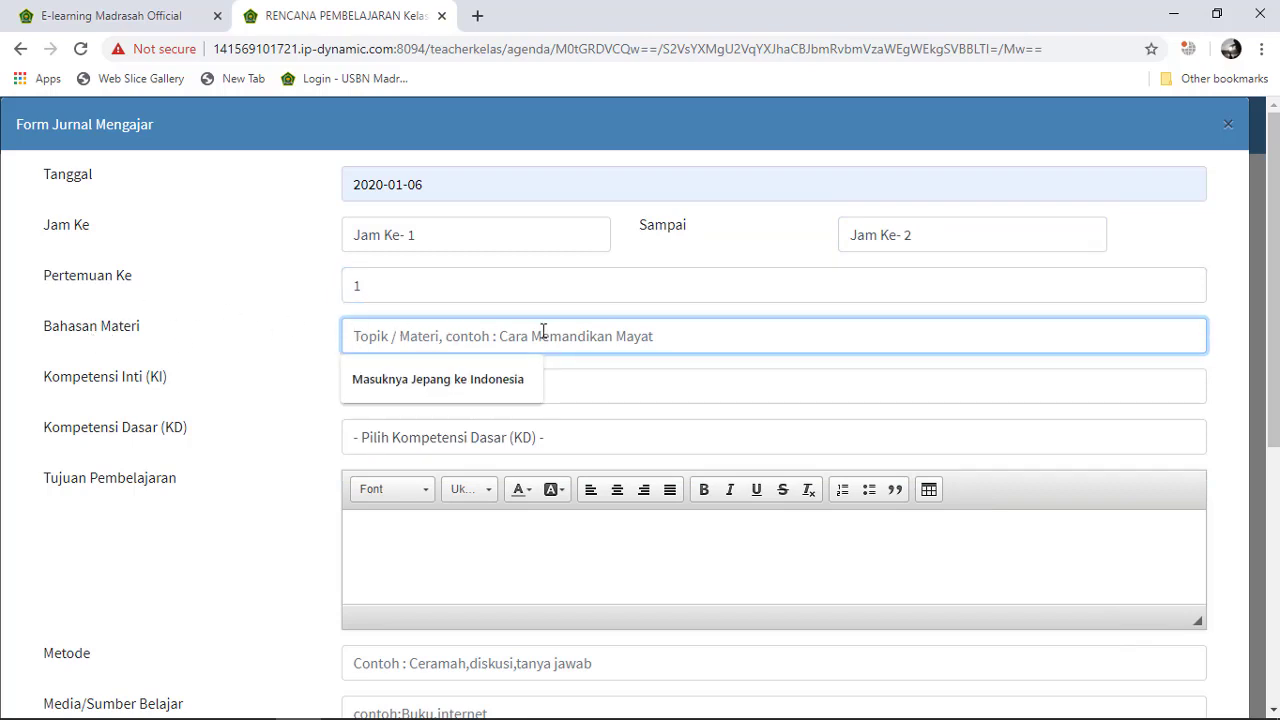
pyautogui.click(508, 380)
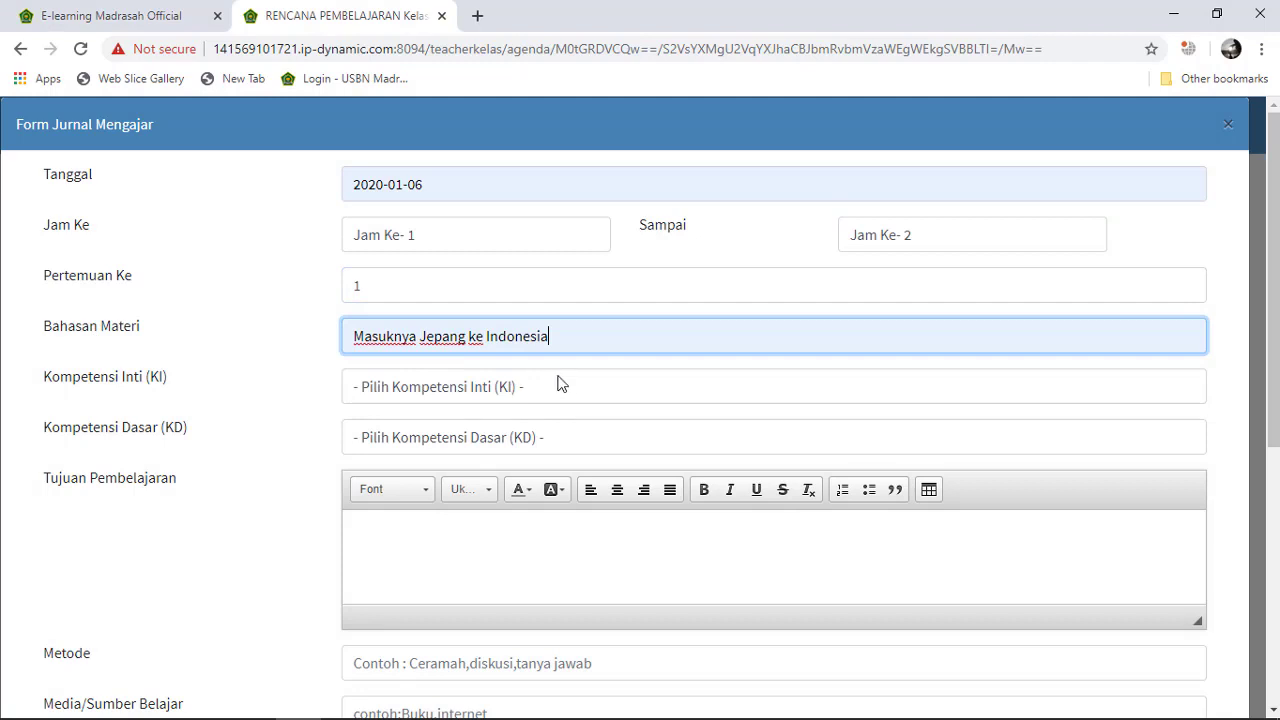
pyautogui.click(513, 399)
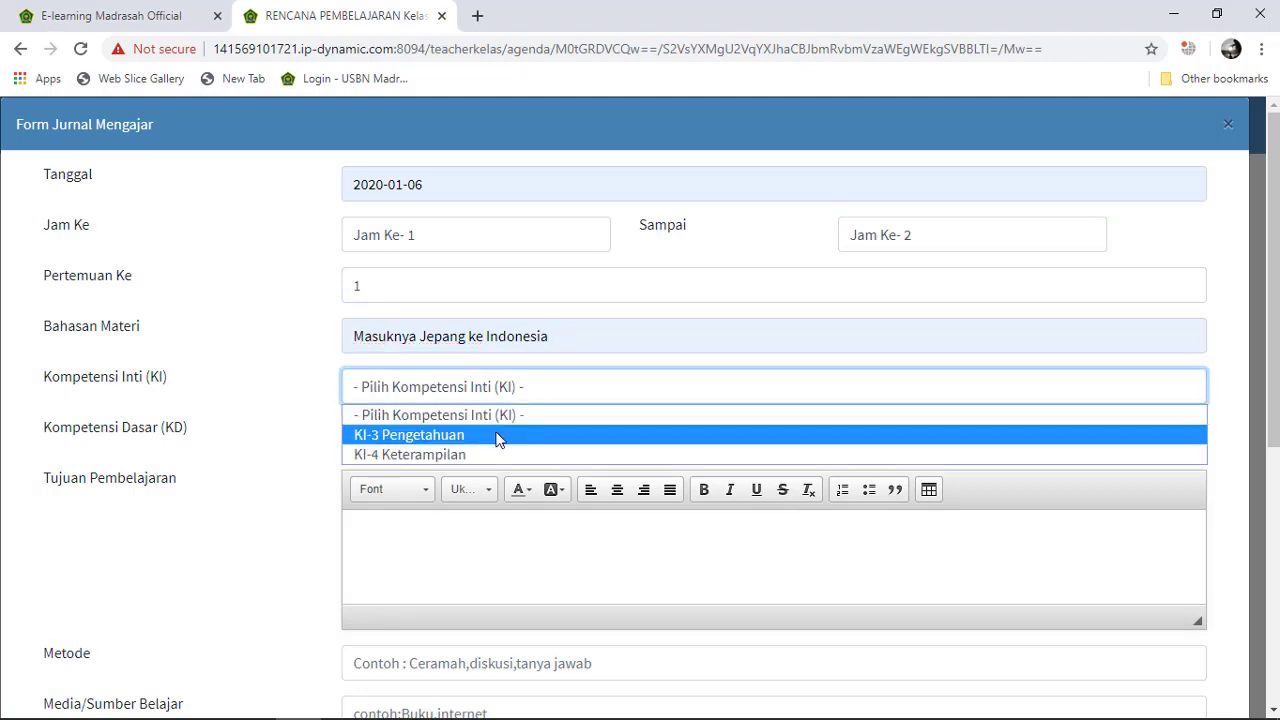
pyautogui.click(497, 436)
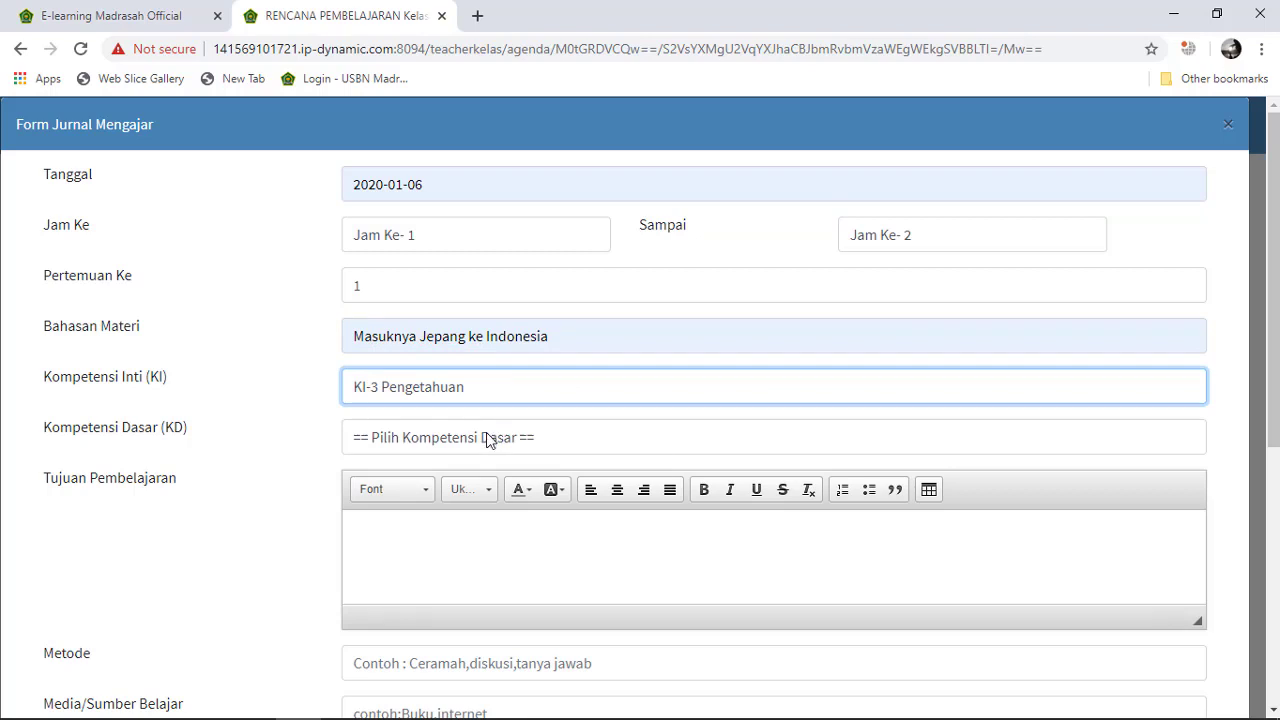
pyautogui.click(487, 439)
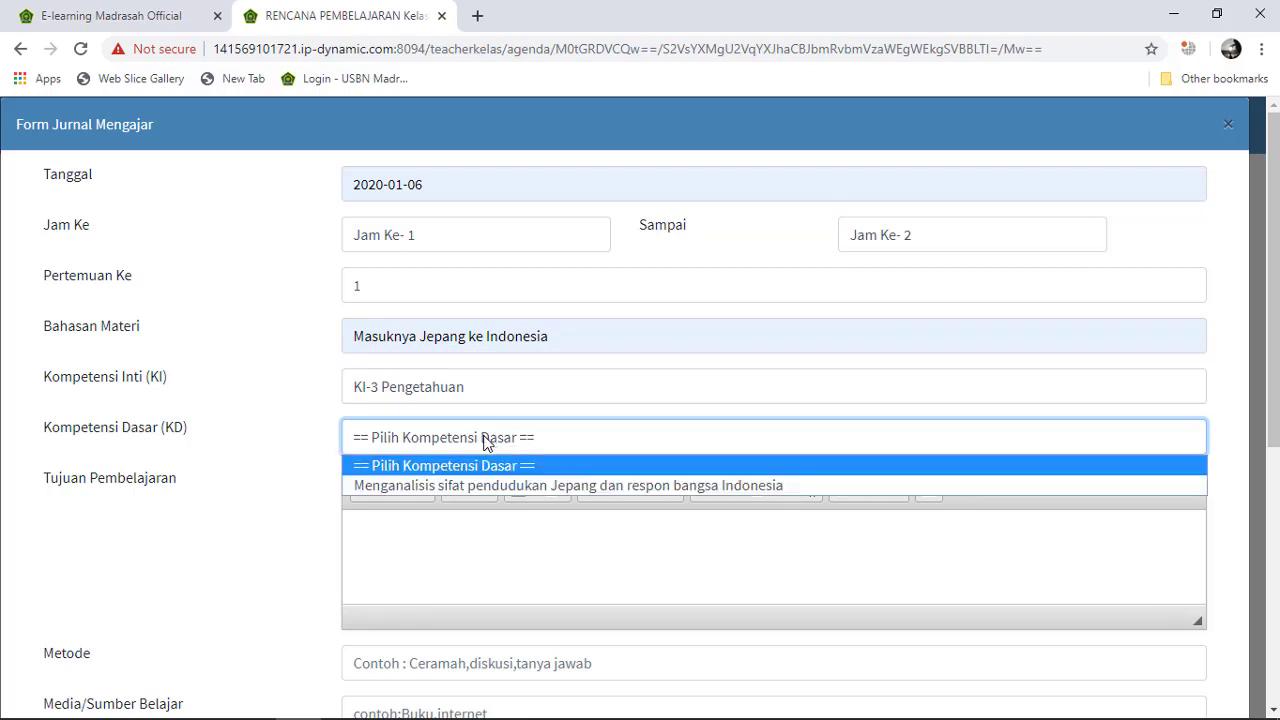
pyautogui.click(507, 488)
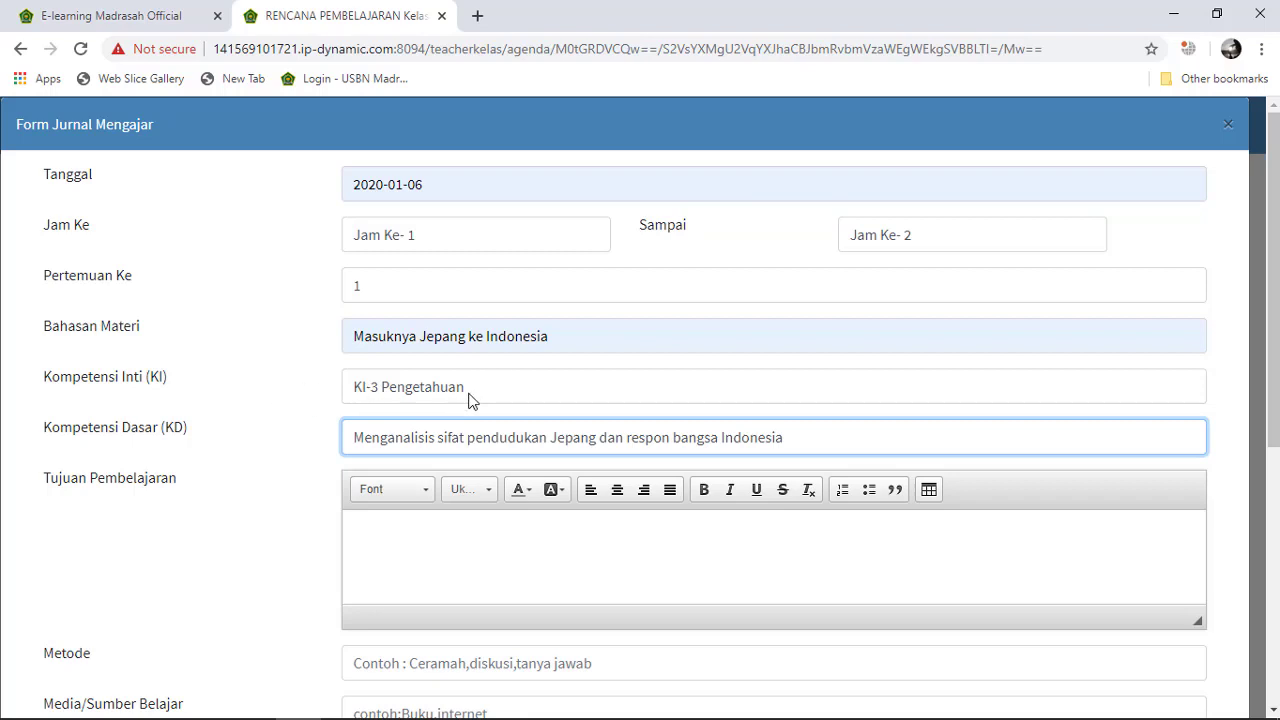
pyautogui.click(429, 394)
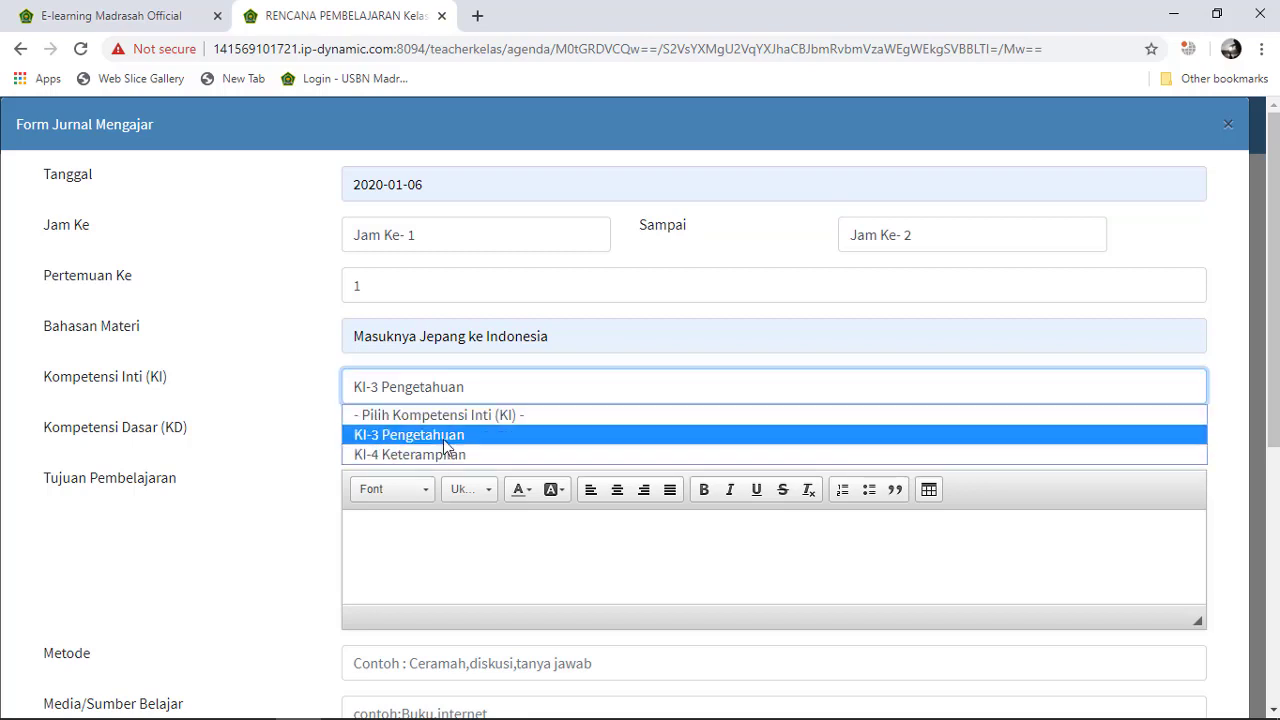
pyautogui.click(450, 433)
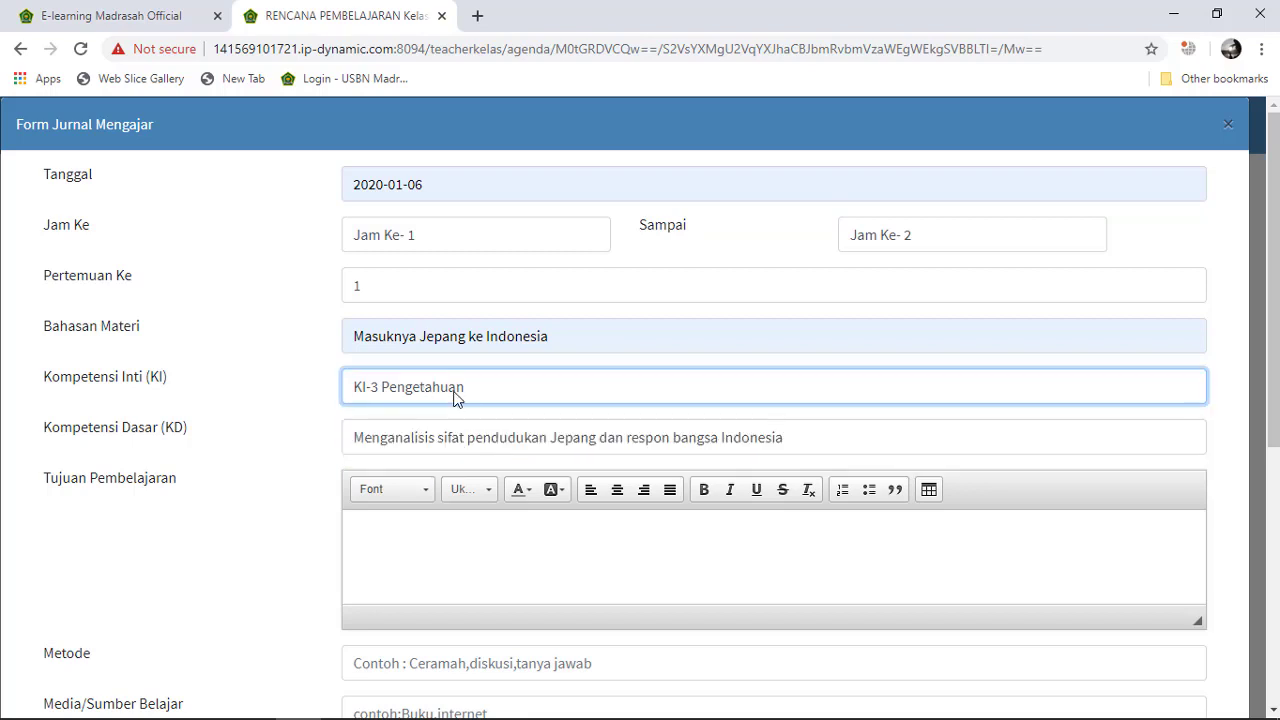
# Copy the first five Tujuan Pembelajaran bullets from the RPP KD 3.5 Word document.
pyautogui.scroll(-2, 478, 432)
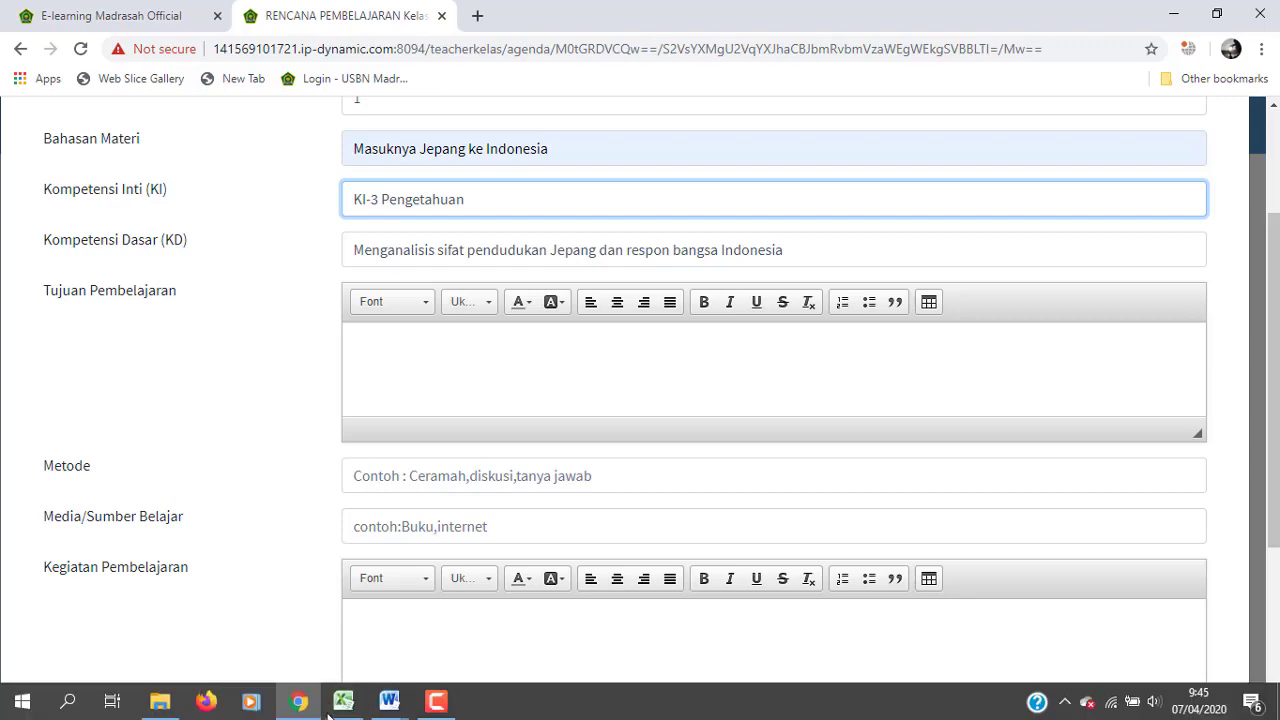
pyautogui.click(388, 703)
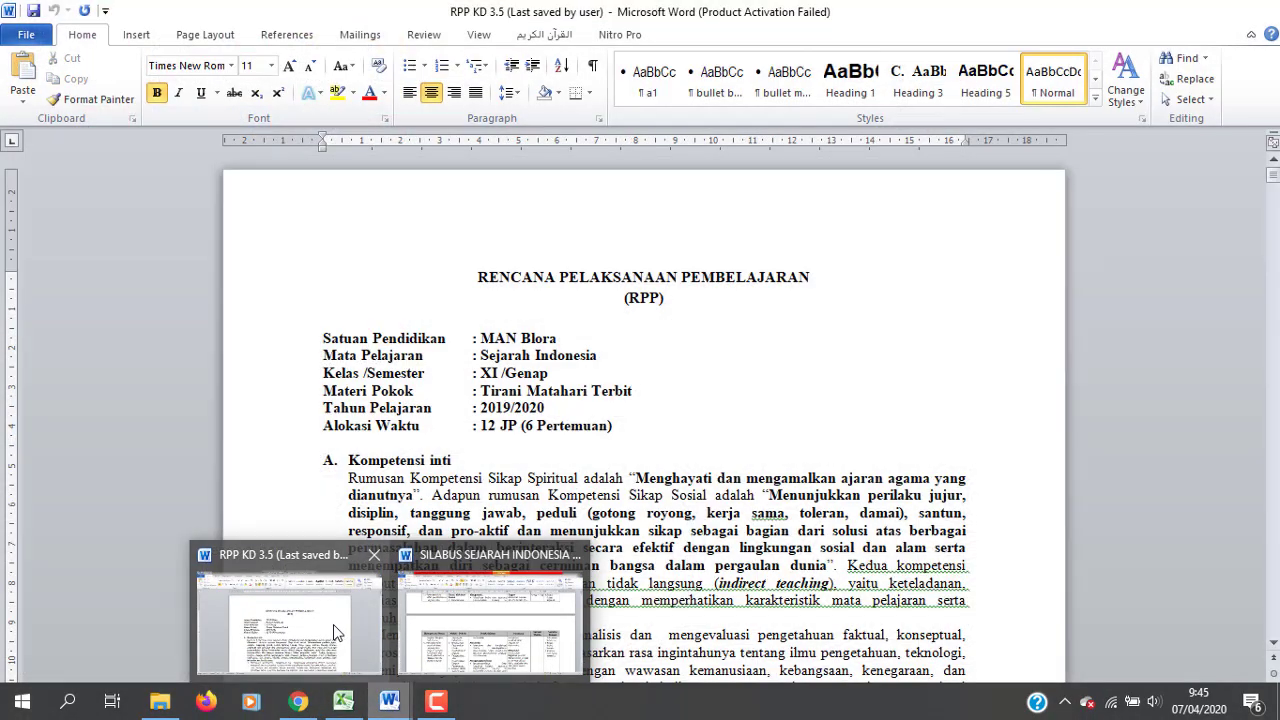
pyautogui.click(289, 620)
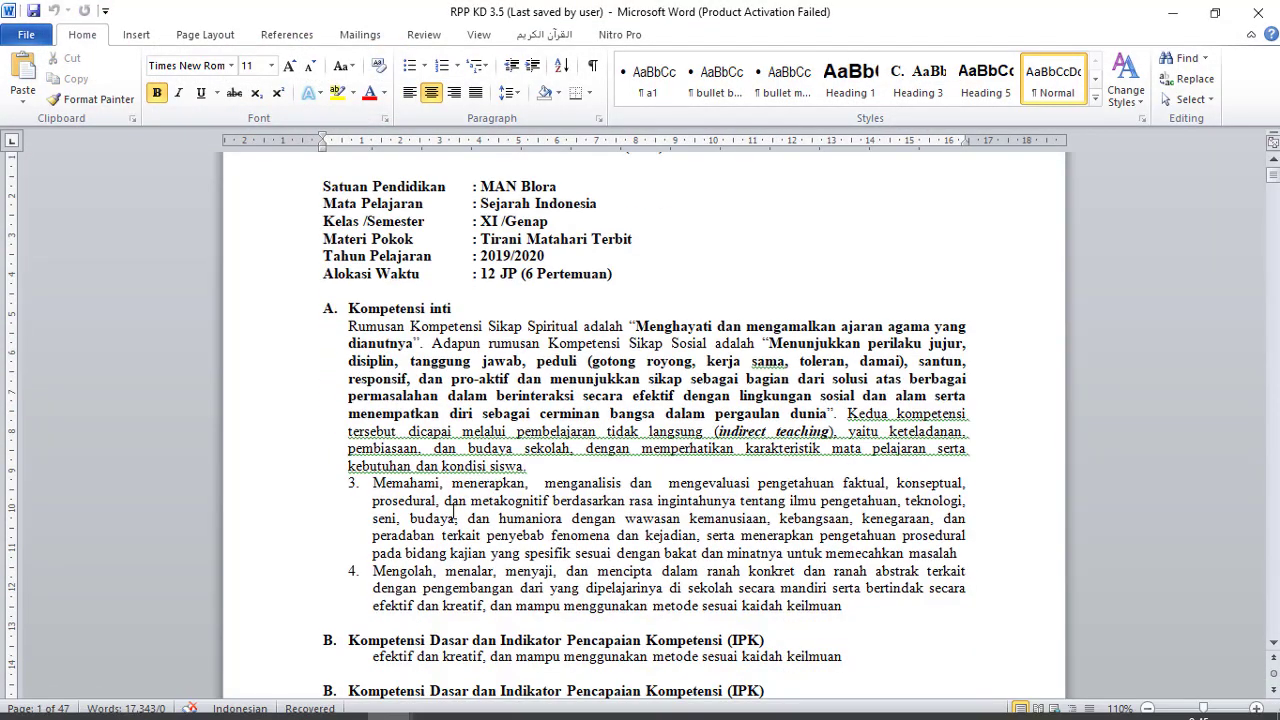
pyautogui.scroll(-10, 443, 506)
pyautogui.scroll(-15, 448, 451)
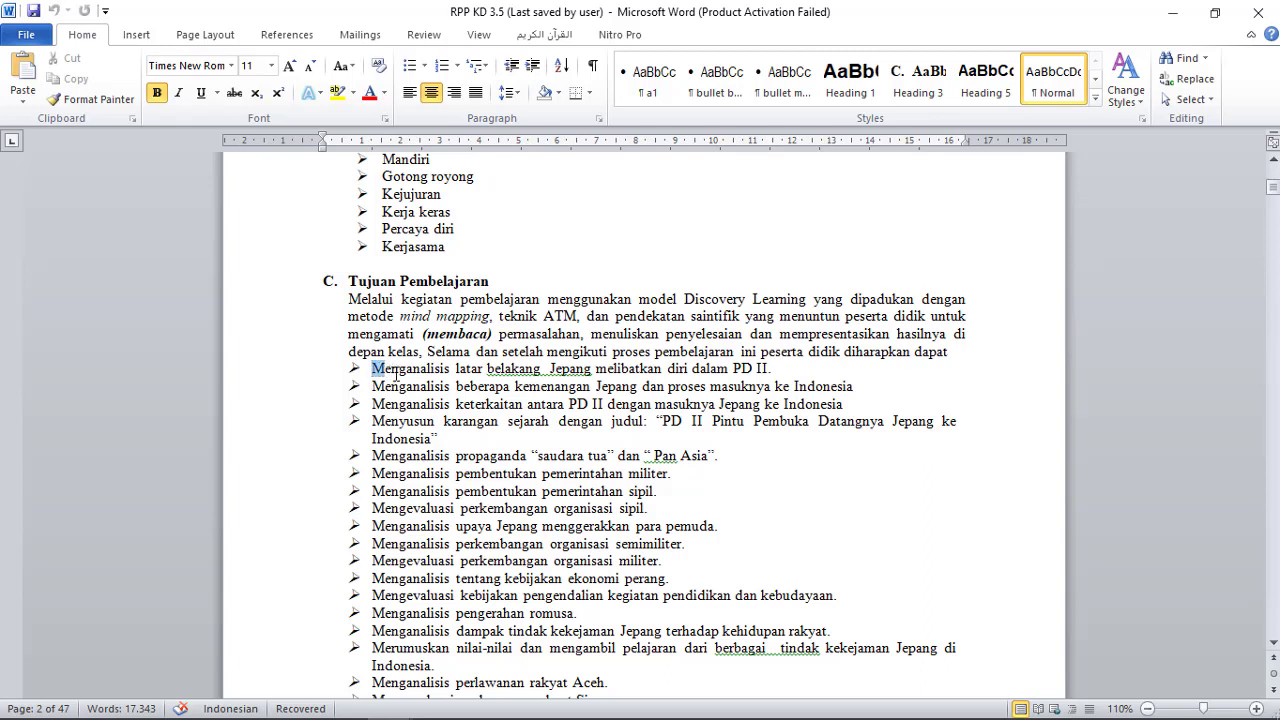
pyautogui.moveTo(373, 368); pyautogui.dragTo(557, 432)
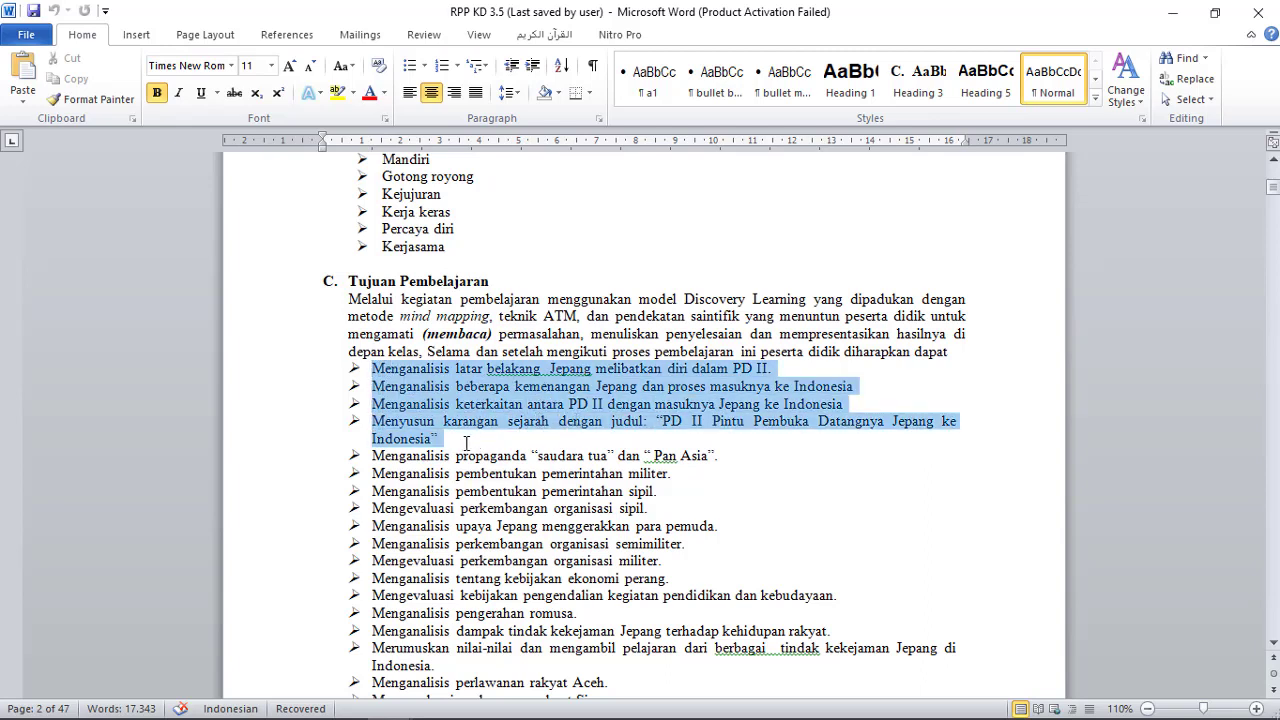
pyautogui.moveTo(466, 443); pyautogui.dragTo(721, 457)
pyautogui.hotkey('ctrl', 'c')
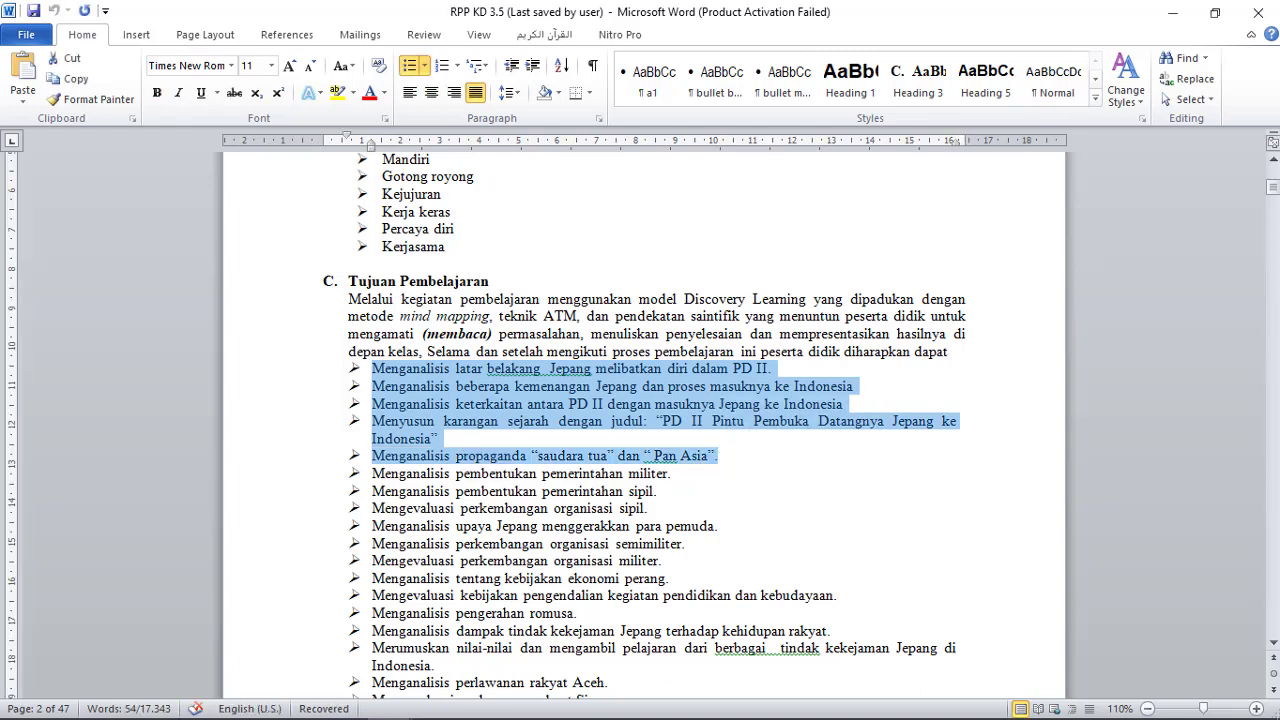
pyautogui.click(299, 711)
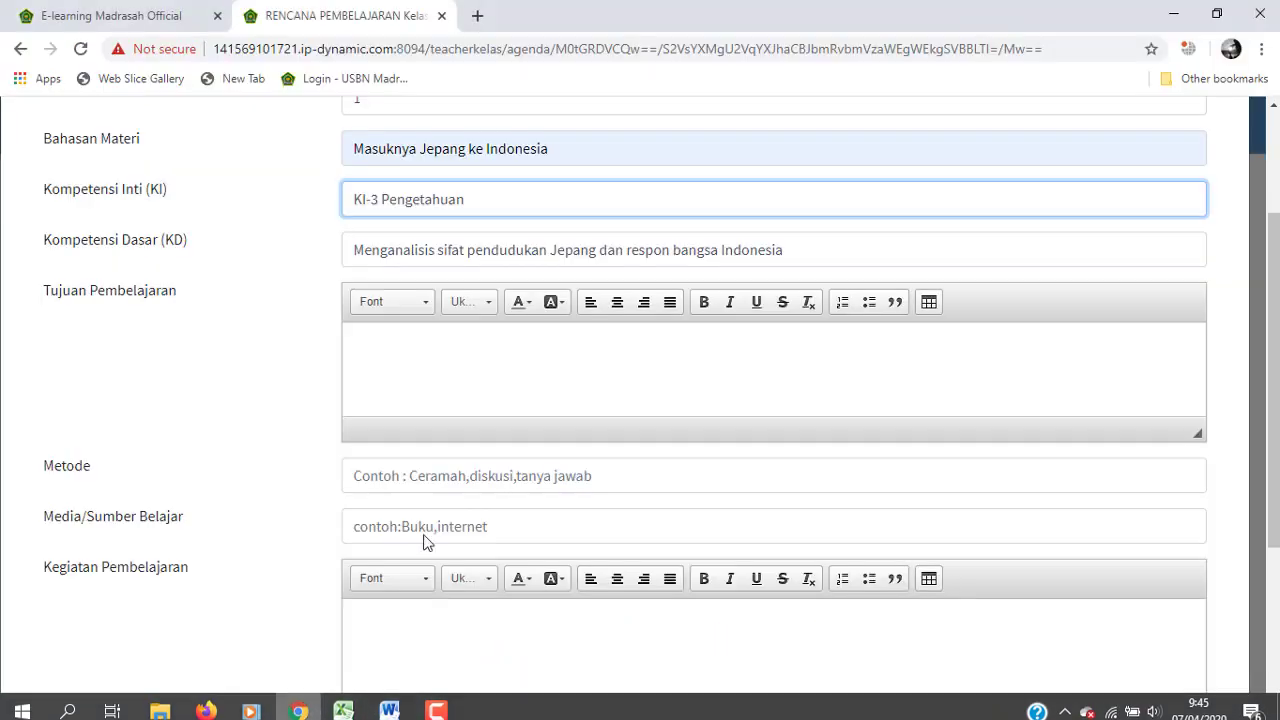
# Paste the five objectives into Tujuan Pembelajaran, making the last one its own bullet.
pyautogui.click(481, 383)
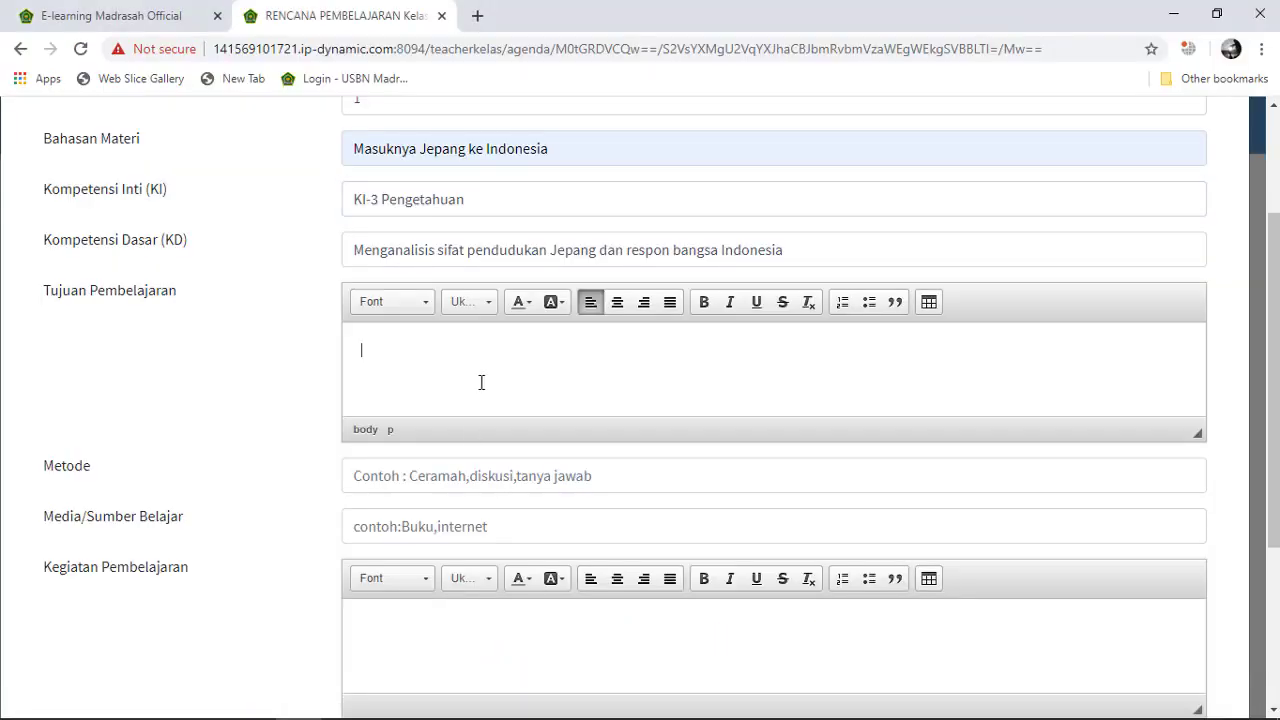
pyautogui.hotkey('ctrl', 'v')
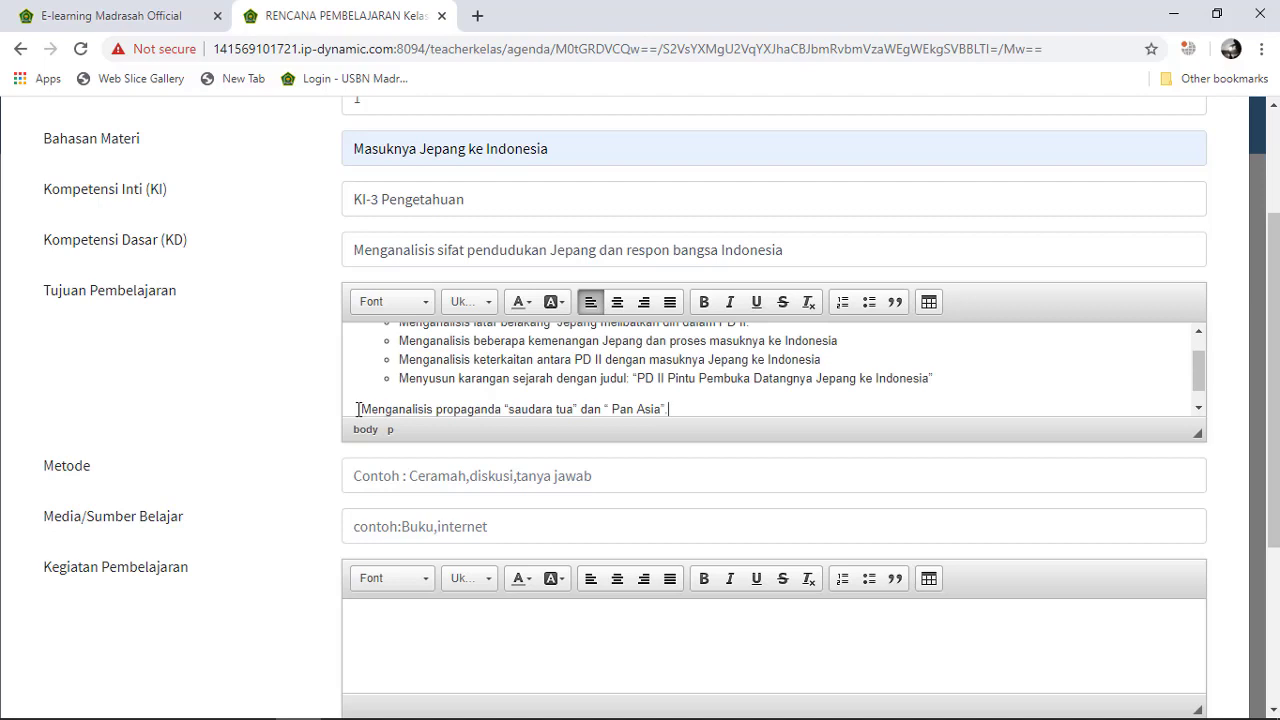
pyautogui.press('BackSpace')
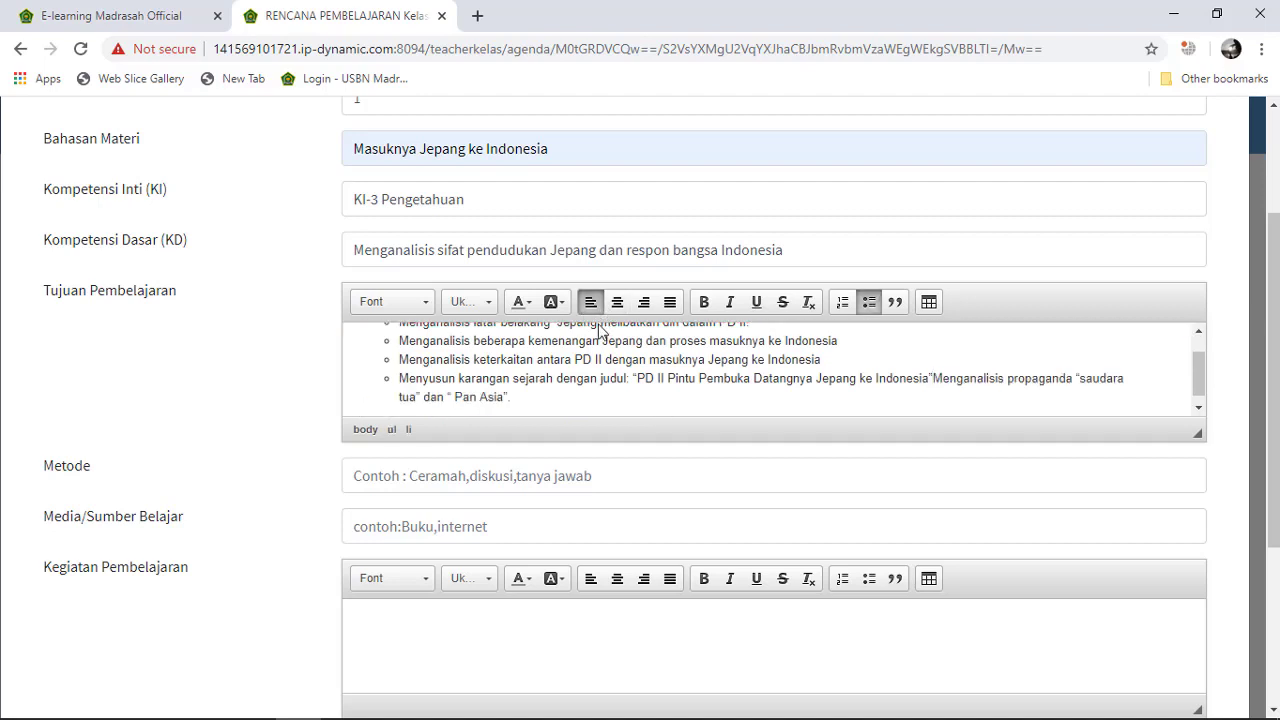
pyautogui.press('Return')
pyautogui.scroll(3, 604, 350)
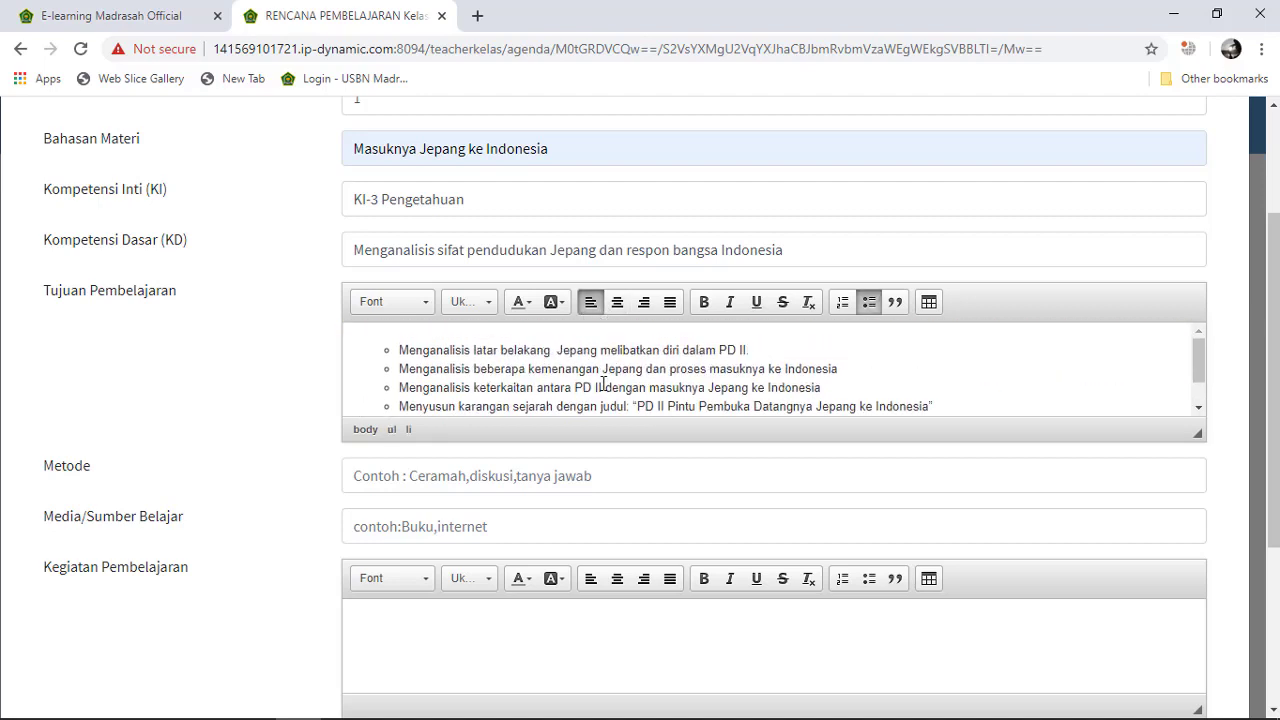
pyautogui.scroll(-1, 437, 475)
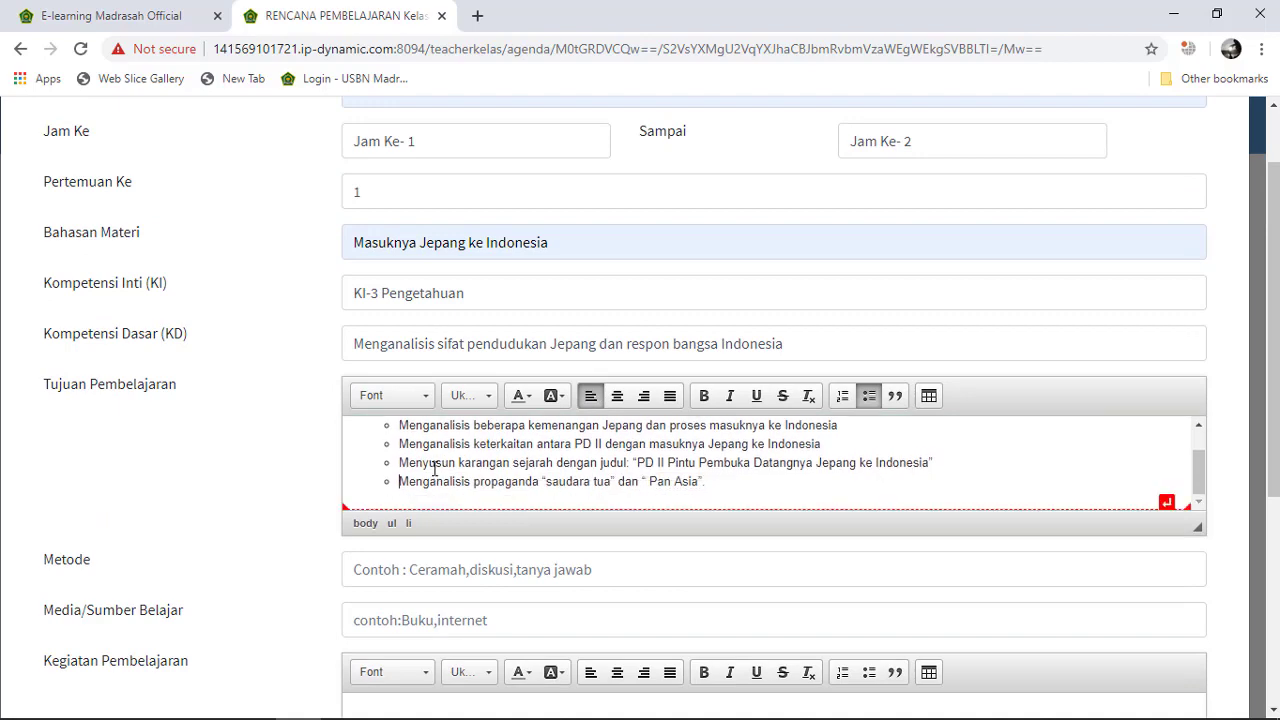
pyautogui.scroll(1, 410, 480)
pyautogui.scroll(-1, 415, 470)
pyautogui.scroll(-3, 424, 503)
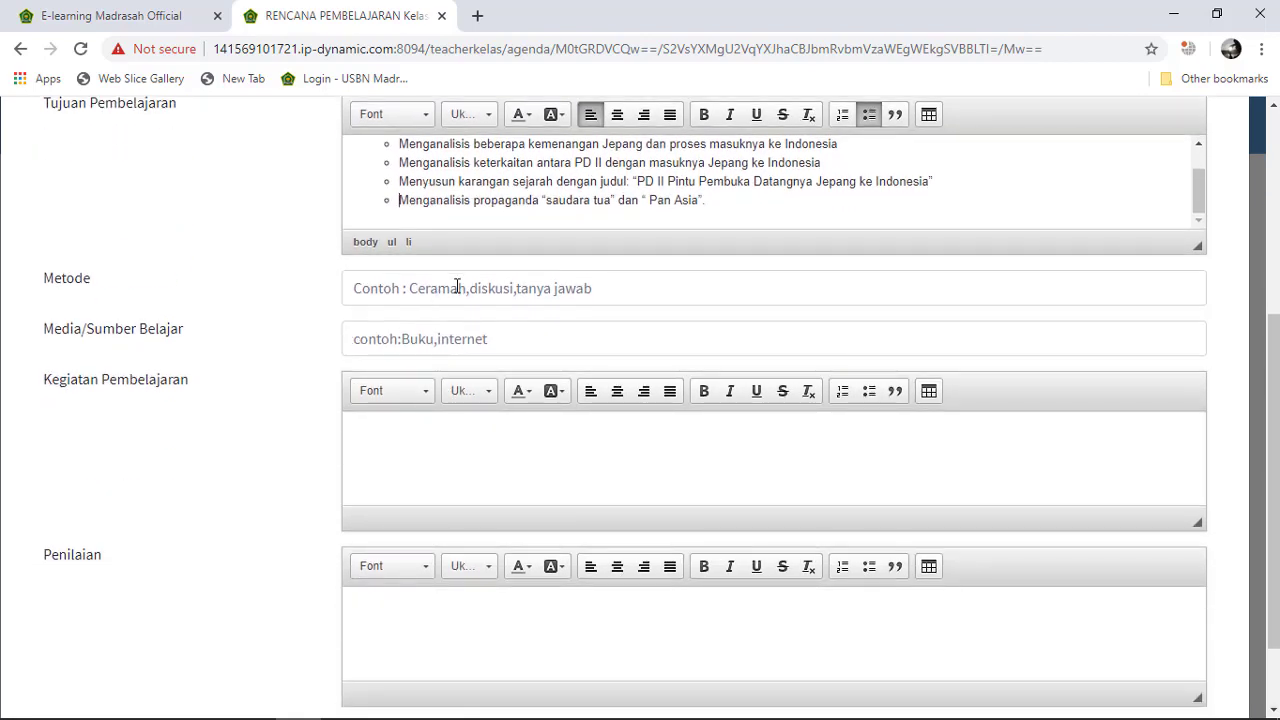
pyautogui.click(456, 287)
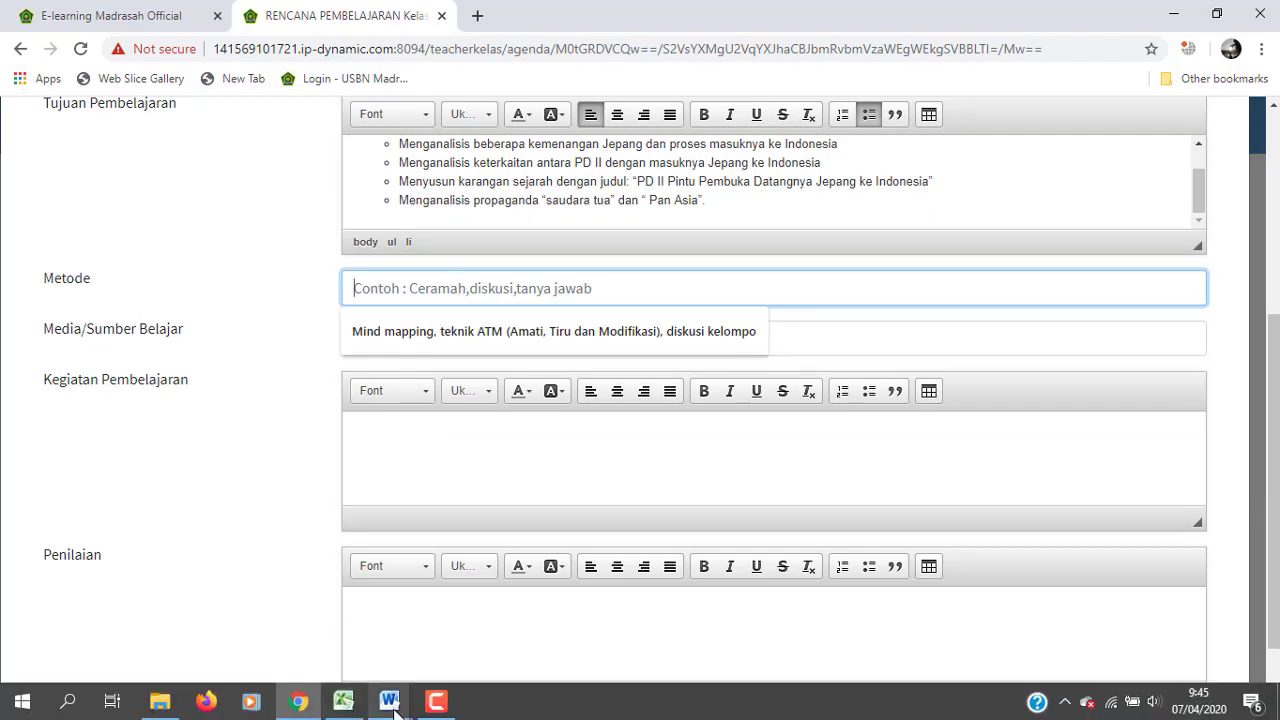
# Copy the Metode text 'Mind mapping, teknik ATM … penugasan' from the RPP KD 3.5 plan.
pyautogui.moveTo(394, 712)
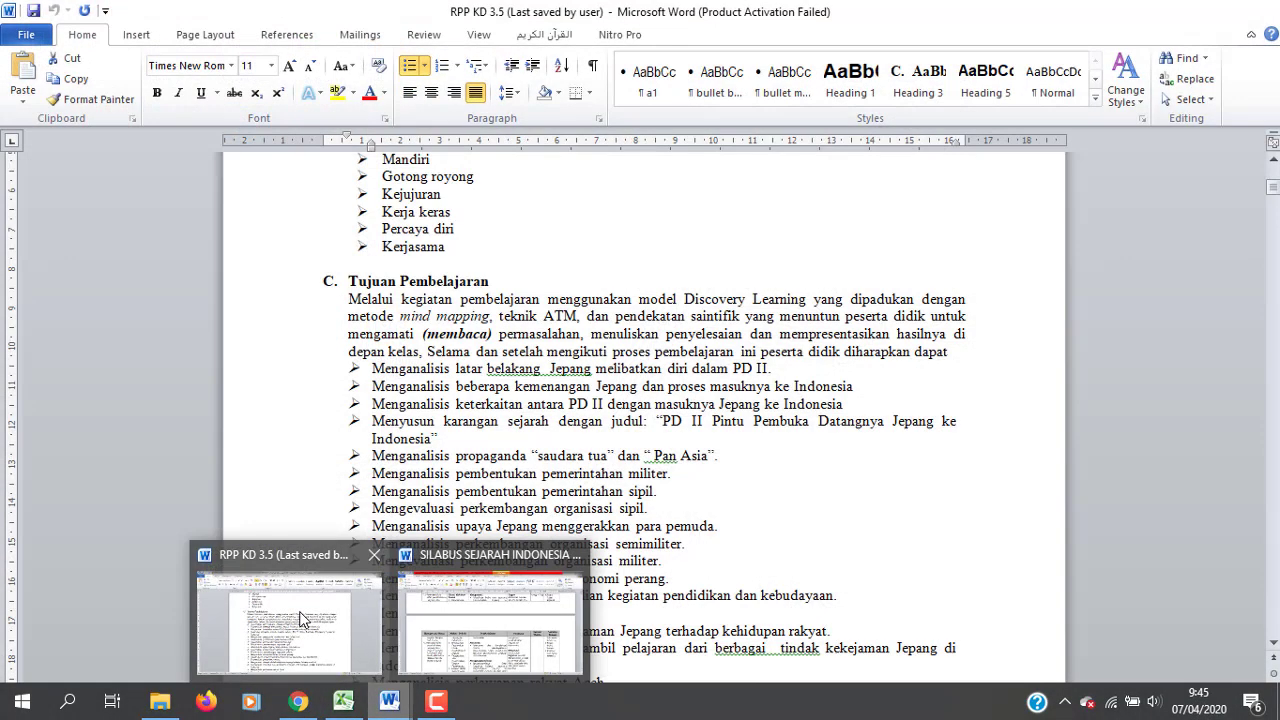
pyautogui.click(286, 606)
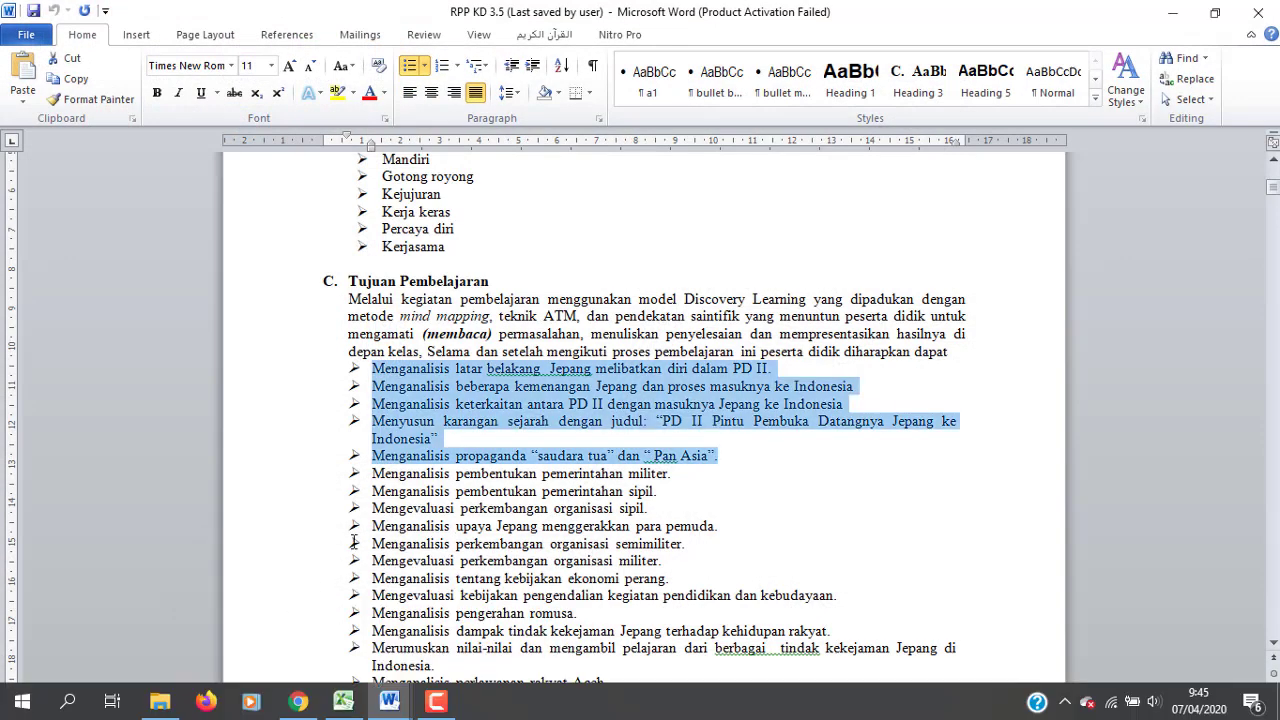
pyautogui.scroll(-20, 354, 541)
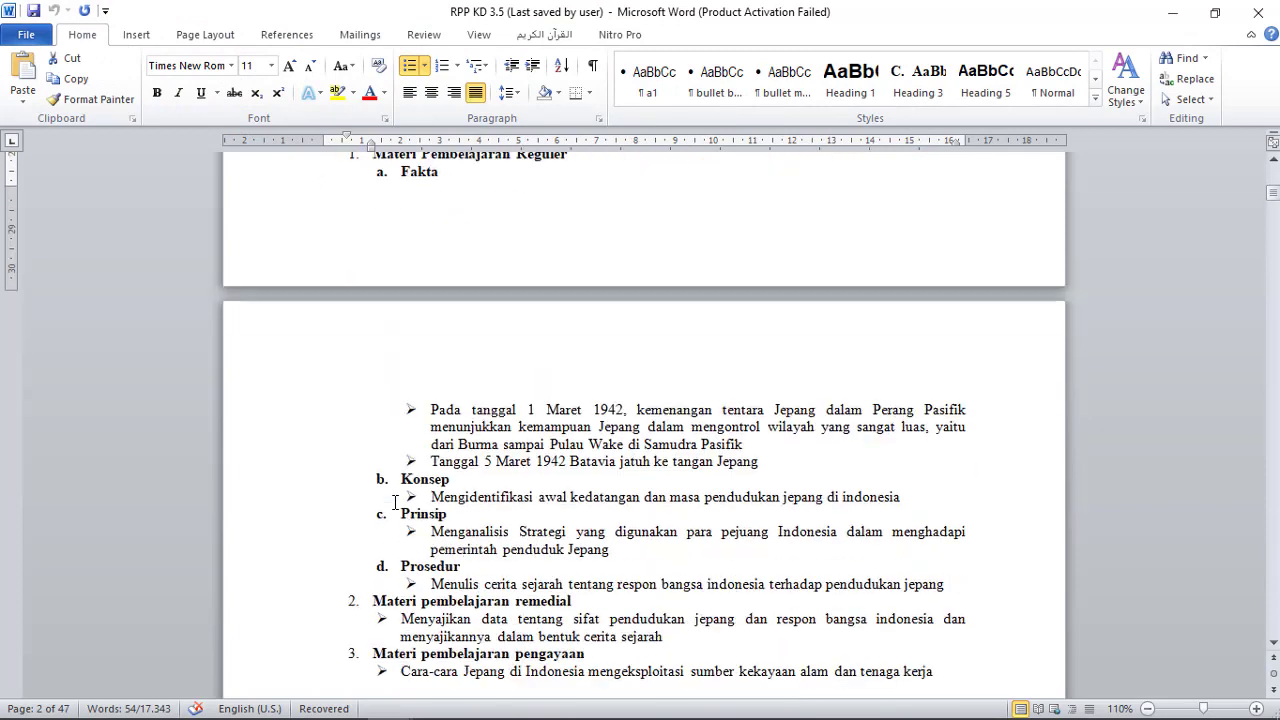
pyautogui.scroll(-5, 395, 502)
pyautogui.scroll(-1, 447, 437)
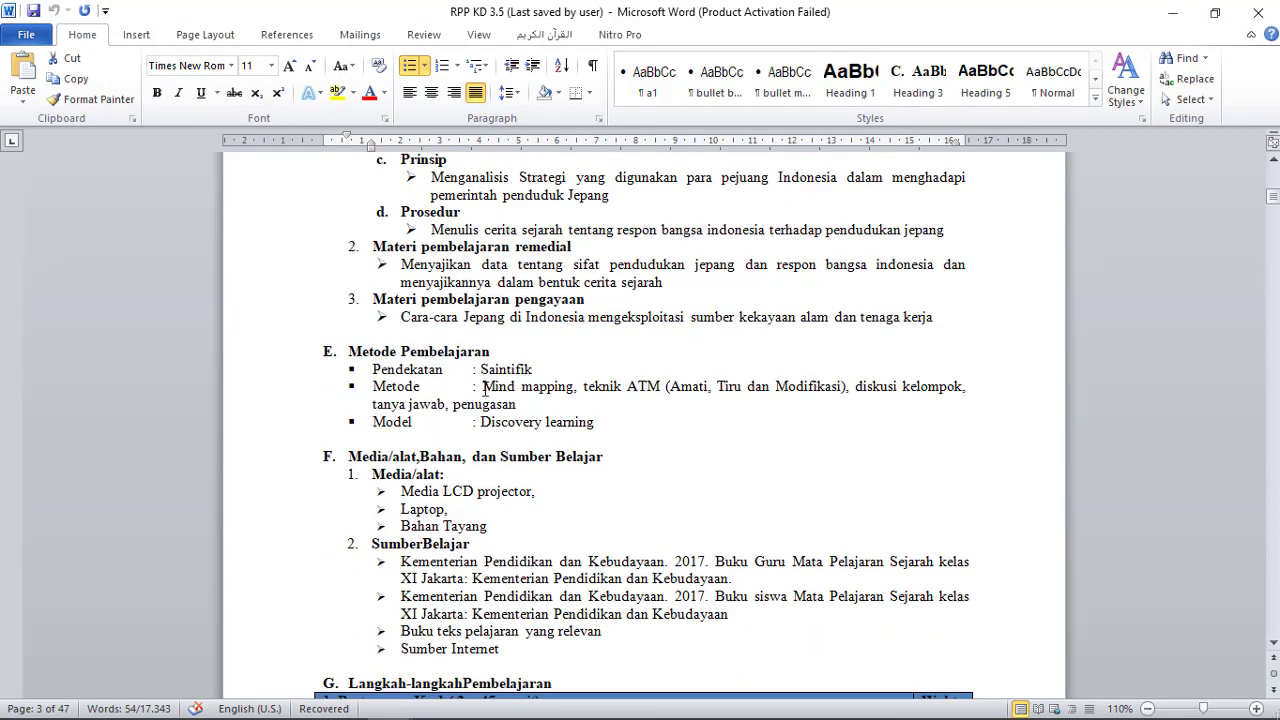
pyautogui.moveTo(485, 388); pyautogui.dragTo(520, 402)
pyautogui.hotkey('ctrl', 'c')
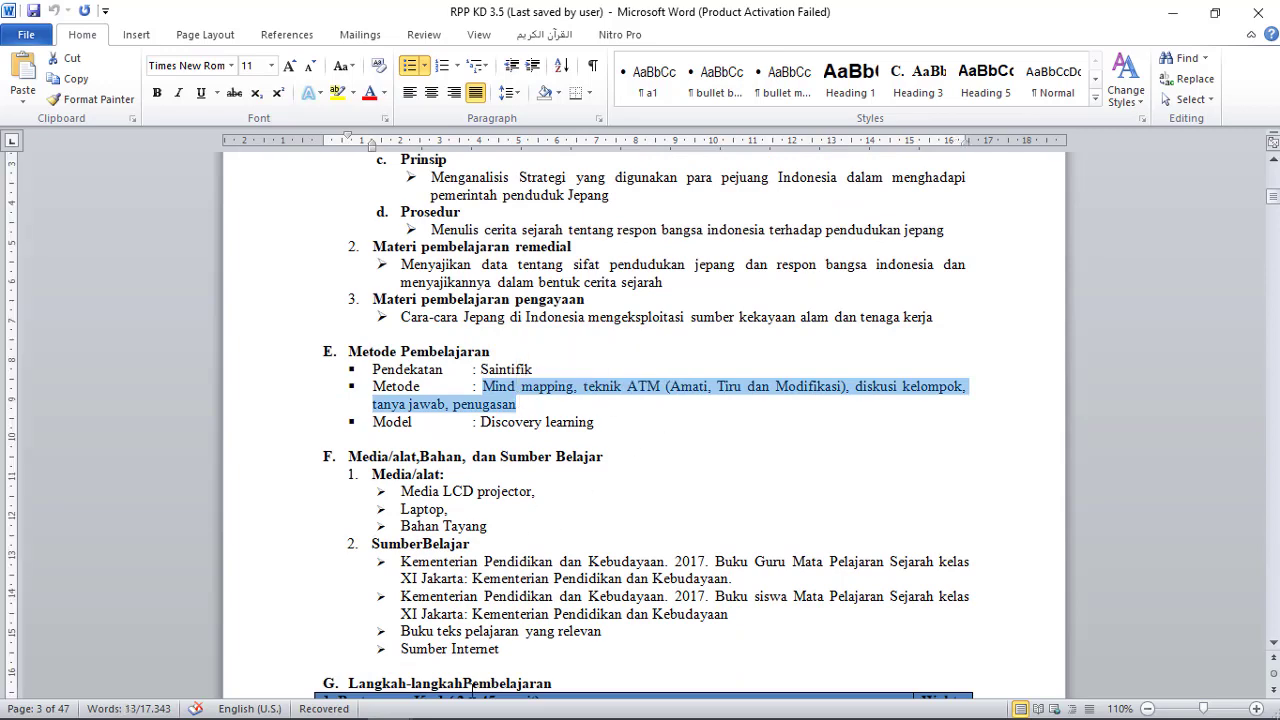
pyautogui.click(298, 706)
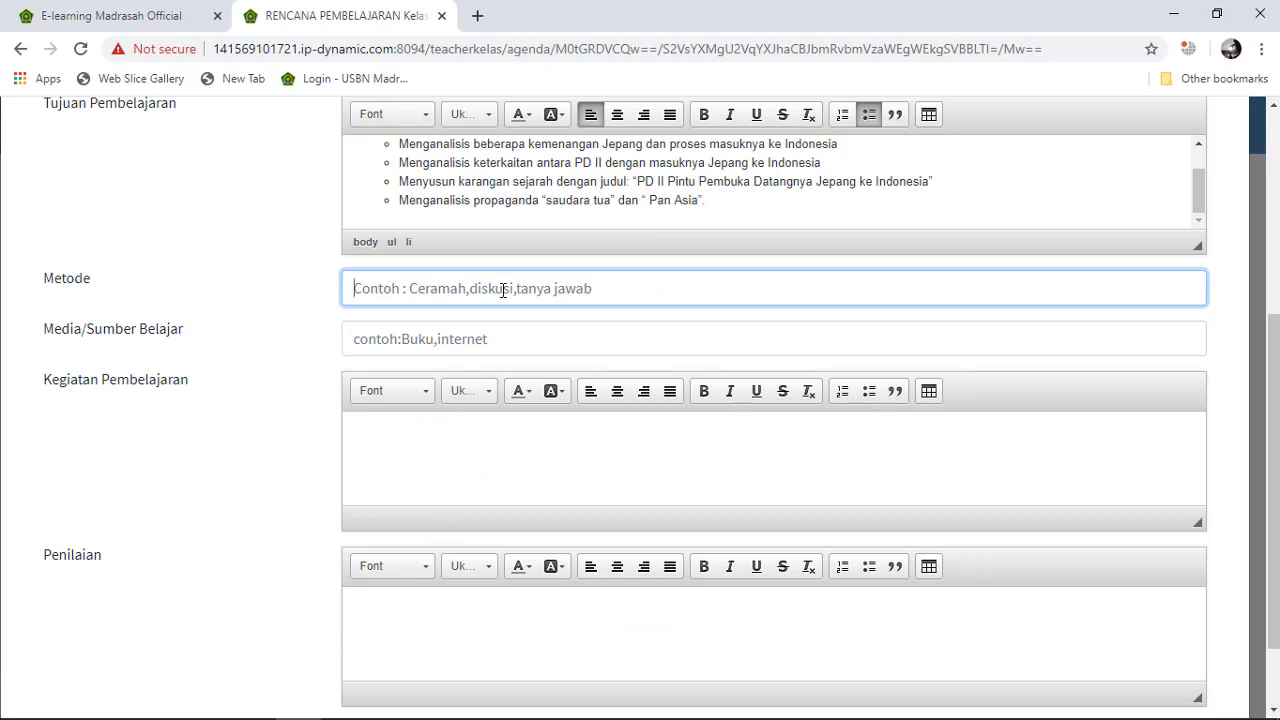
# Paste the copied methods into Metode and enter 'Buku Paket Sejarah Indonesia Kelas XI, Internet' as Media/Sumber Belajar.
pyautogui.hotkey('ctrl', 'v')
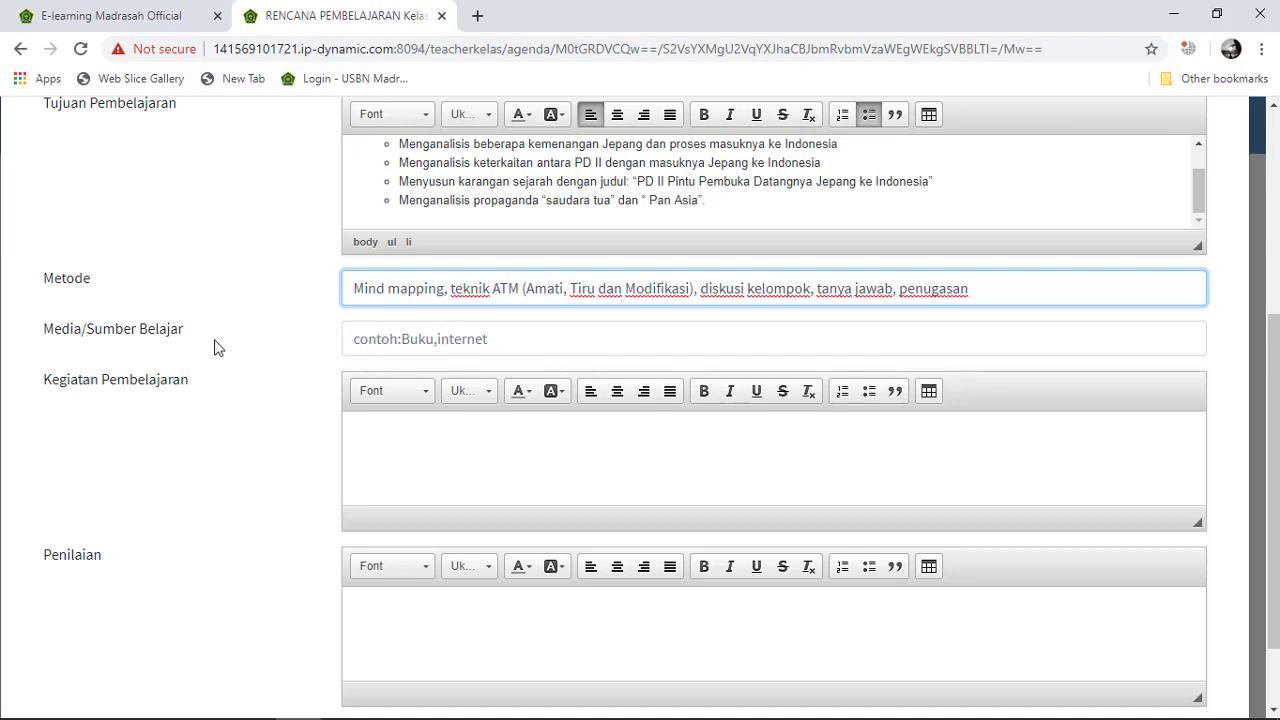
pyautogui.click(388, 340)
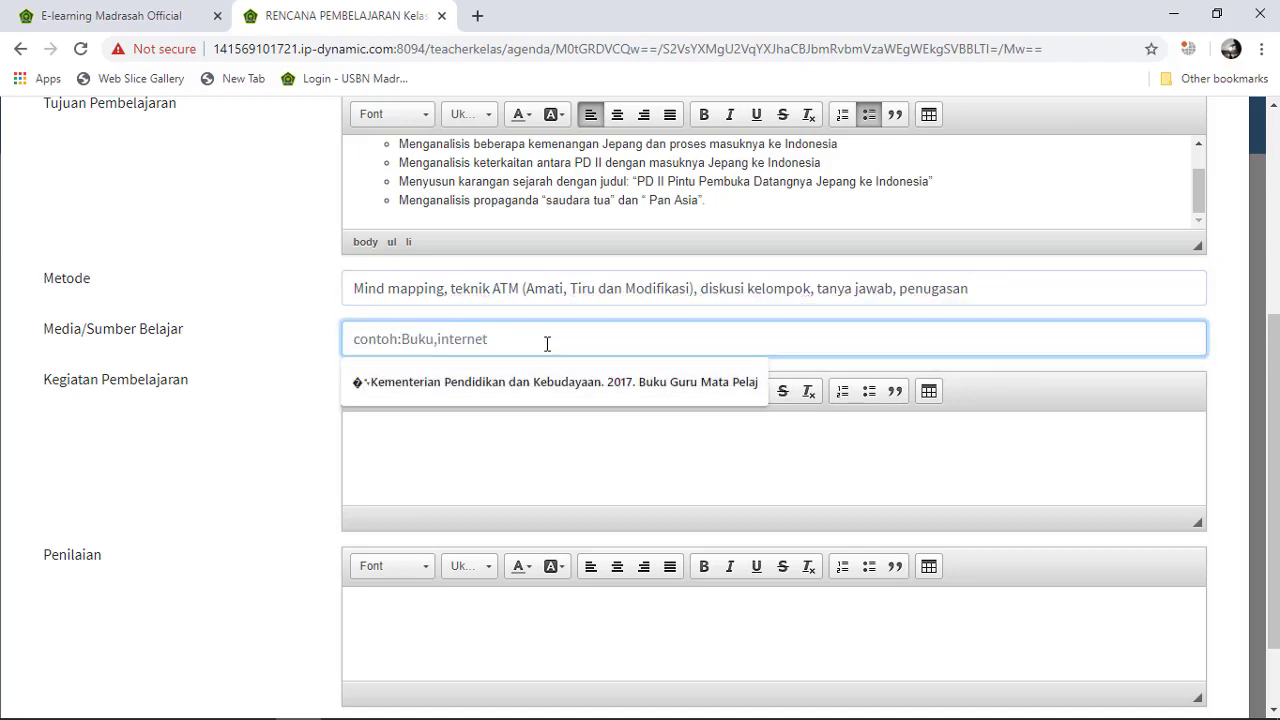
pyautogui.write('Buku Paket Sejrah I')
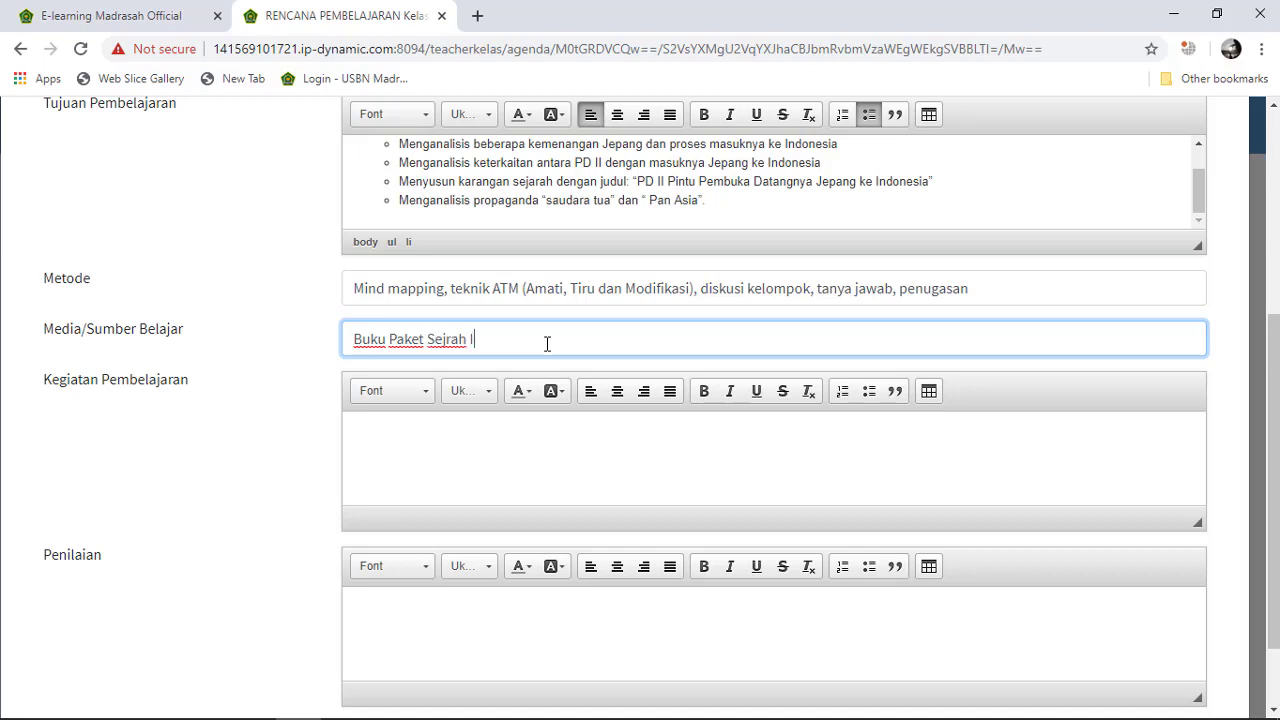
pyautogui.write('n')
pyautogui.press('BackSpace')
pyautogui.press('BackSpace')
pyautogui.write('Indonesia Kelas XI, Internet')
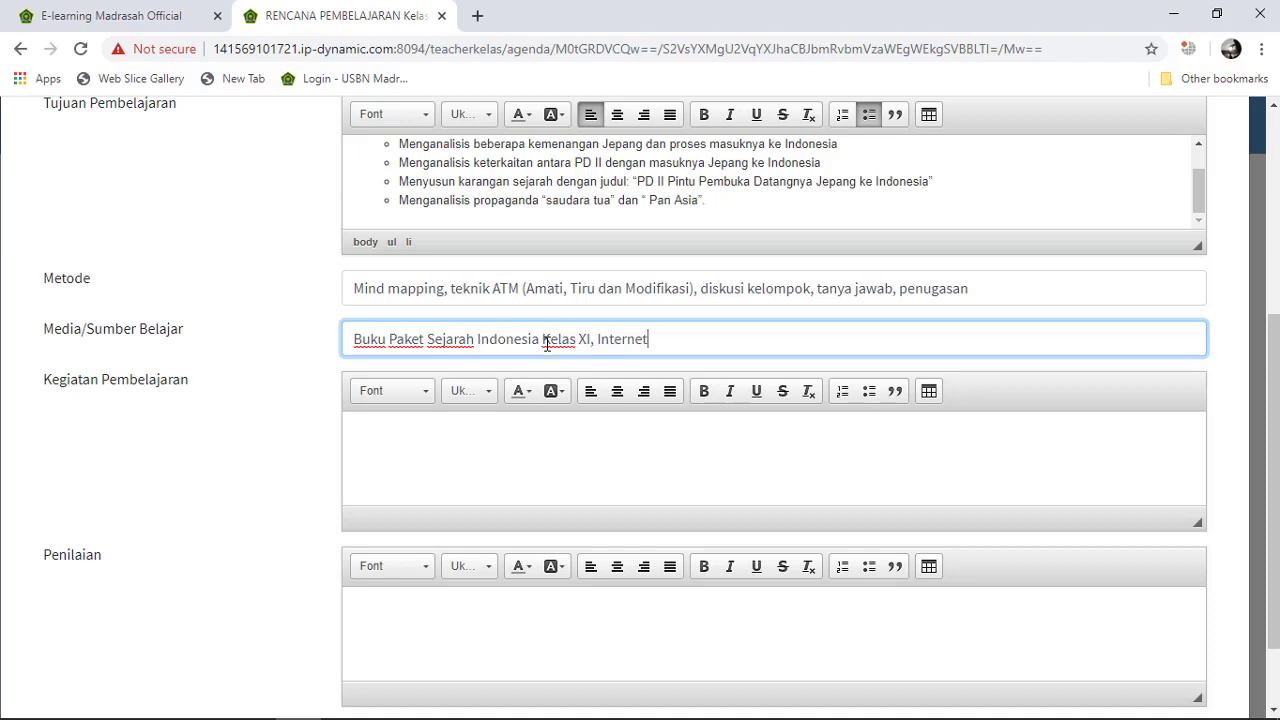
pyautogui.scroll(-2, 500, 453)
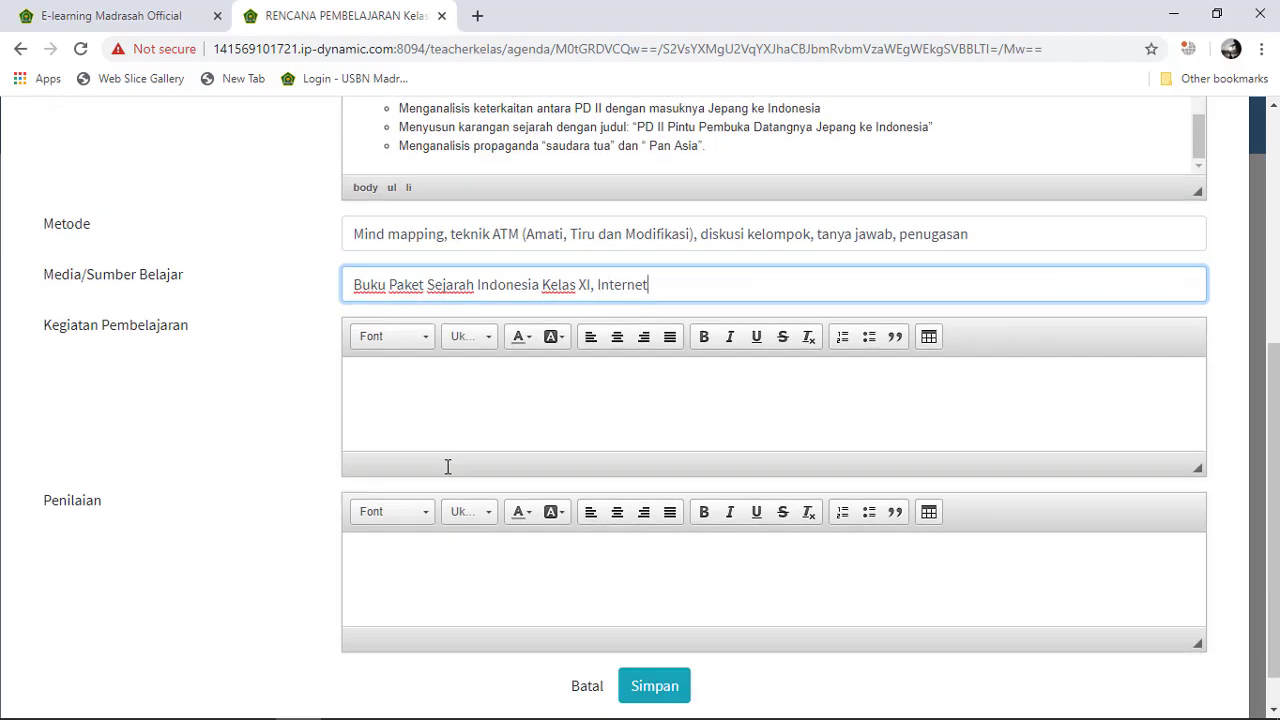
# Place the caret in the Kegiatan Pembelajaran editor and bring up the open Word windows.
pyautogui.click(507, 362)
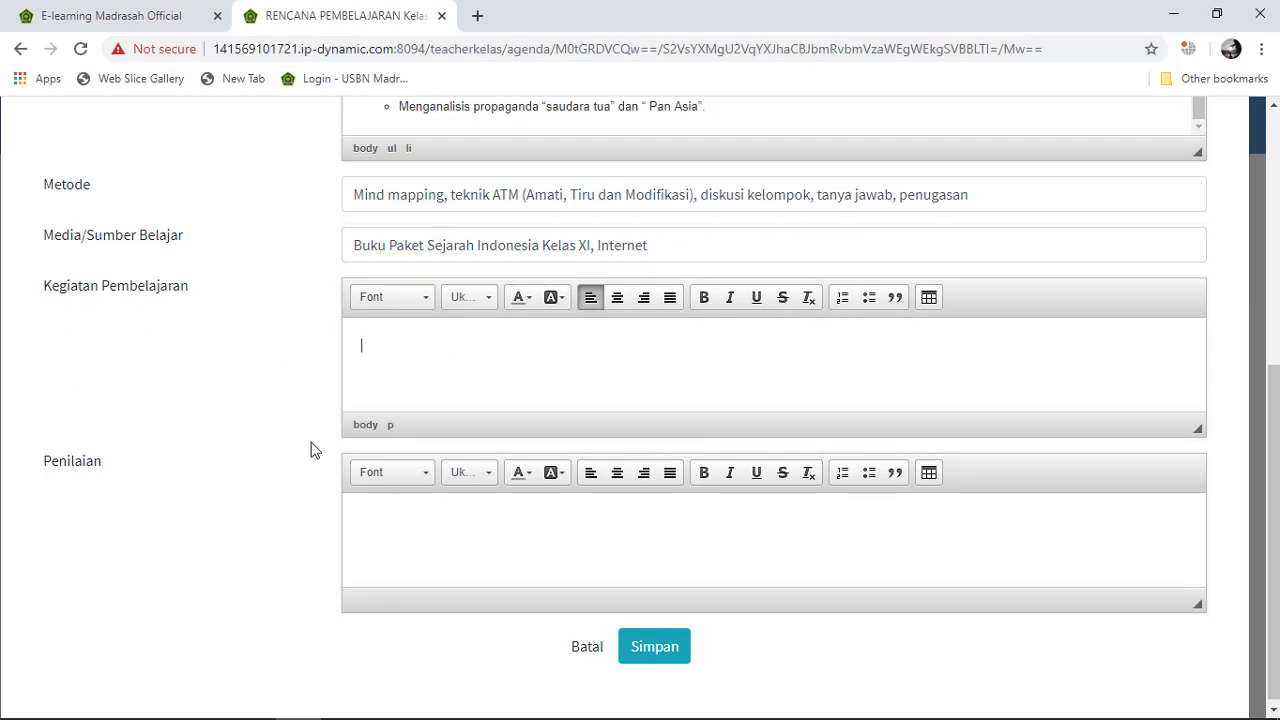
pyautogui.moveTo(330, 716)
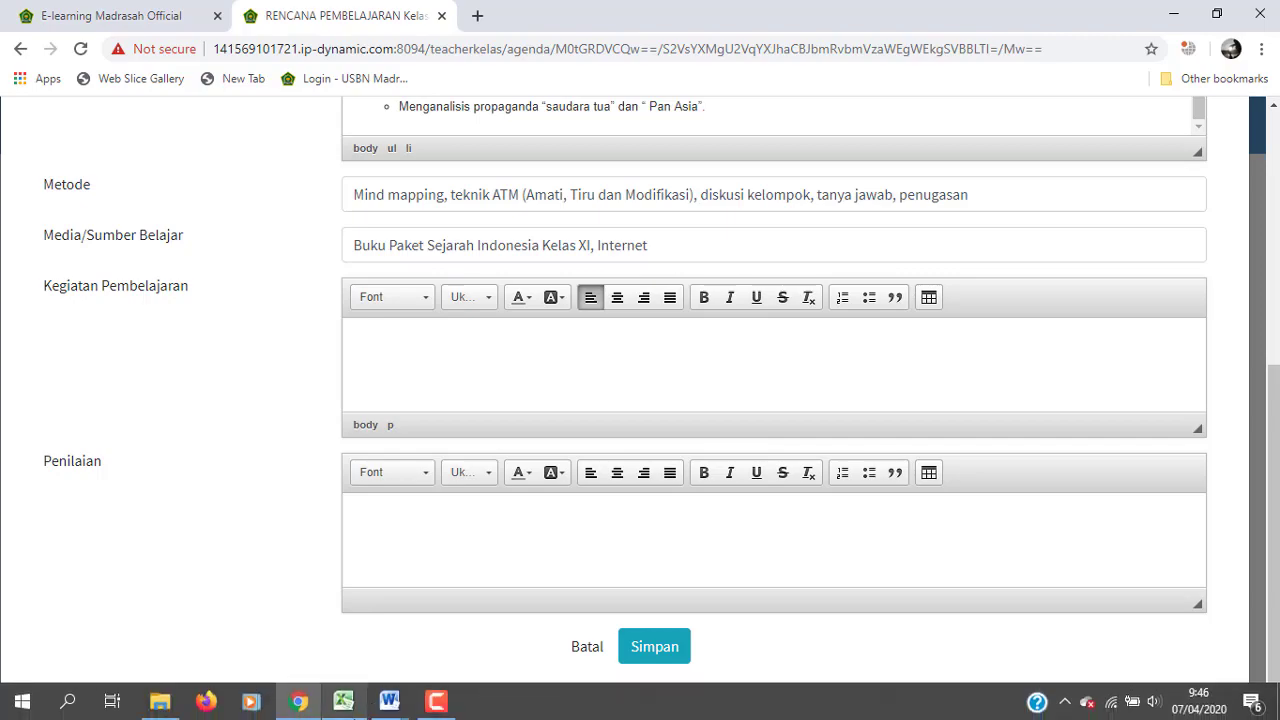
pyautogui.click(389, 701)
# Copy the KEGIATAN LITERASI stimulation text from RPP KD 3.5's Kegiatan Inti table and return to Chrome.
pyautogui.click(296, 621)
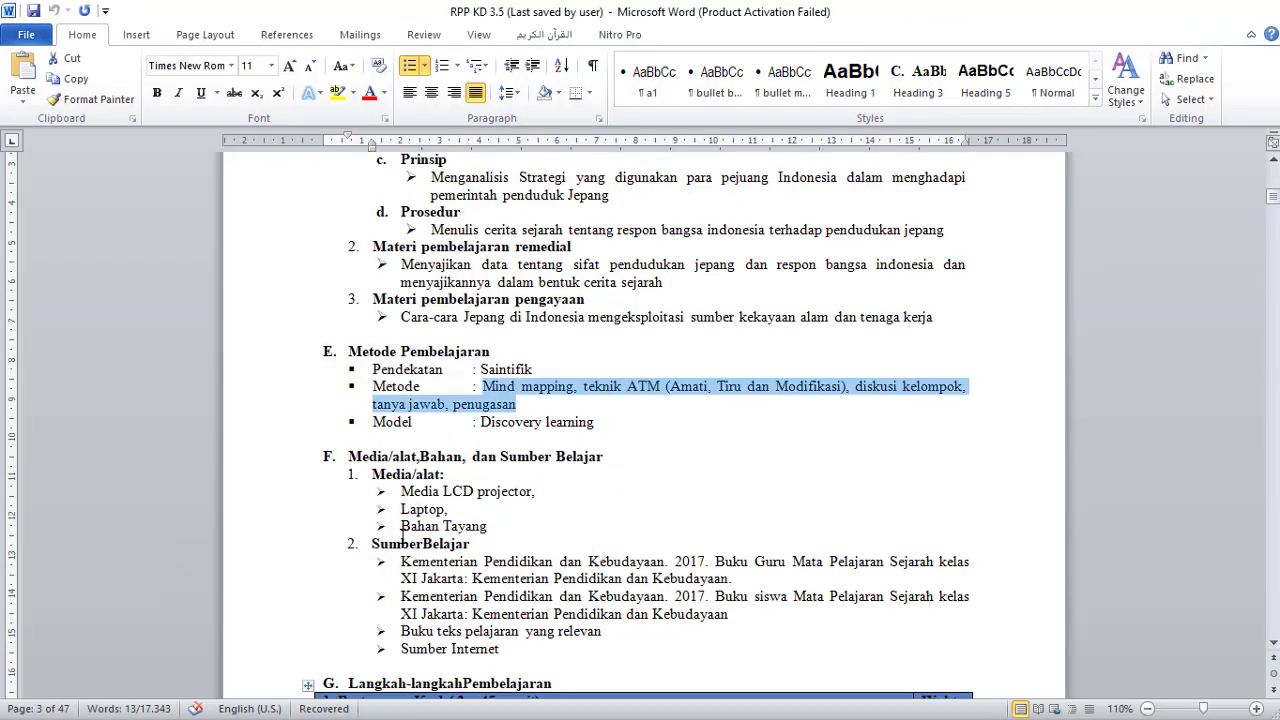
pyautogui.scroll(-15, 410, 530)
pyautogui.scroll(-12, 410, 530)
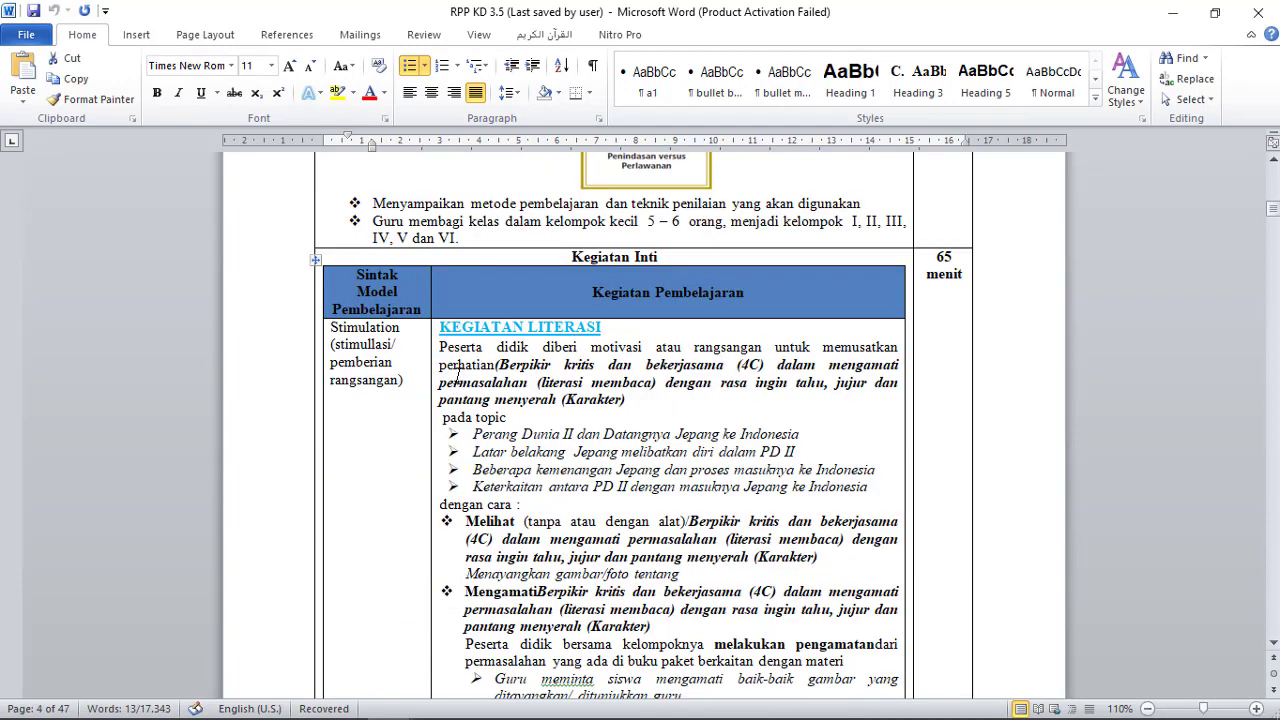
pyautogui.moveTo(440, 335); pyautogui.dragTo(900, 551)
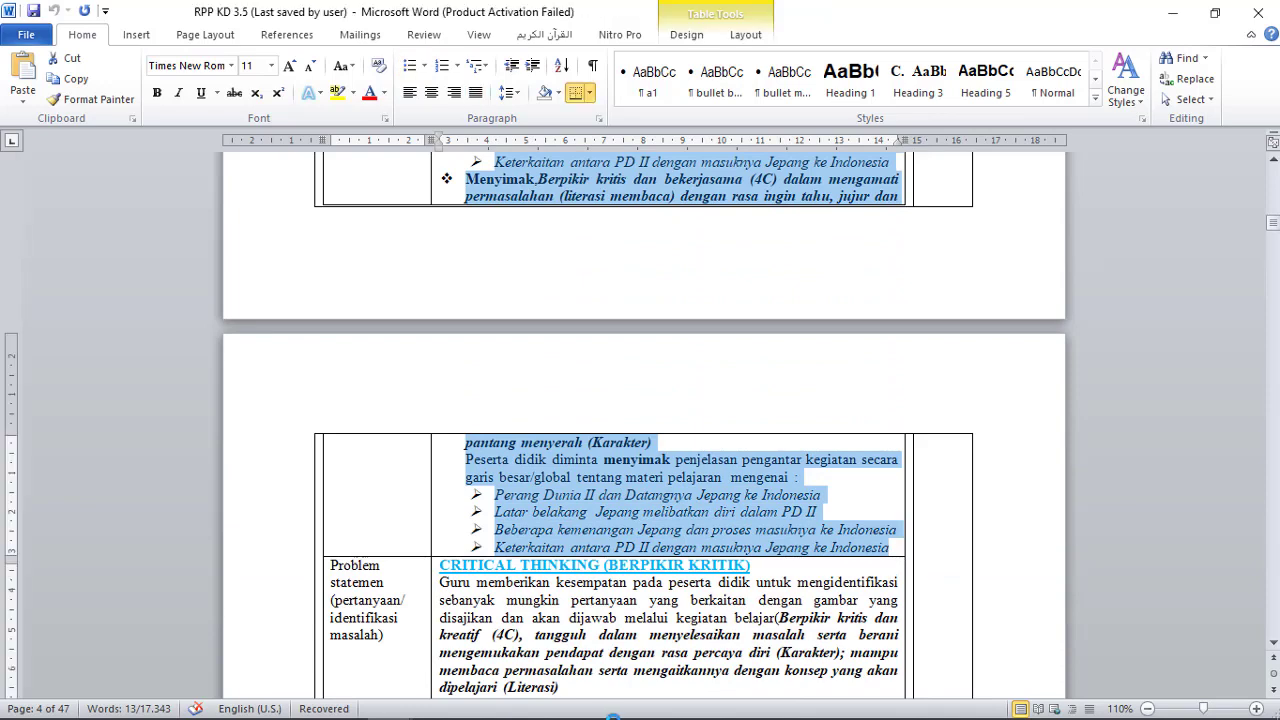
pyautogui.moveTo(612, 716)
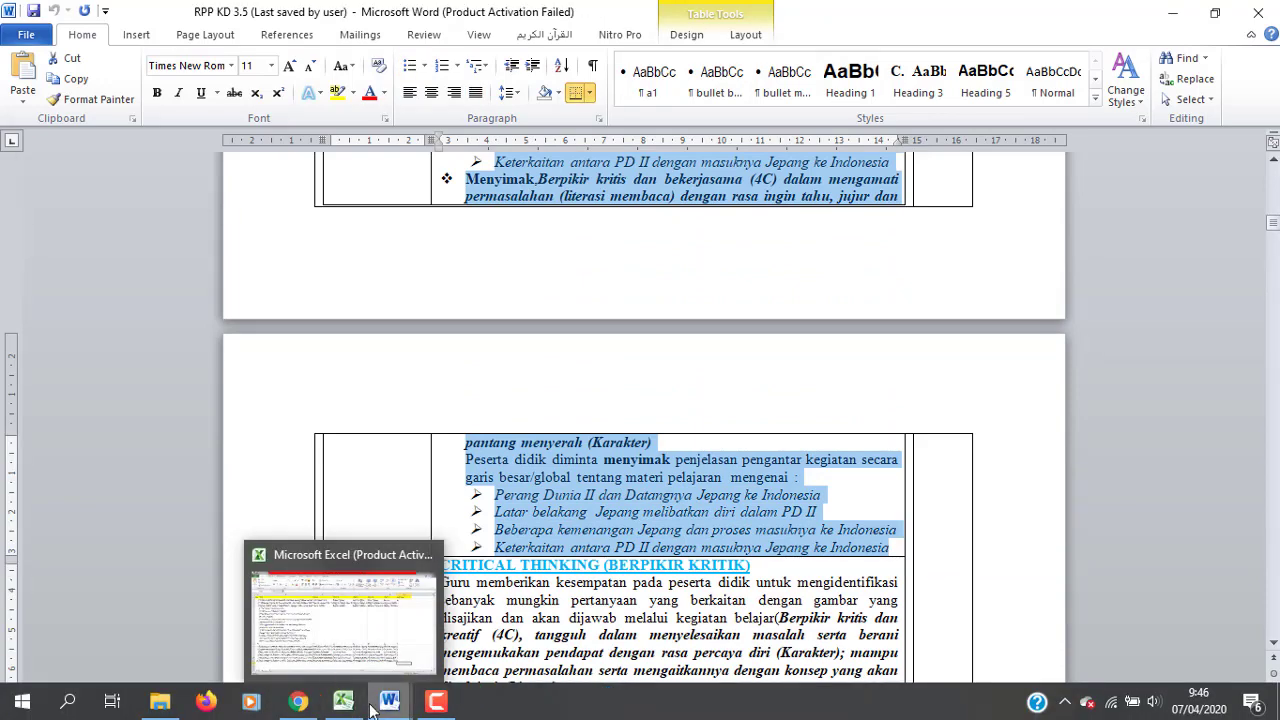
pyautogui.click(298, 701)
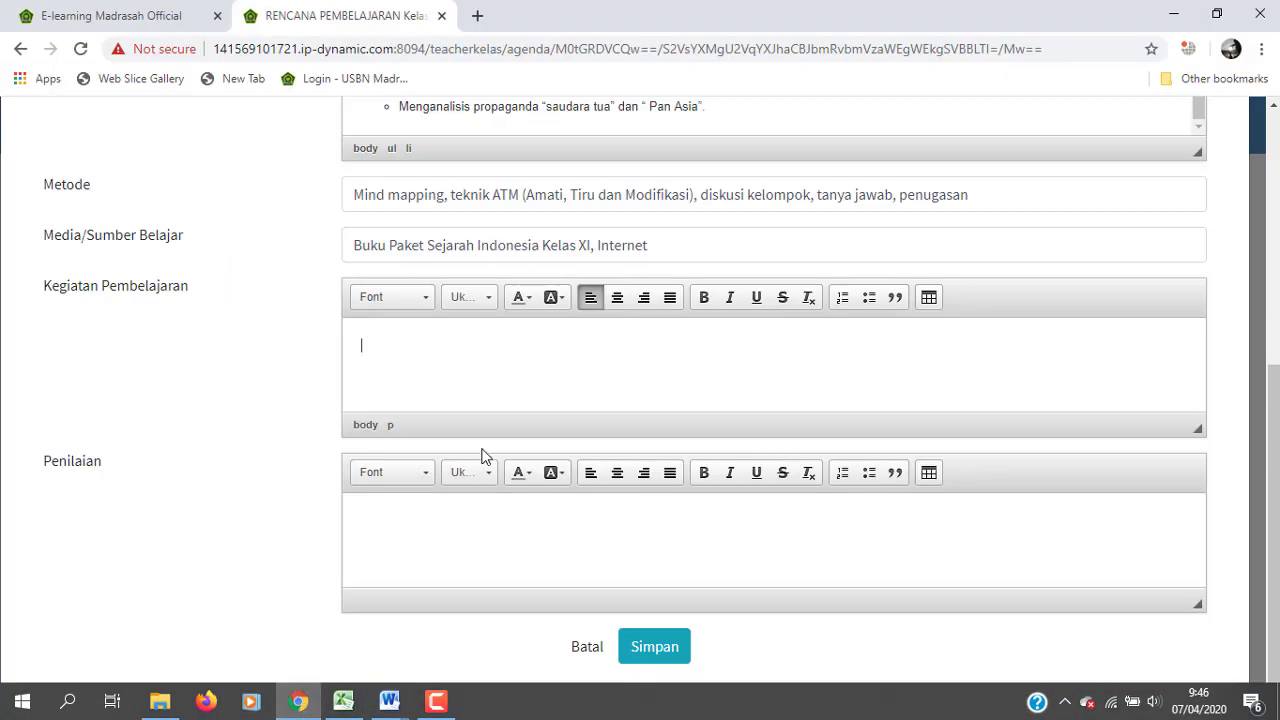
# Paste the KEGIATAN LITERASI stimulation text into Kegiatan Pembelajaran, then move into the Penilaian field.
pyautogui.click(509, 382)
pyautogui.hotkey('ctrl', 'v')
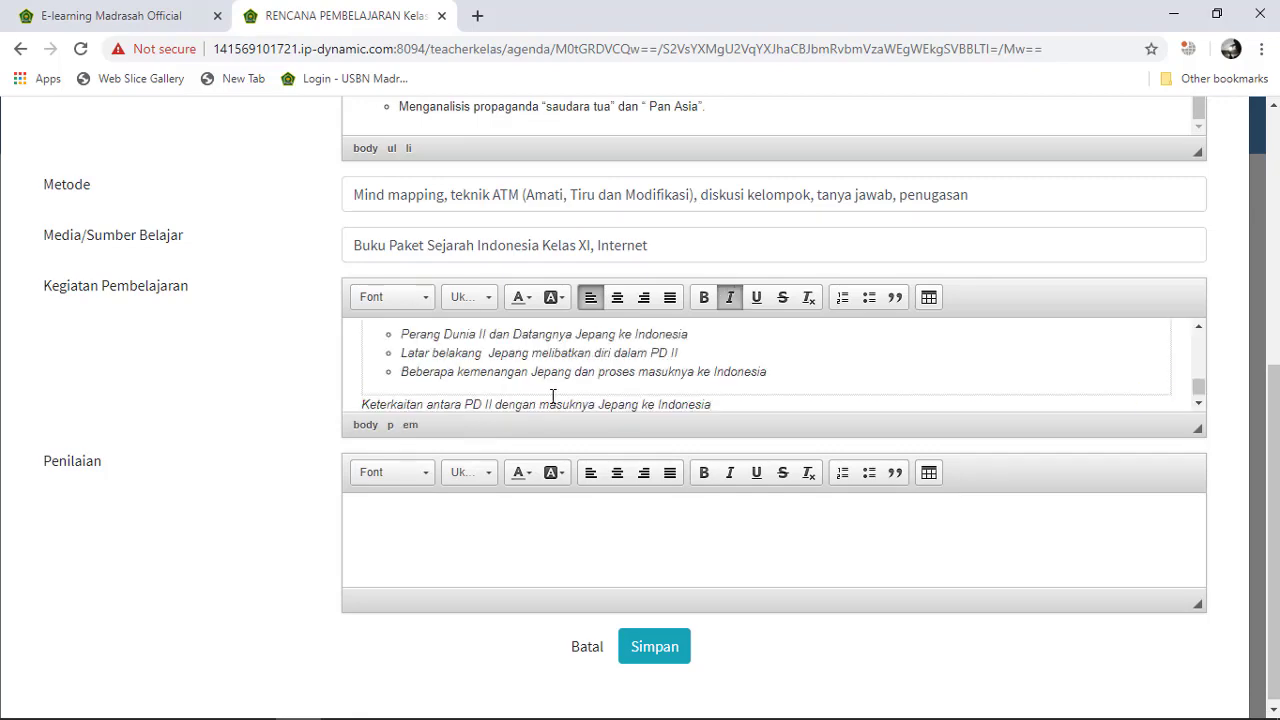
pyautogui.scroll(10, 553, 395)
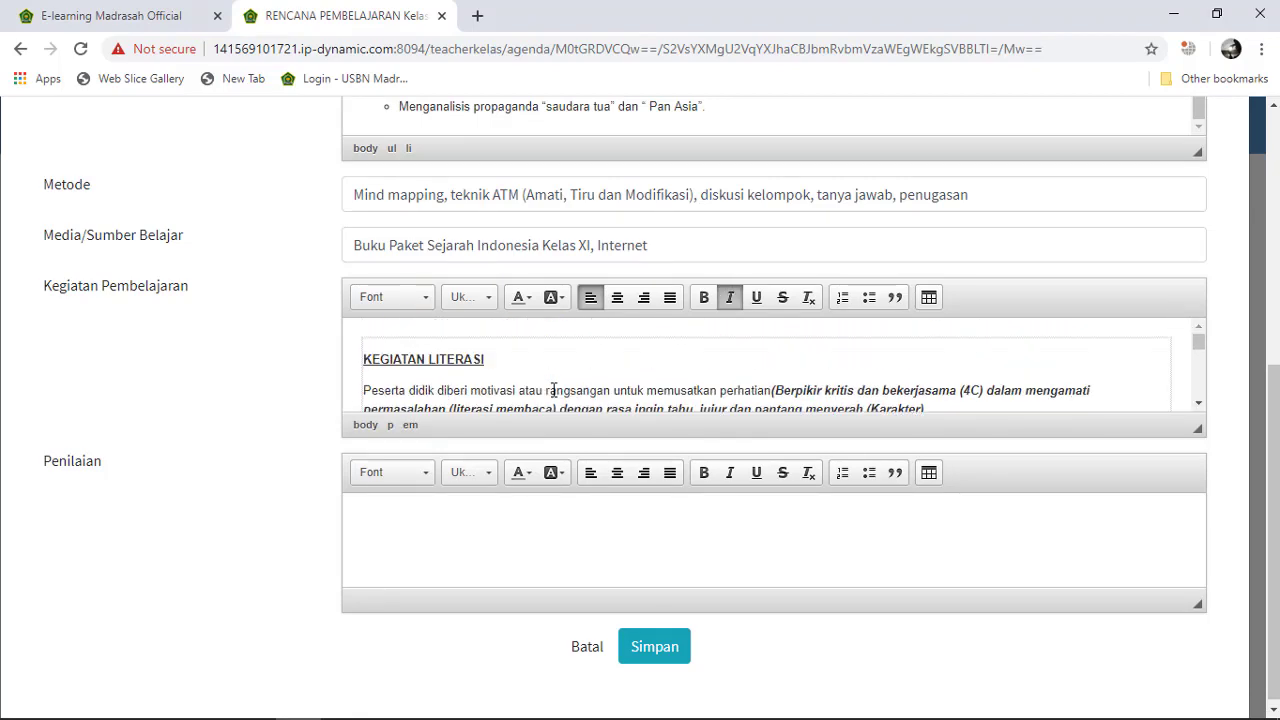
pyautogui.click(498, 523)
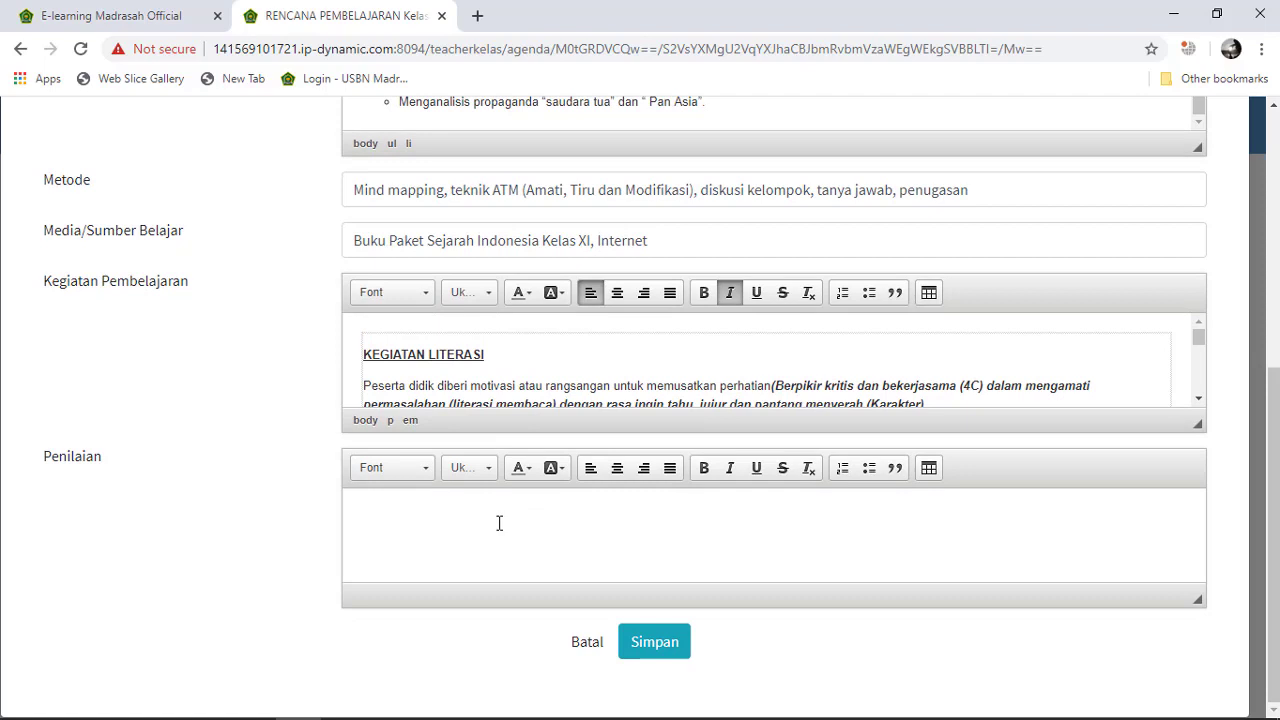
pyautogui.click(499, 523)
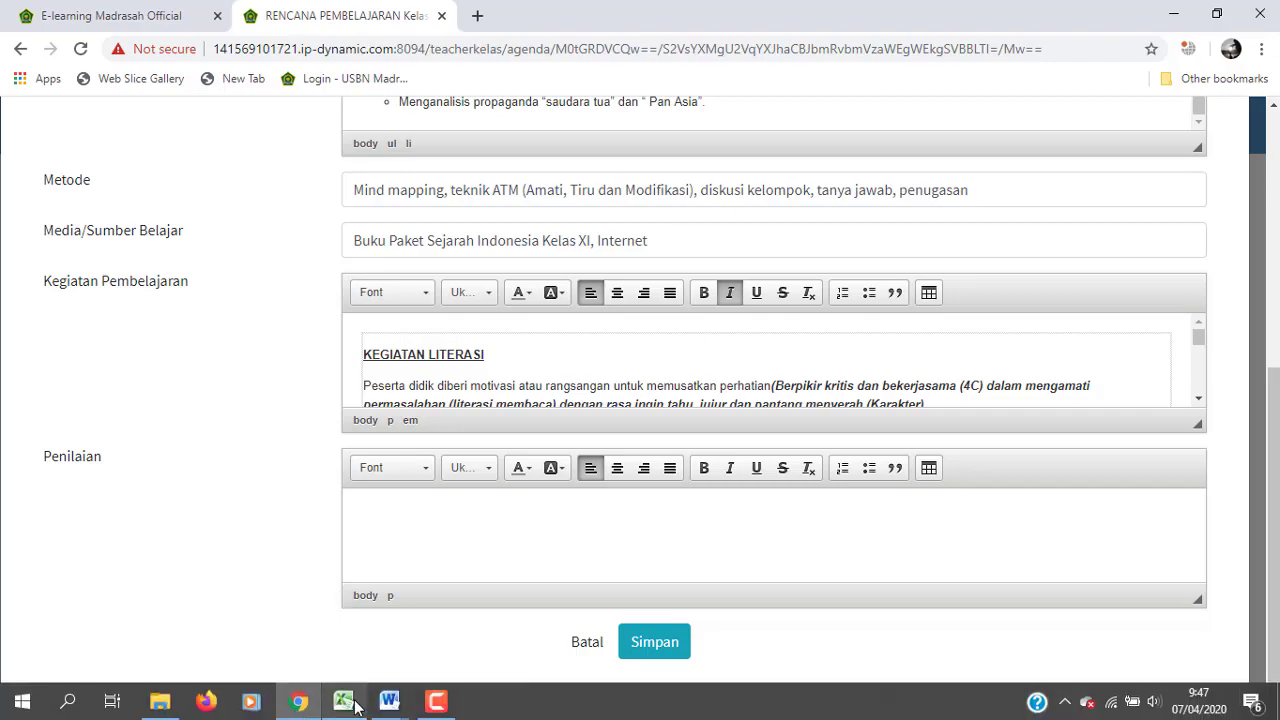
pyautogui.click(392, 701)
# Copy table c of section F in RPP KD 3.5, then return to the form's Penilaian field.
pyautogui.click(286, 605)
pyautogui.scroll(-15, 632, 470)
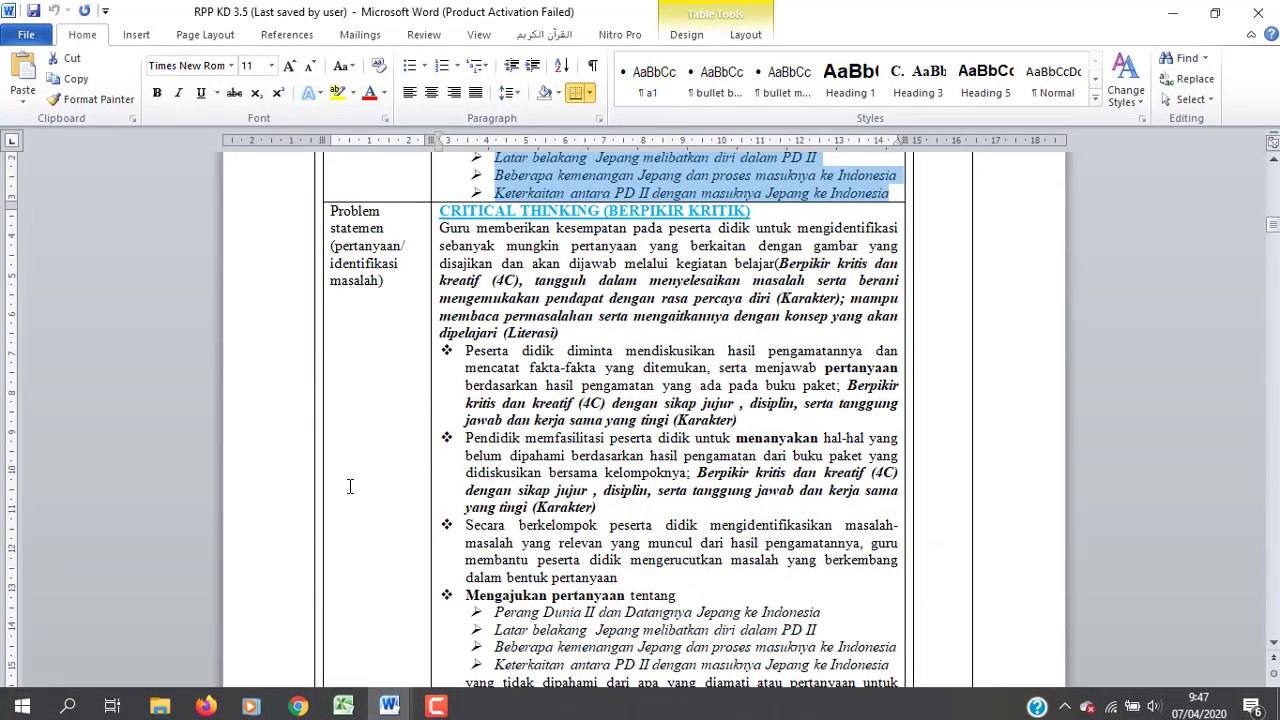
pyautogui.scroll(-1, 632, 470)
pyautogui.moveTo(1273, 231); pyautogui.dragTo(1274, 612)
pyautogui.scroll(-12, 622, 420)
pyautogui.scroll(8, 863, 471)
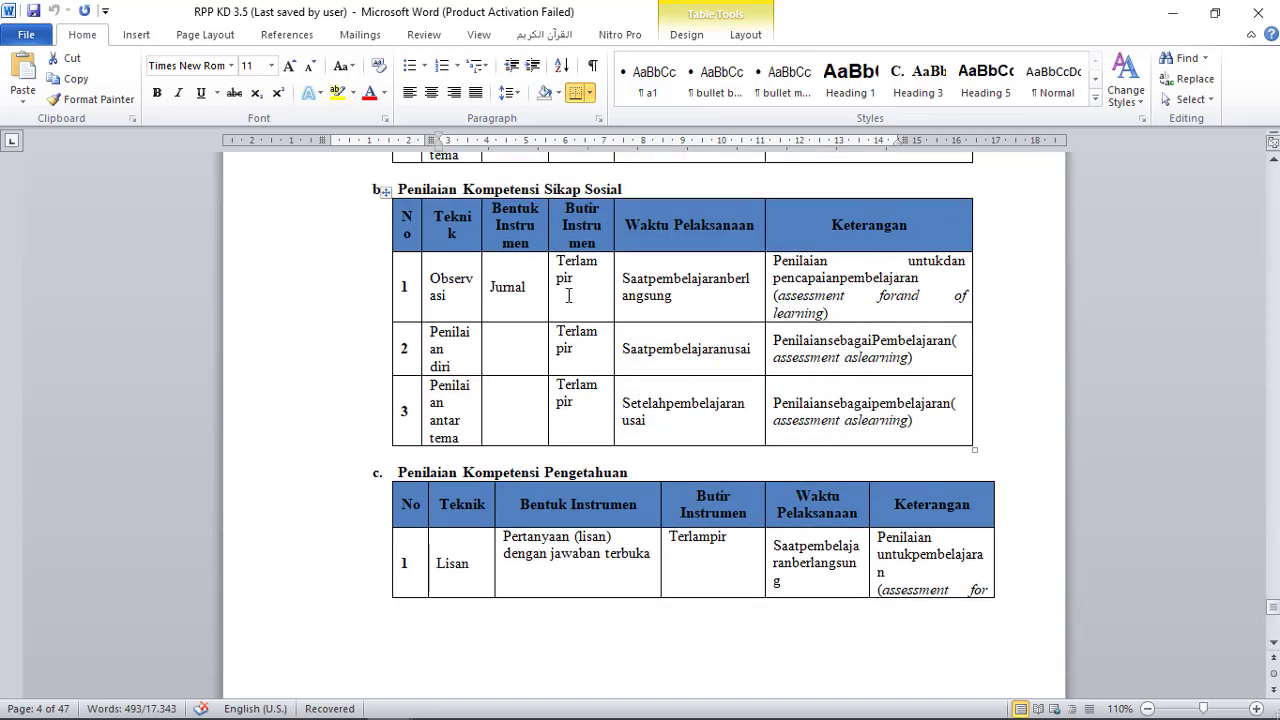
pyautogui.scroll(6, 479, 257)
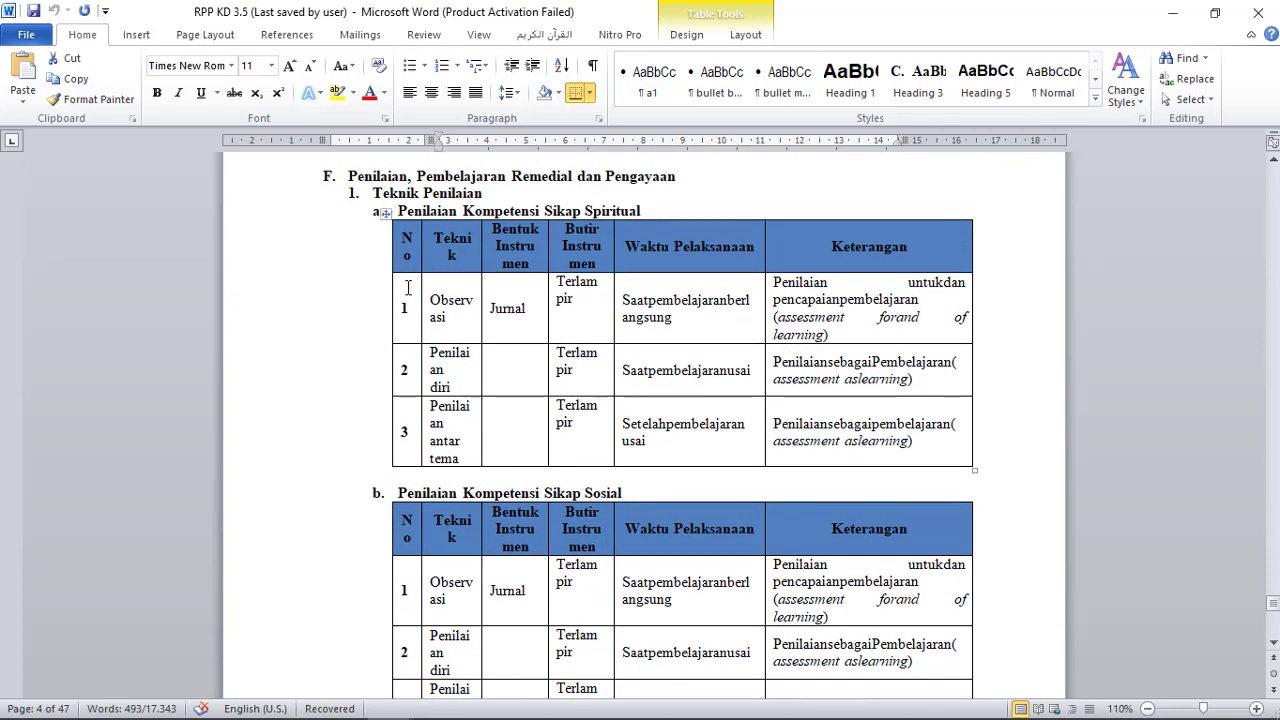
pyautogui.scroll(1, 388, 220)
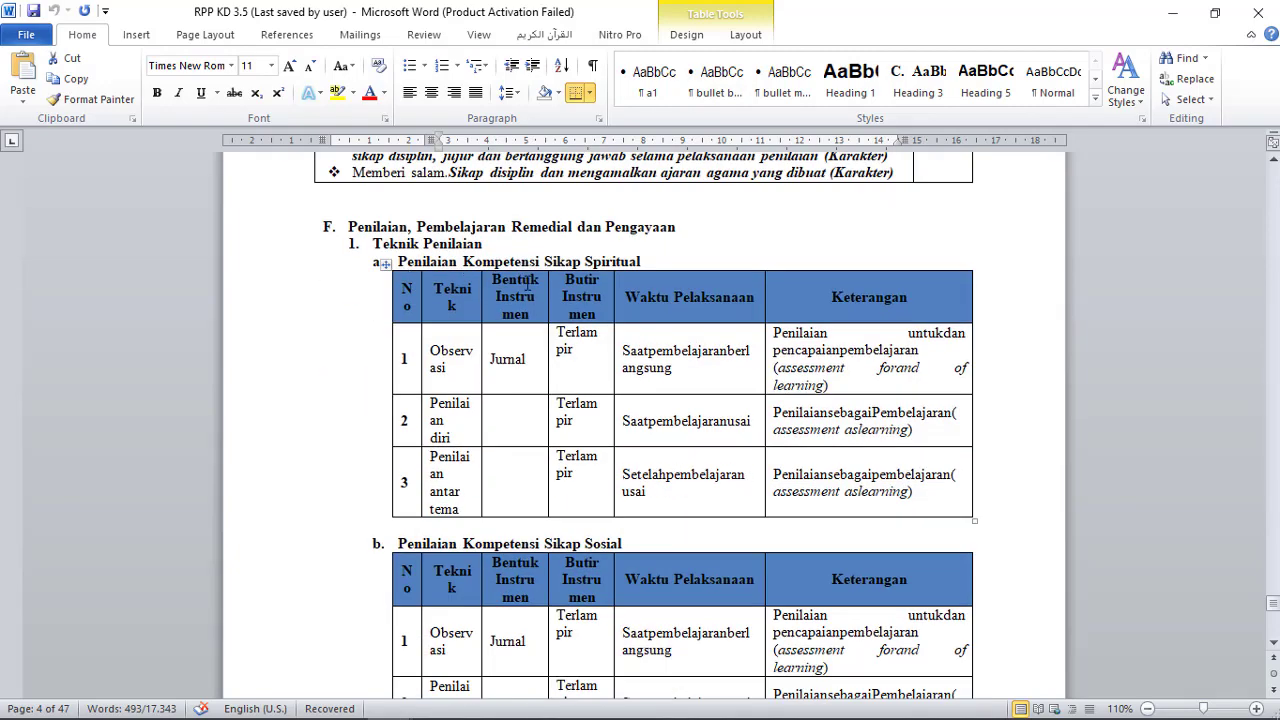
pyautogui.scroll(-9, 620, 322)
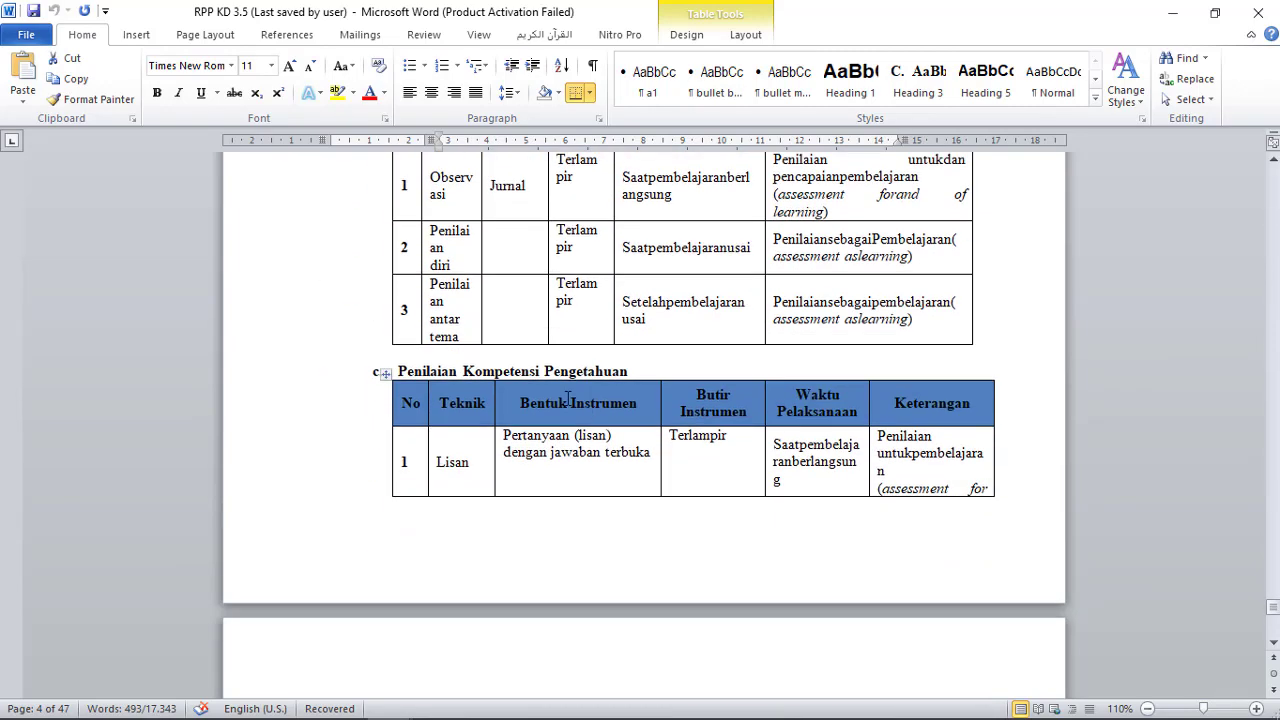
pyautogui.click(384, 374)
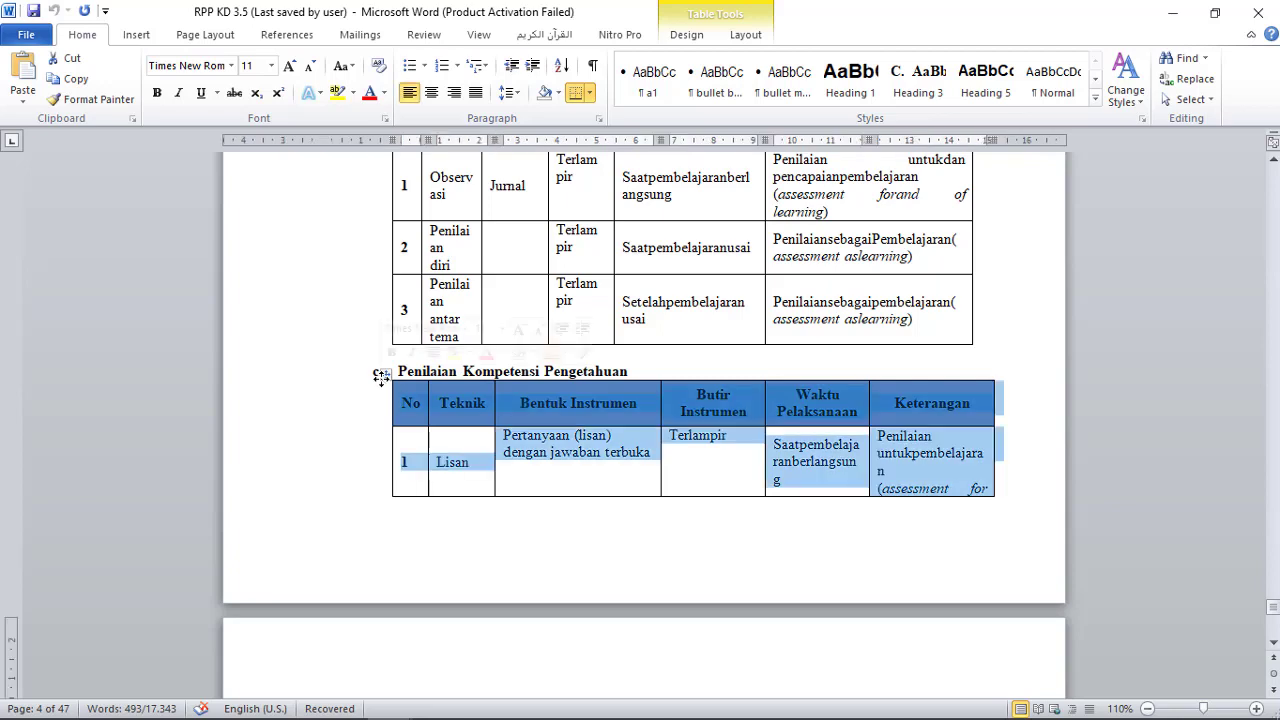
pyautogui.scroll(-6, 464, 413)
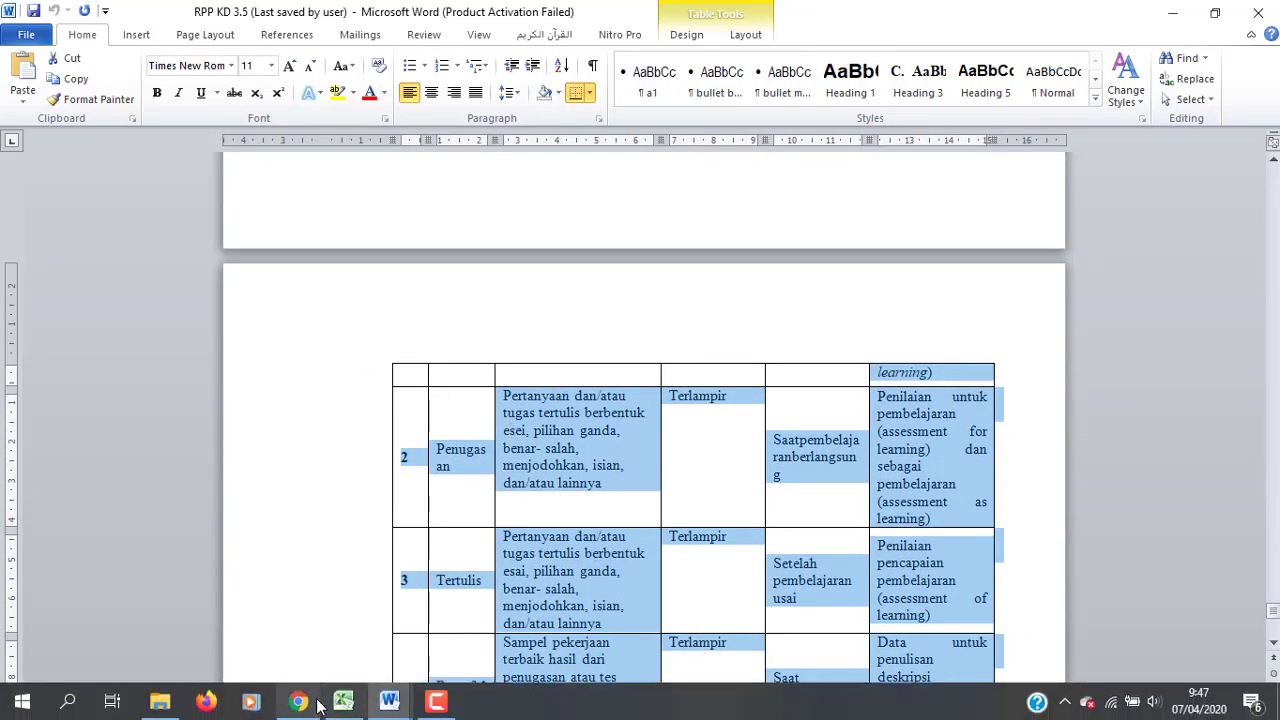
pyautogui.click(298, 701)
pyautogui.click(434, 524)
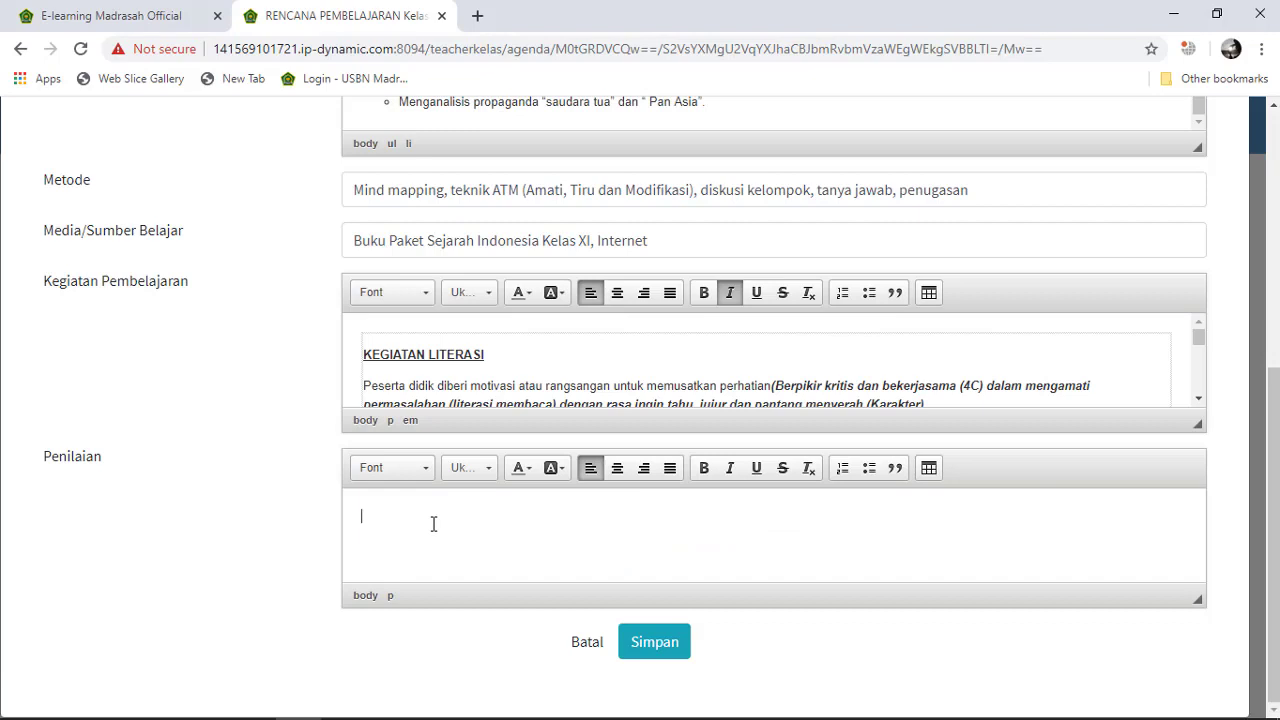
# Paste the Lisan, Penugasan and Tertulis assessment table into Penilaian and save with Simpan.
pyautogui.hotkey('ctrl', 'v')
pyautogui.scroll(3, 958, 557)
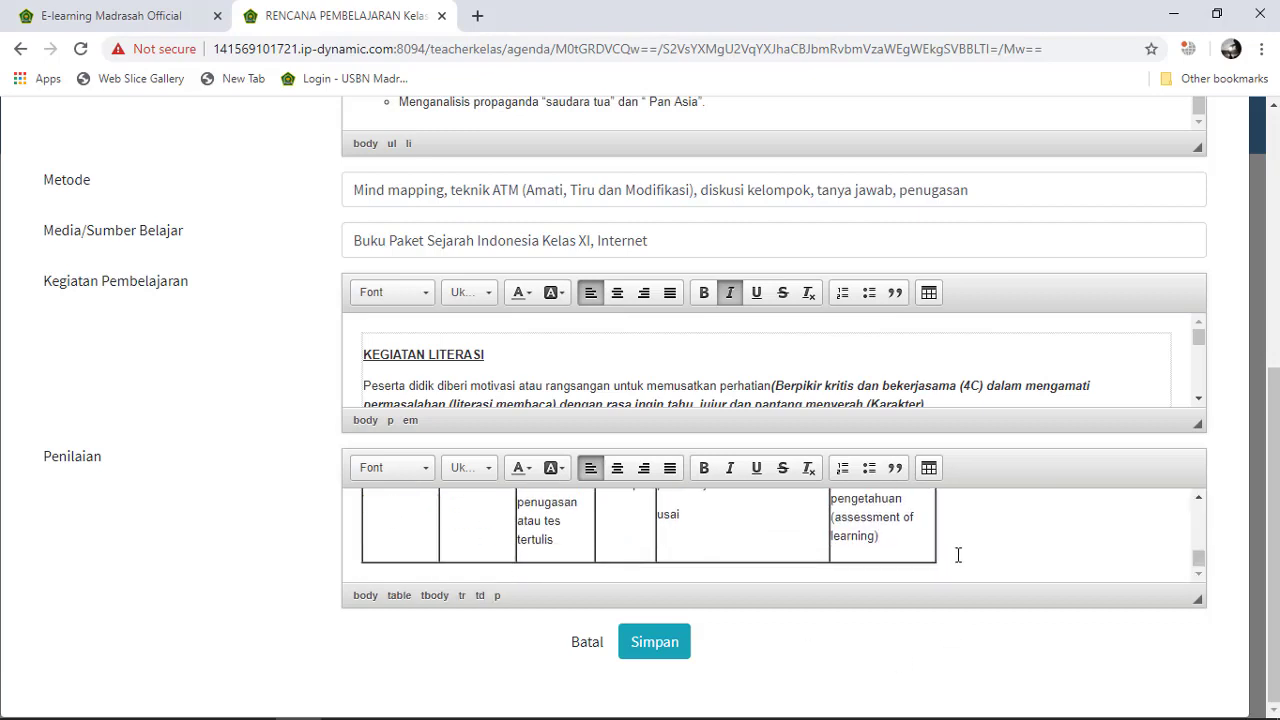
pyautogui.scroll(2, 958, 557)
pyautogui.scroll(-6, 958, 555)
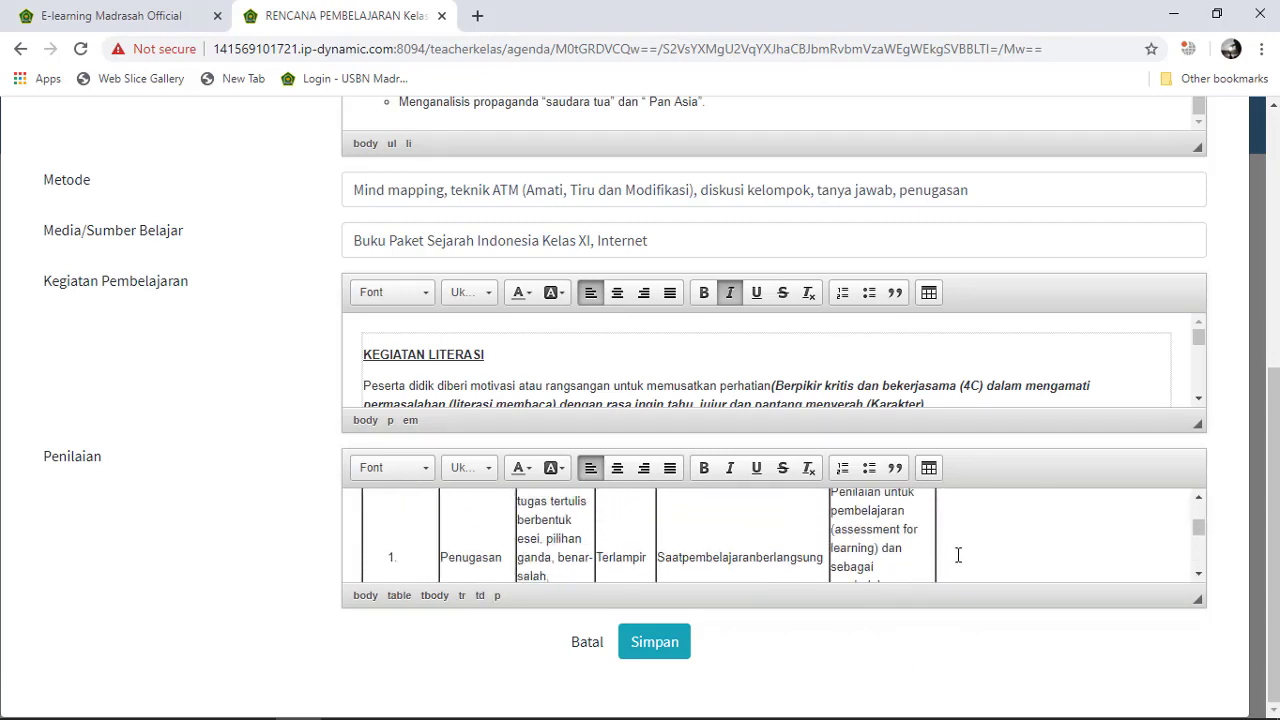
pyautogui.click(653, 643)
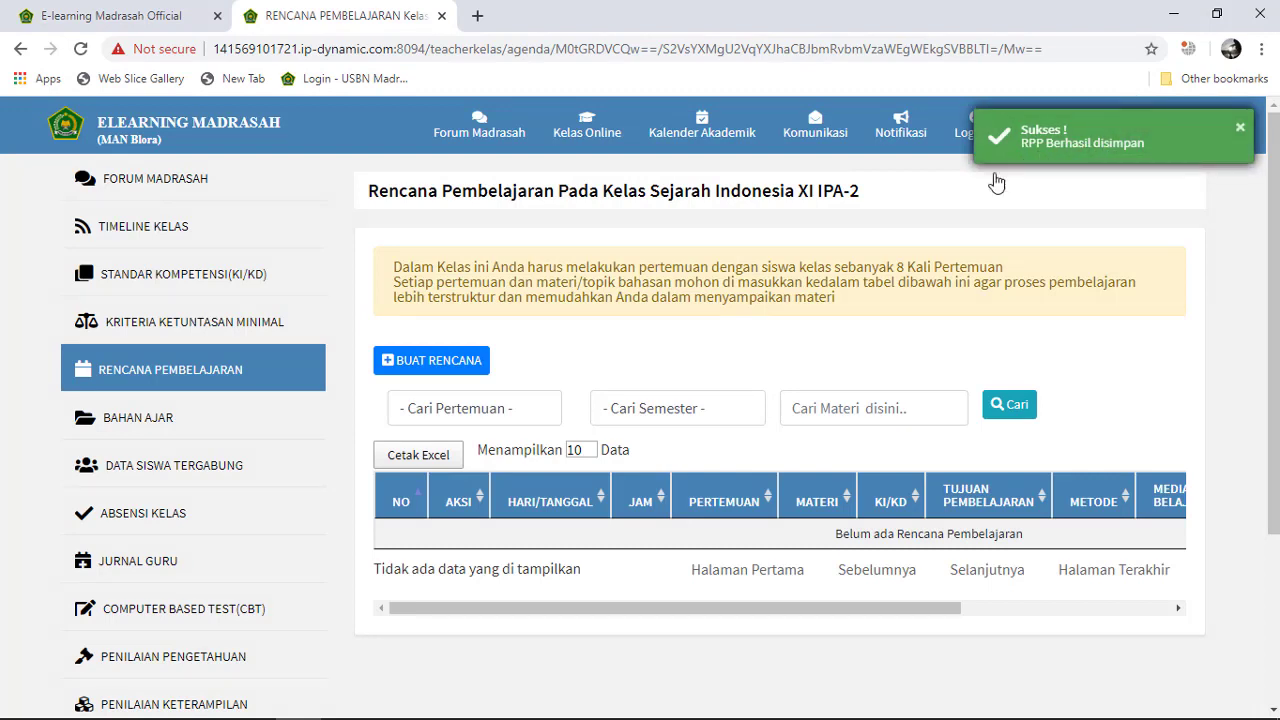
# Filter the lesson plans to Pertemuan Ke - 1 and Semester Genap, then go to Bahan Ajar.
pyautogui.click(485, 416)
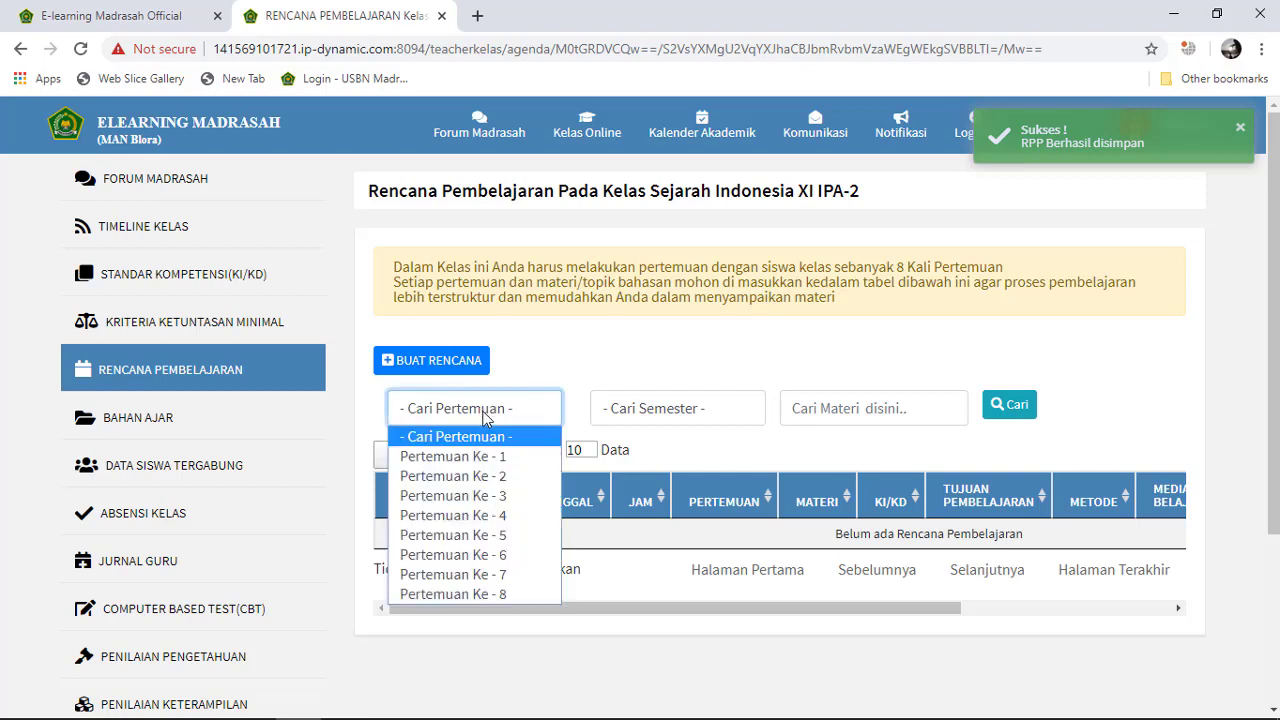
pyautogui.click(505, 458)
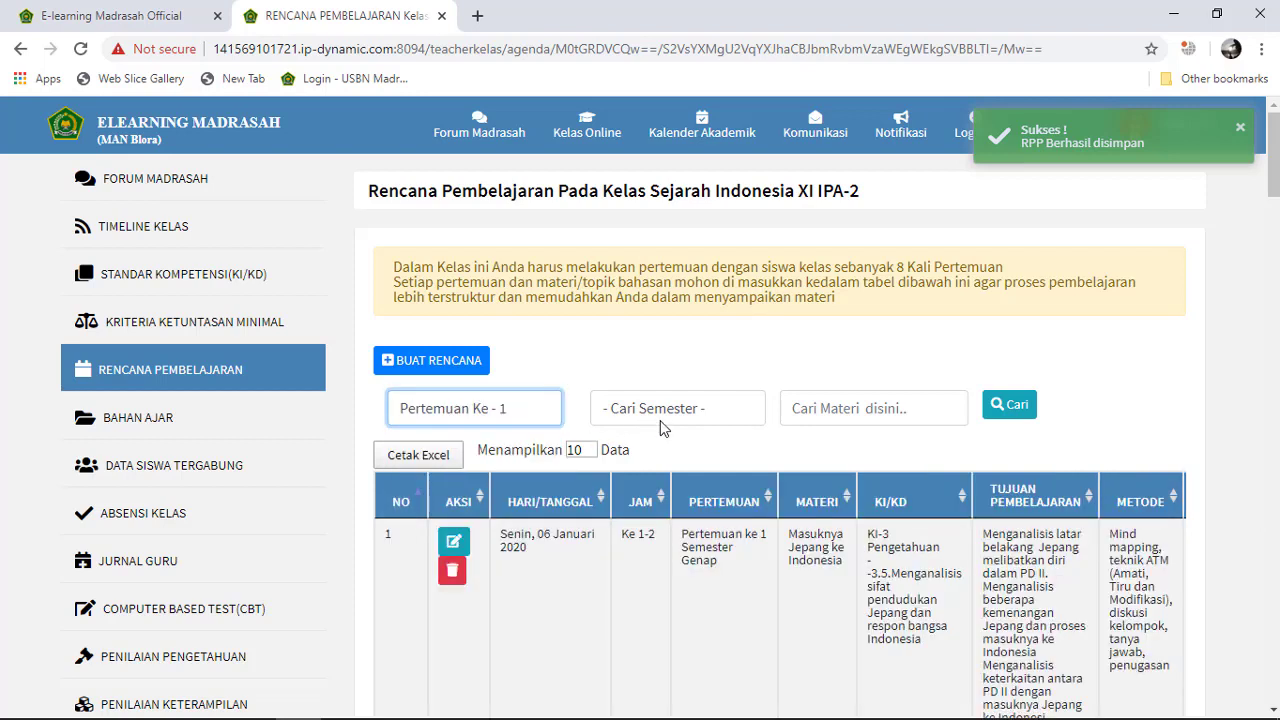
pyautogui.click(664, 414)
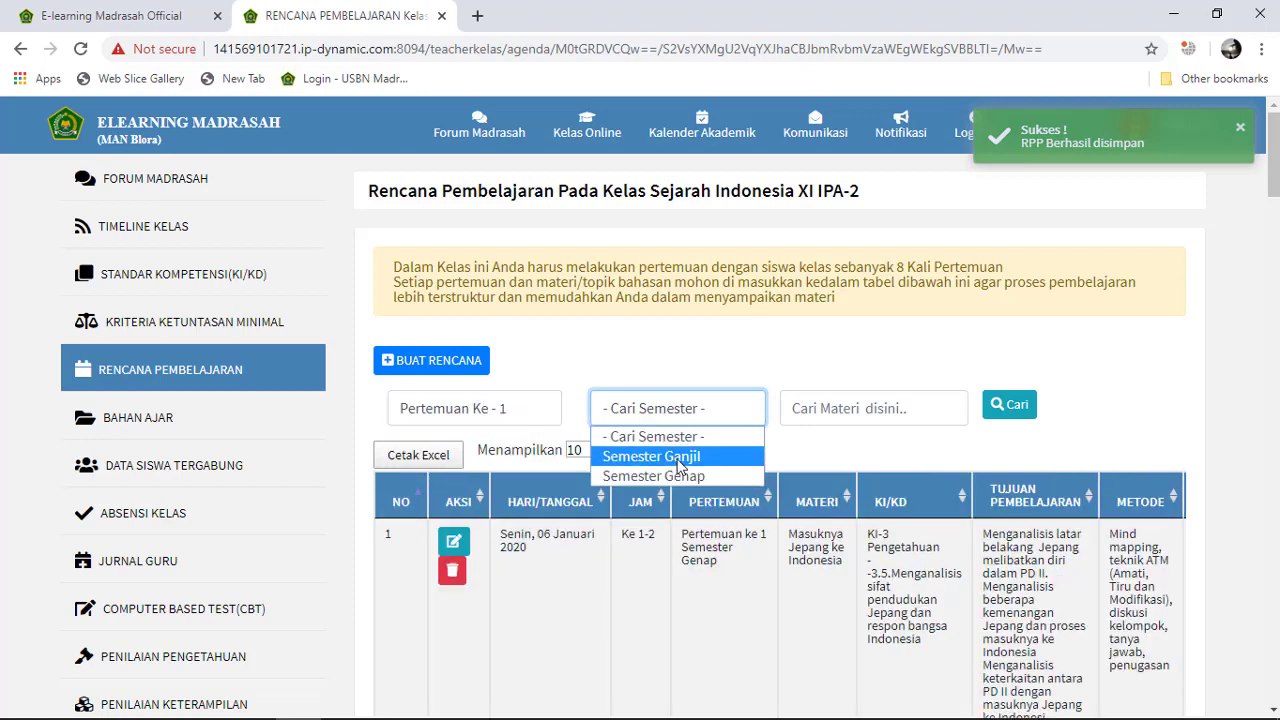
pyautogui.click(690, 478)
pyautogui.scroll(-2, 785, 470)
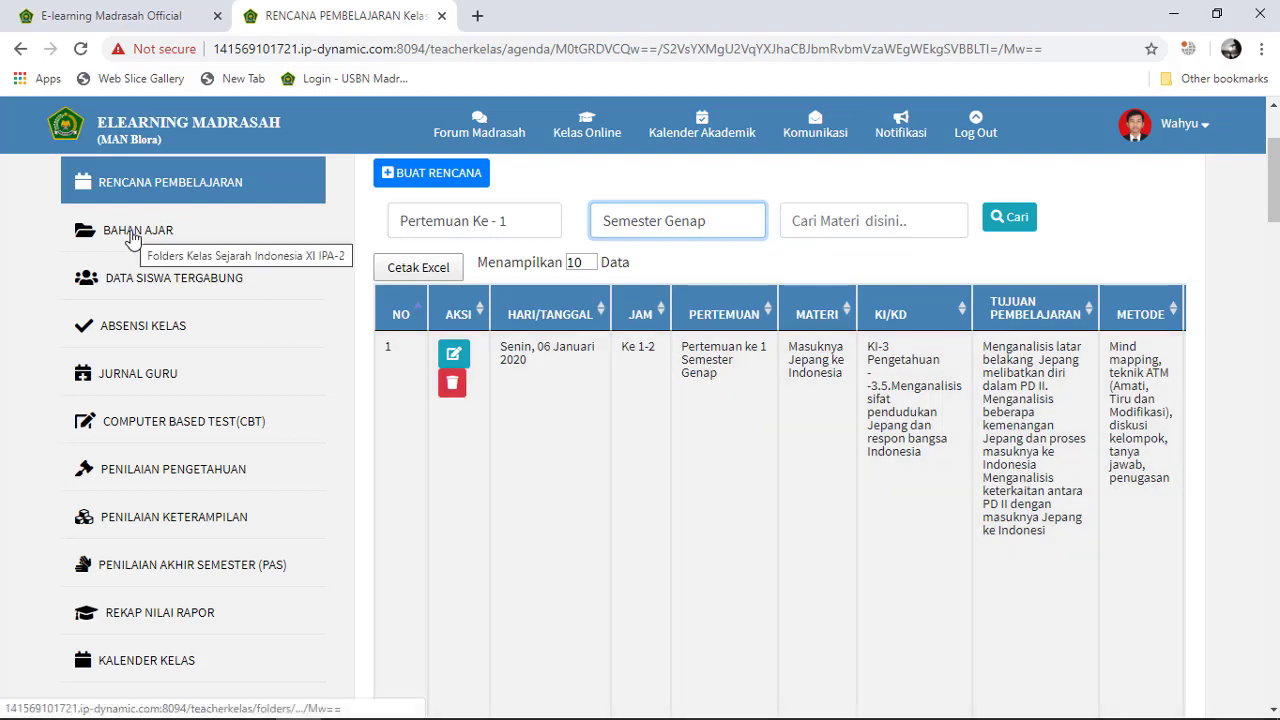
pyautogui.click(132, 237)
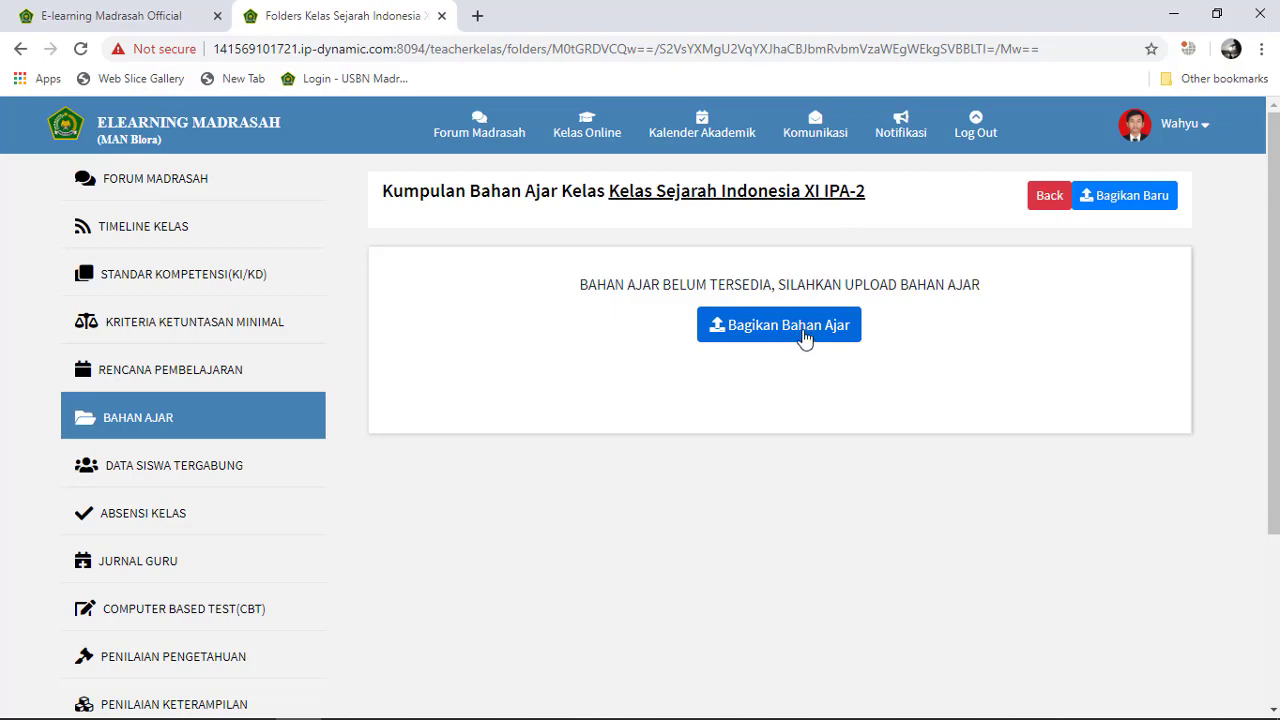
# Start a Bagikan Bahan Ajar upload from the computer, with Jenis / Format set to Bahan Ajar Format Ms. Word.
pyautogui.click(805, 338)
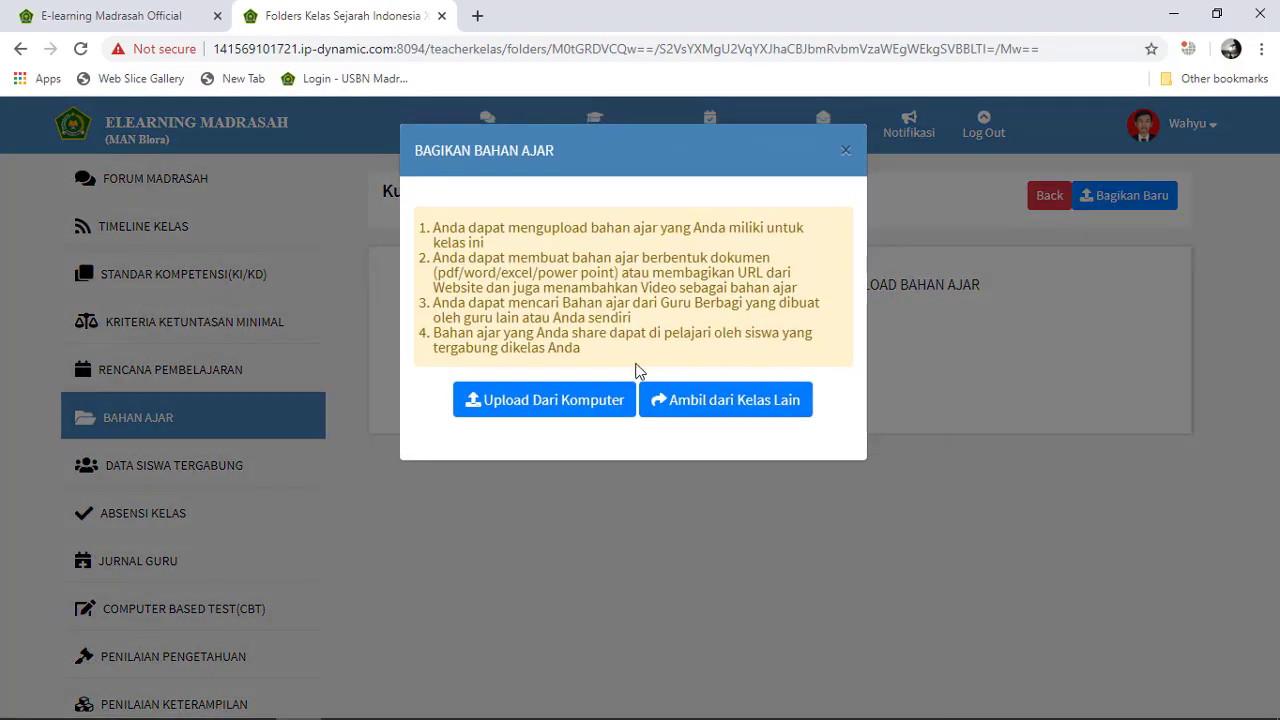
pyautogui.click(530, 400)
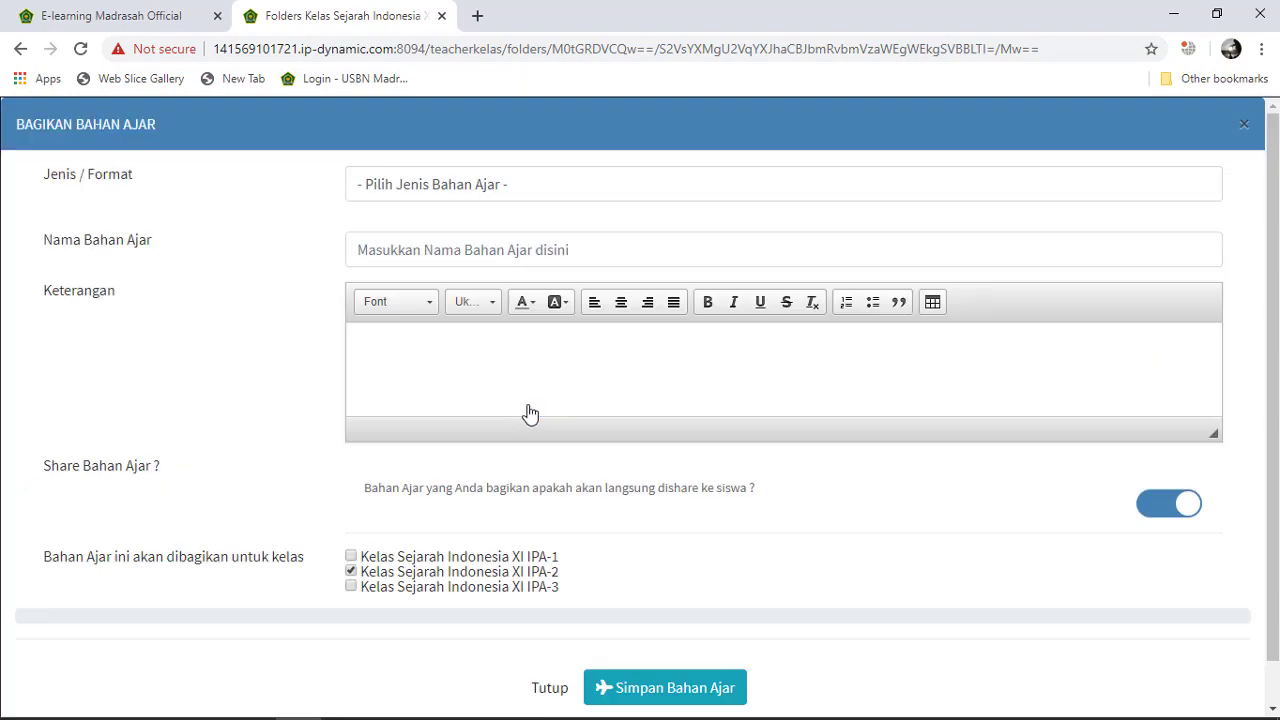
pyautogui.click(452, 190)
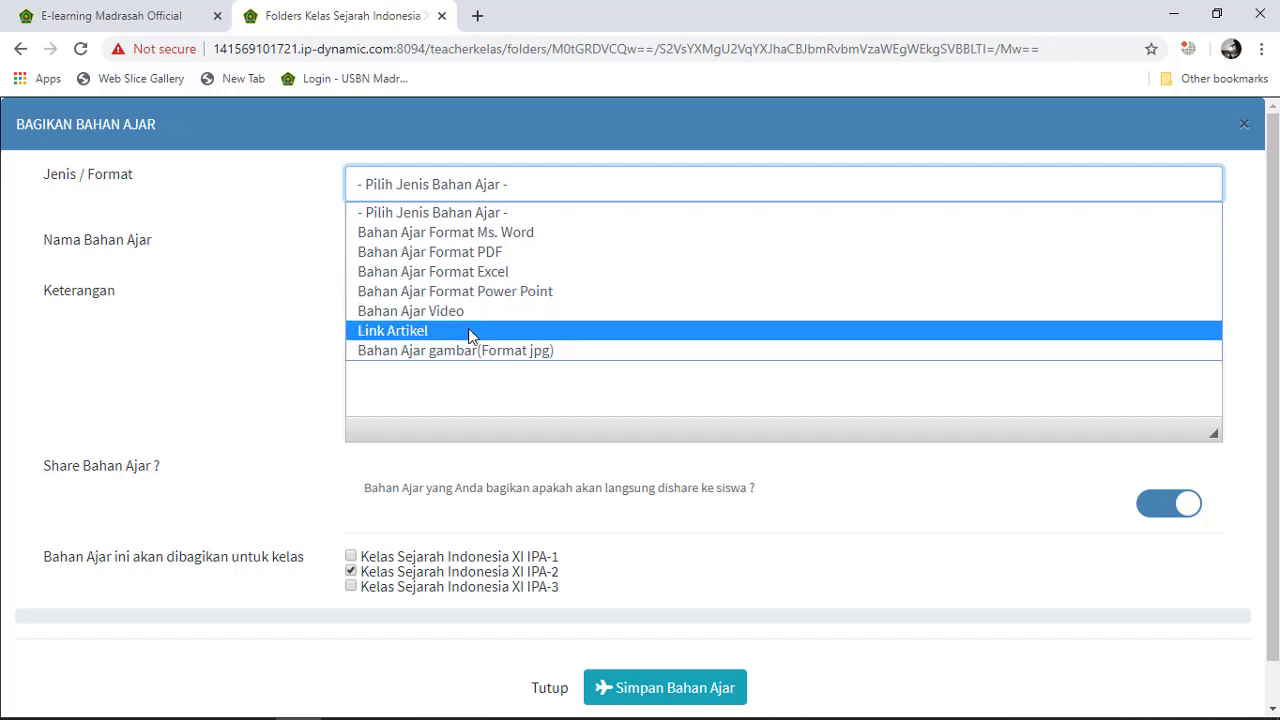
pyautogui.click(503, 238)
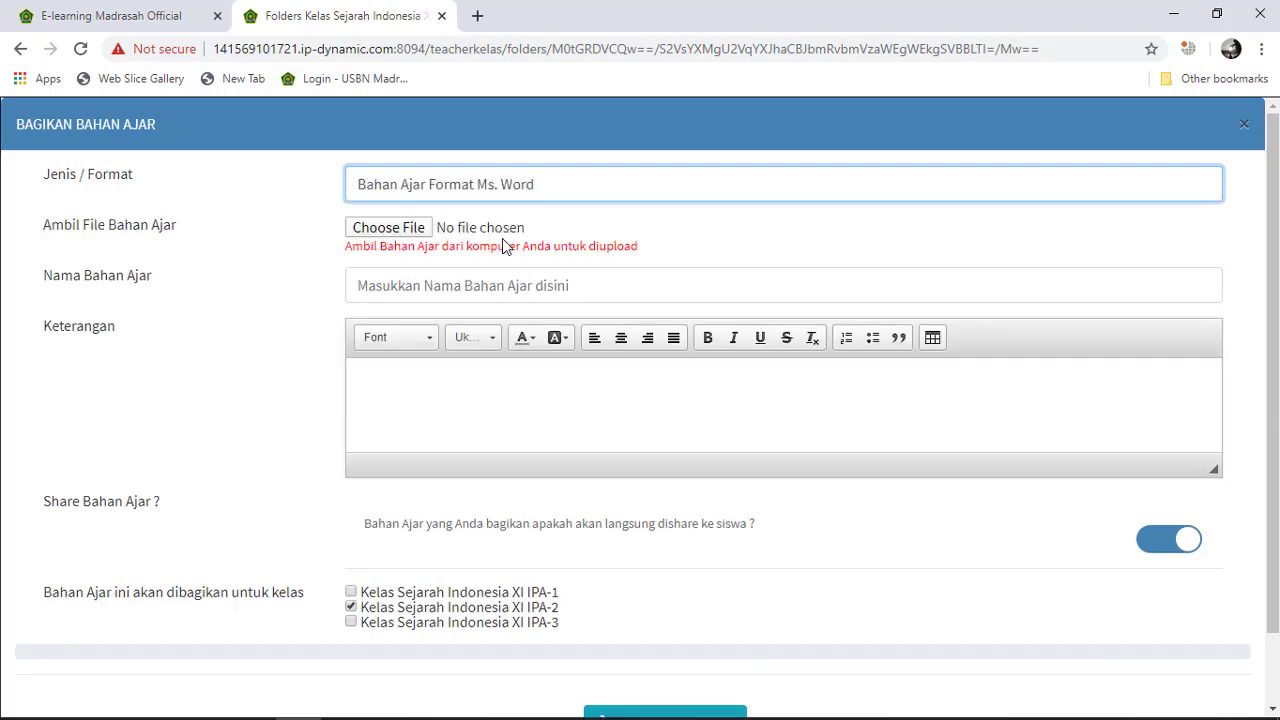
# Attach the Kedatangan Jepang Ke Indonesia Word document as the material file.
pyautogui.click(416, 228)
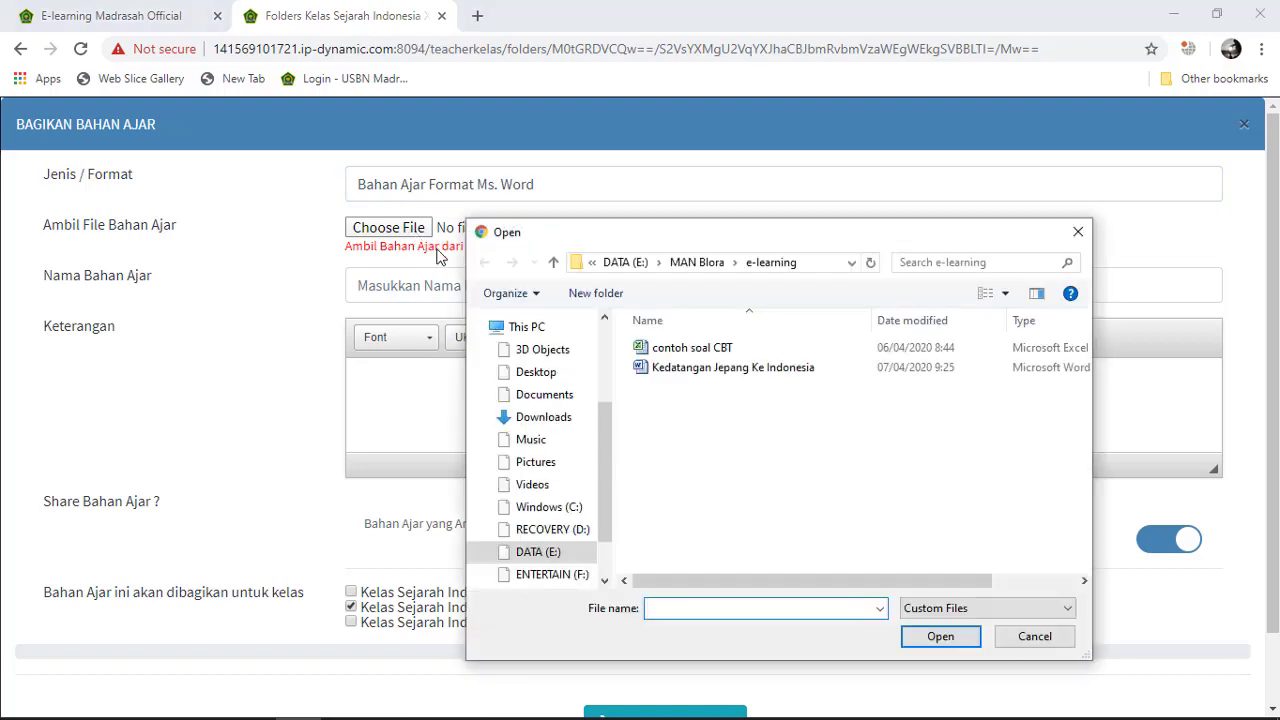
pyautogui.click(745, 372)
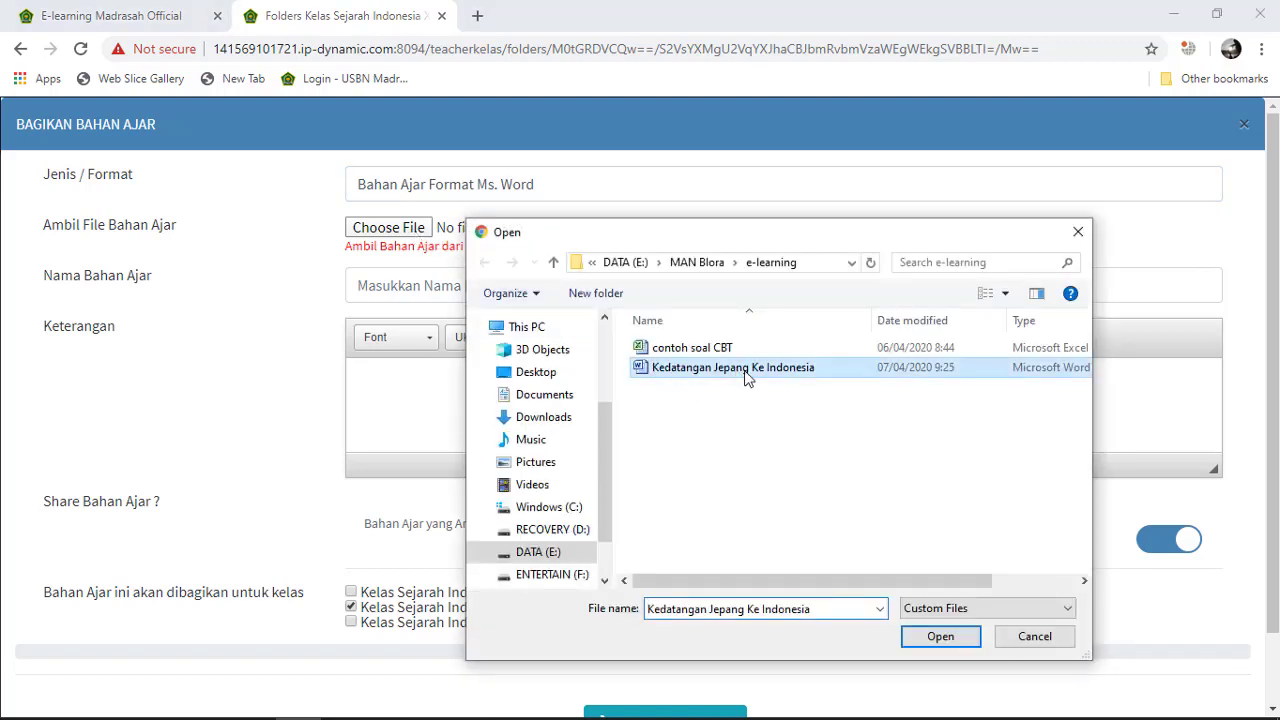
pyautogui.click(957, 638)
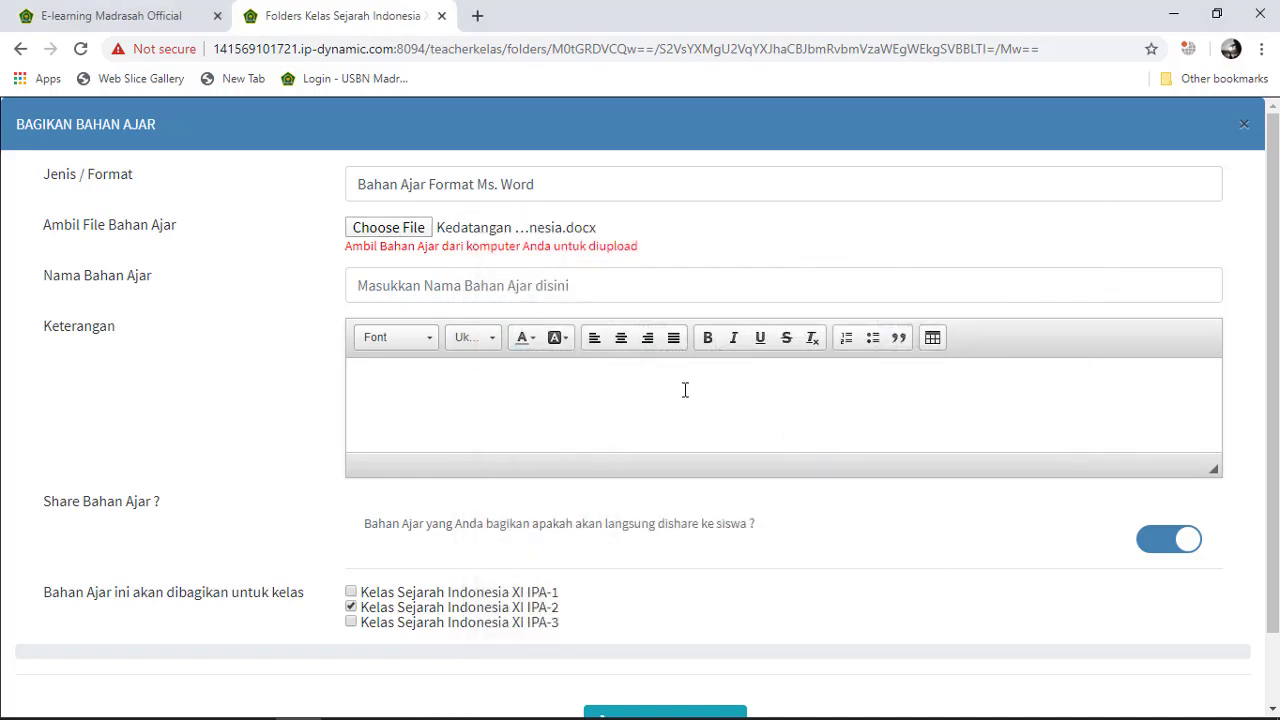
# Name it 'Masuknya Bangsa Jepang ke Indonesia' with description 'Bacalah materi ini untuk persiapan Penilaian Harian'.
pyautogui.click(519, 289)
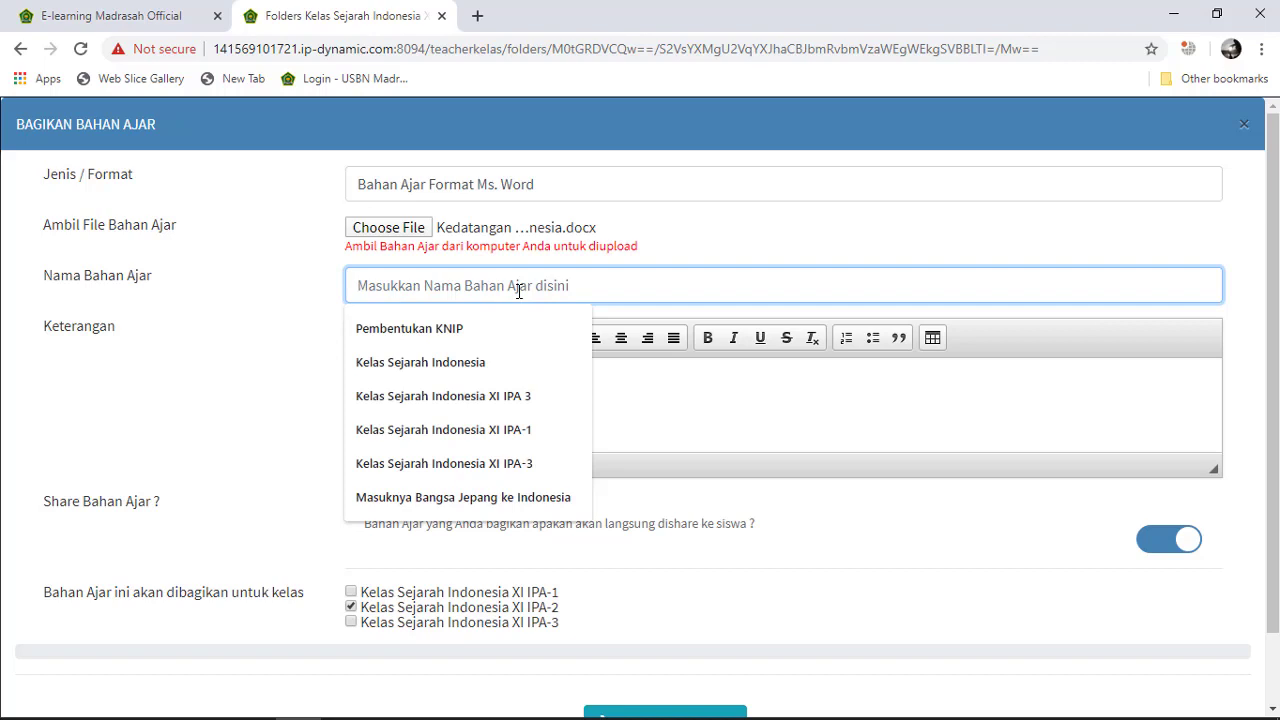
pyautogui.click(519, 499)
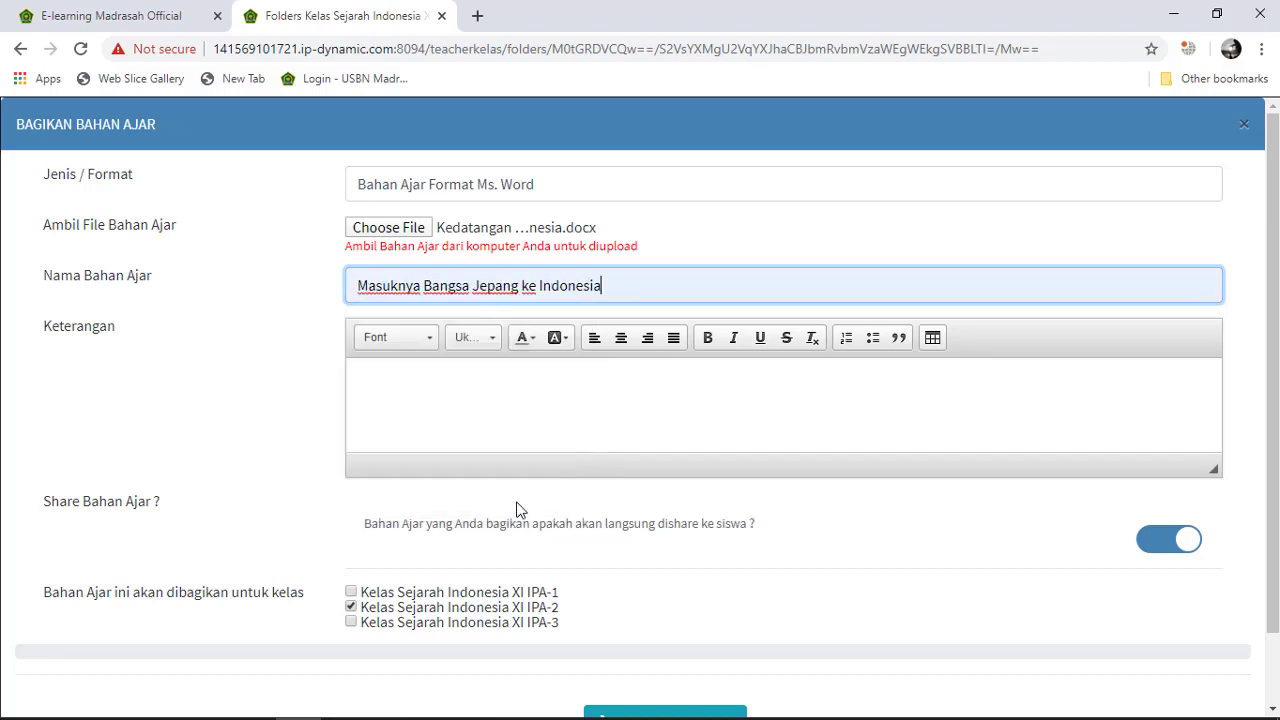
pyautogui.click(526, 424)
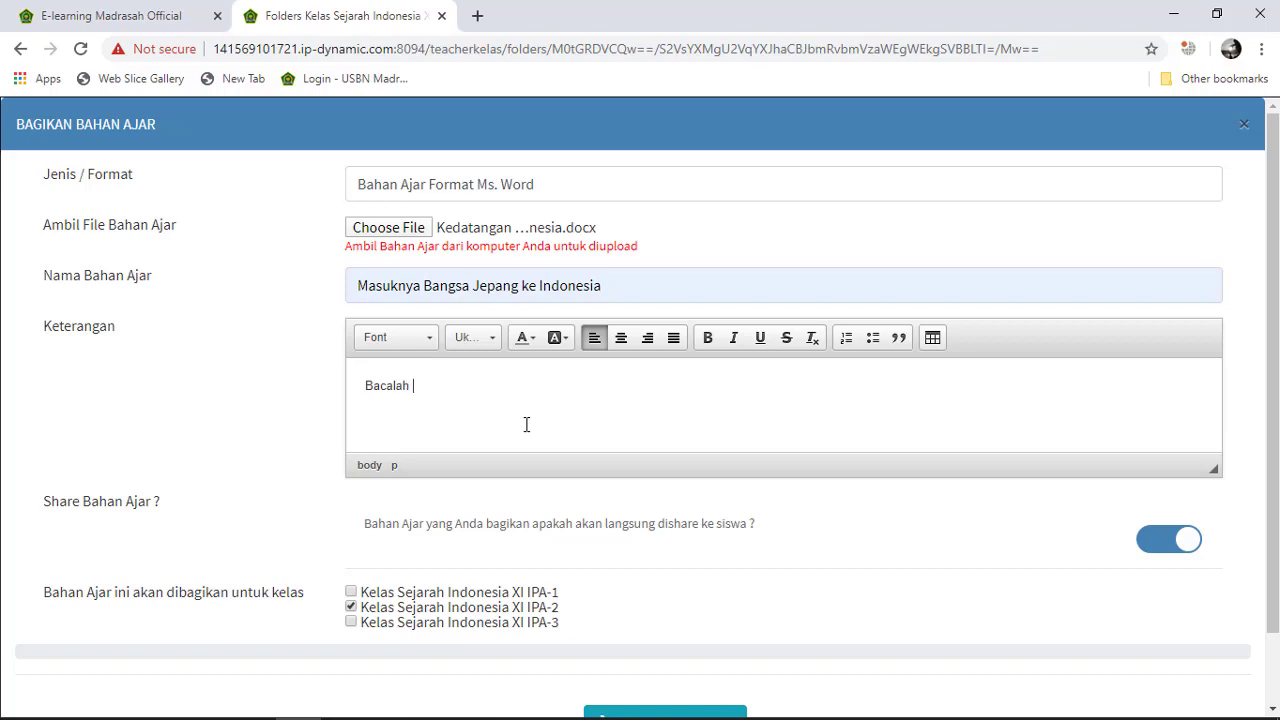
pyautogui.write('ma')
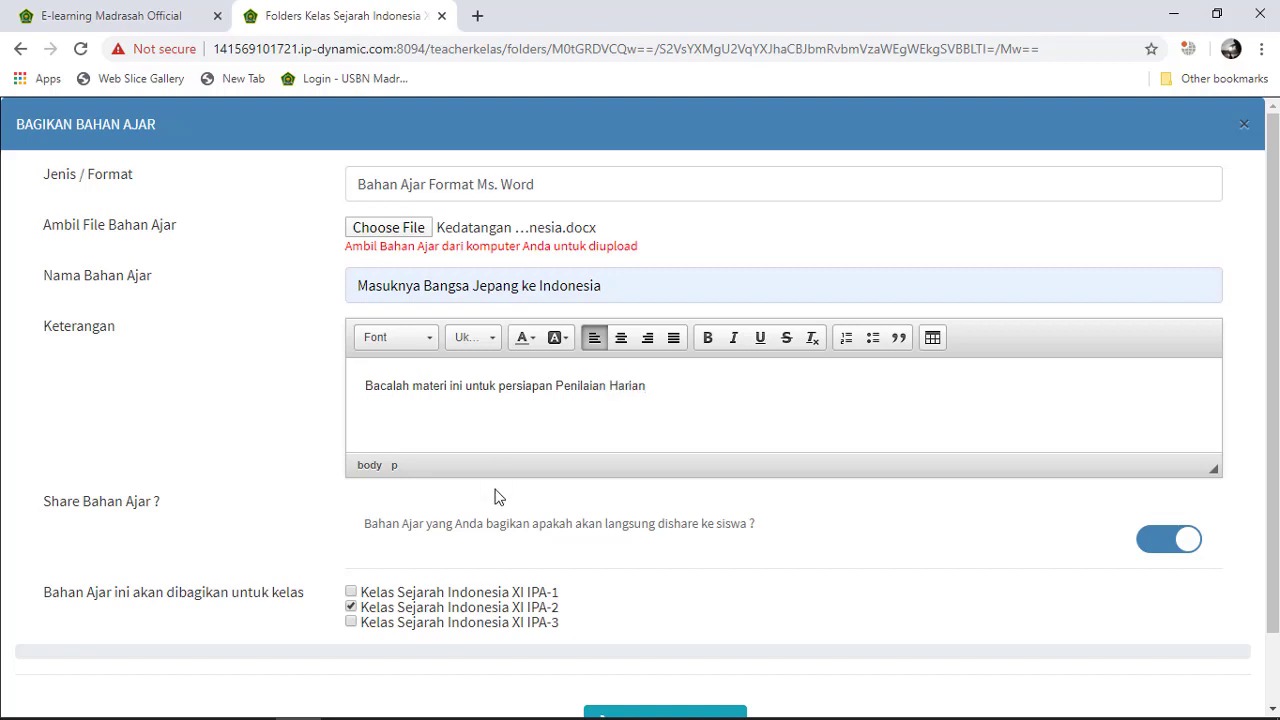
pyautogui.scroll(-1, 497, 497)
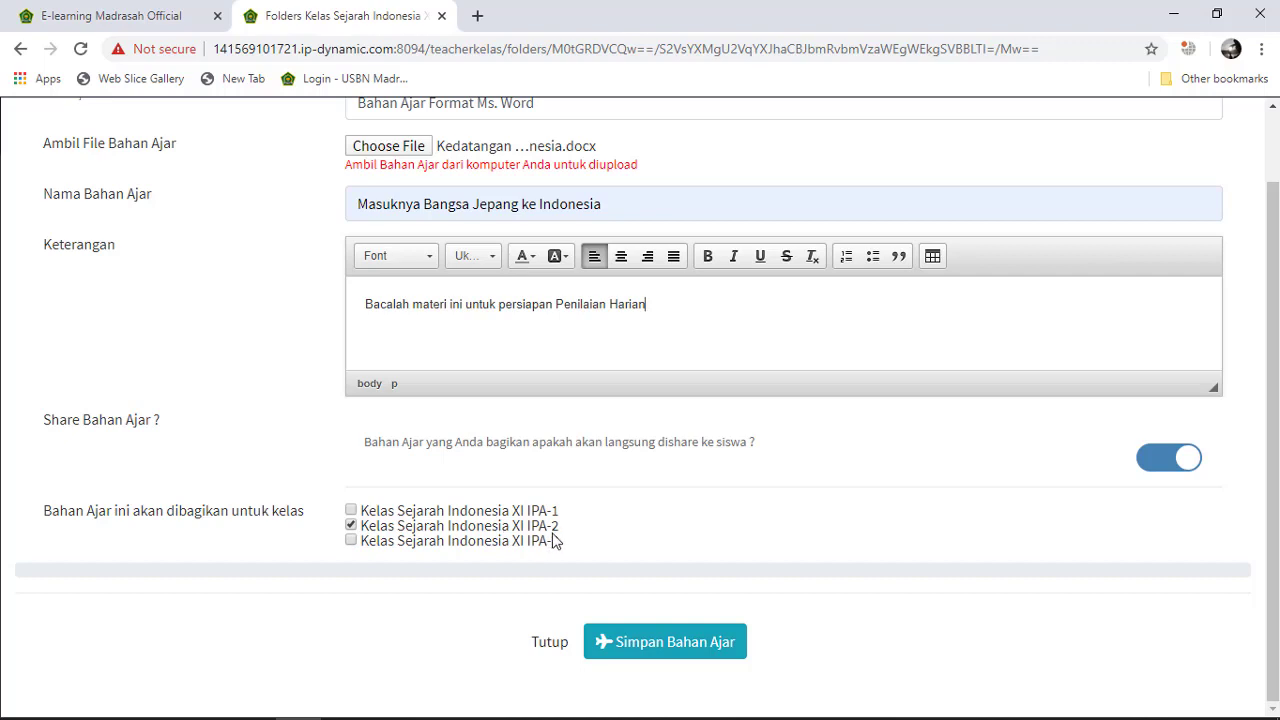
# Upload and save the material with Simpan Bahan Ajar.
pyautogui.click(663, 648)
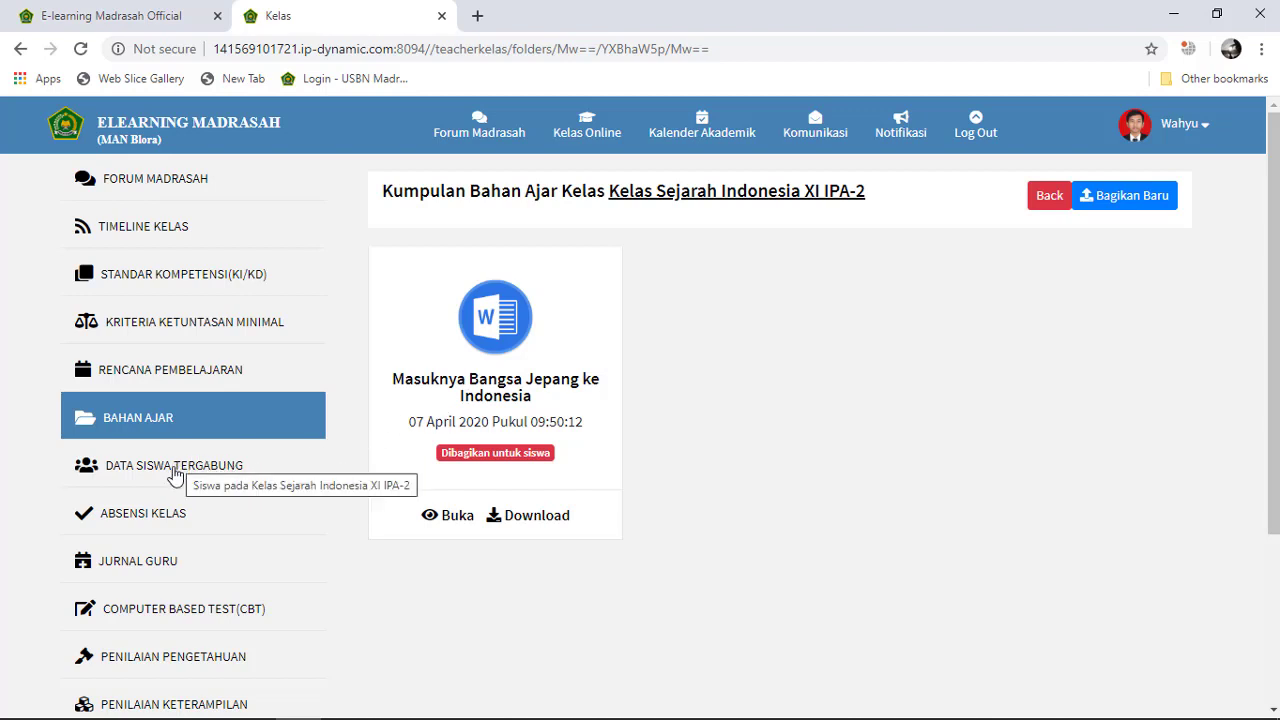
# Open Data Siswa Tergabung and bring up the Undang Siswa list of students.
pyautogui.click(178, 478)
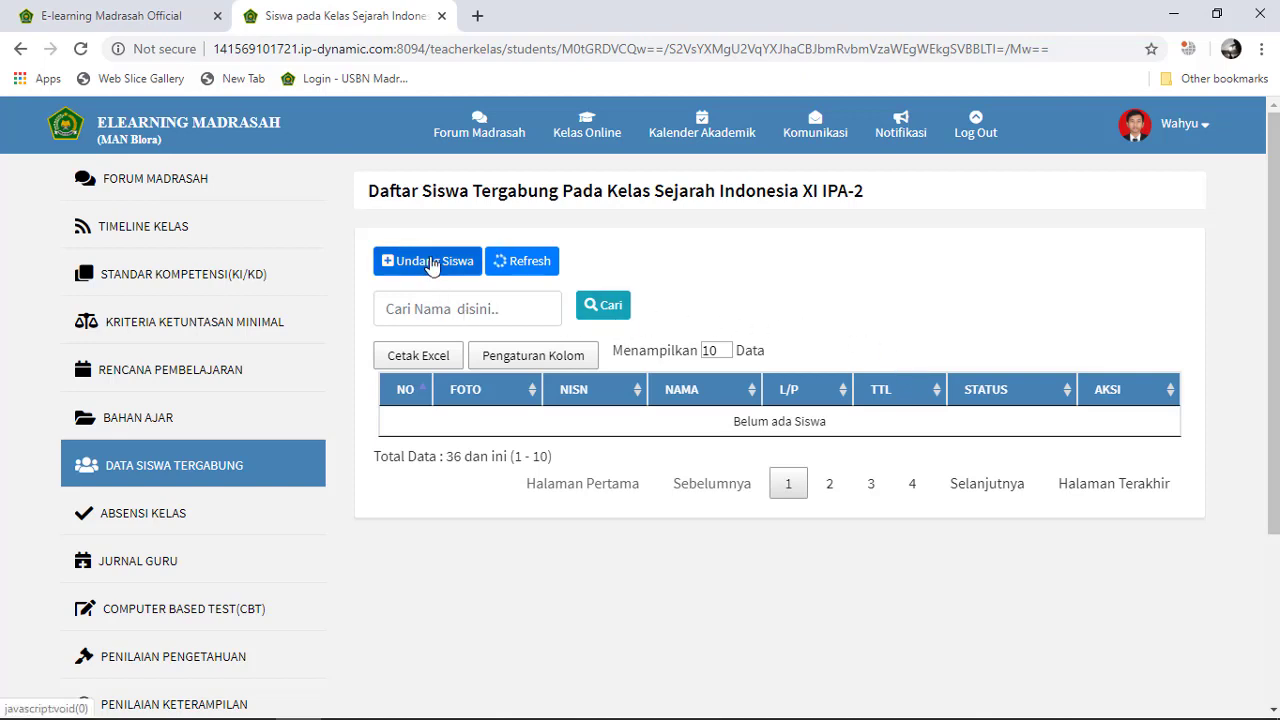
pyautogui.click(432, 264)
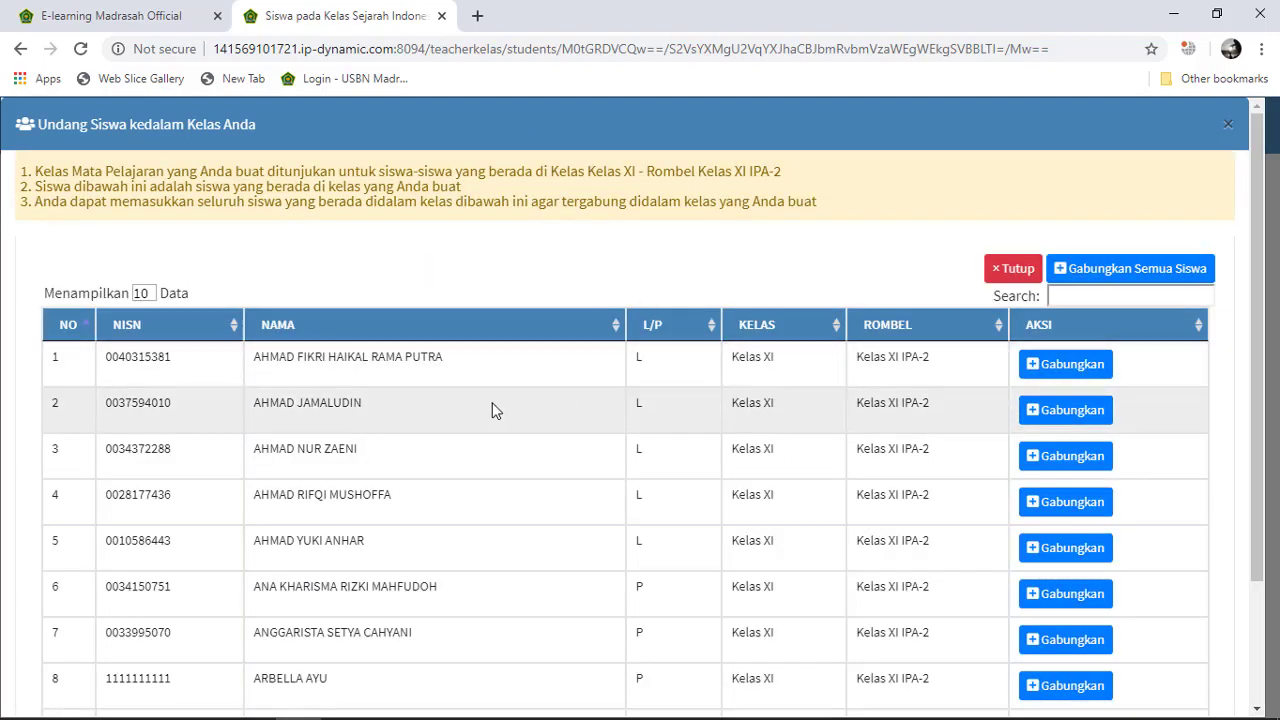
pyautogui.scroll(-2, 500, 455)
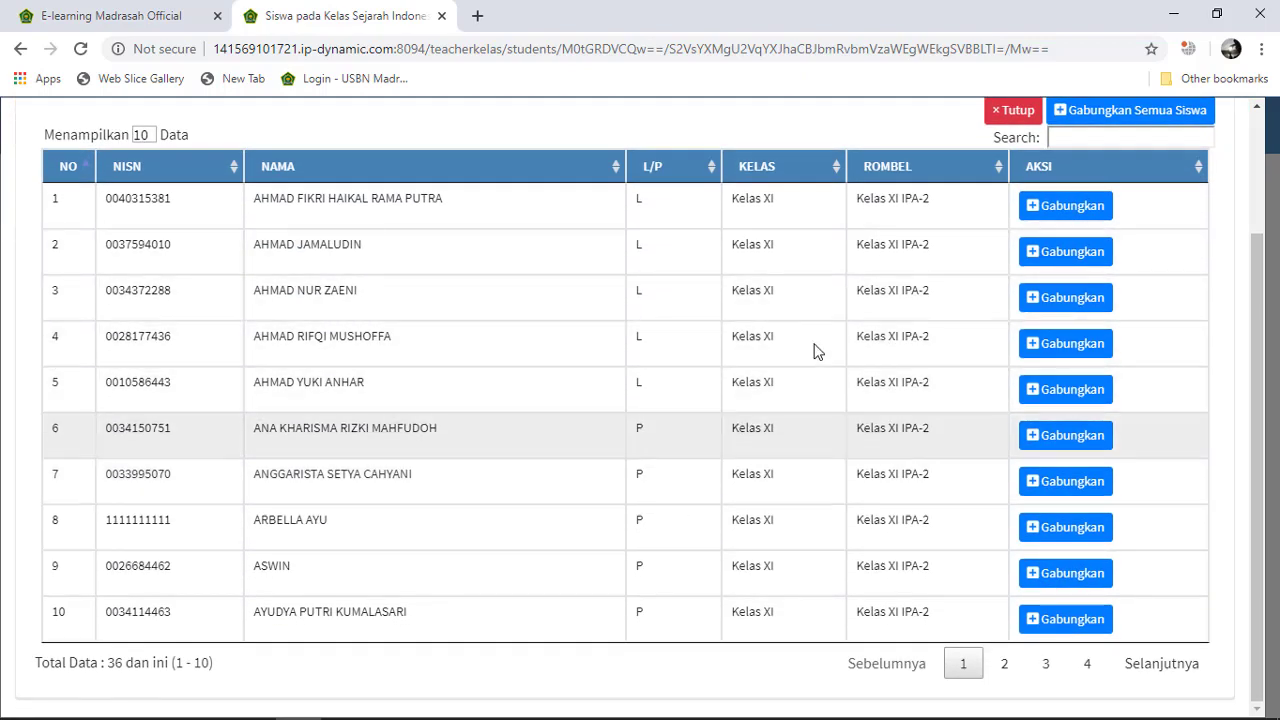
pyautogui.scroll(2, 500, 443)
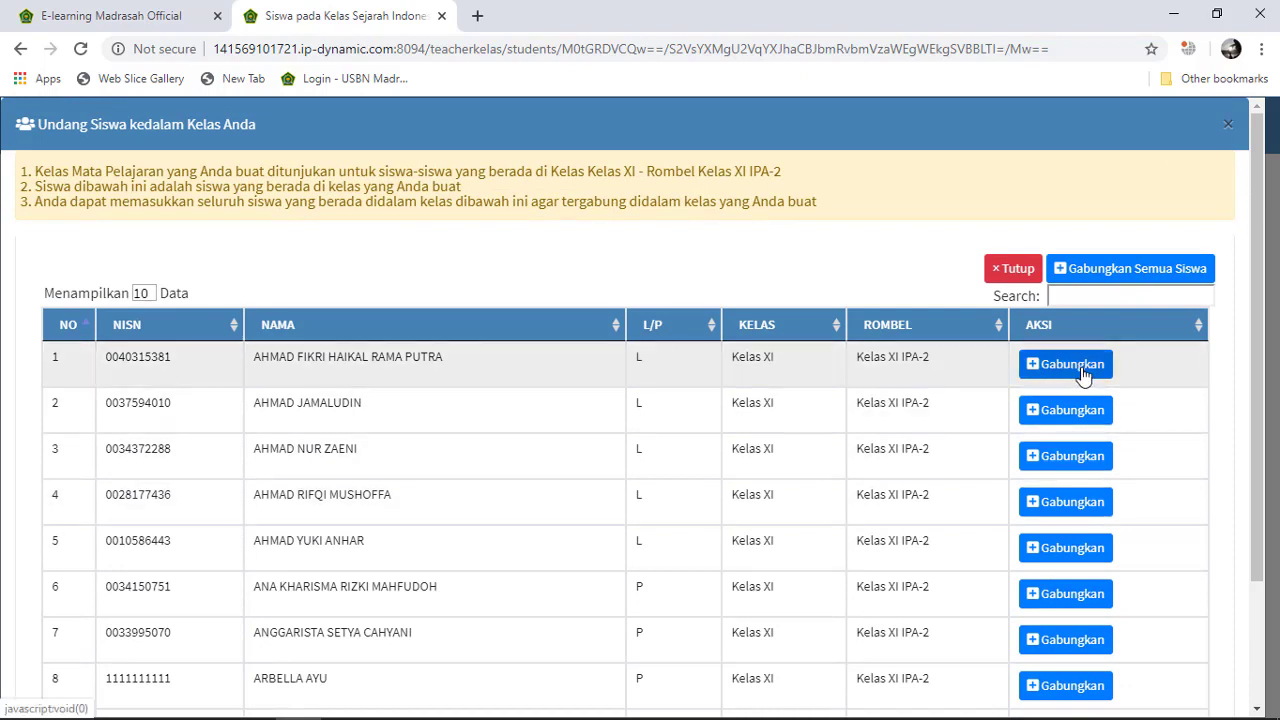
# Enrol one student, then all 36 XI IPA-2 students via Gabungkan Semua Siswa, and close the window.
pyautogui.click(1083, 366)
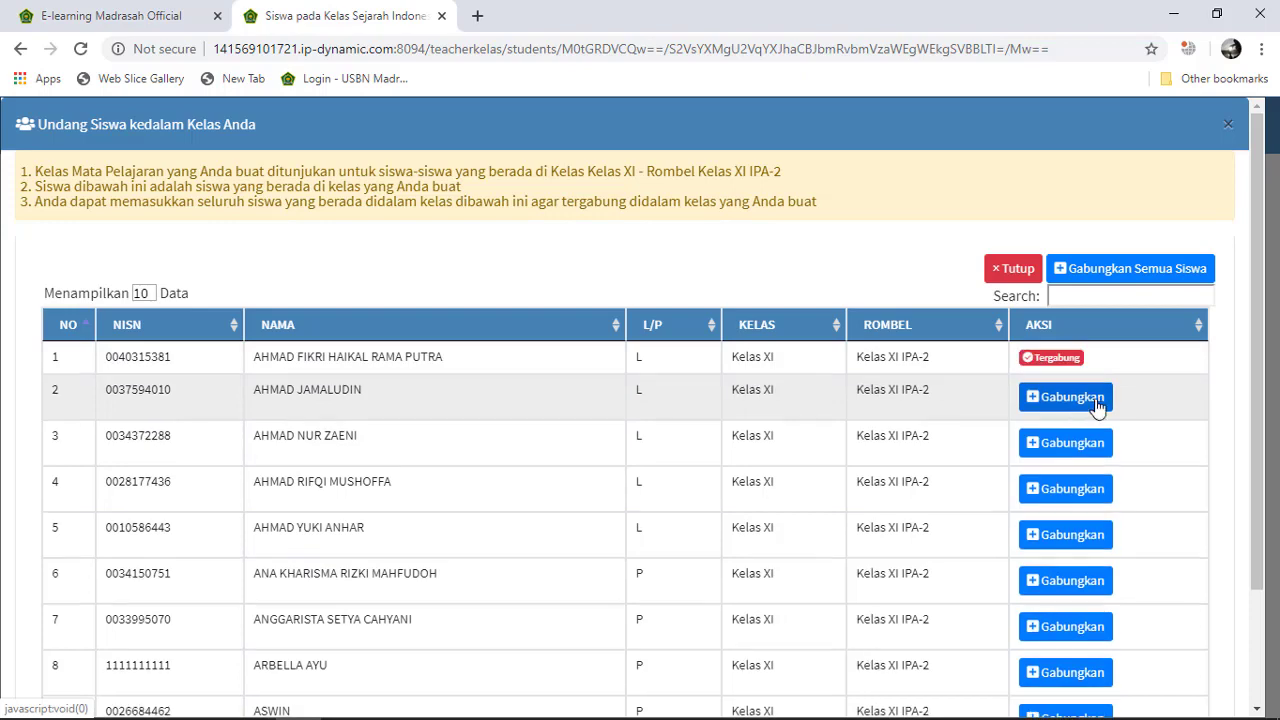
pyautogui.click(1166, 276)
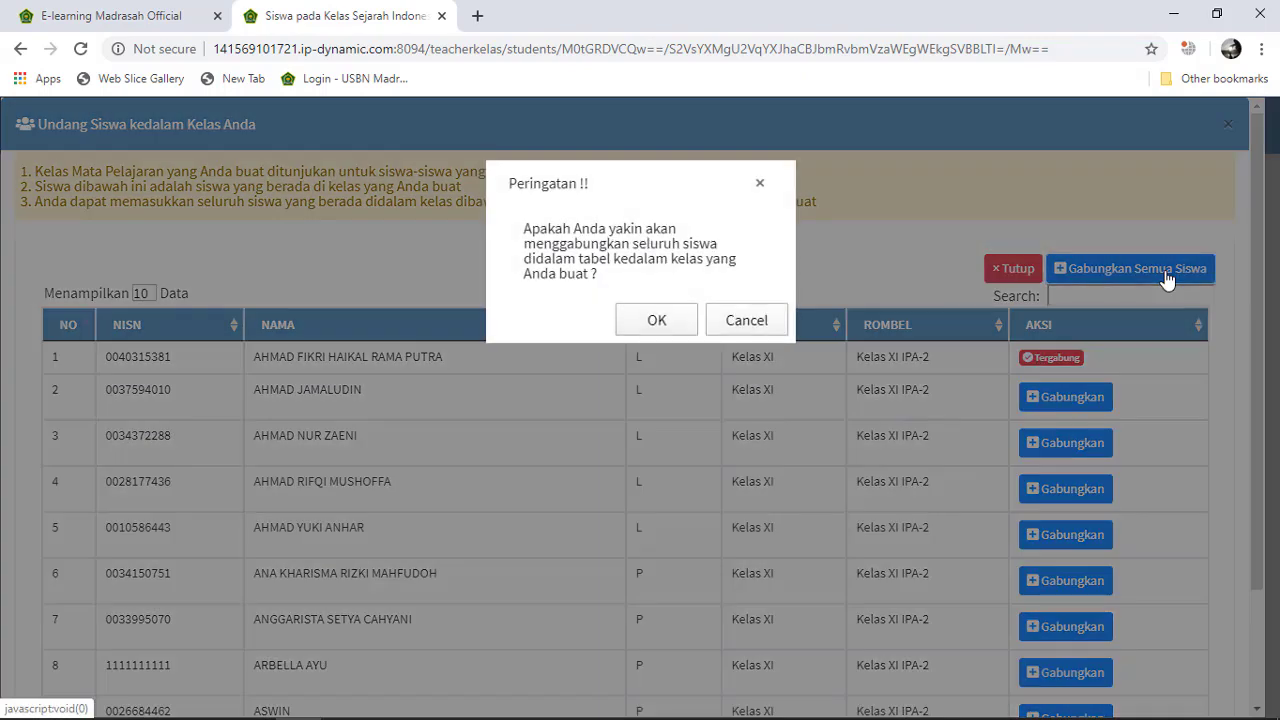
pyautogui.click(656, 320)
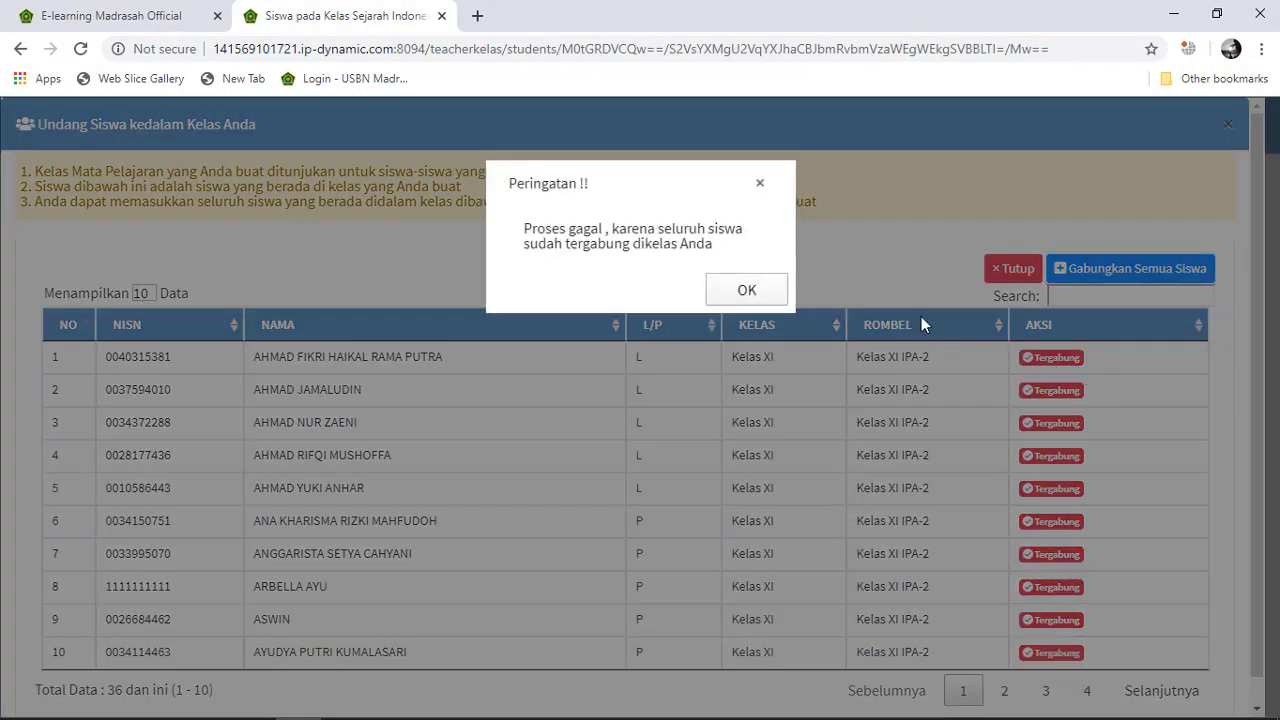
pyautogui.click(748, 290)
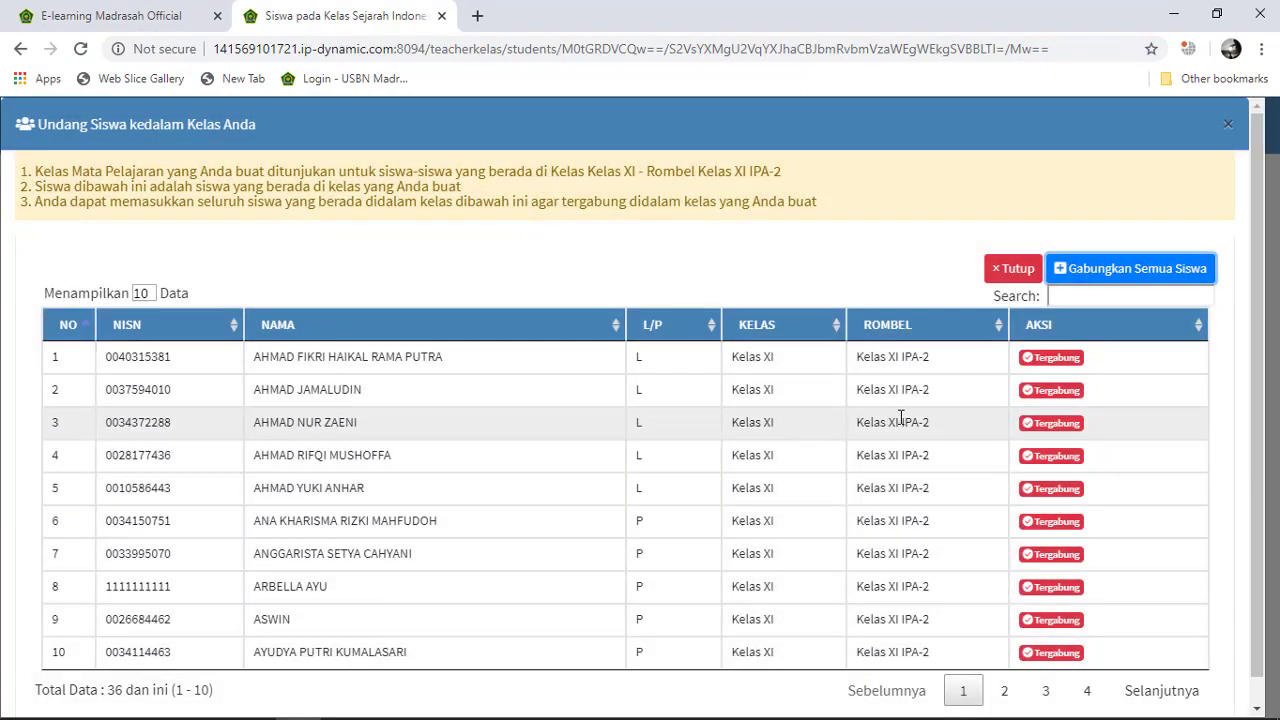
pyautogui.scroll(-1, 890, 420)
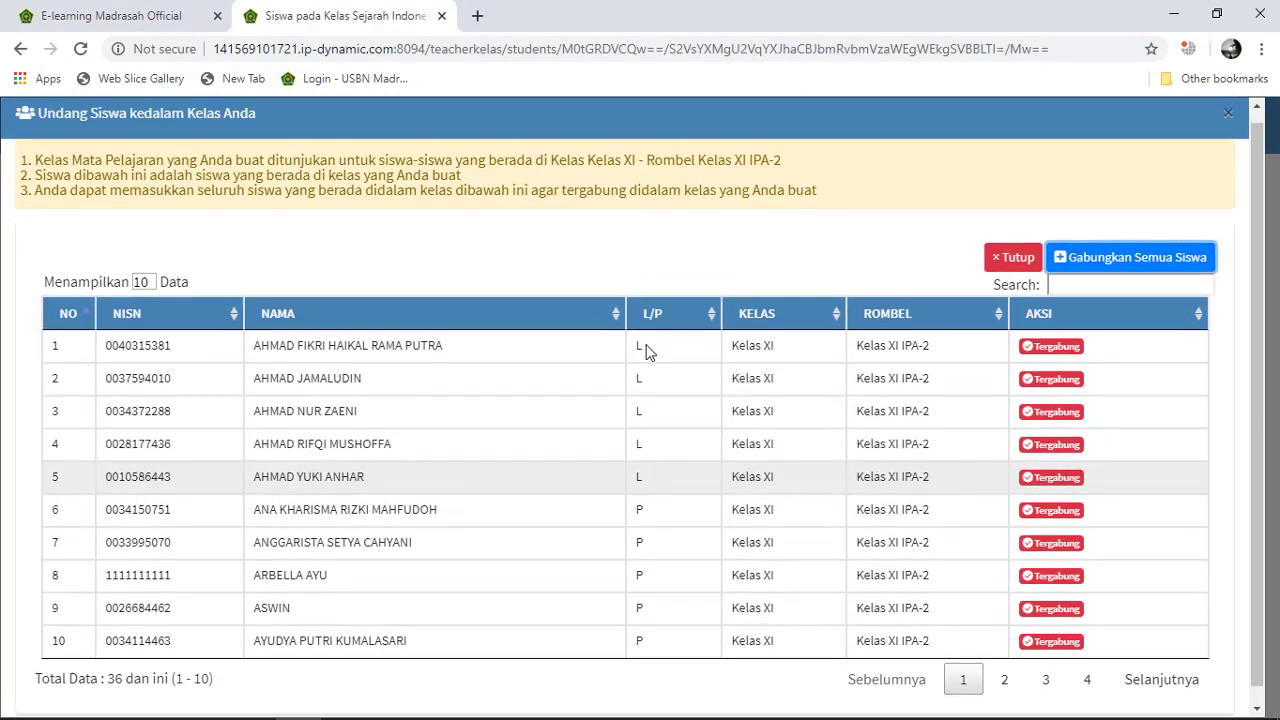
pyautogui.scroll(1, 646, 350)
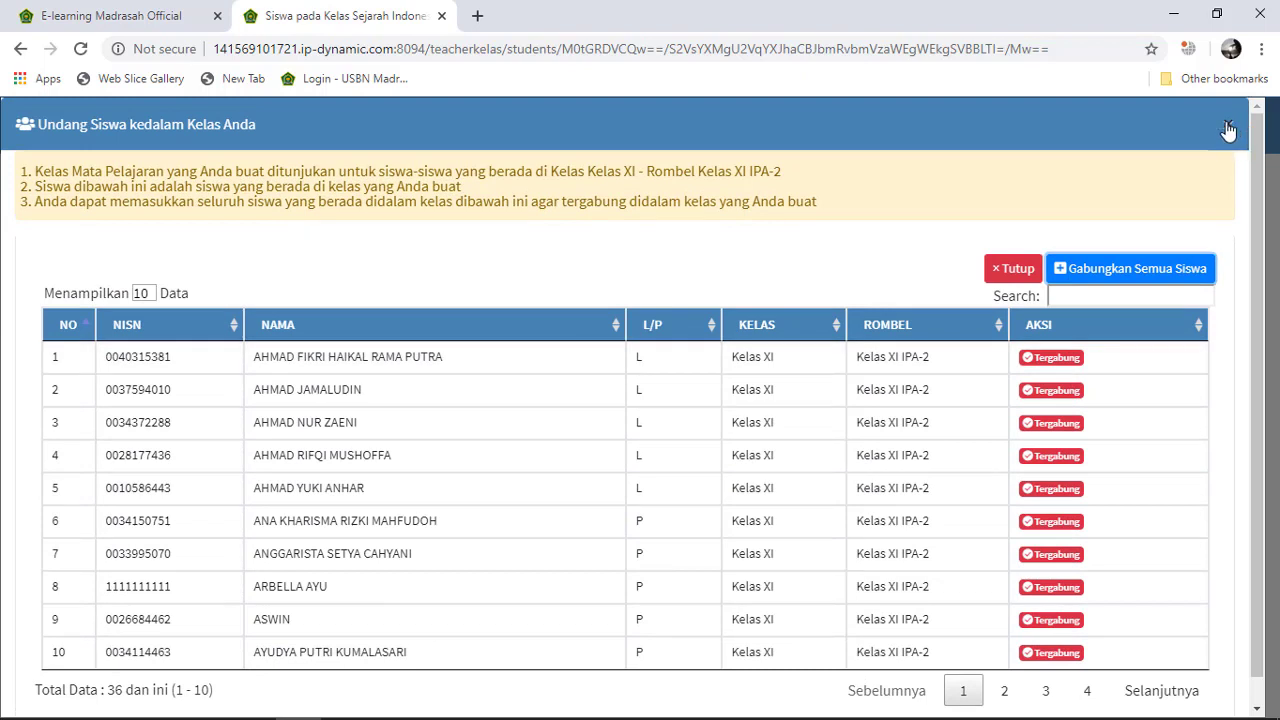
pyautogui.click(1230, 128)
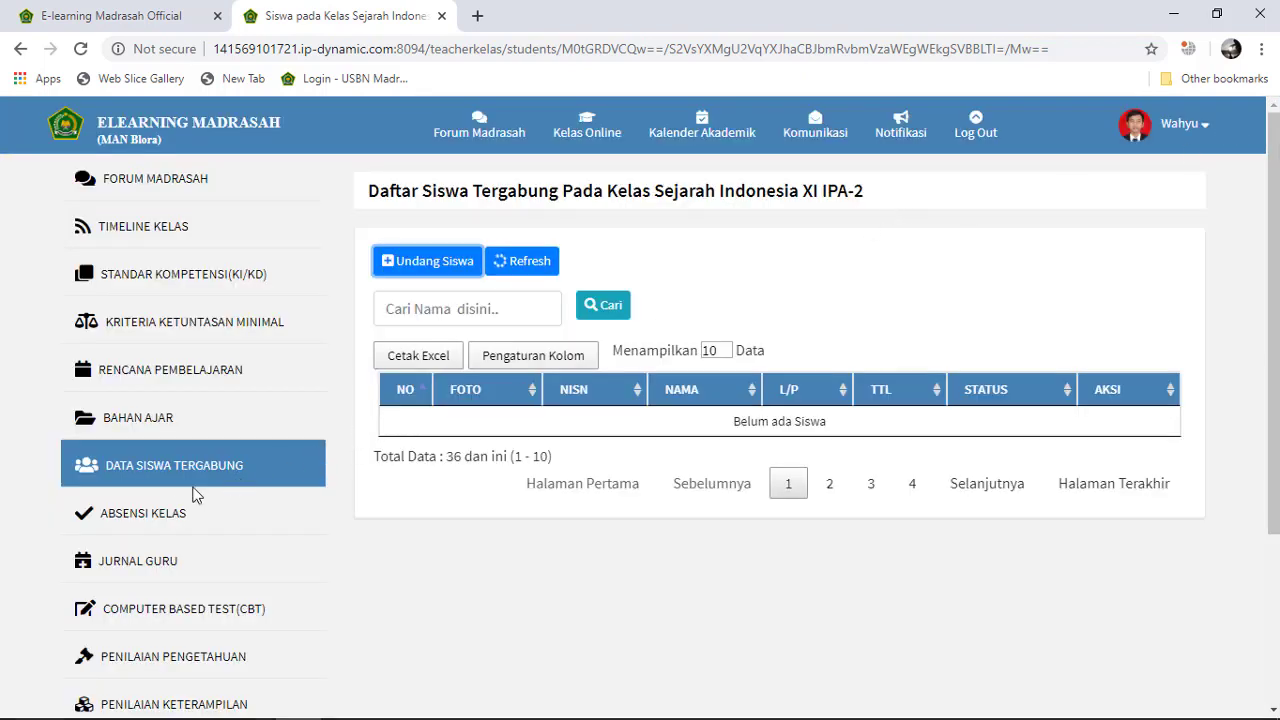
# Open Absensi Kelas and select Pertemuan Ke - 1 from the meeting list.
pyautogui.click(138, 520)
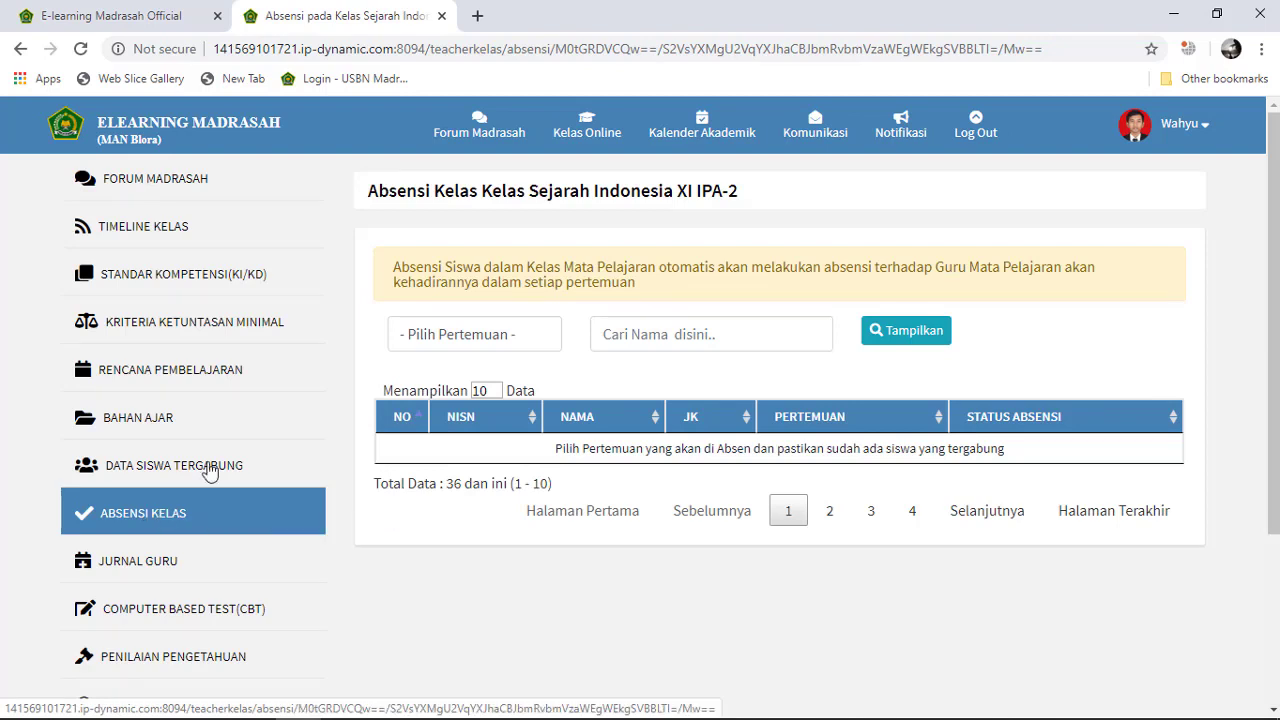
pyautogui.click(463, 335)
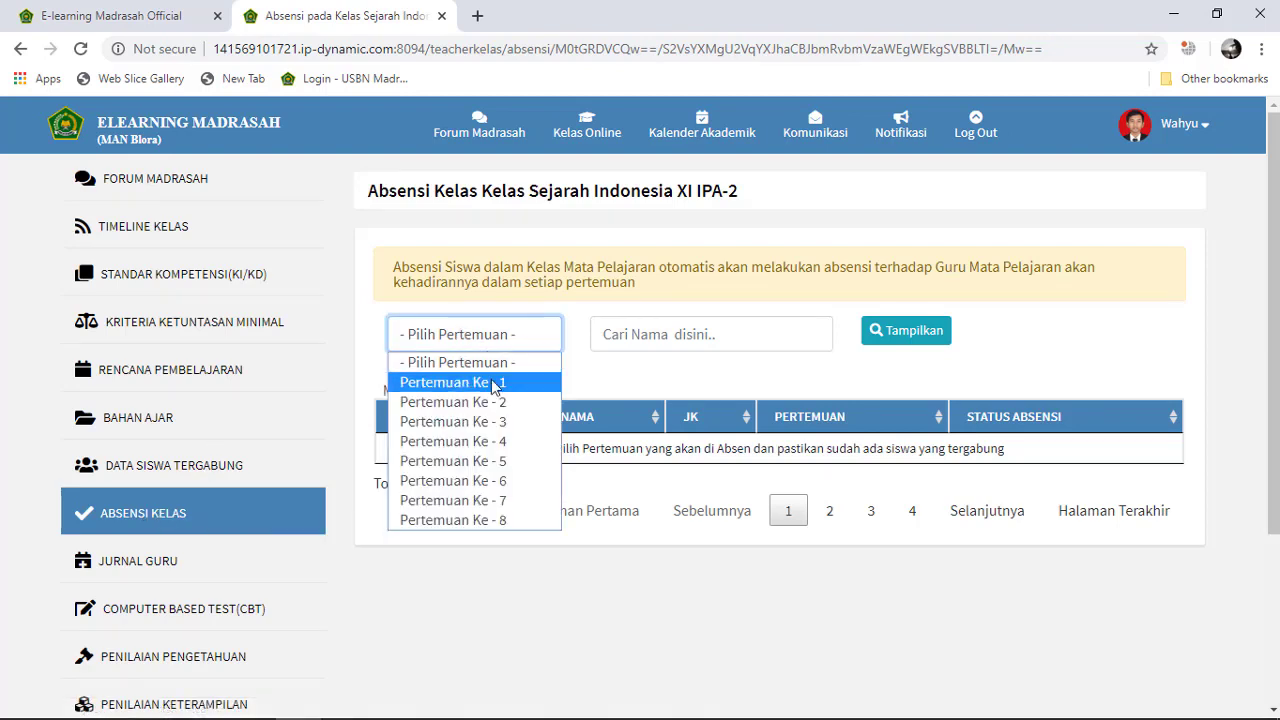
pyautogui.click(491, 383)
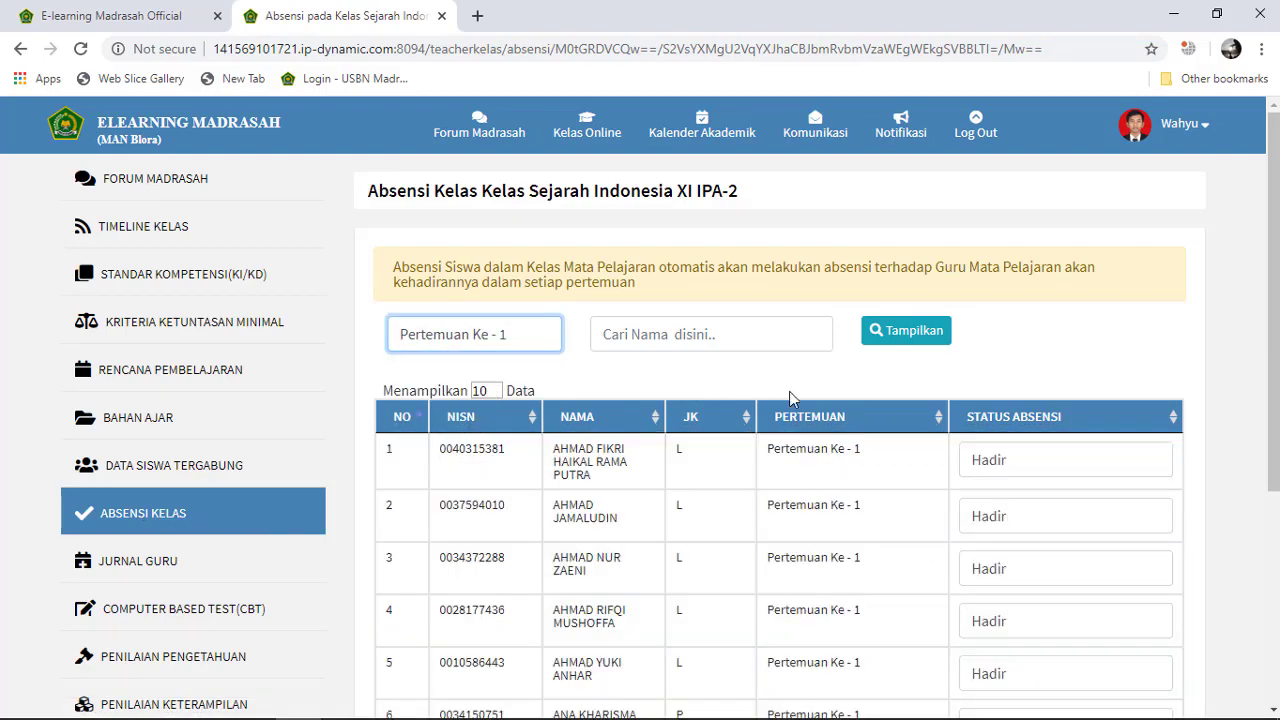
pyautogui.scroll(-1, 711, 449)
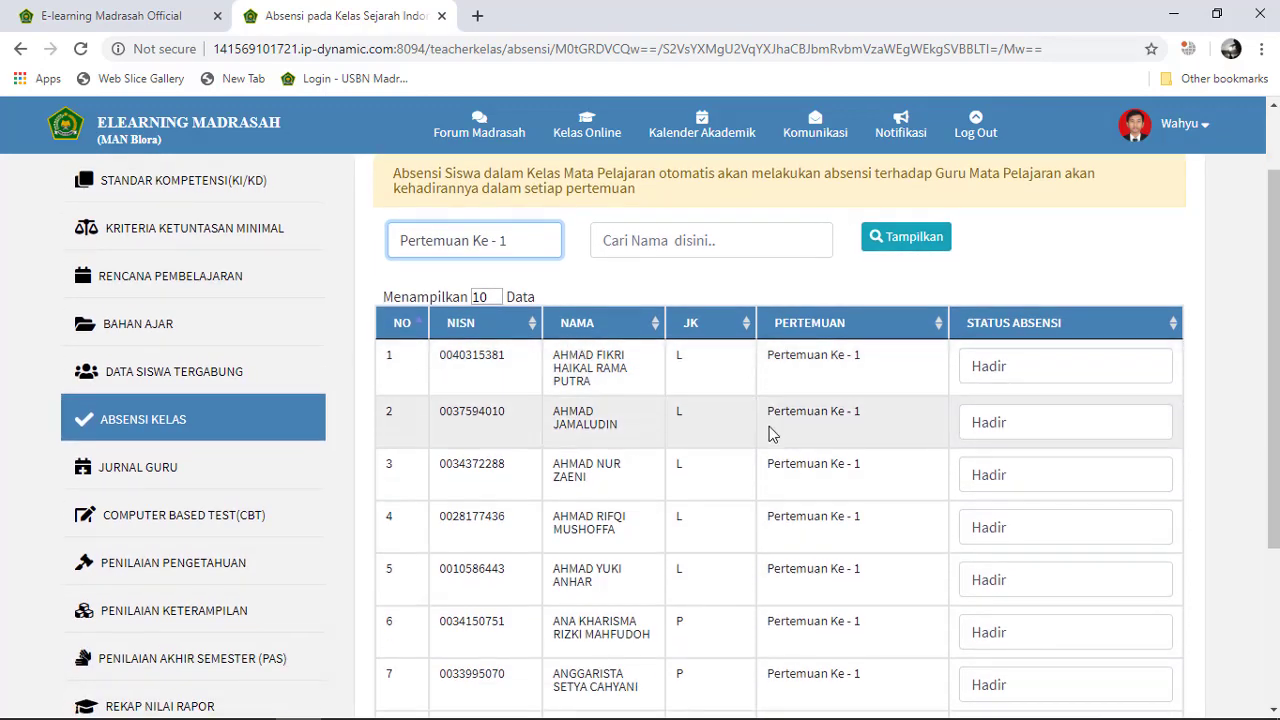
pyautogui.scroll(-3, 770, 433)
pyautogui.scroll(5, 769, 434)
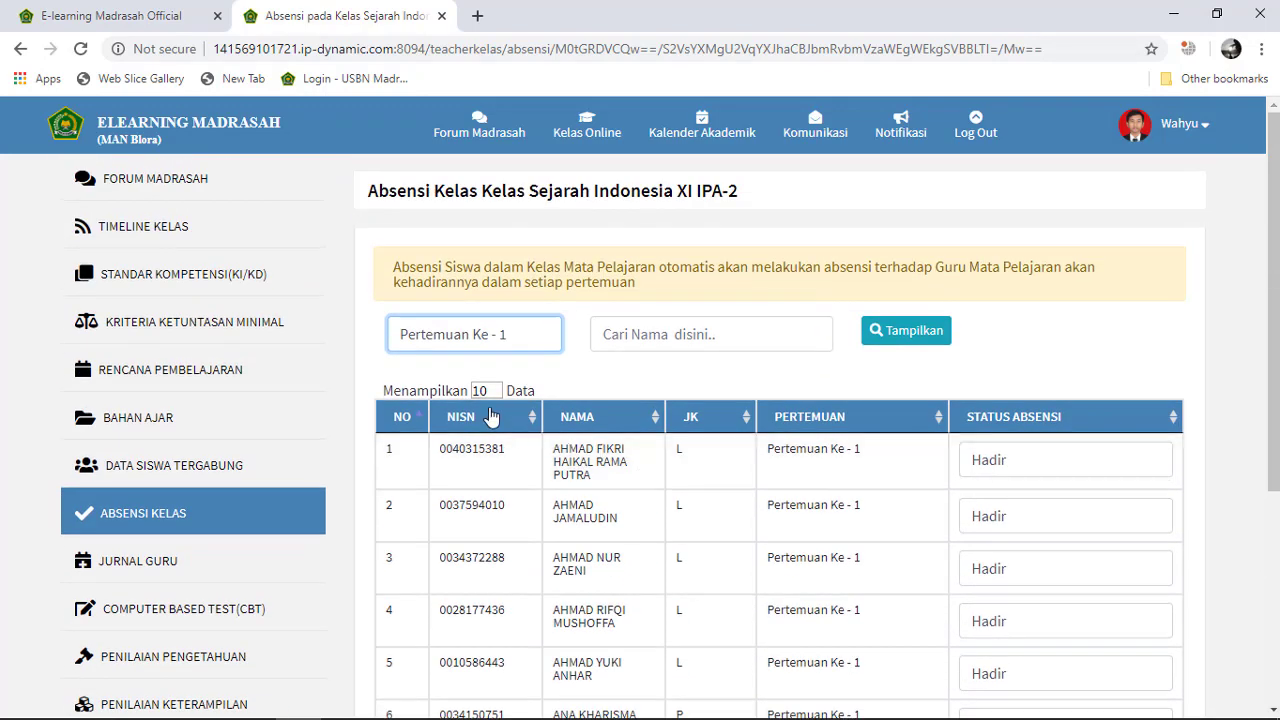
# Show 50 rows per page and review all 36 students, each marked Hadir.
pyautogui.click(486, 391)
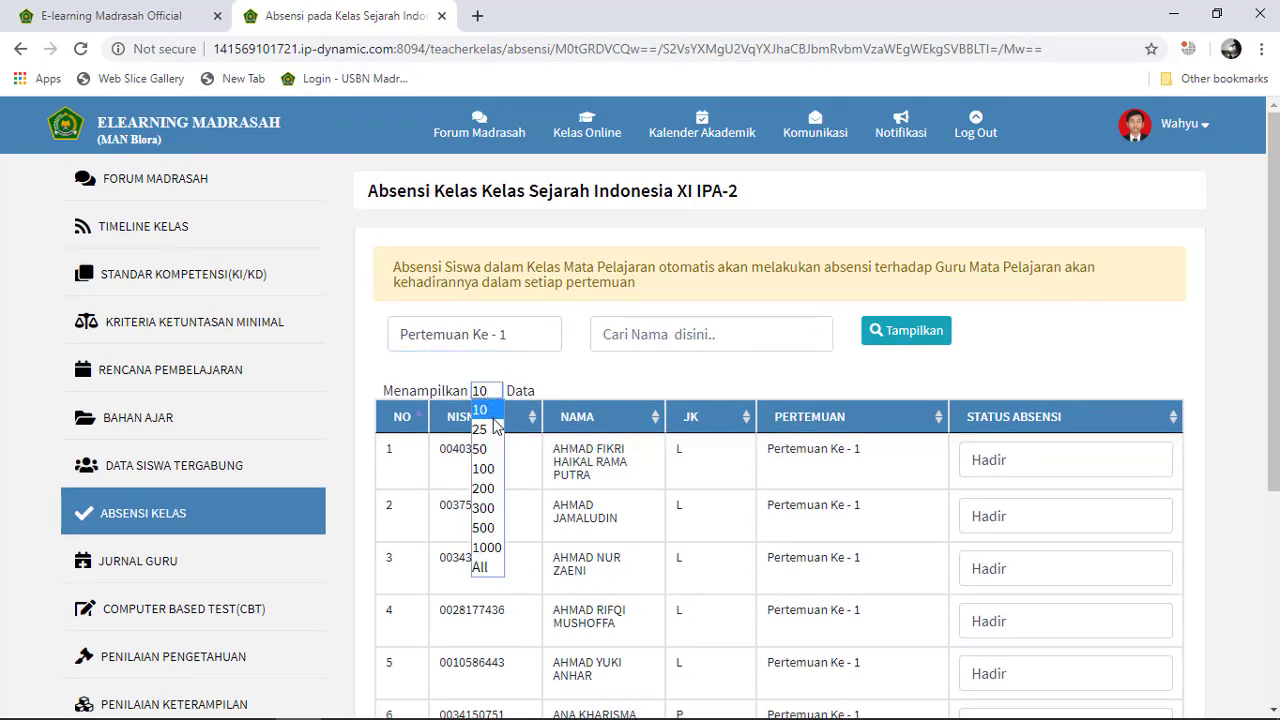
pyautogui.click(494, 450)
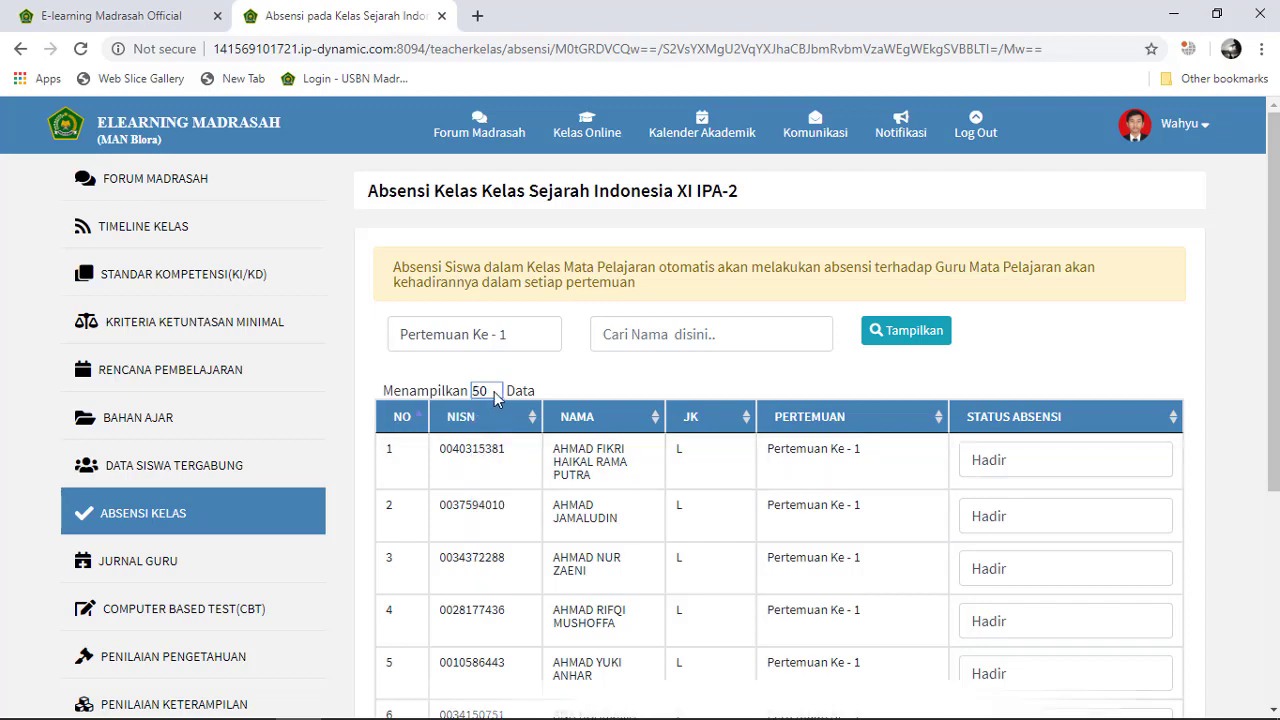
pyautogui.scroll(-4, 551, 417)
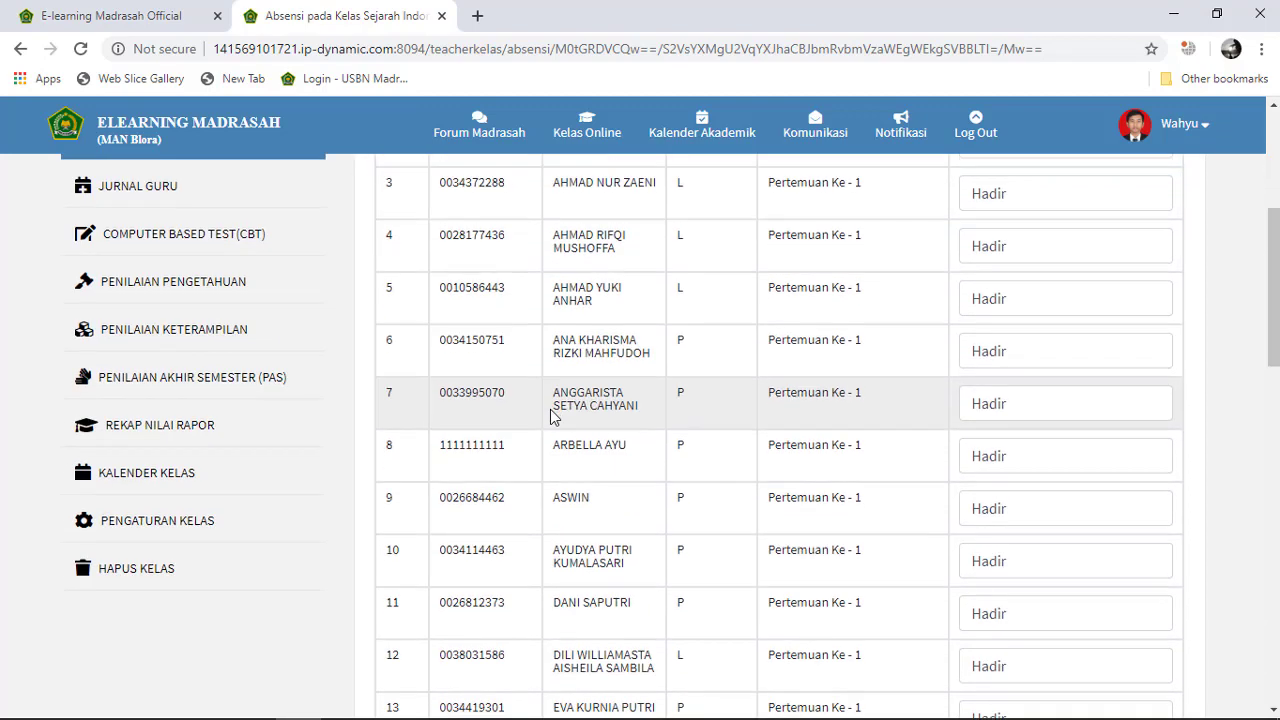
pyautogui.scroll(-5, 551, 417)
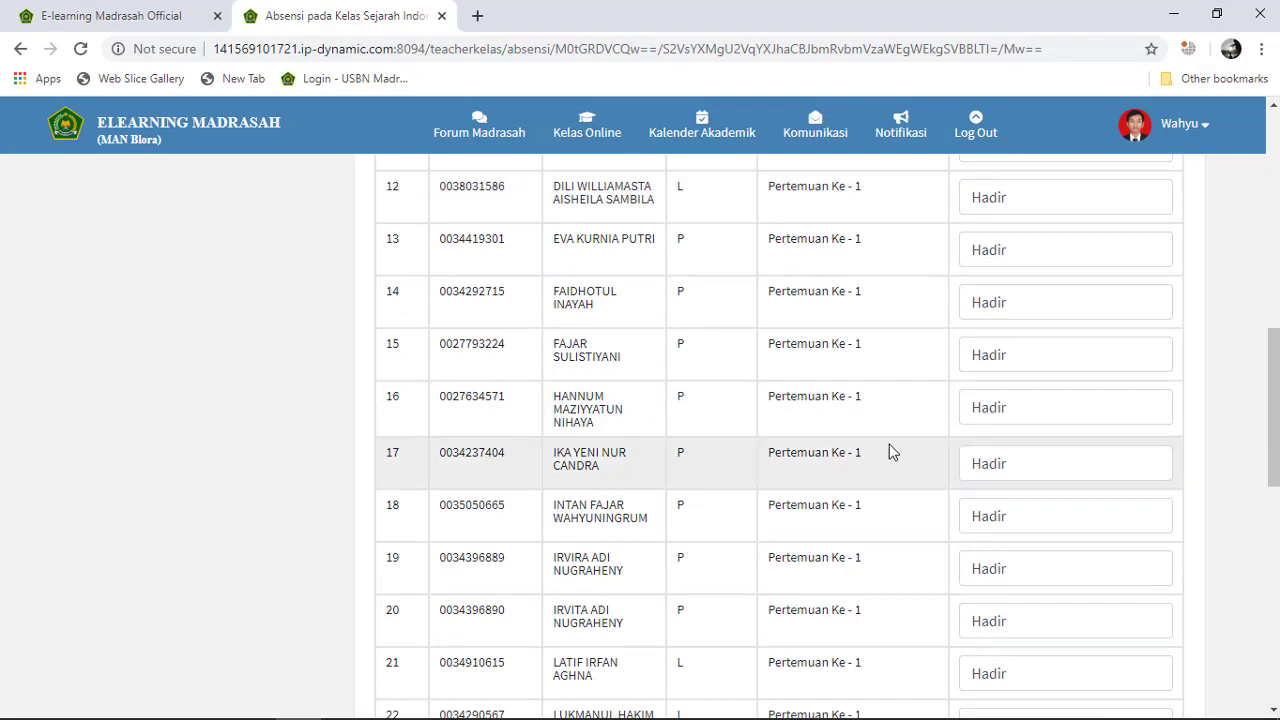
pyautogui.scroll(-4, 893, 503)
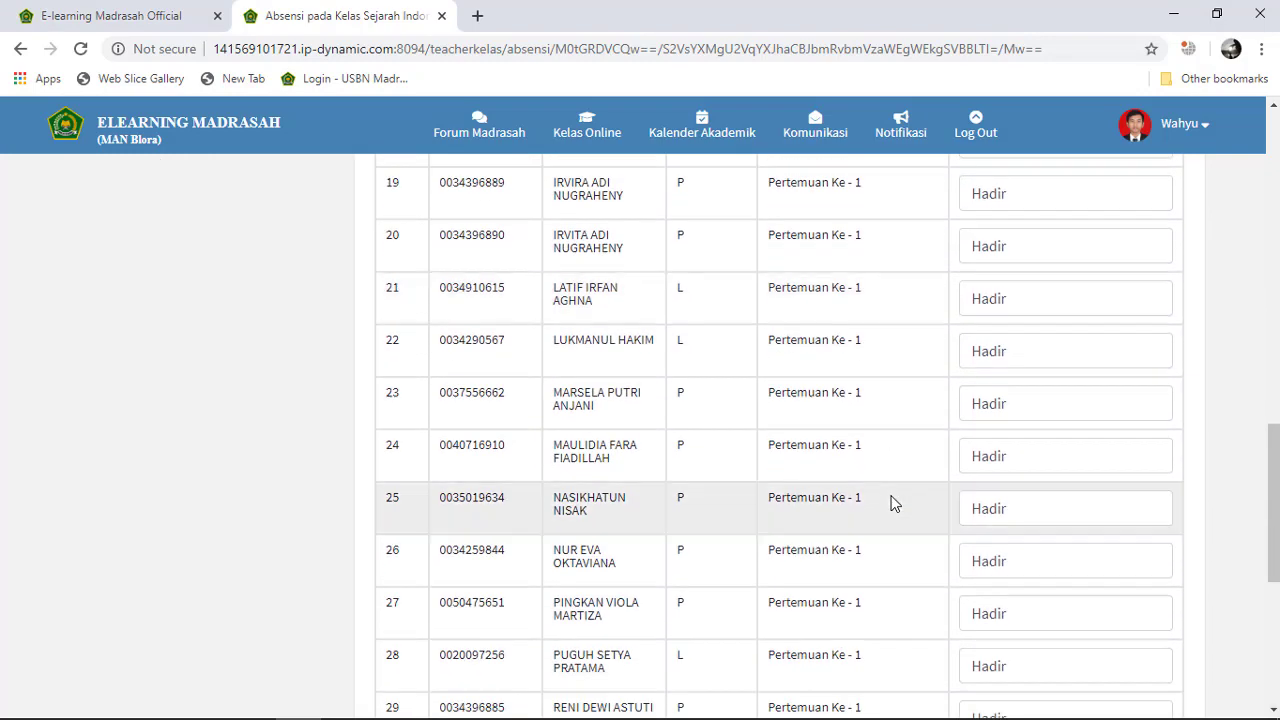
pyautogui.scroll(-3, 893, 503)
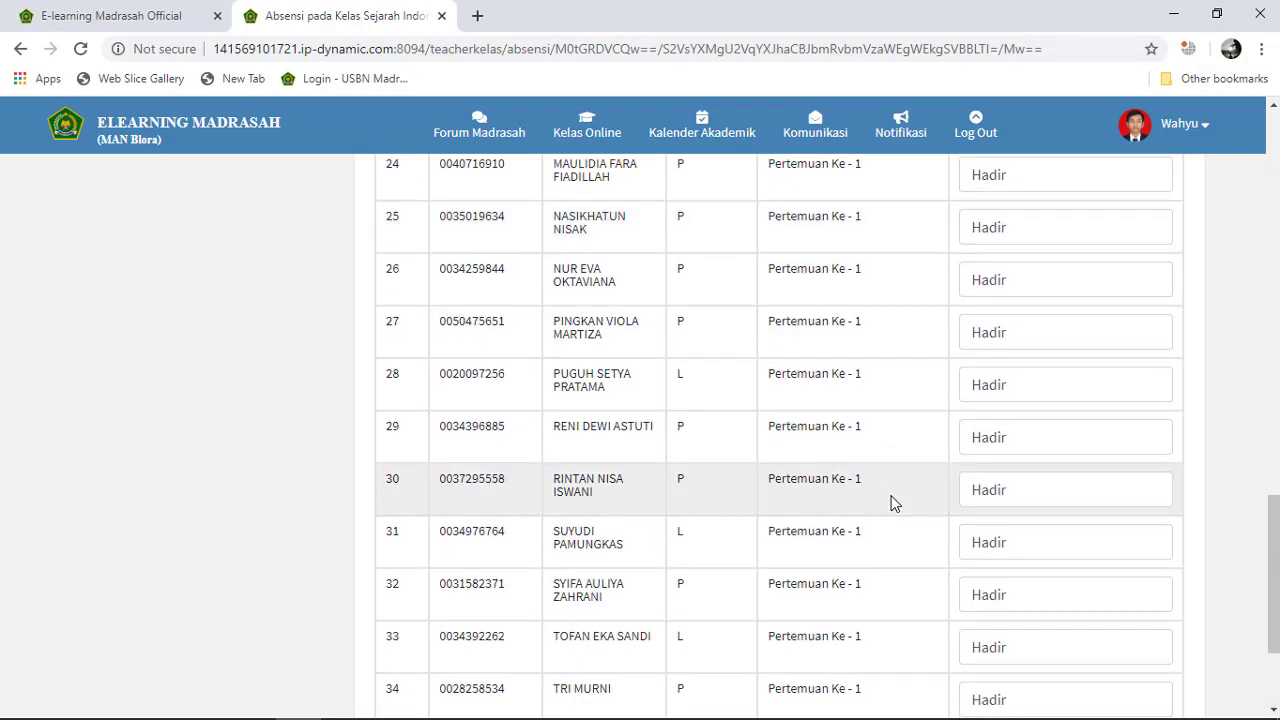
pyautogui.scroll(-3, 893, 503)
pyautogui.scroll(1, 1030, 480)
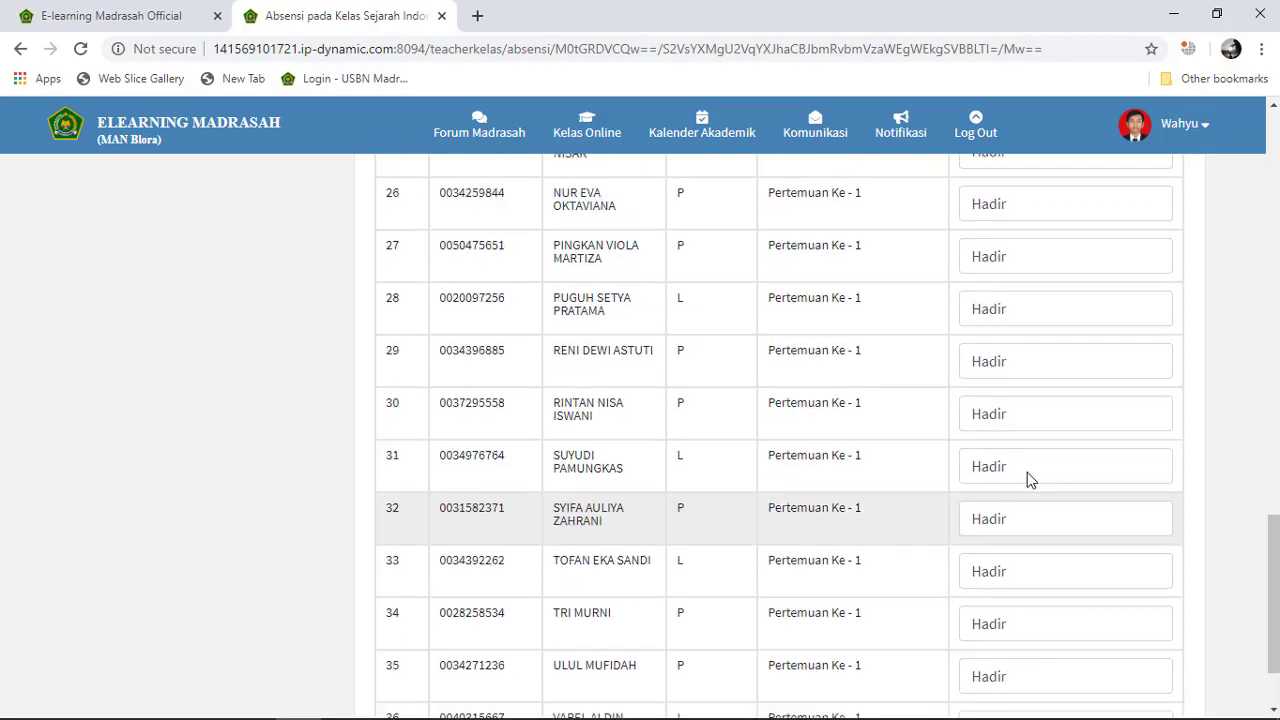
pyautogui.scroll(13, 1030, 480)
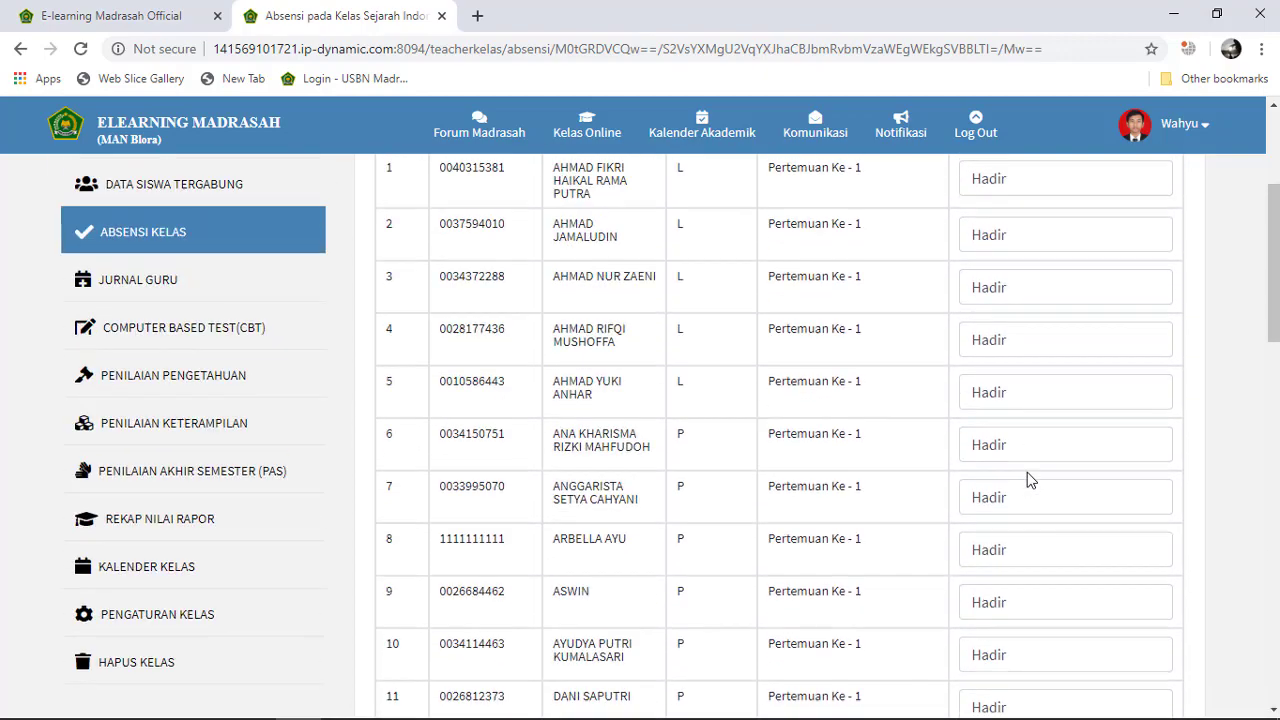
pyautogui.scroll(3, 1030, 480)
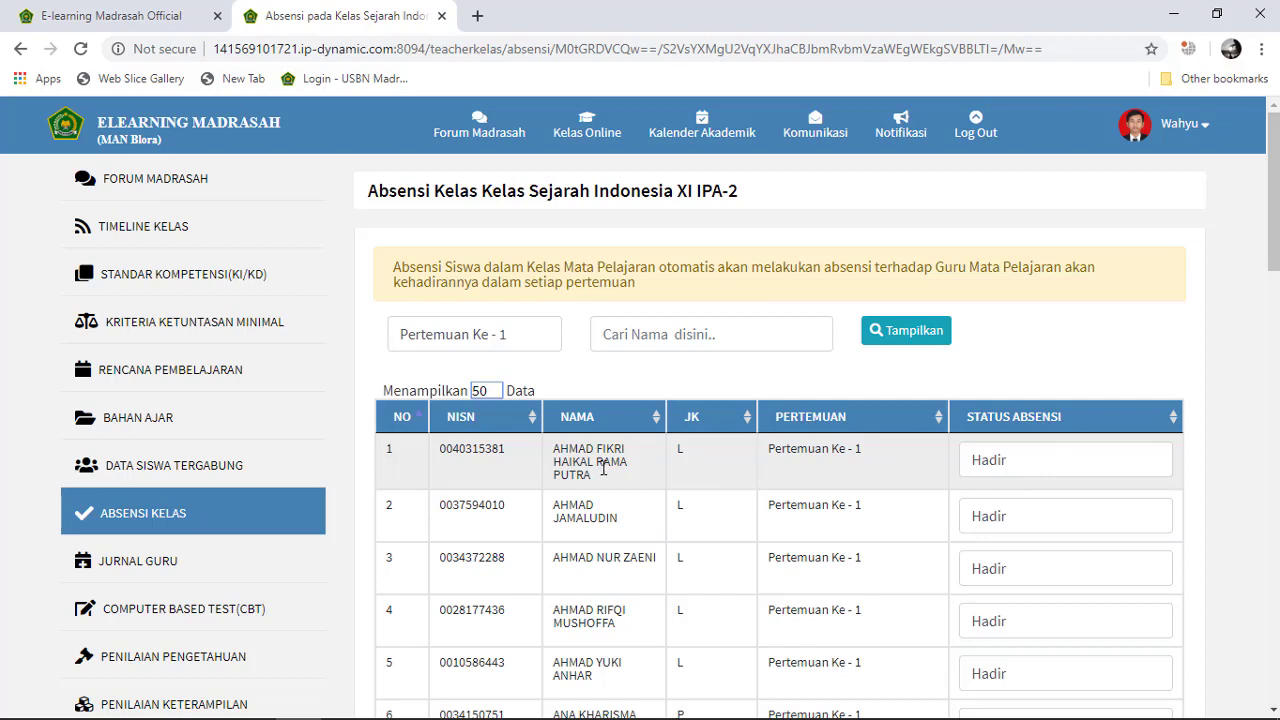
# Set the first student's status to Alfa and the second's to Sakit, then go to Jurnal Guru.
pyautogui.click(1070, 466)
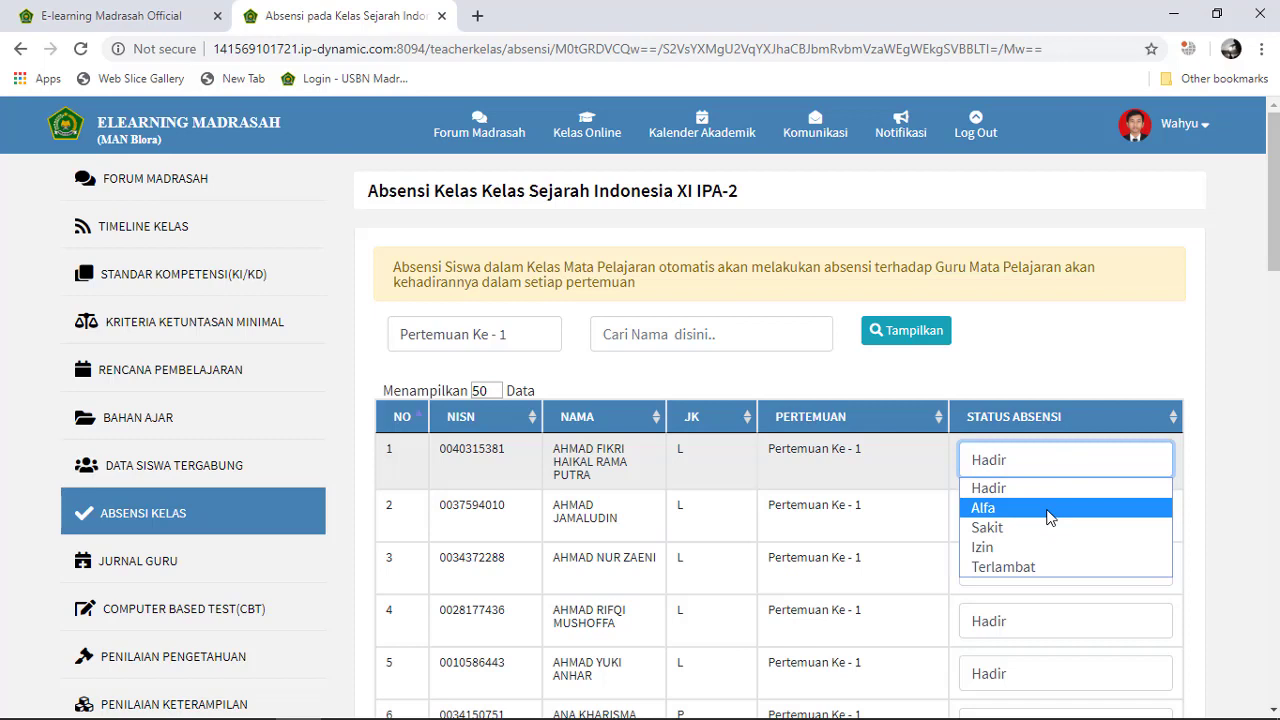
pyautogui.click(1050, 508)
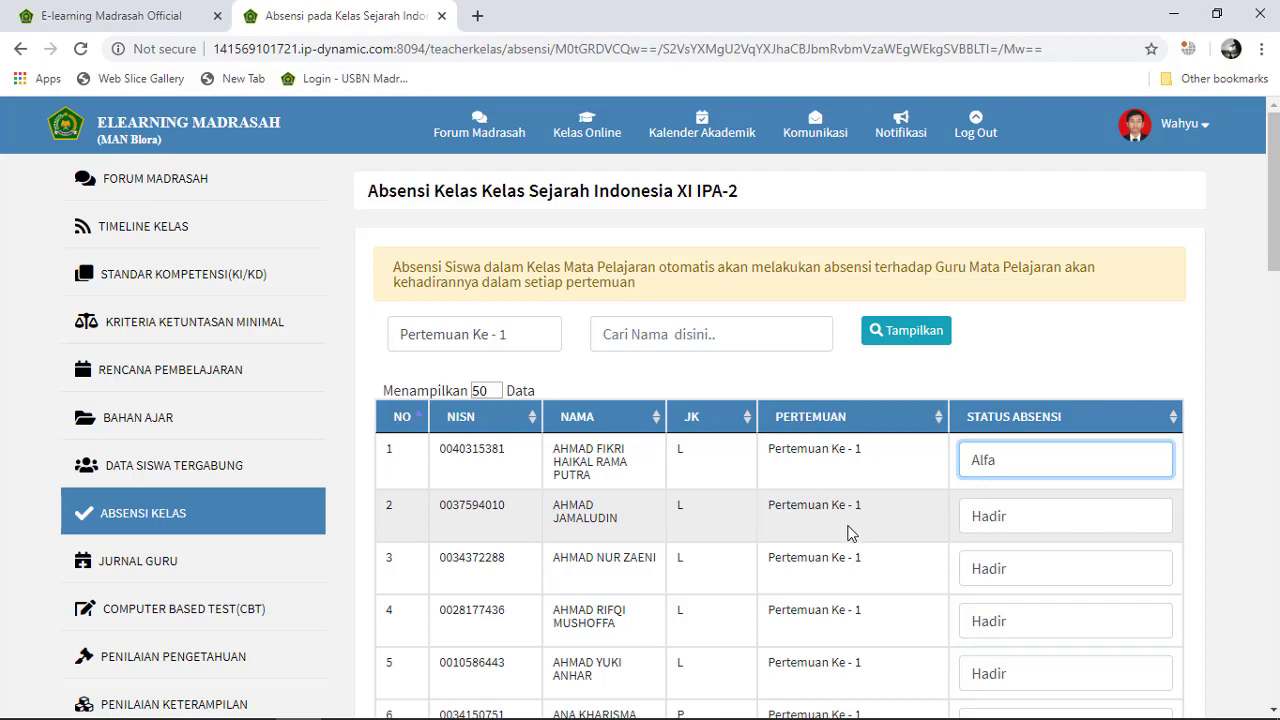
pyautogui.scroll(-2, 848, 533)
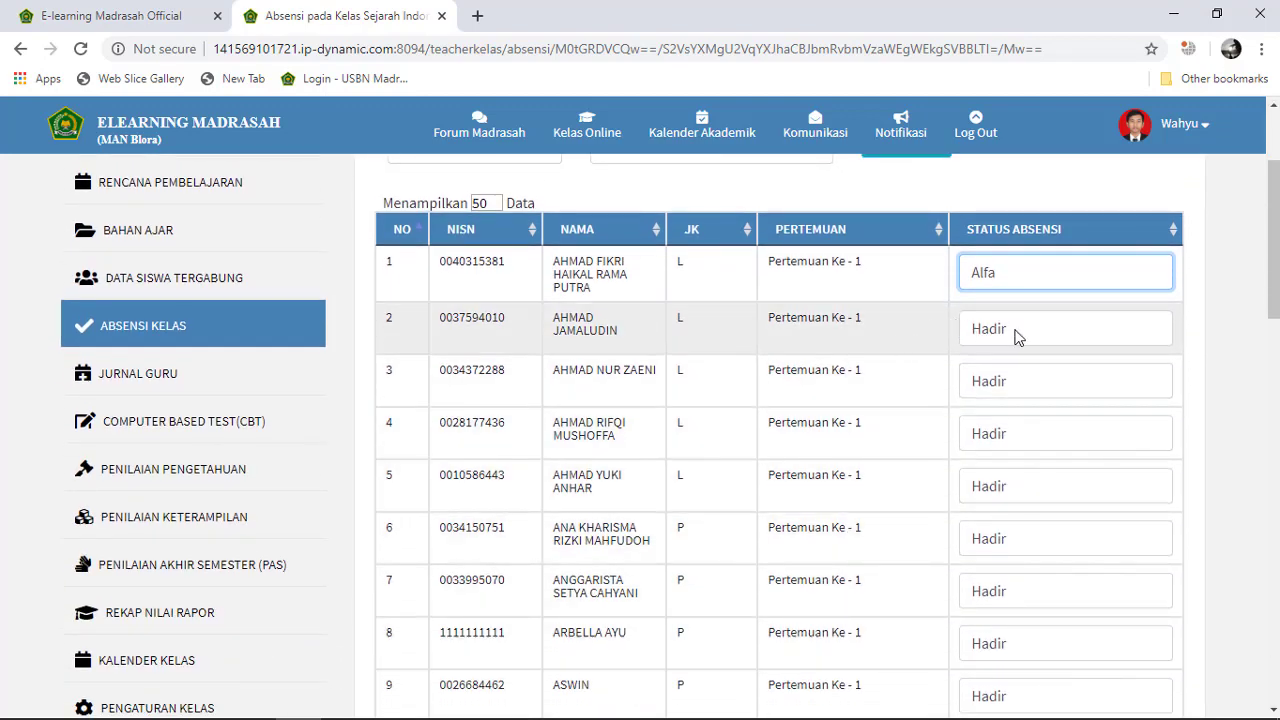
pyautogui.click(1016, 337)
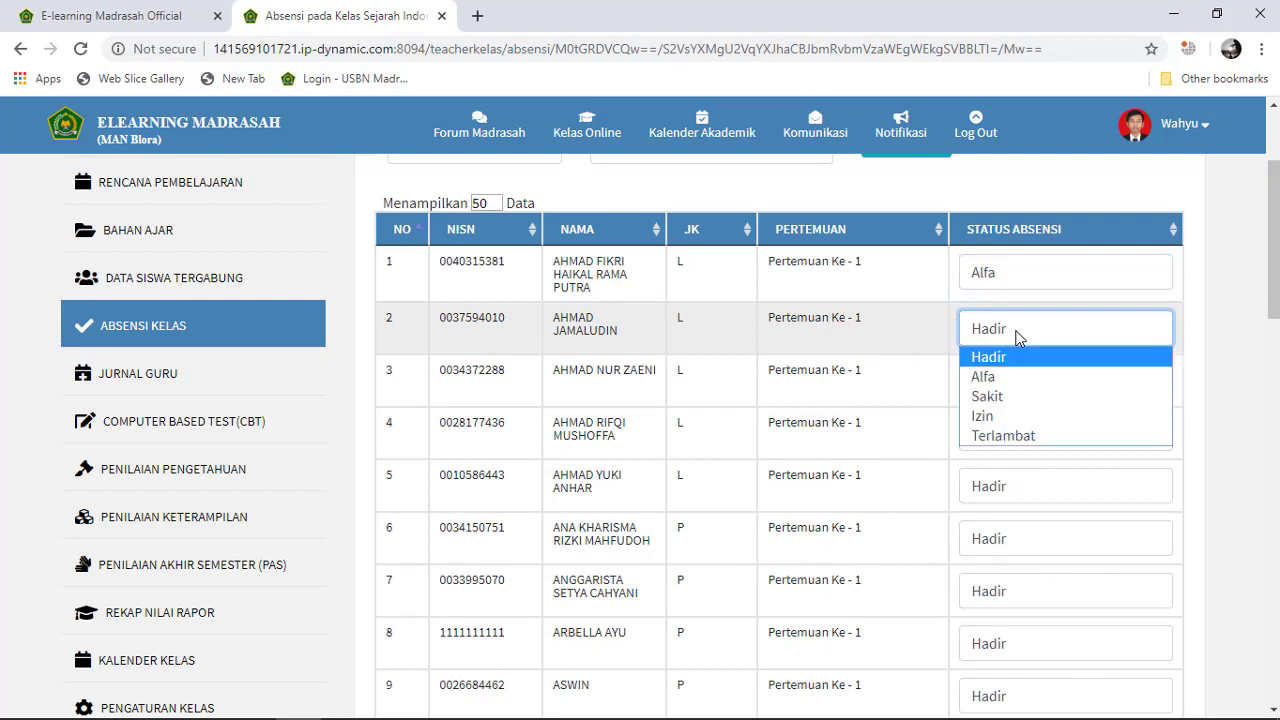
pyautogui.click(1016, 398)
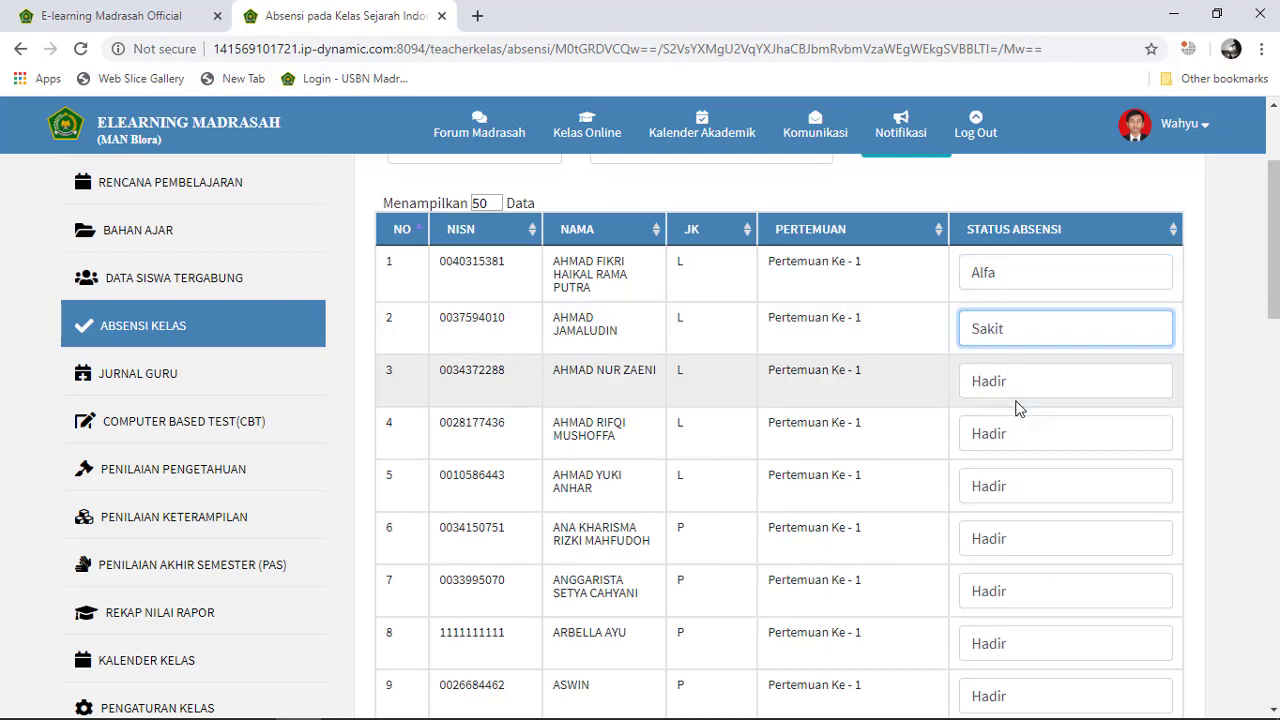
pyautogui.scroll(1, 527, 406)
pyautogui.scroll(1, 527, 406)
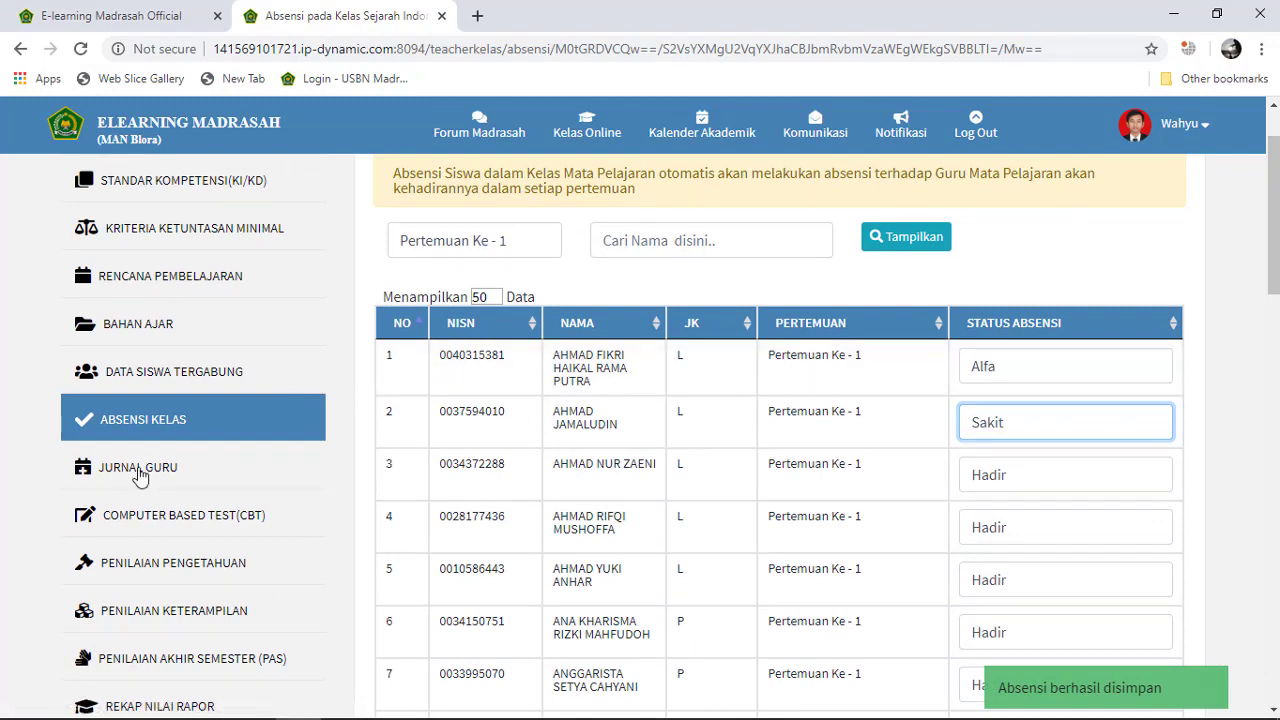
pyautogui.click(140, 477)
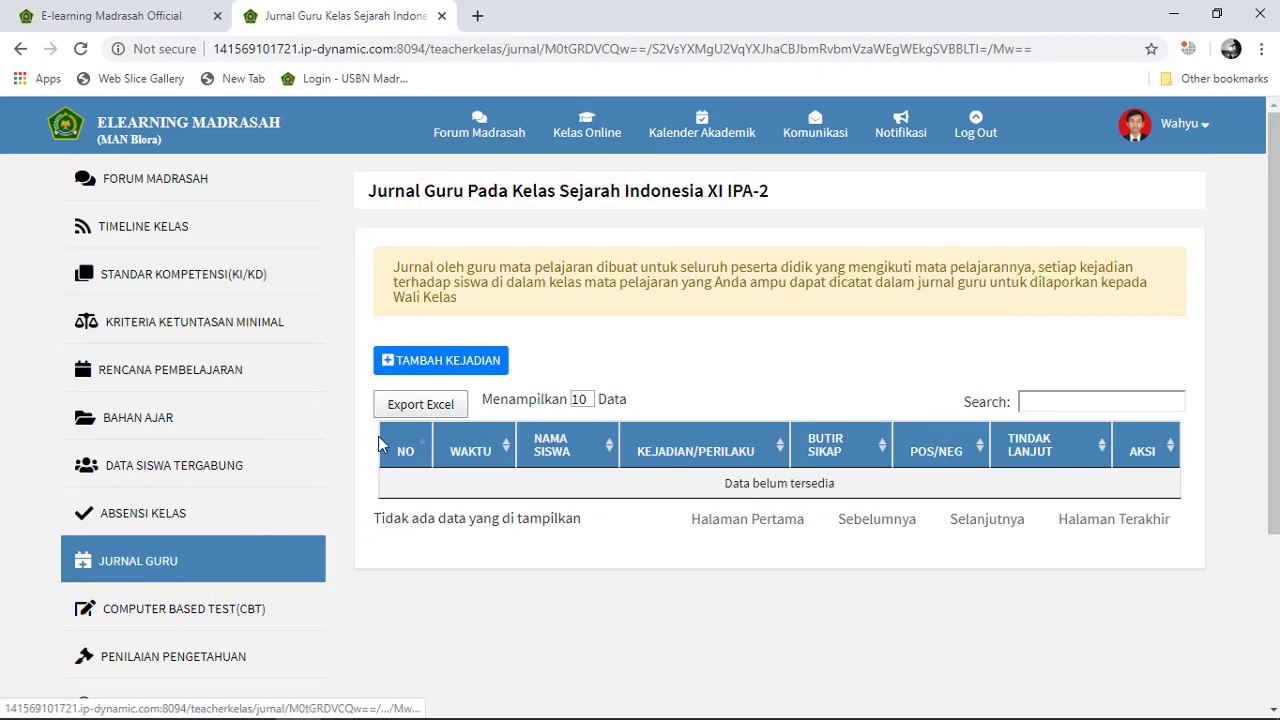
# Add a new journal incident dated 6 January 2020.
pyautogui.click(418, 366)
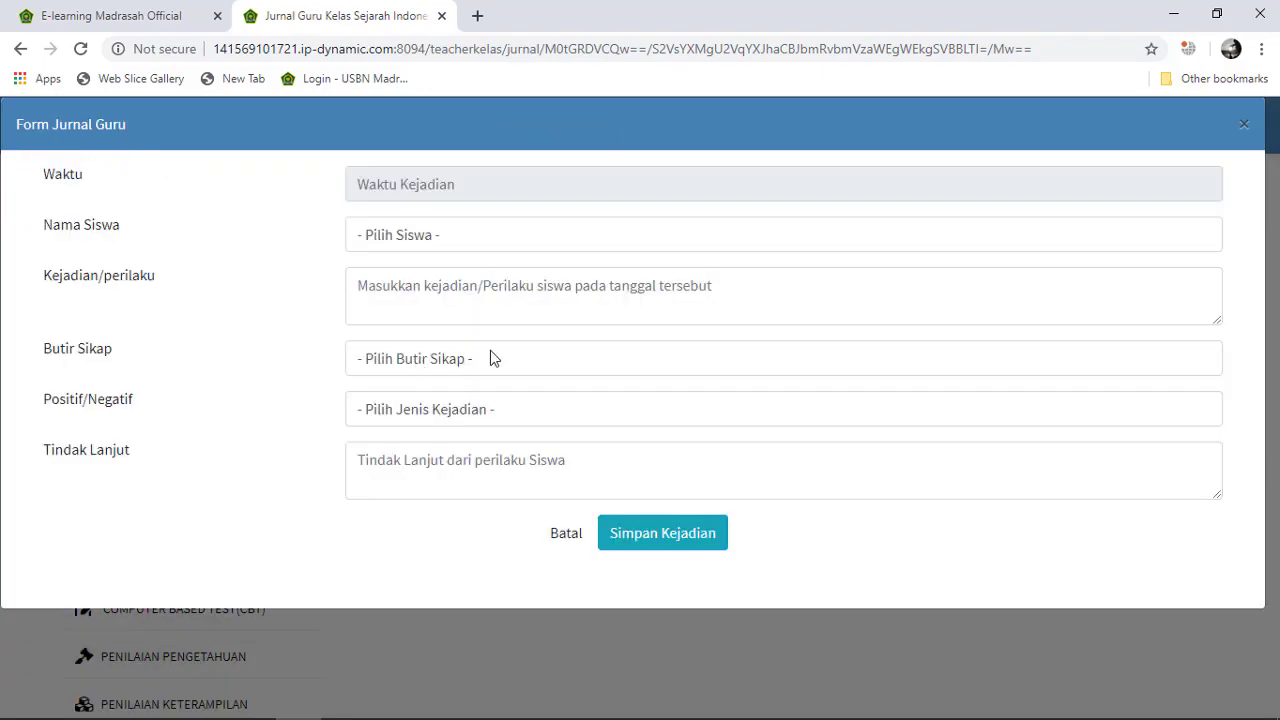
pyautogui.click(471, 181)
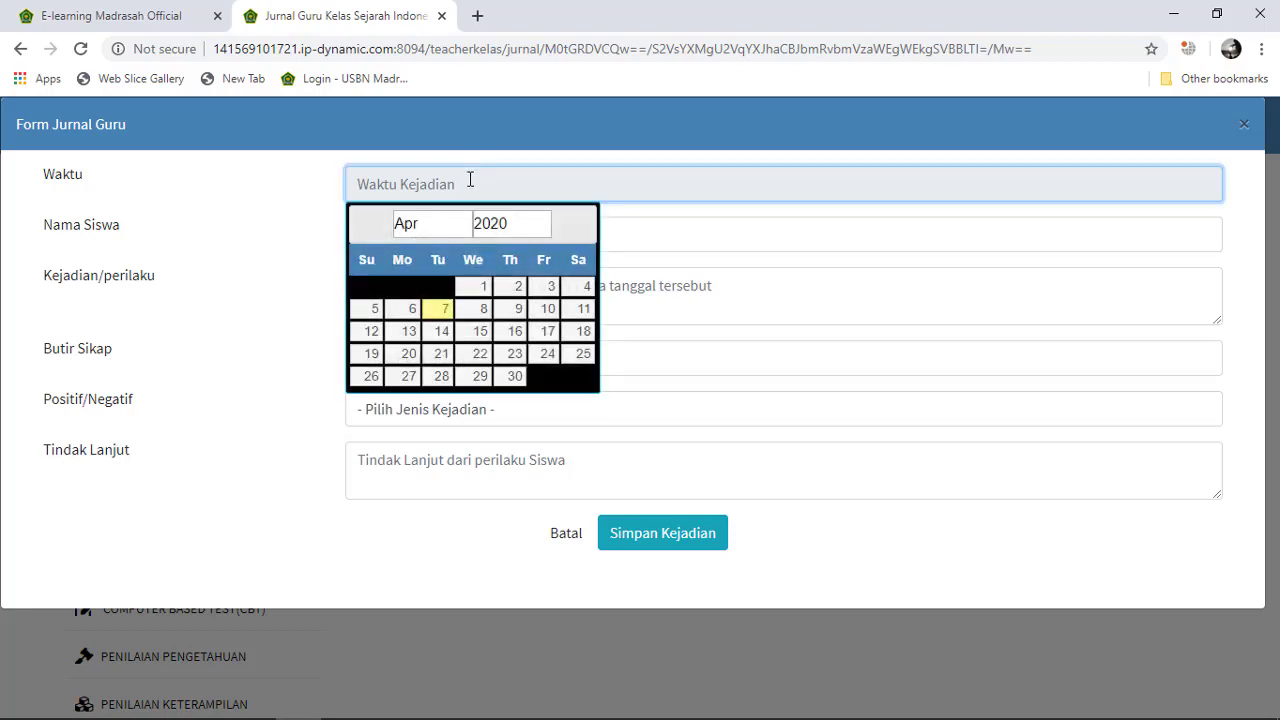
pyautogui.click(449, 232)
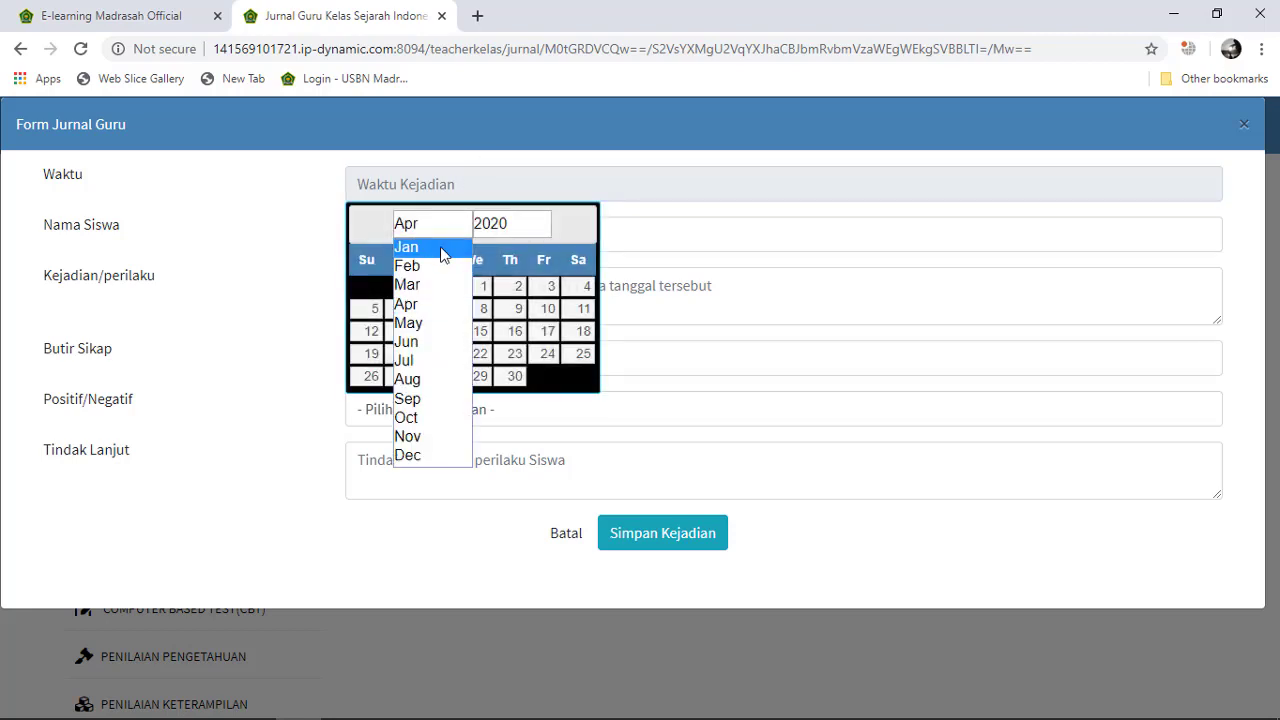
pyautogui.click(440, 246)
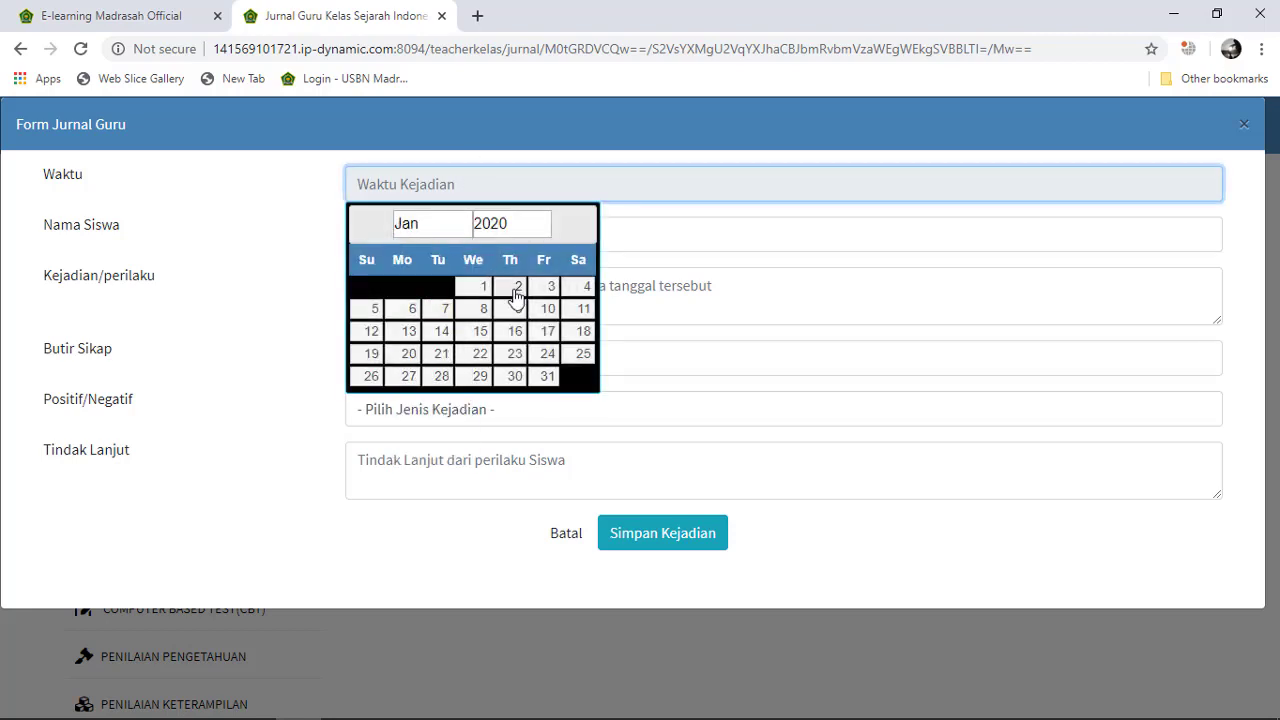
pyautogui.click(409, 310)
# Choose the fifth student in Nama Siswa and begin the incident text 'Datang terlambat'.
pyautogui.click(425, 238)
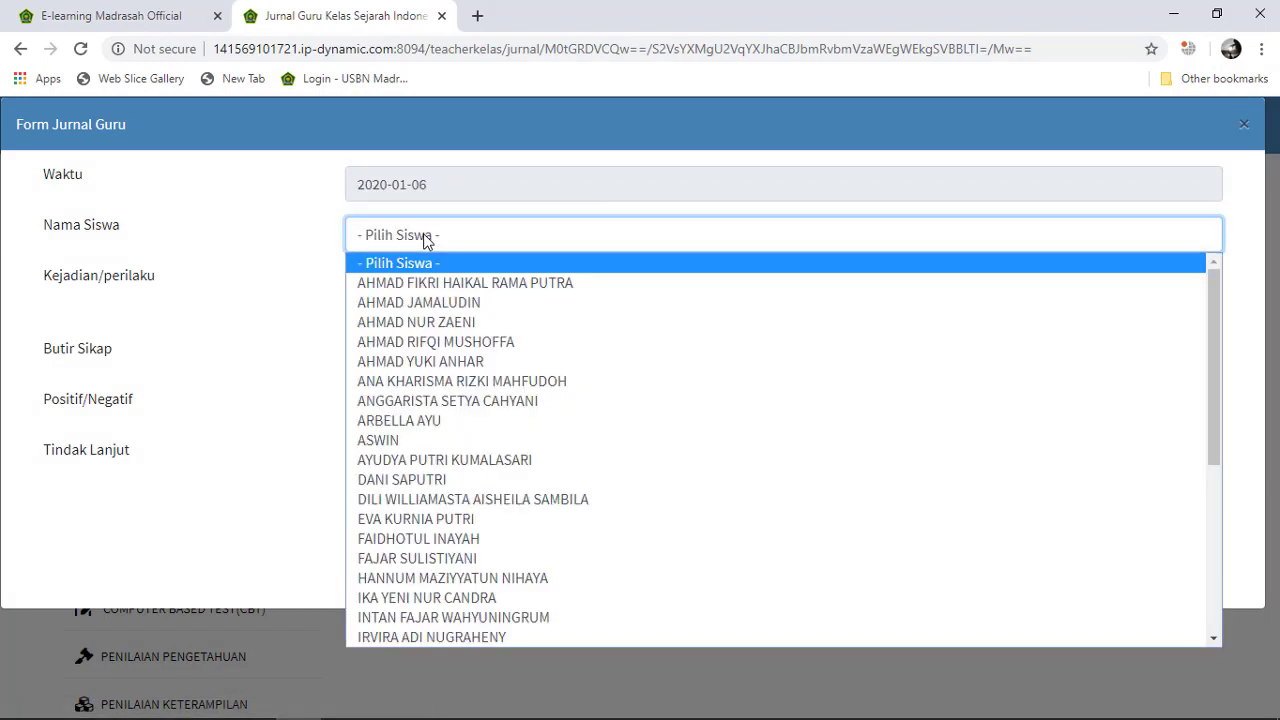
pyautogui.click(474, 363)
pyautogui.click(472, 305)
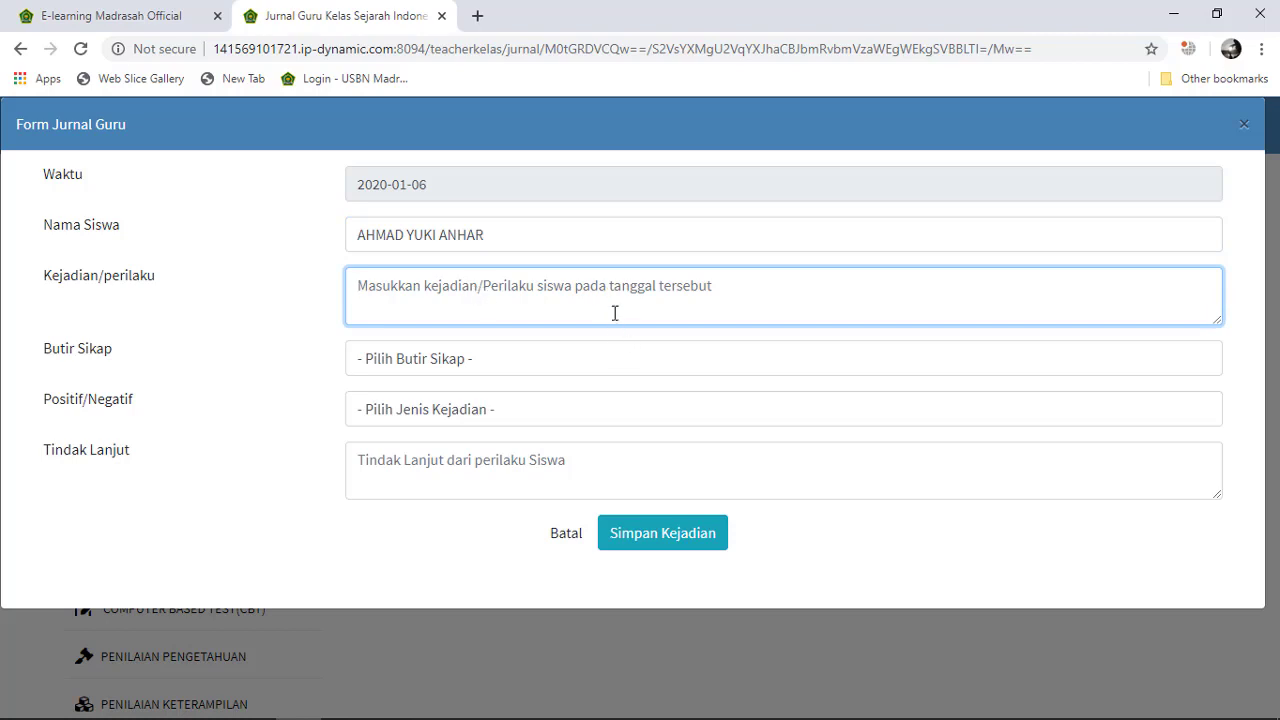
pyautogui.write('Datang terlam')
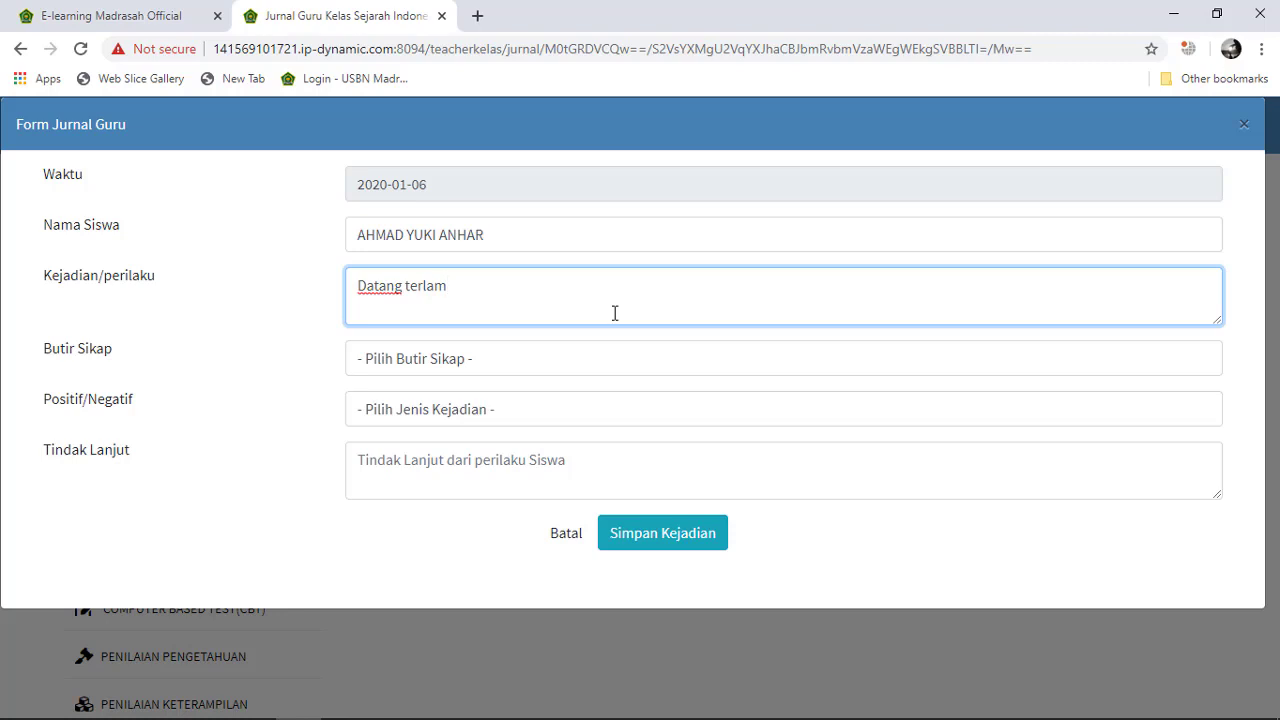
pyautogui.write('bat')
# Set Butir Sikap to Tanggung Jawab and the incident type to Negatif (-).
pyautogui.click(487, 362)
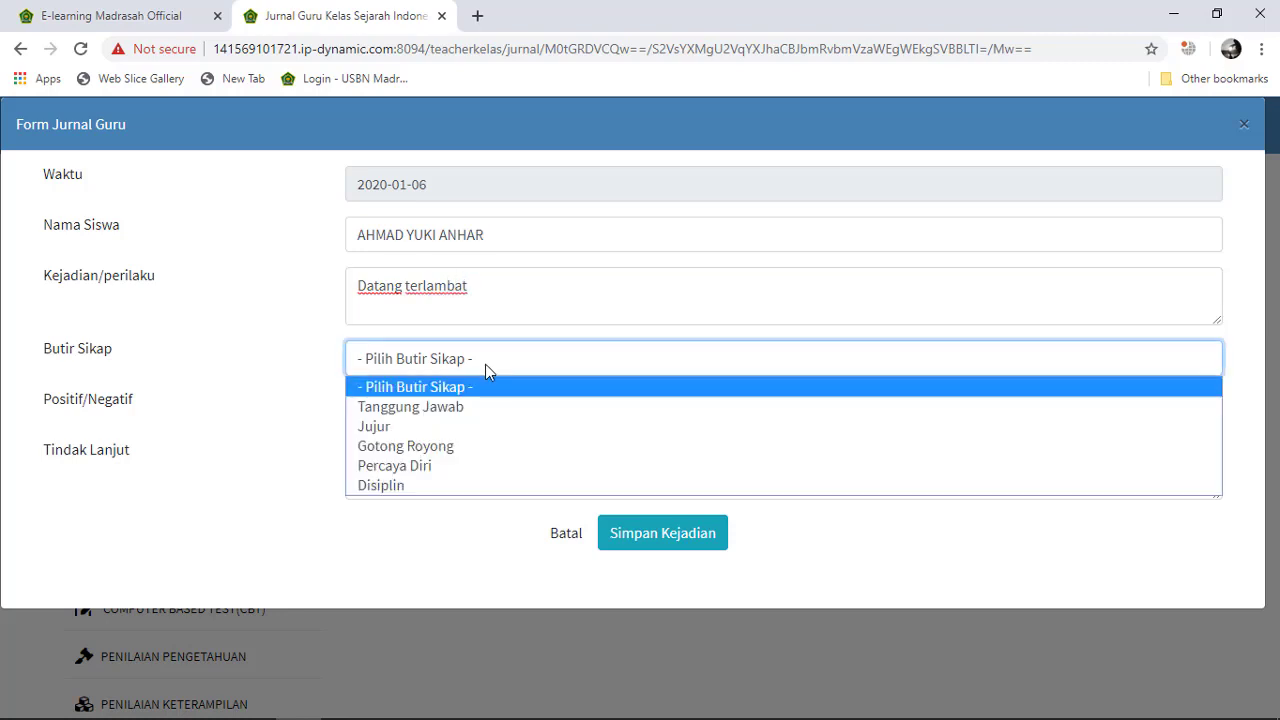
pyautogui.click(455, 410)
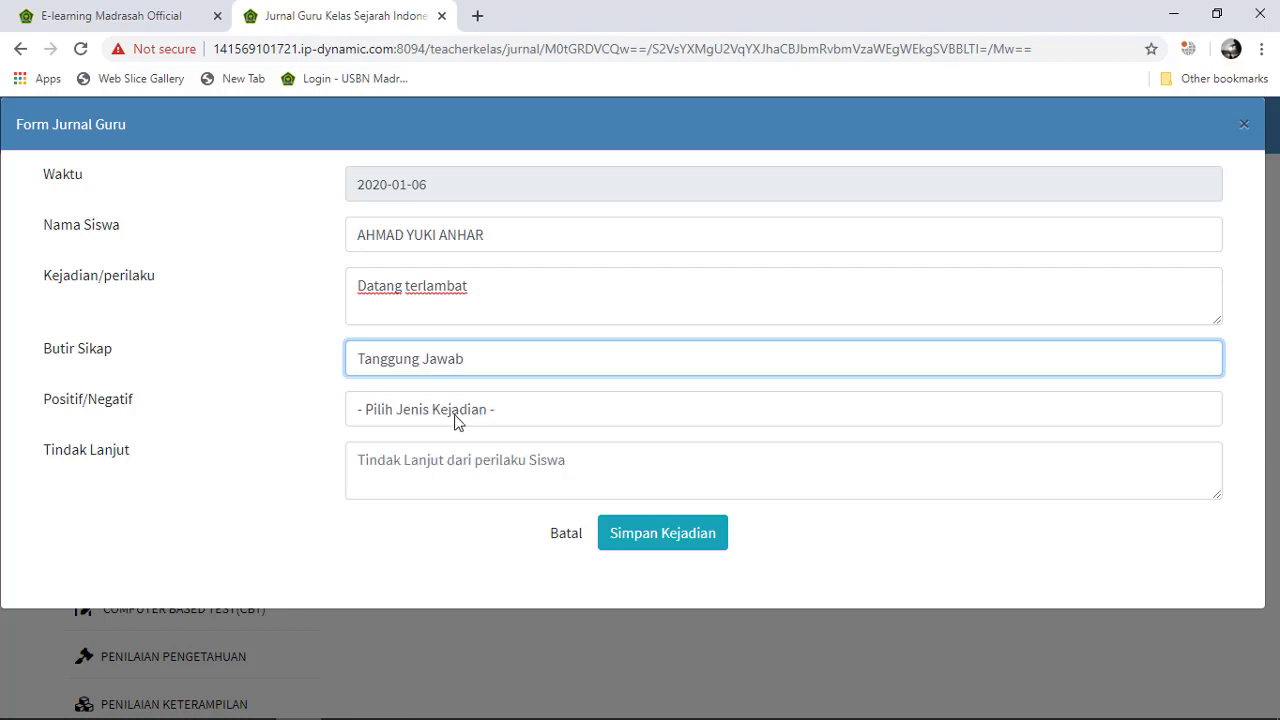
pyautogui.click(455, 410)
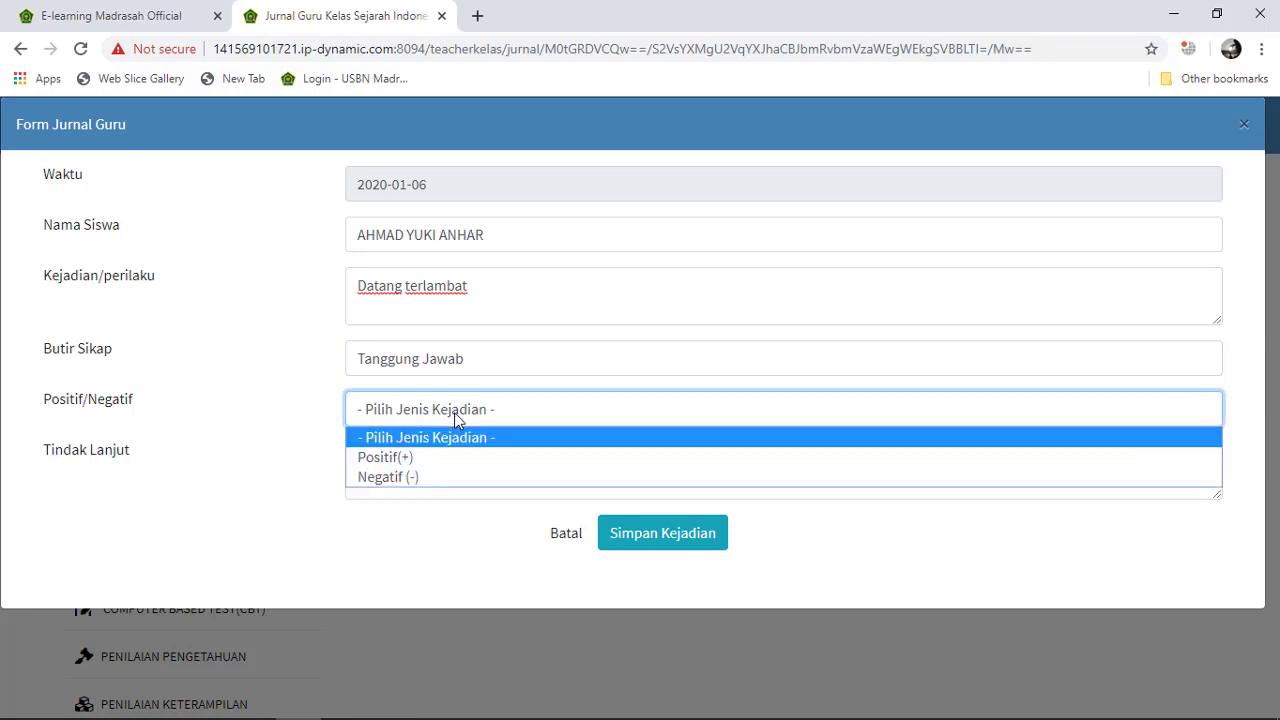
pyautogui.click(411, 480)
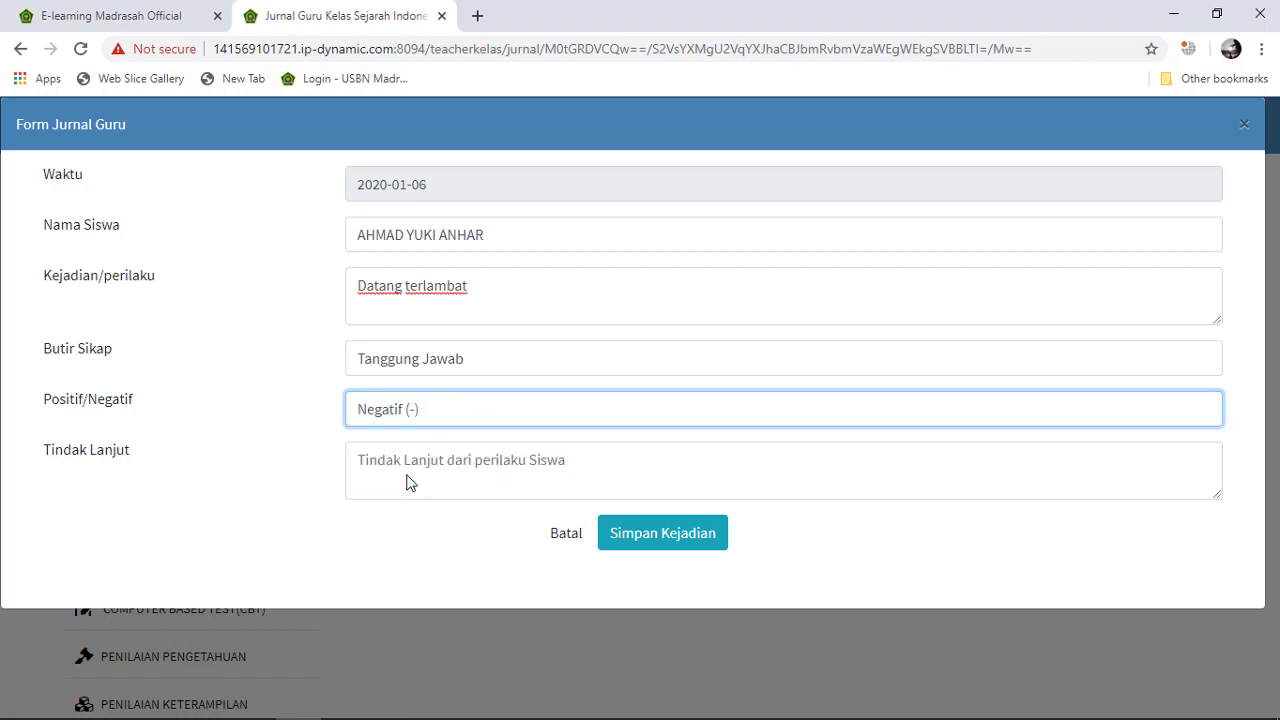
# Enter the follow-up 'Memberi tanda t di absensi dan memberi motivasi agar tidak datang terlambat' and save.
pyautogui.click(473, 471)
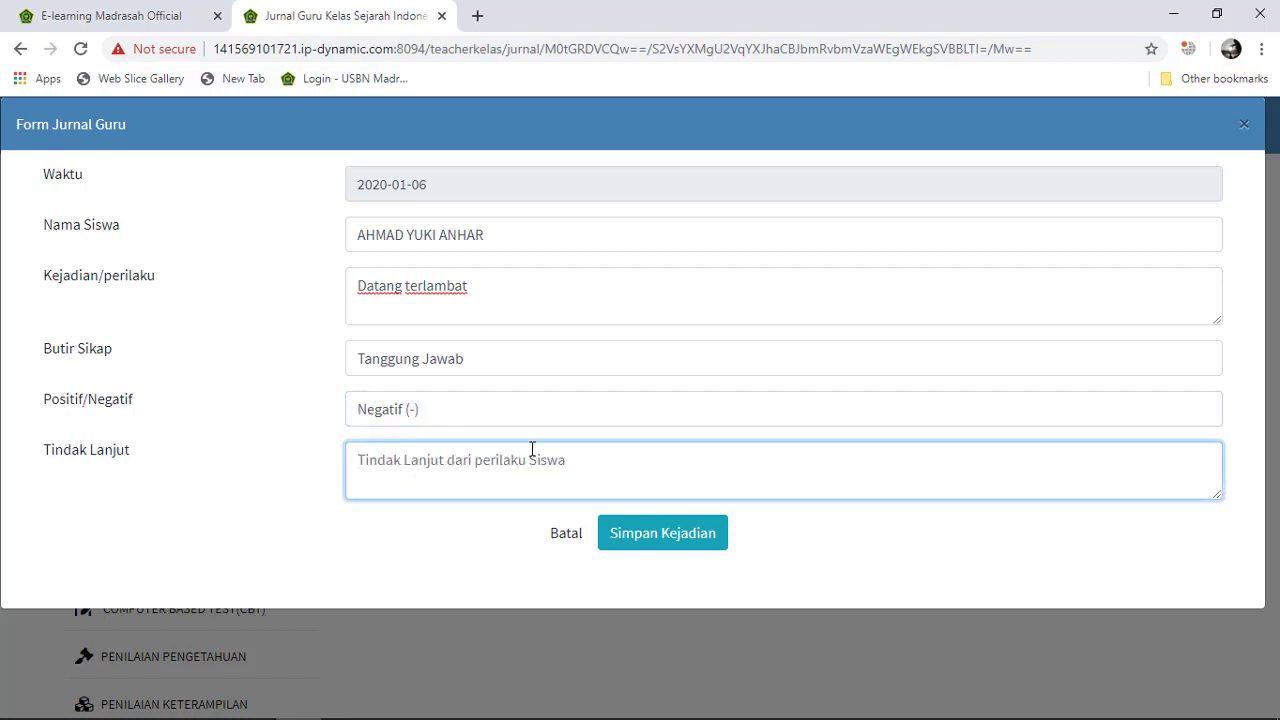
pyautogui.write('Membe')
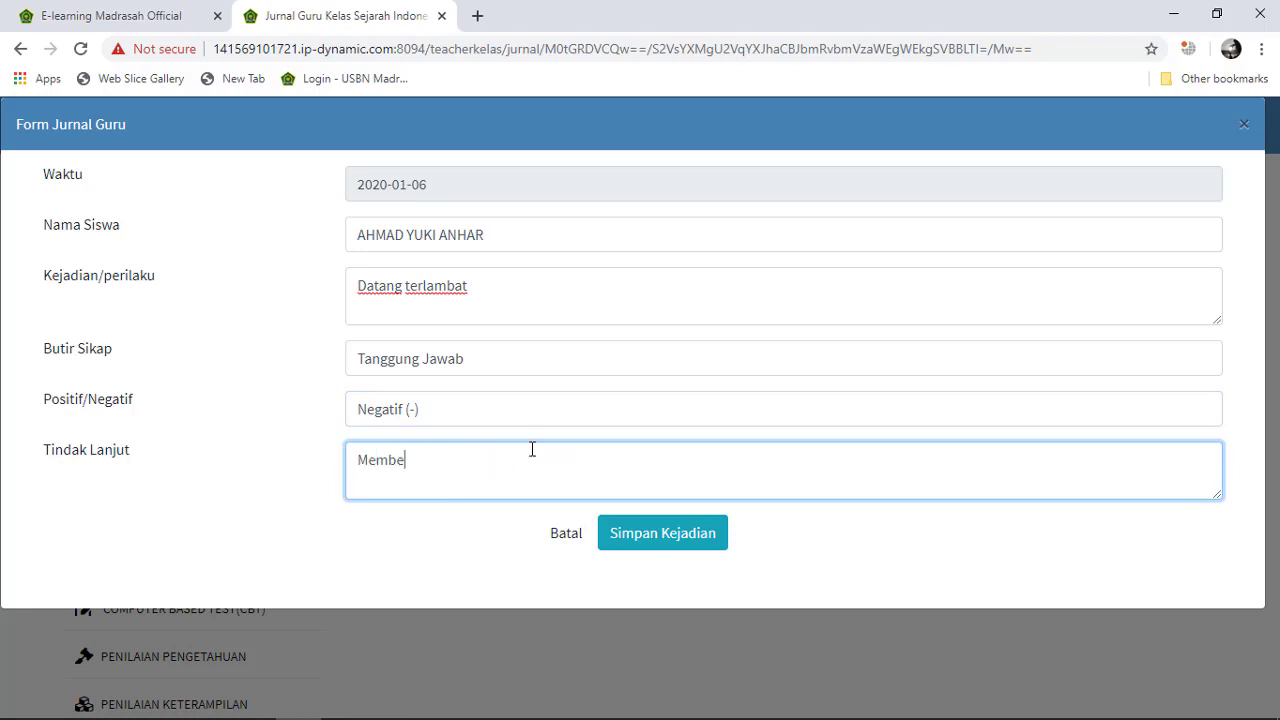
pyautogui.write('ri tanda t di ab')
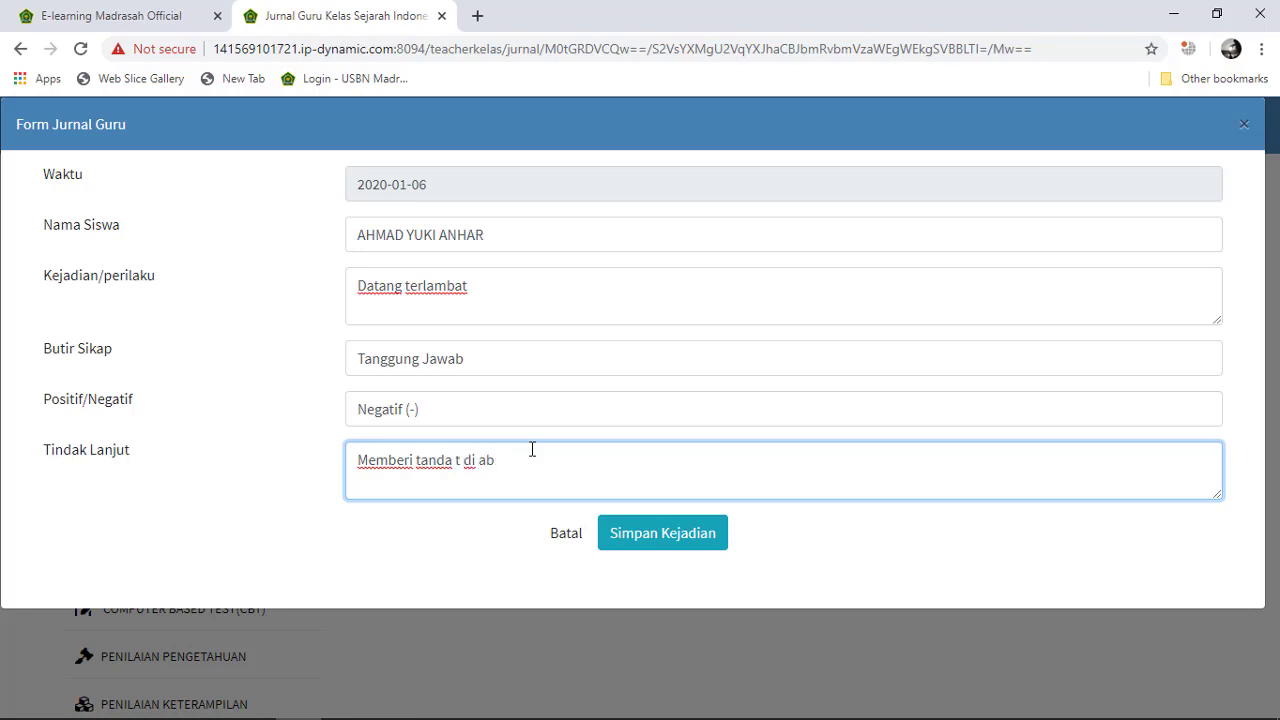
pyautogui.write('sensi dan memberi motiv')
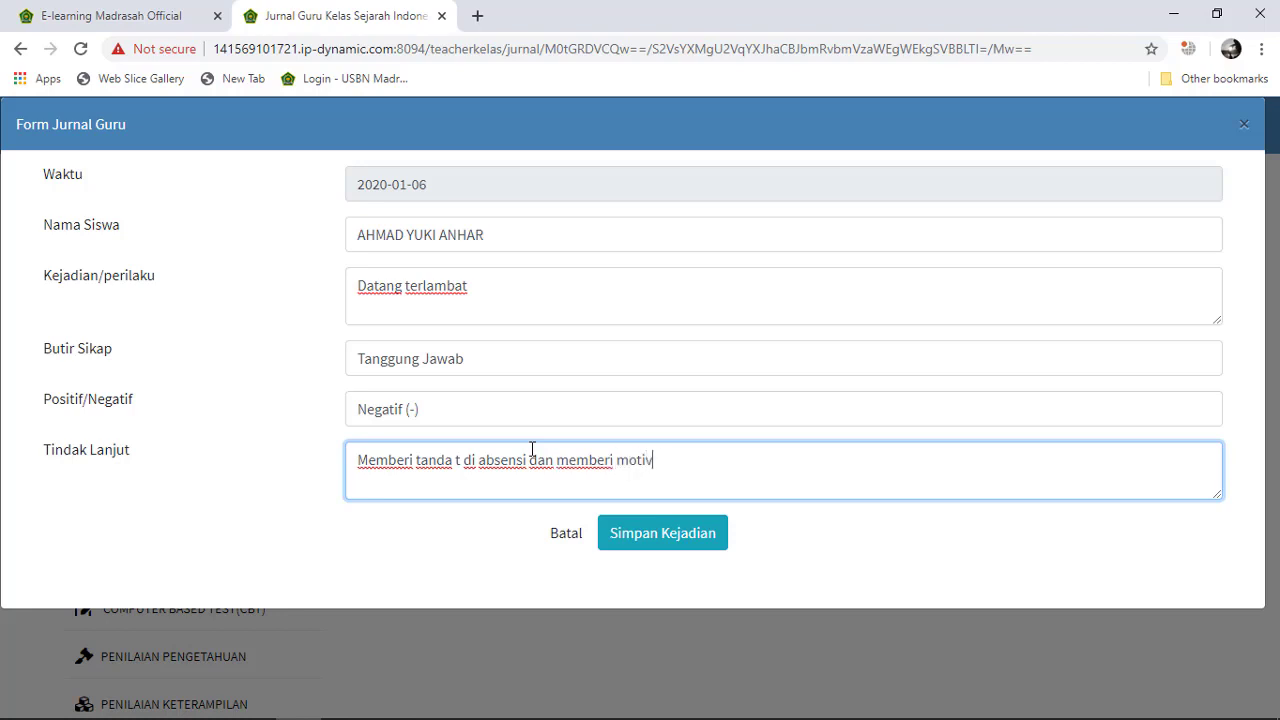
pyautogui.write('asi agar tidak da')
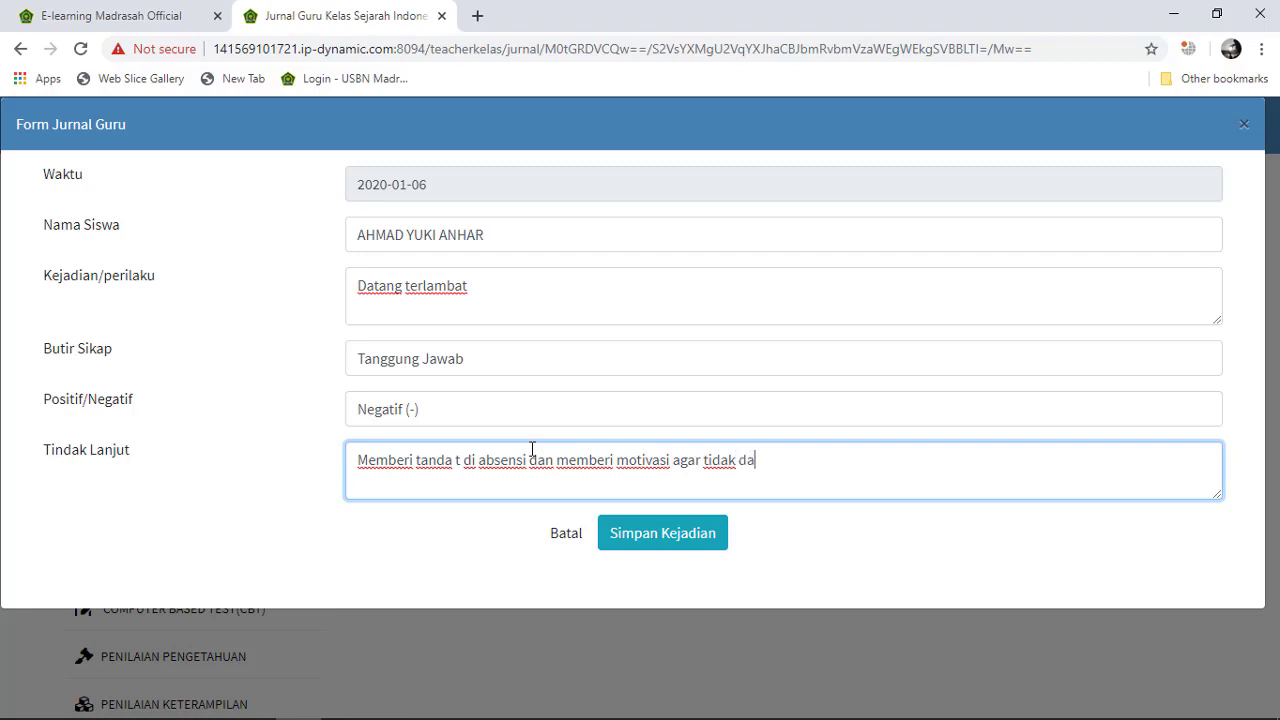
pyautogui.write('tang terlambat')
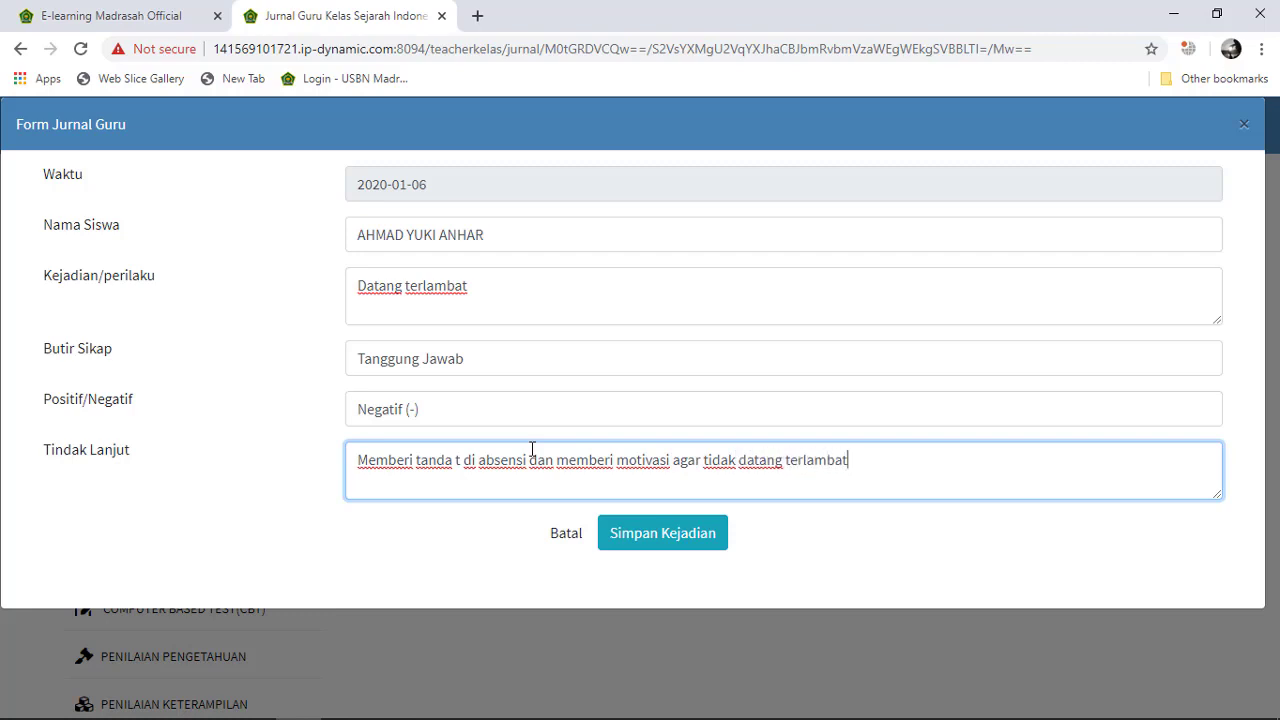
pyautogui.click(652, 548)
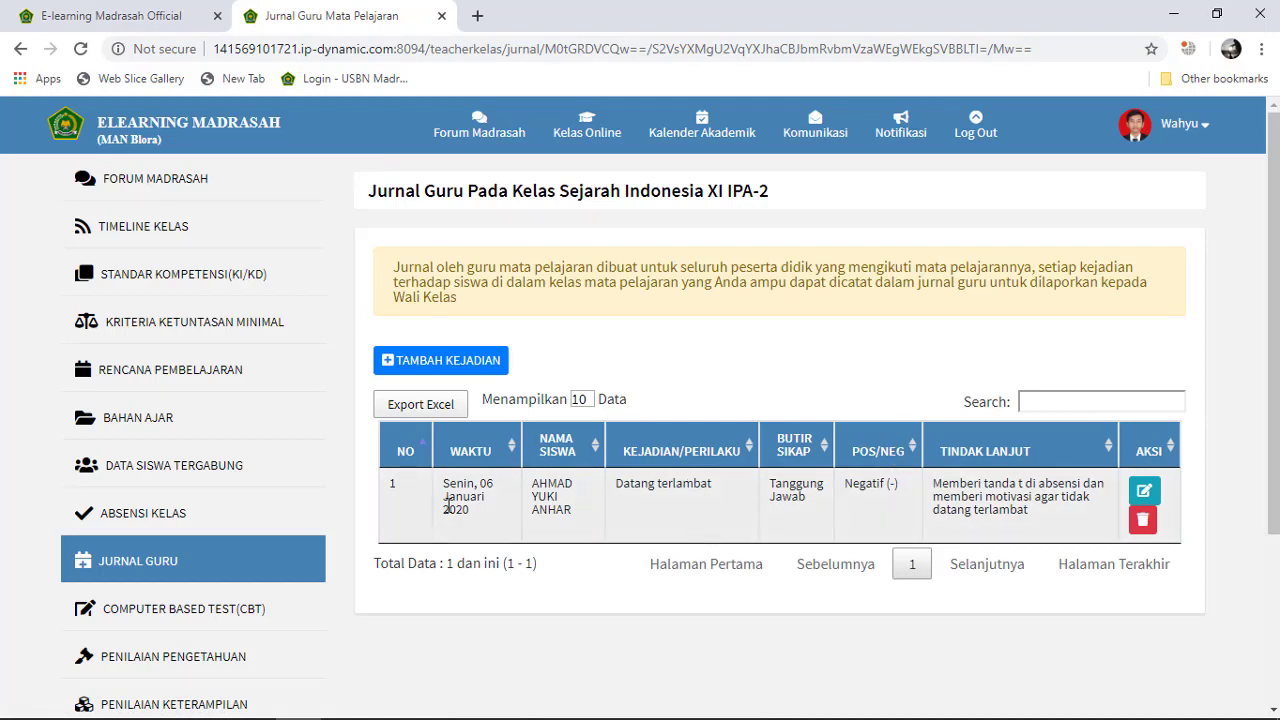
pyautogui.scroll(-1, 400, 492)
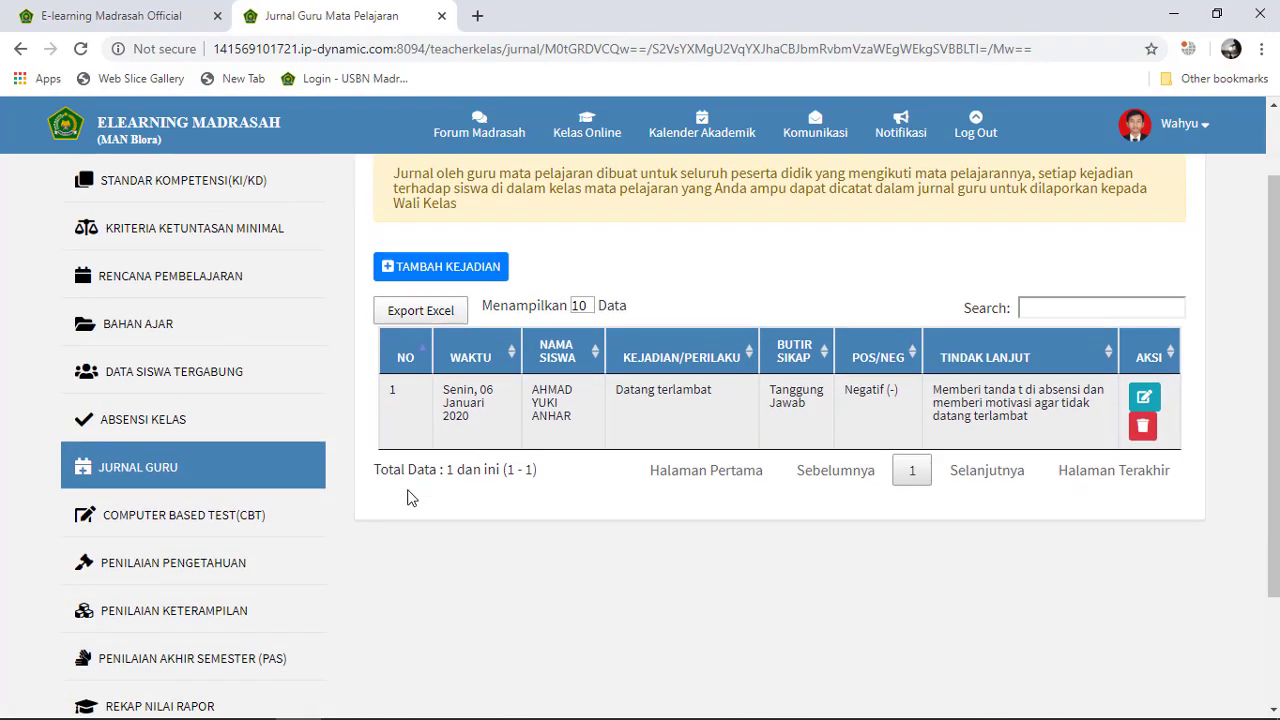
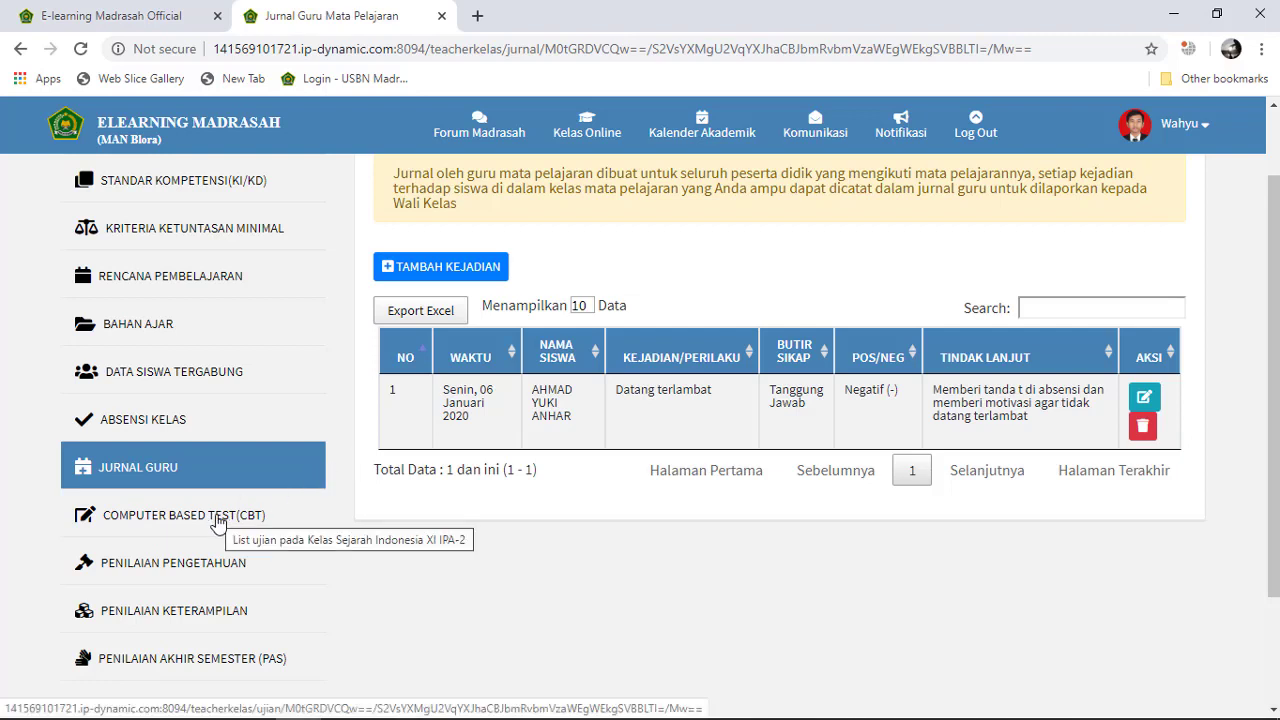
# Go to the class's CBT exam list and start a new CBT exam for Sejarah Indonesia XI IPA-2.
pyautogui.click(218, 524)
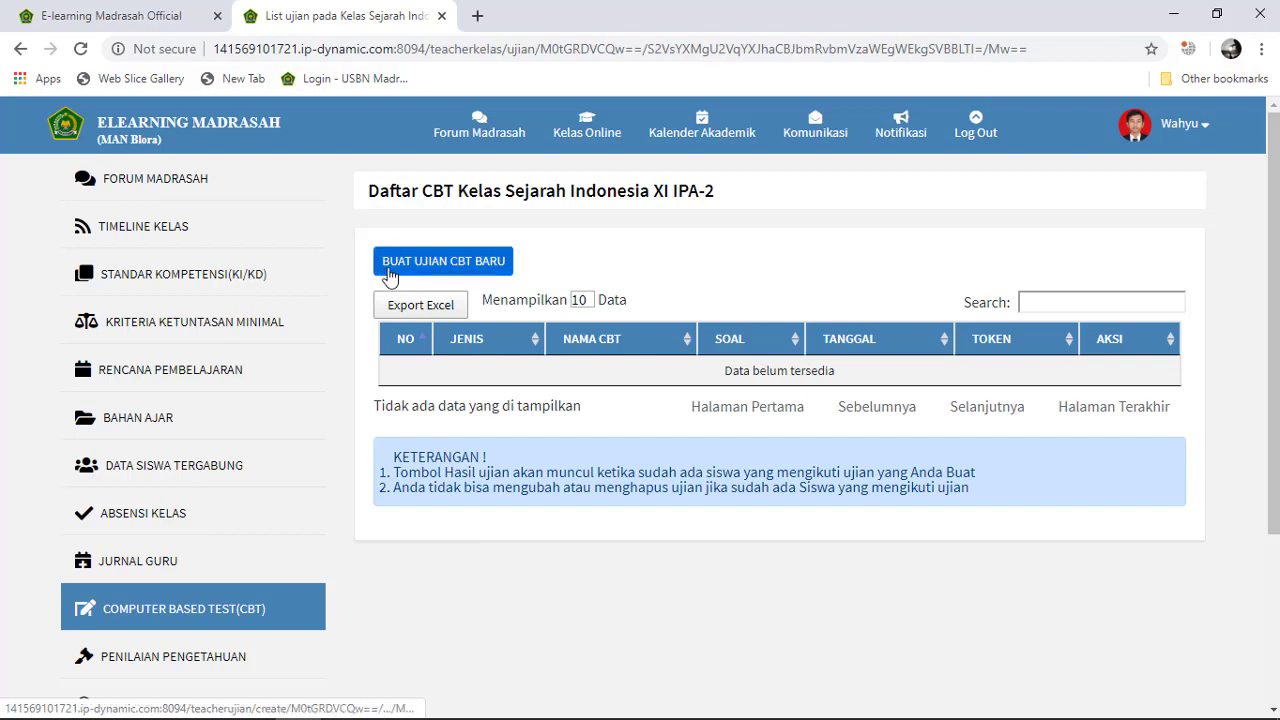
pyautogui.click(463, 274)
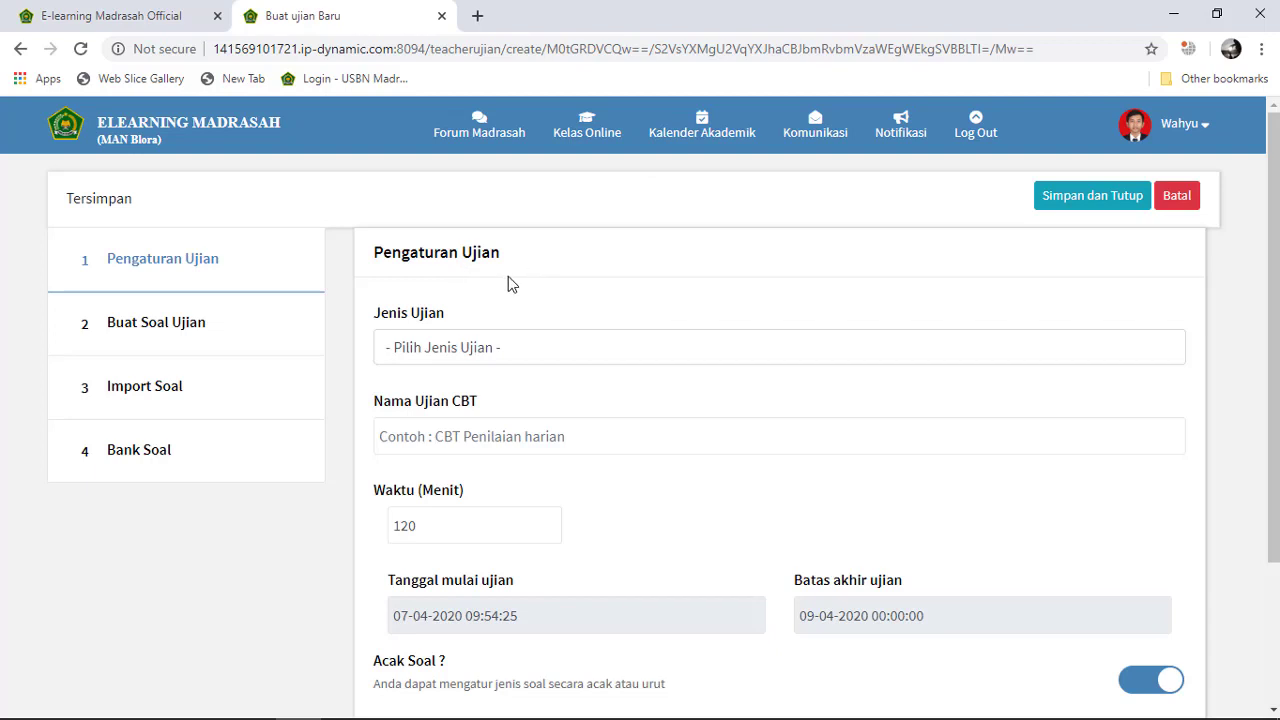
# Set the exam type to Penilaian Harian and the basic competency to KD 3.5.
pyautogui.click(515, 350)
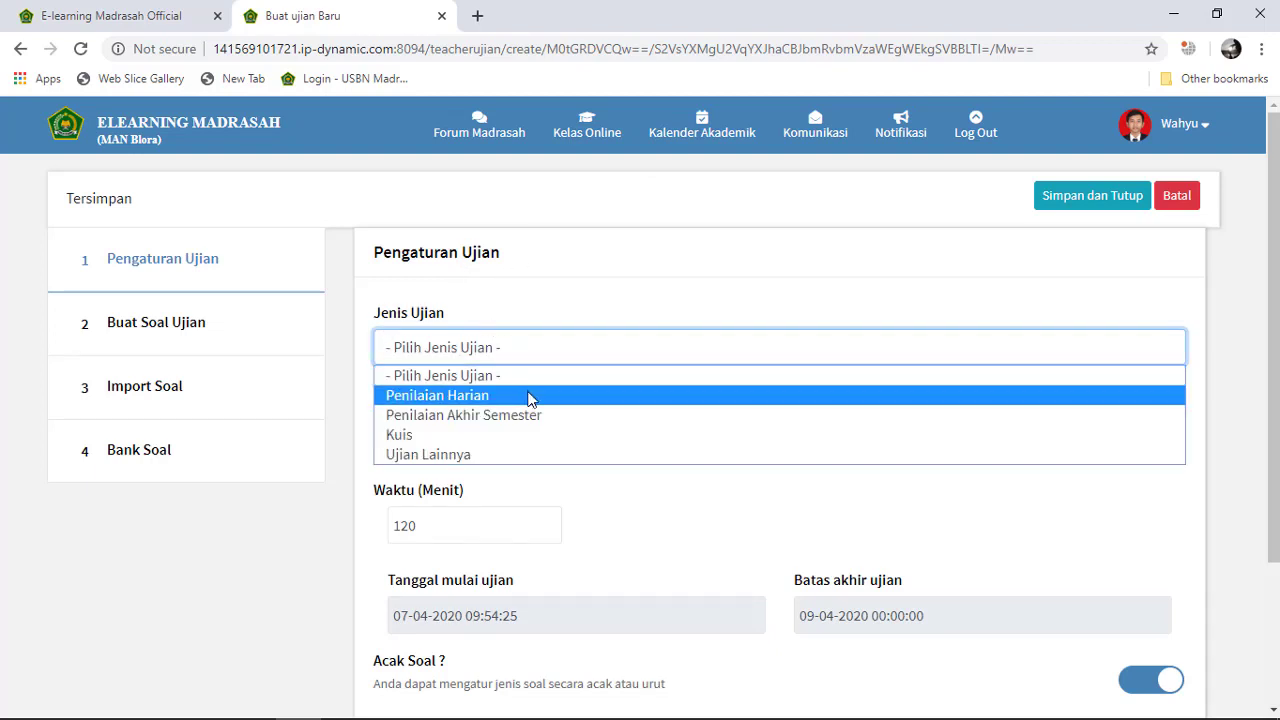
pyautogui.click(530, 397)
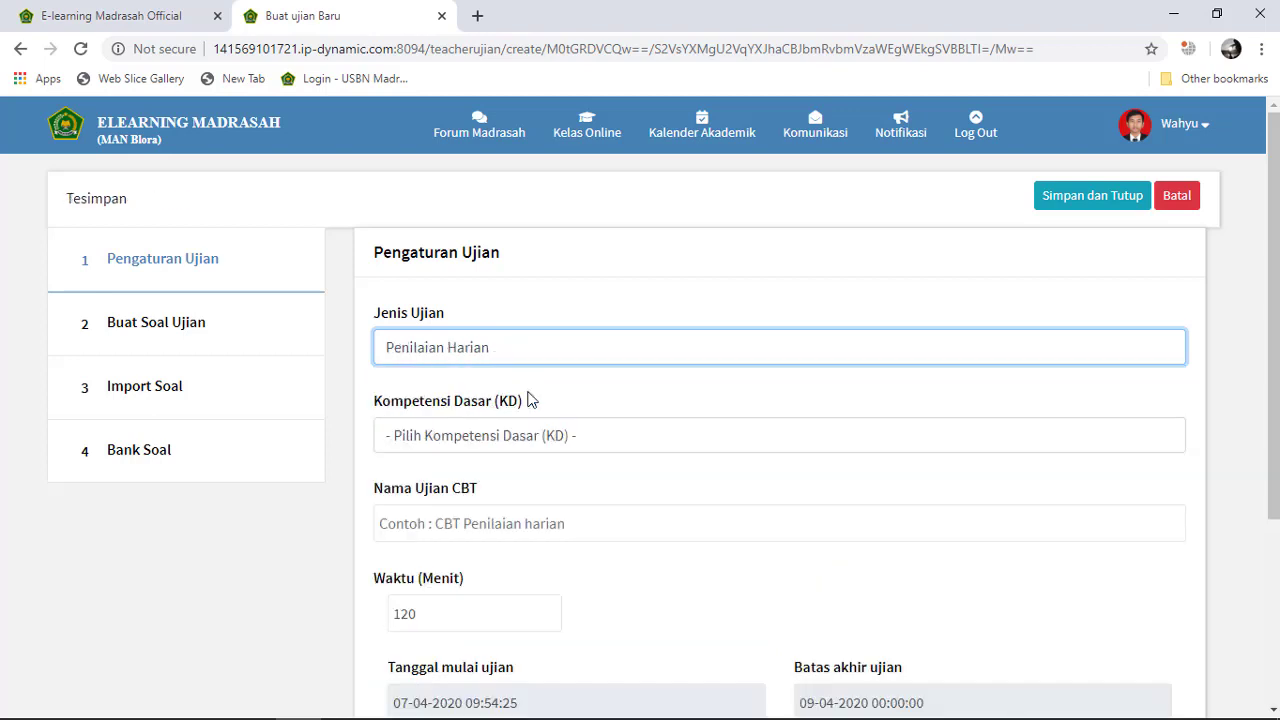
pyautogui.click(567, 440)
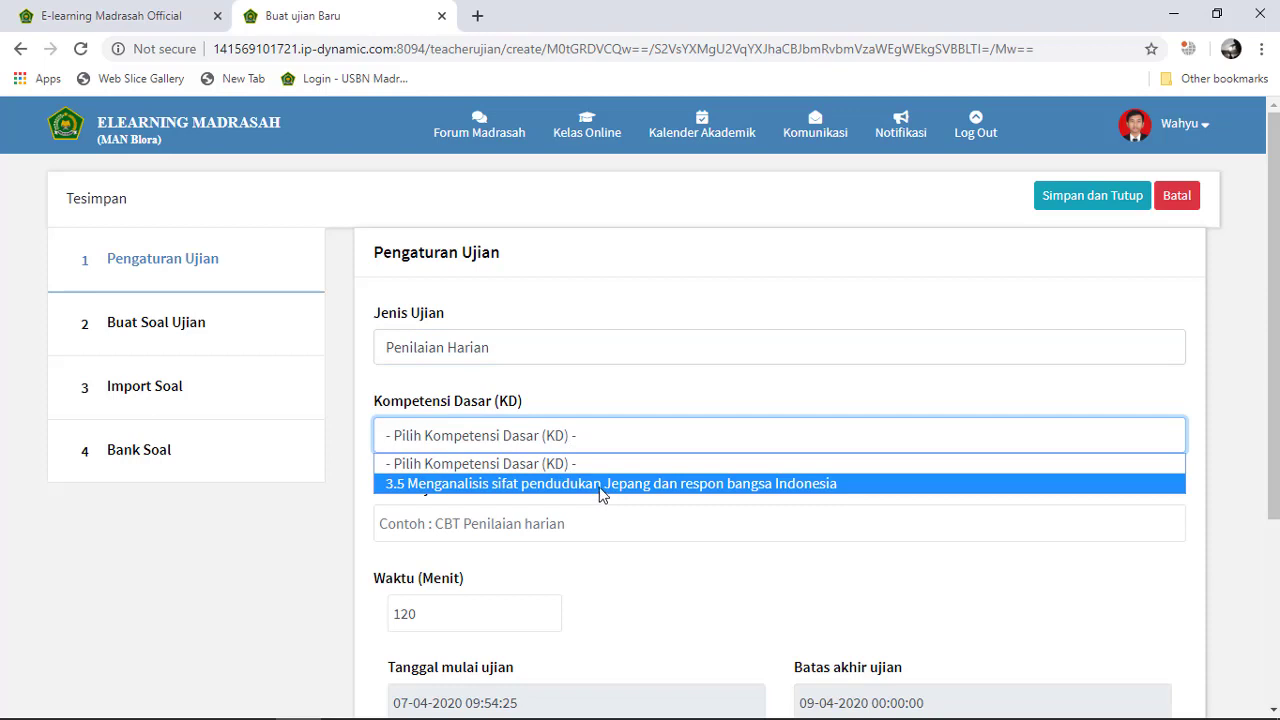
pyautogui.click(601, 484)
pyautogui.scroll(-3, 597, 488)
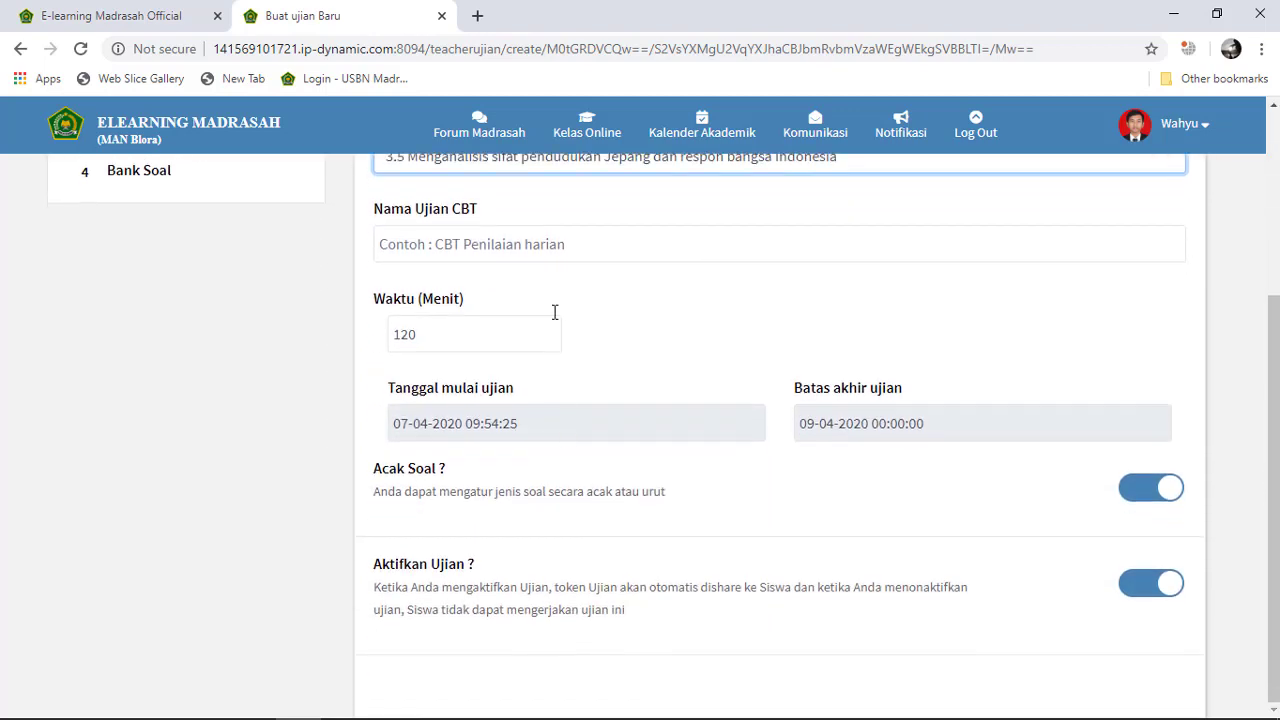
# Name the exam Penilaian Harian 1 and set its duration to 90 minutes.
pyautogui.click(553, 249)
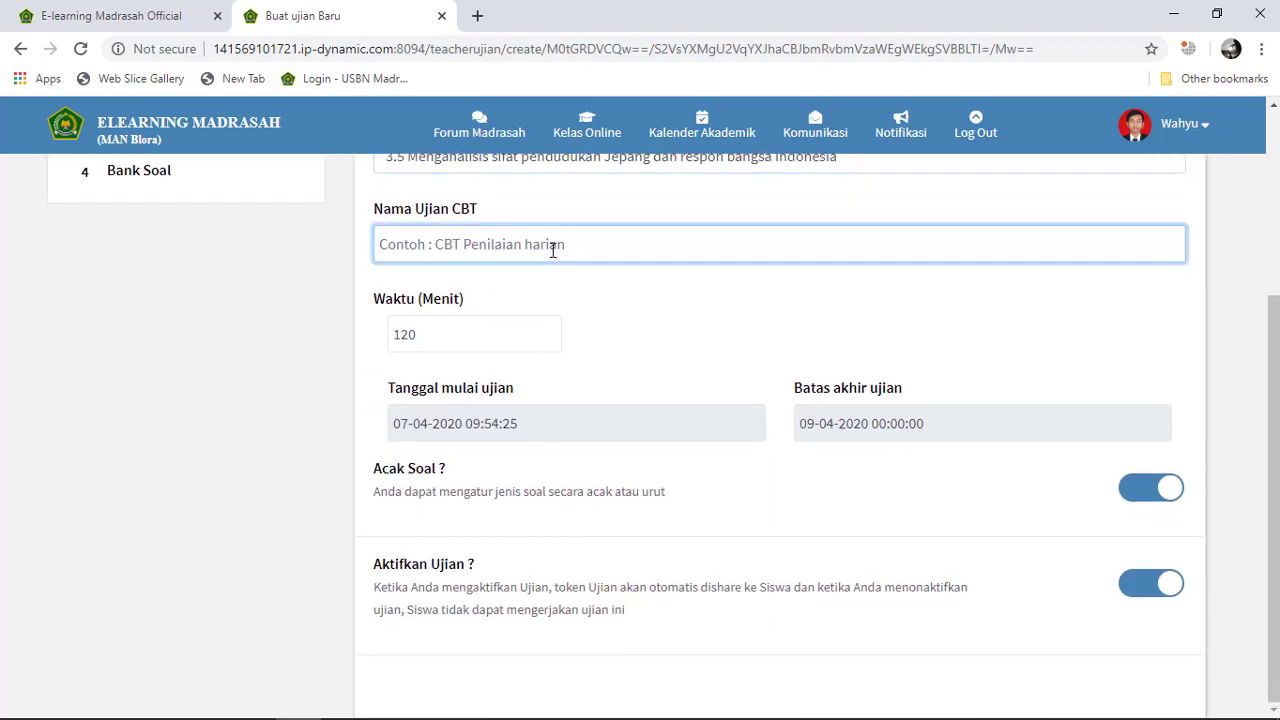
pyautogui.write('Penila')
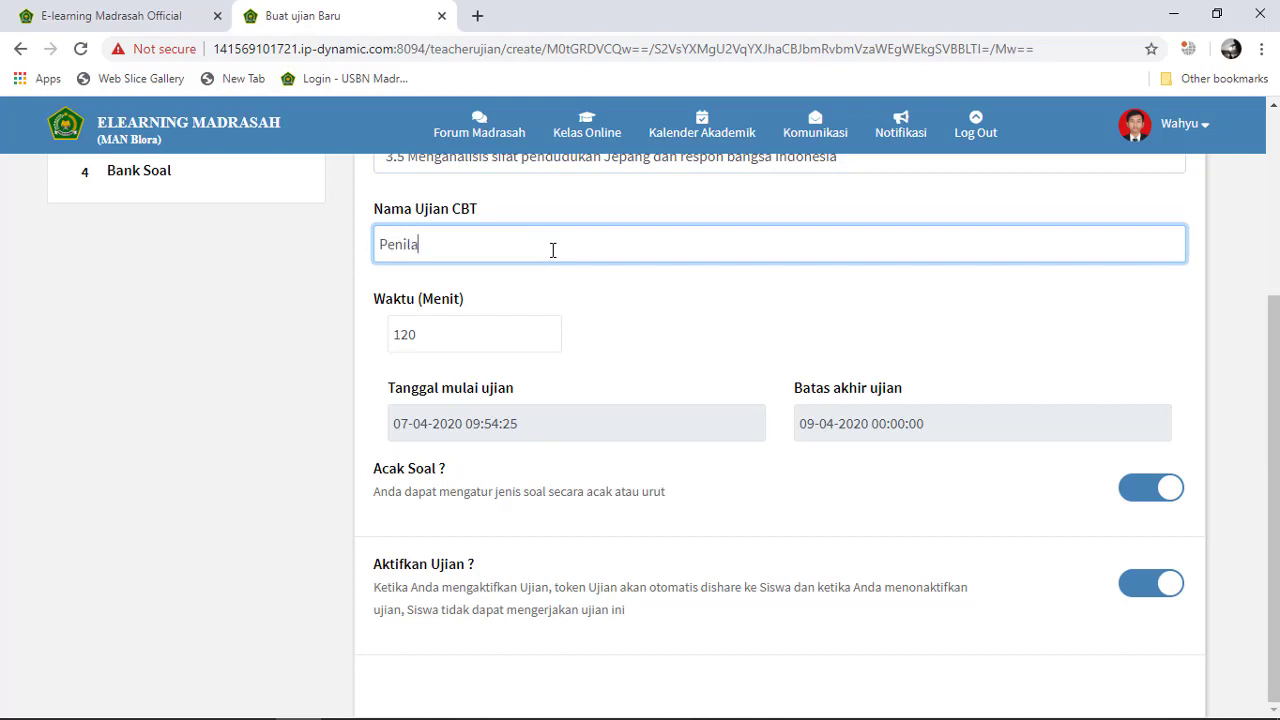
pyautogui.write('ian Harian 1')
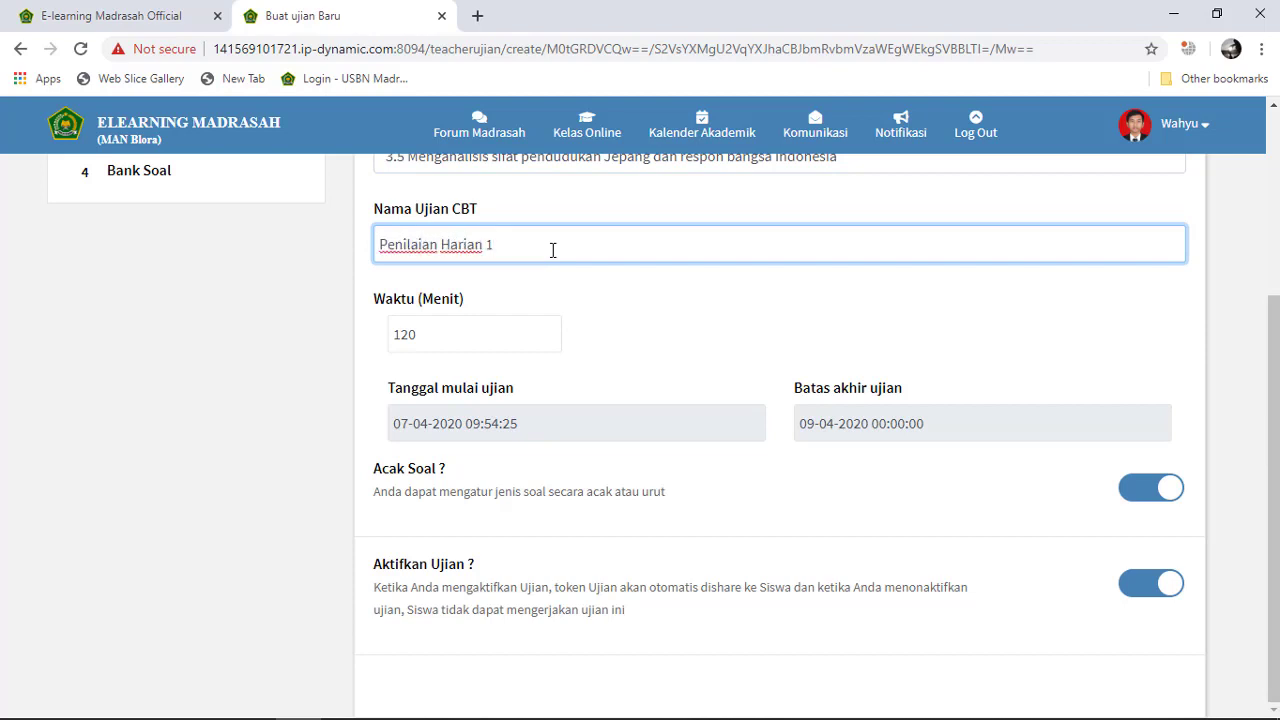
pyautogui.click(414, 335)
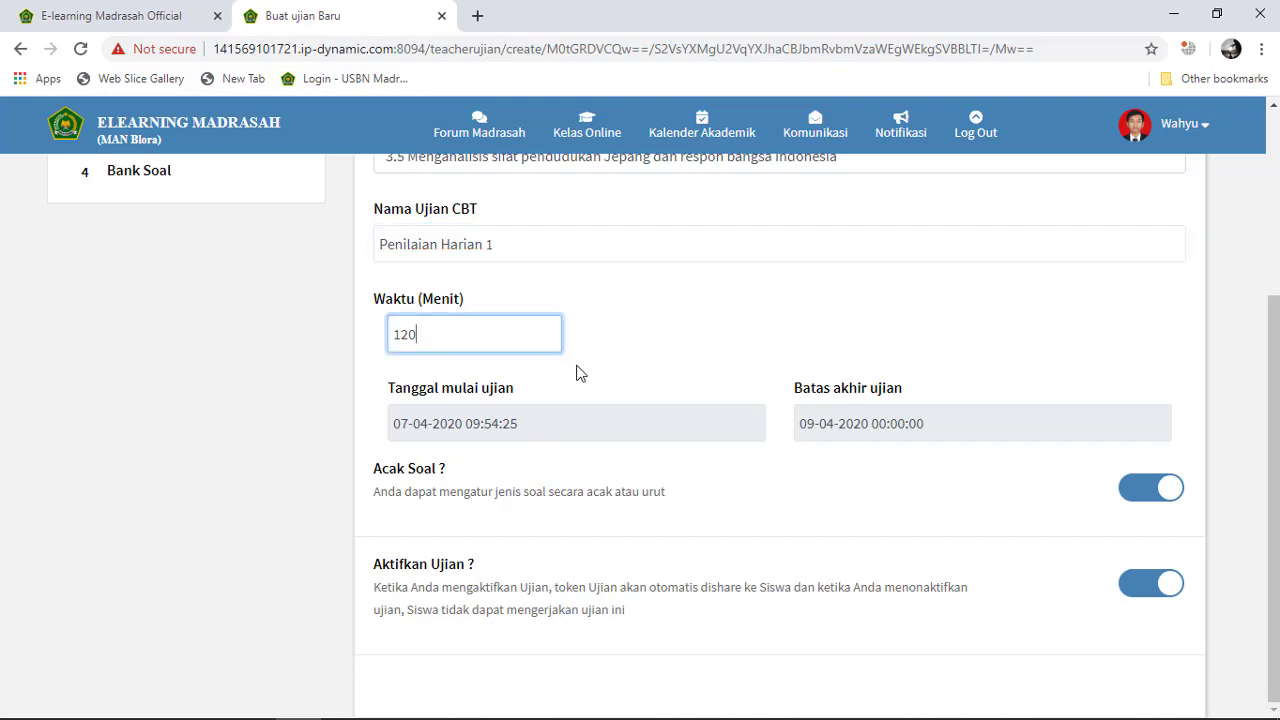
pyautogui.write('90')
# Set the exam start date to 8 April 2020 at 09:54.
pyautogui.click(528, 423)
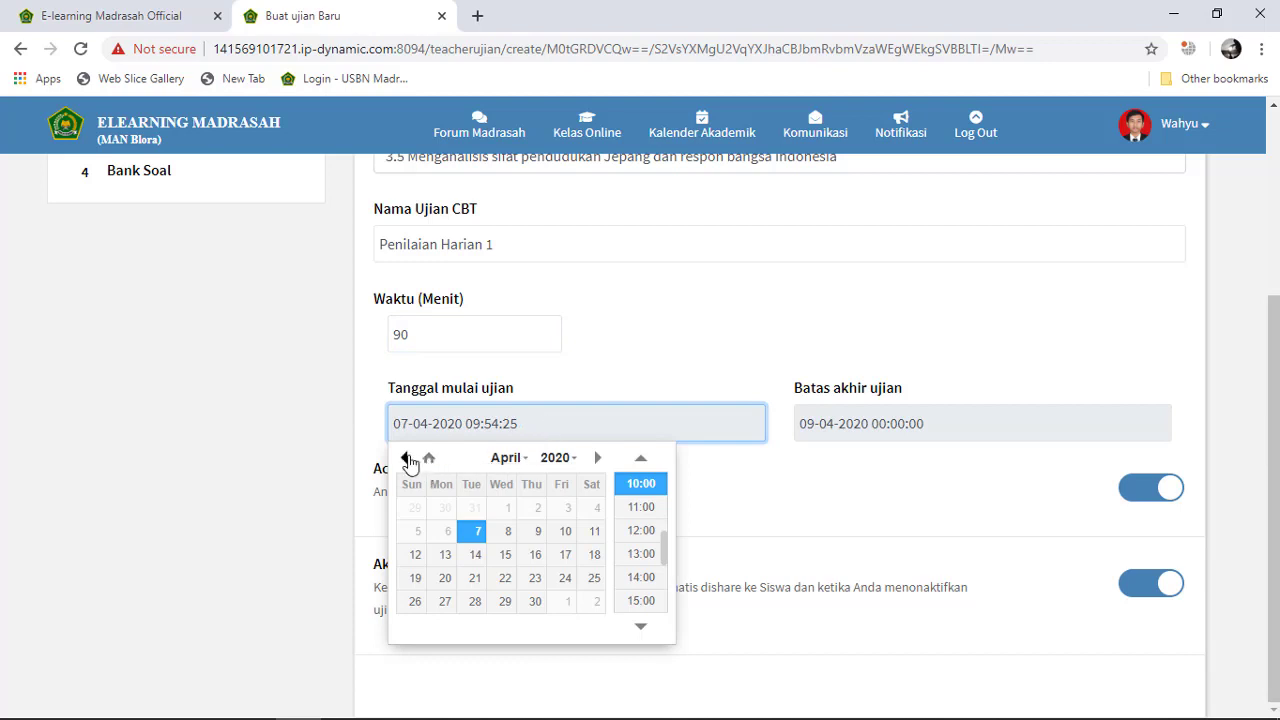
pyautogui.click(506, 462)
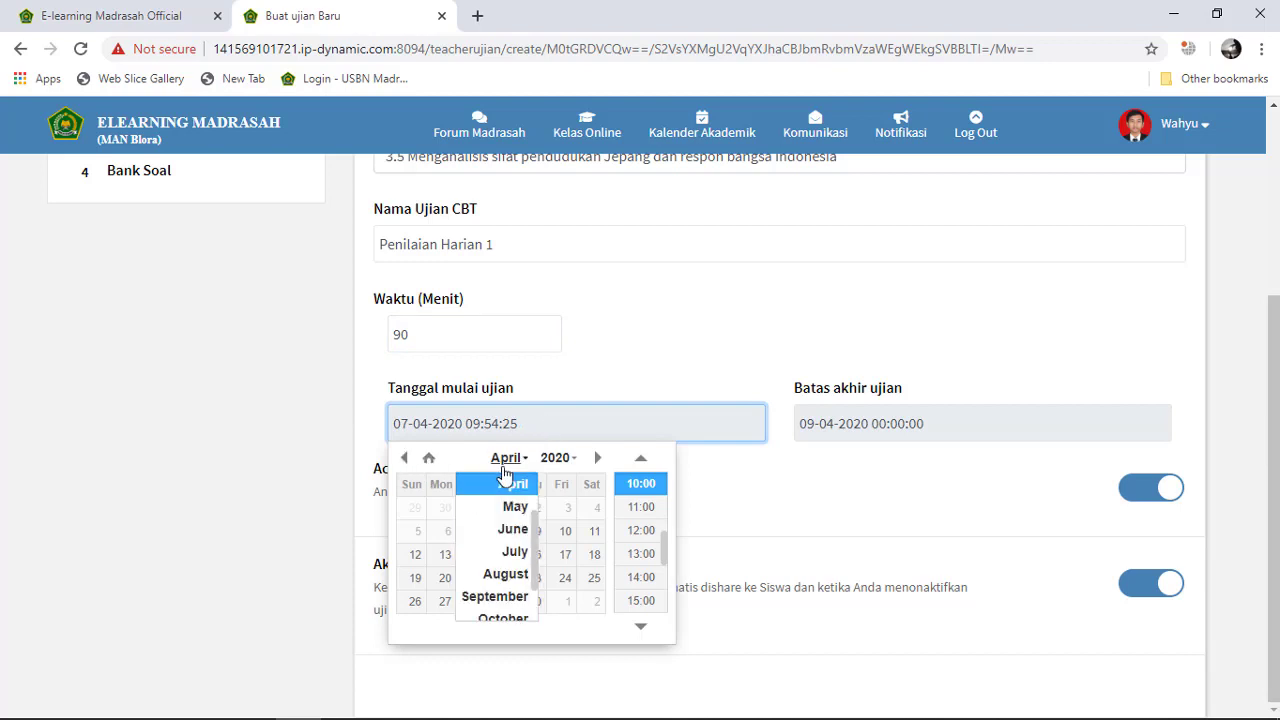
pyautogui.scroll(1, 508, 521)
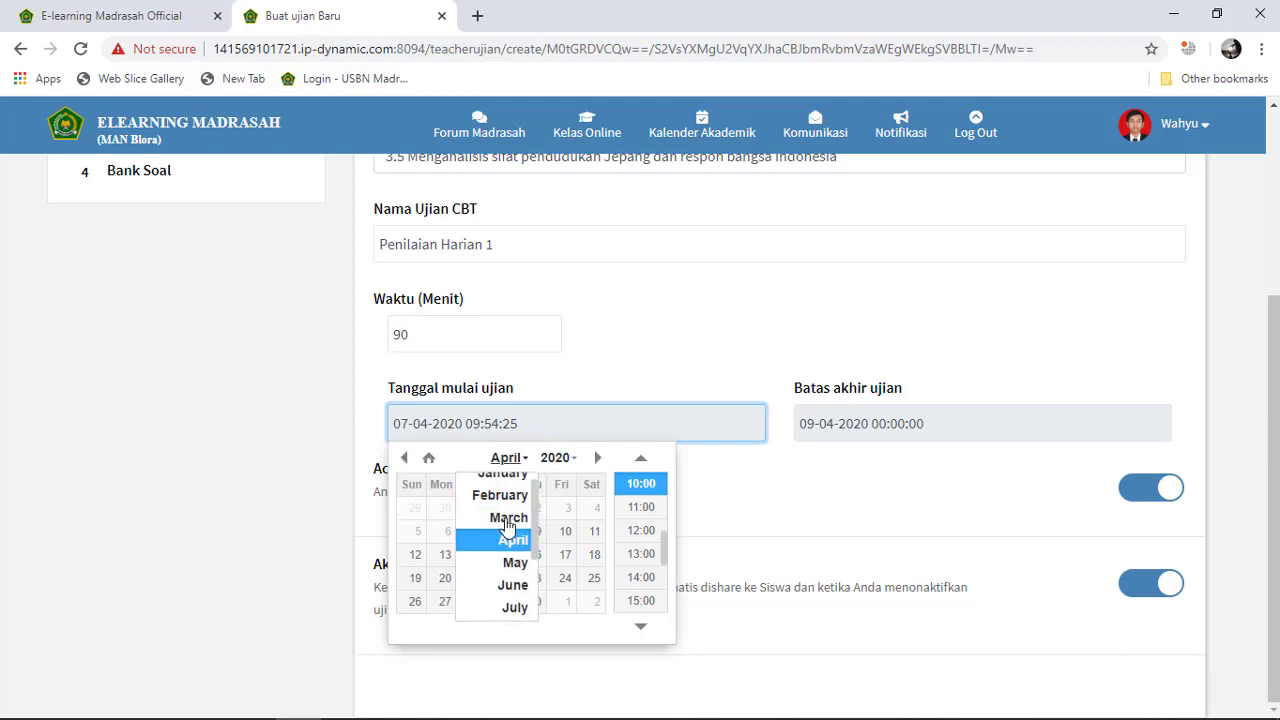
pyautogui.click(510, 477)
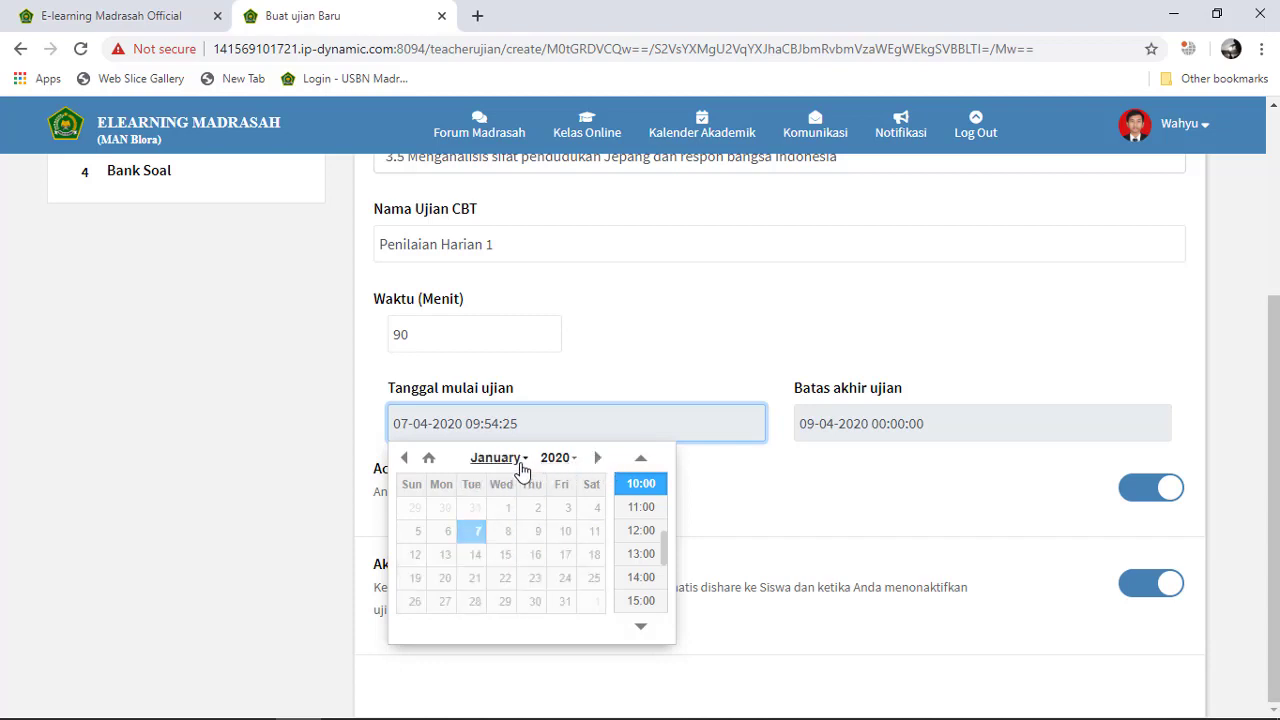
pyautogui.click(517, 468)
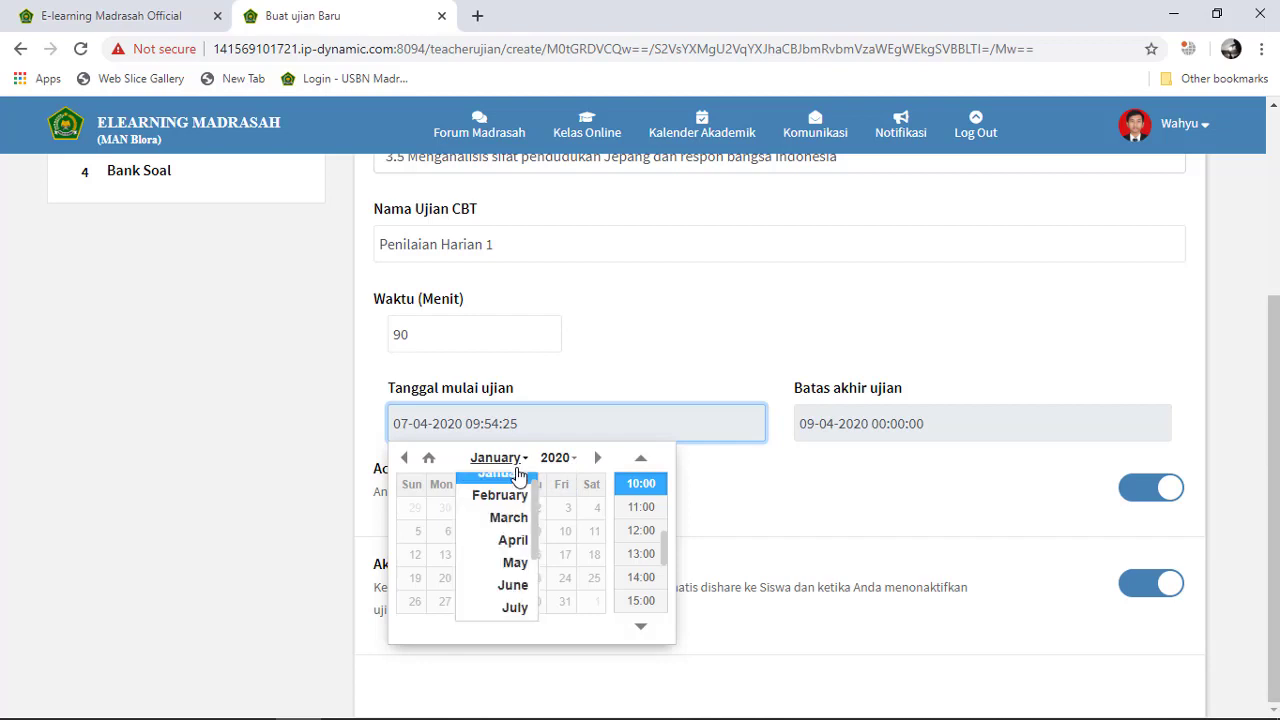
pyautogui.click(514, 541)
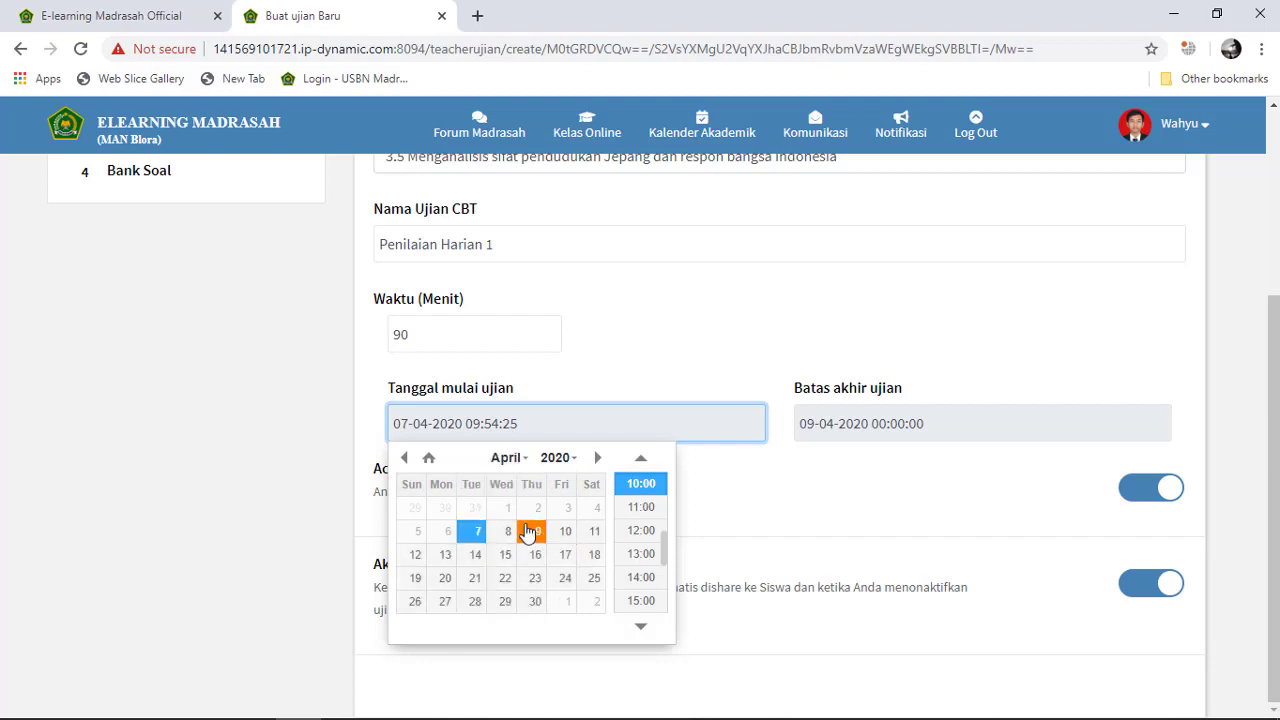
pyautogui.click(500, 535)
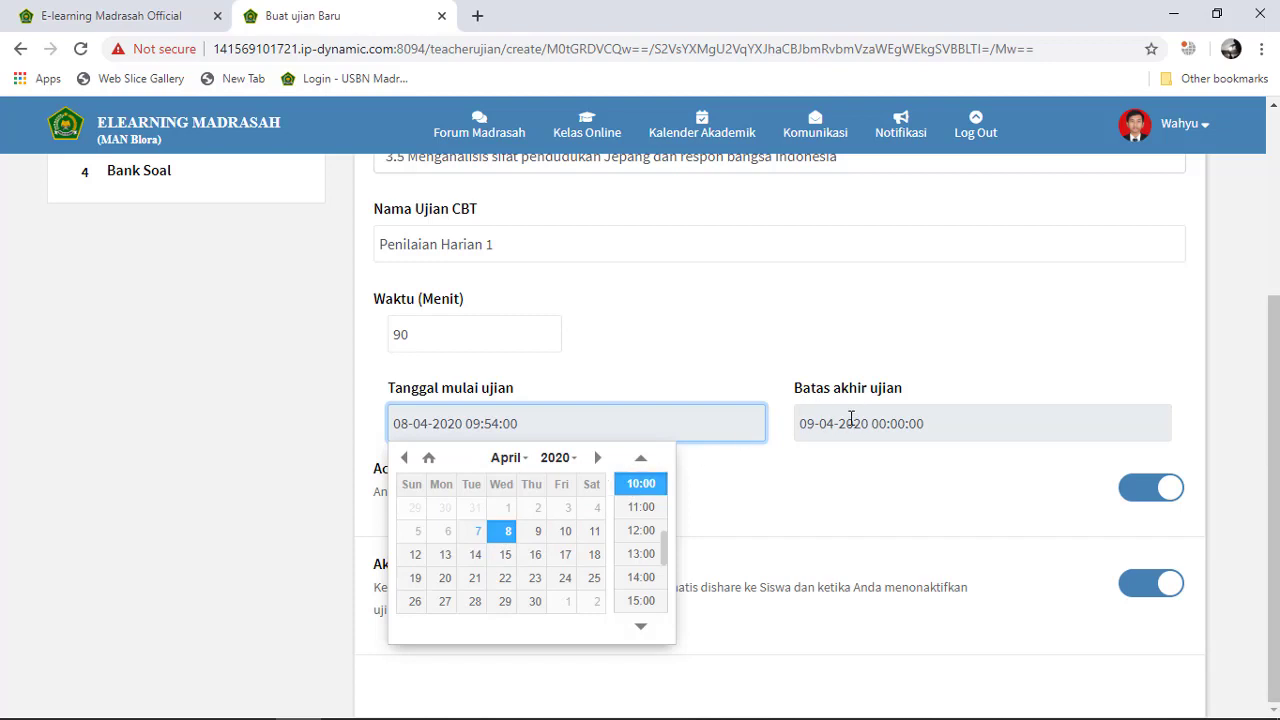
# Set the exam deadline to 09-04-2020 at 07:00.
pyautogui.click(856, 426)
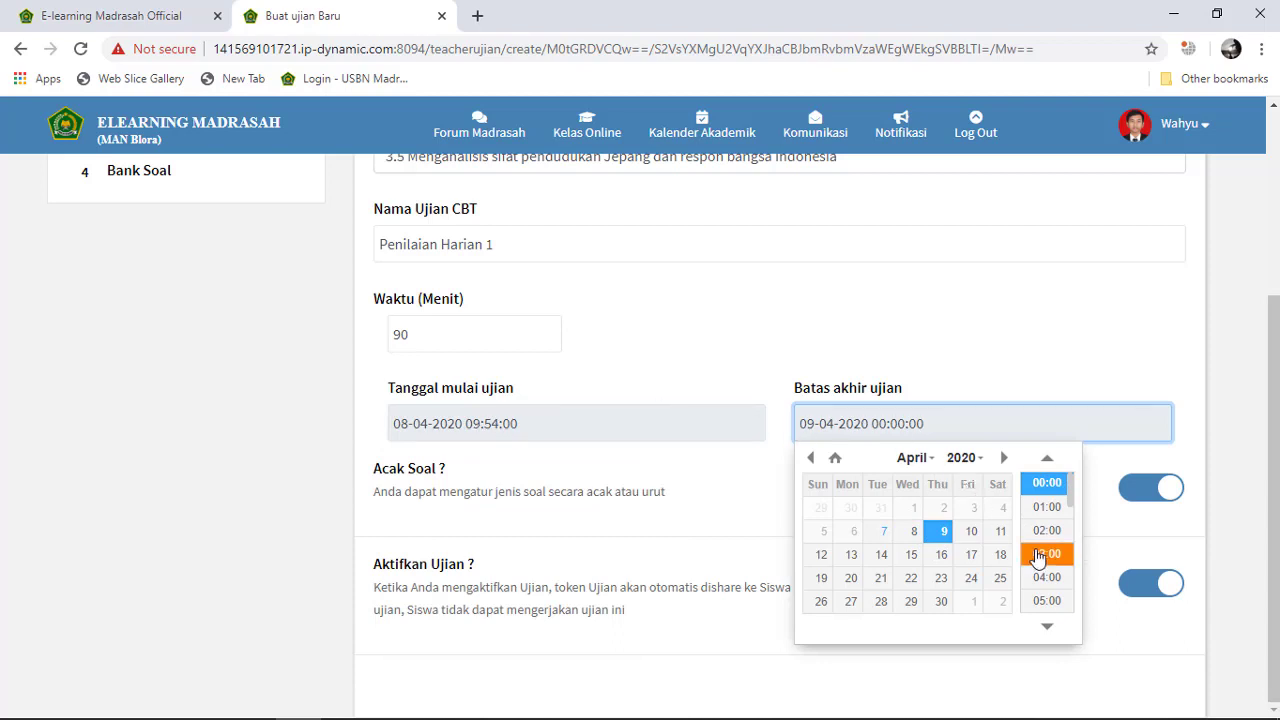
pyautogui.scroll(-1, 1047, 560)
pyautogui.scroll(-1, 1048, 577)
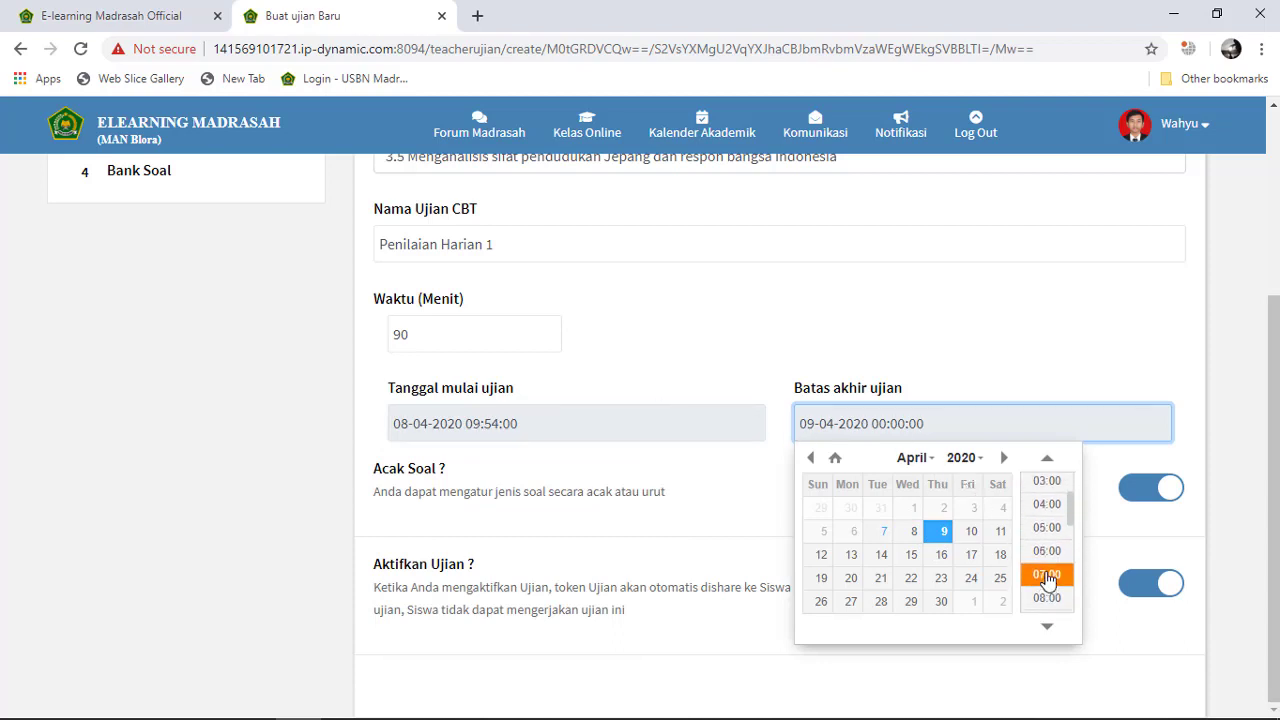
pyautogui.click(1047, 577)
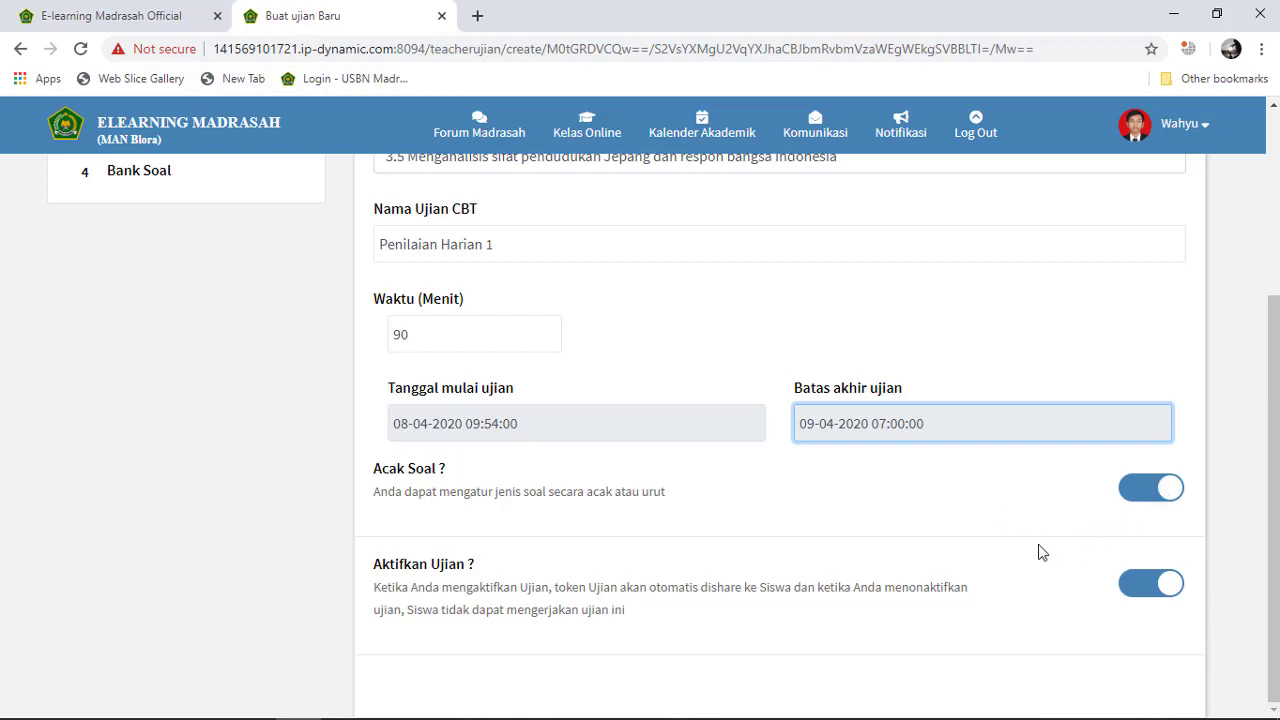
pyautogui.scroll(3, 1140, 580)
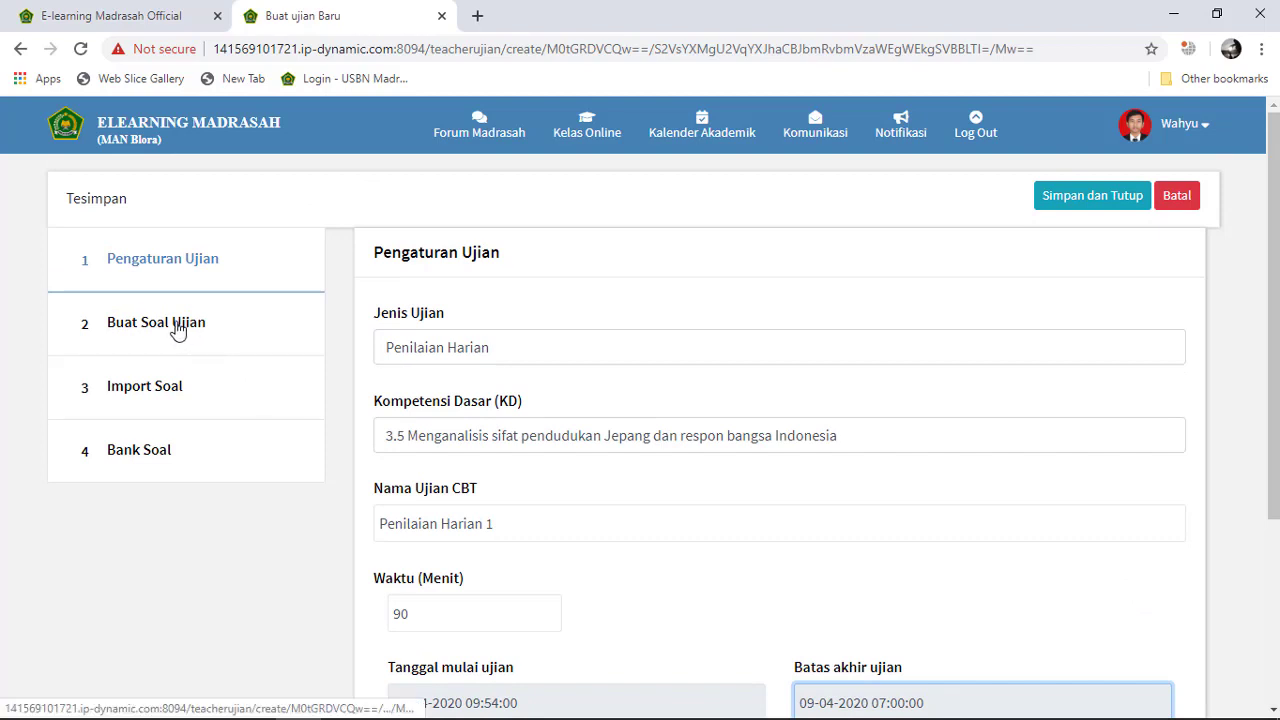
# Move to Buat Soal Ujian and make question 1 a Pilihan Ganda (multiple choice) item.
pyautogui.click(177, 328)
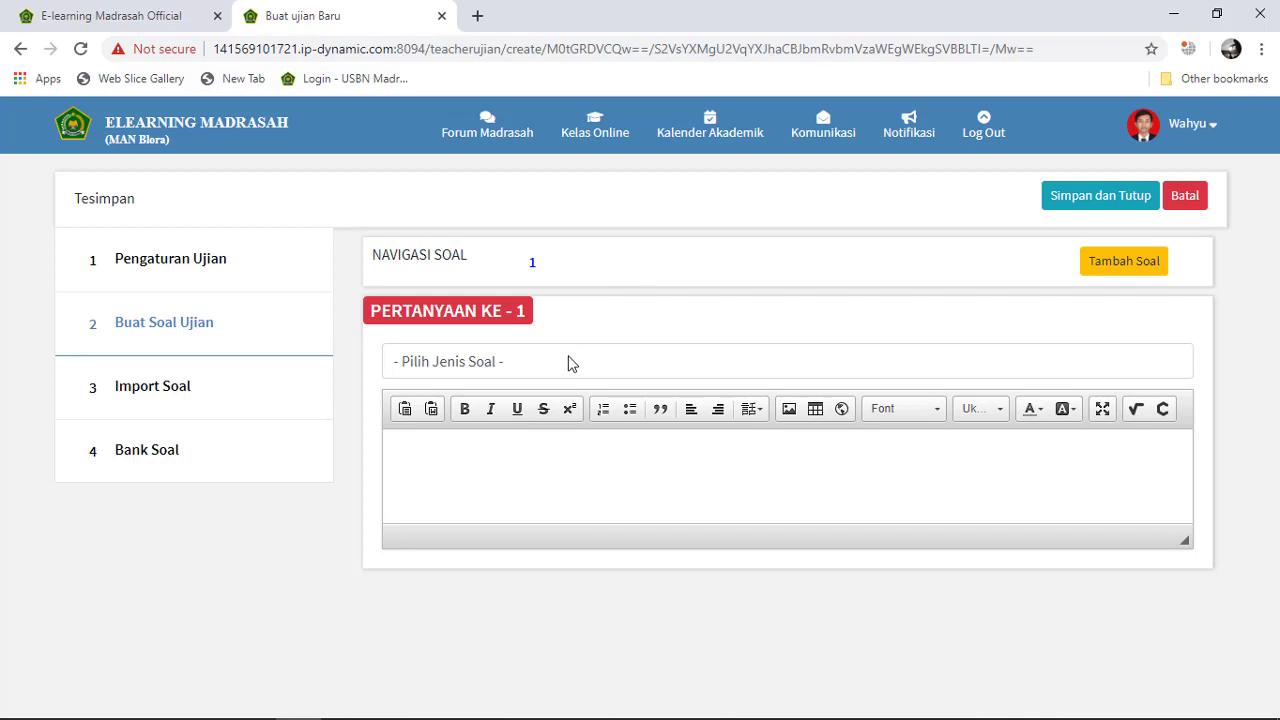
pyautogui.click(572, 364)
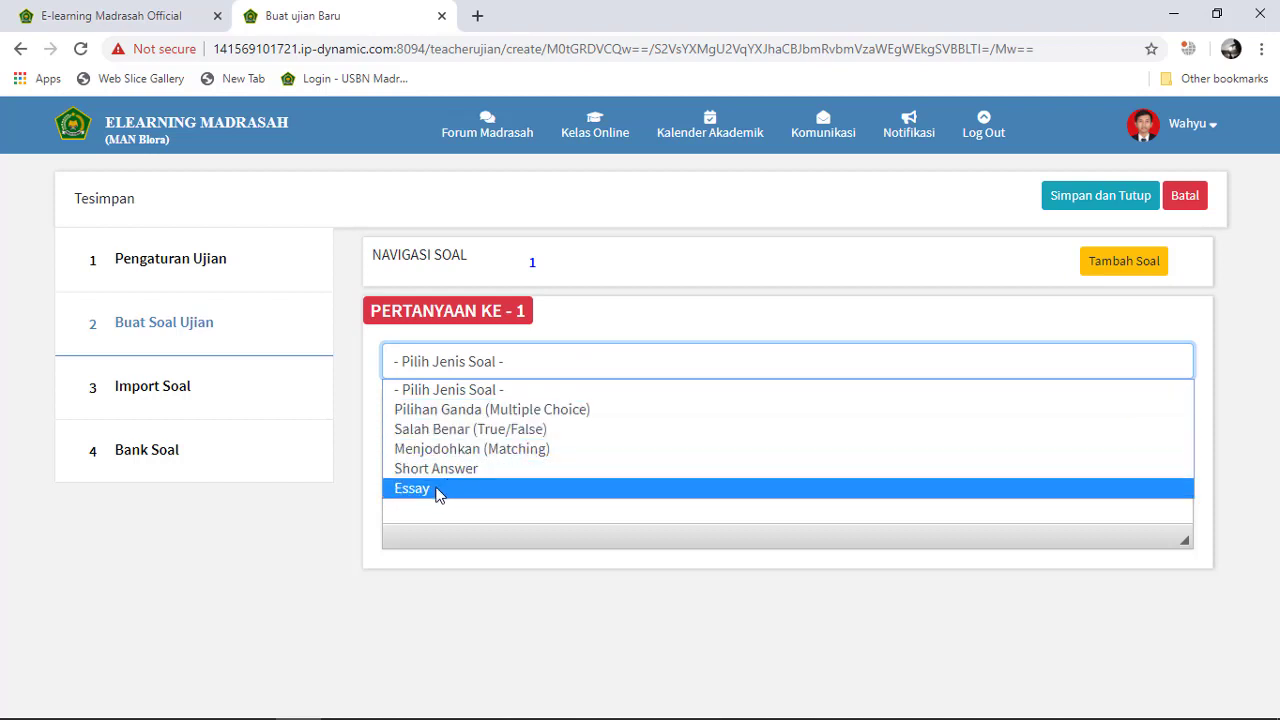
pyautogui.click(463, 409)
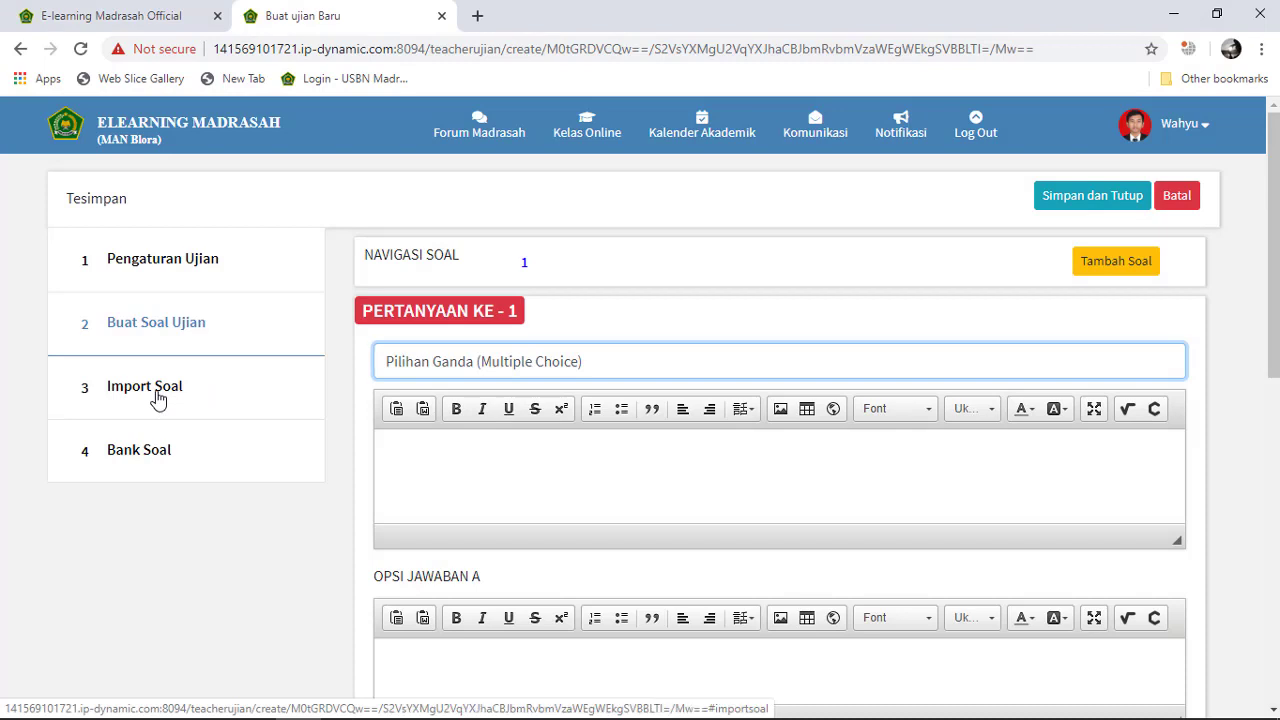
# Download the Import Soal template and open soal (4).xlsx in Excel.
pyautogui.click(157, 398)
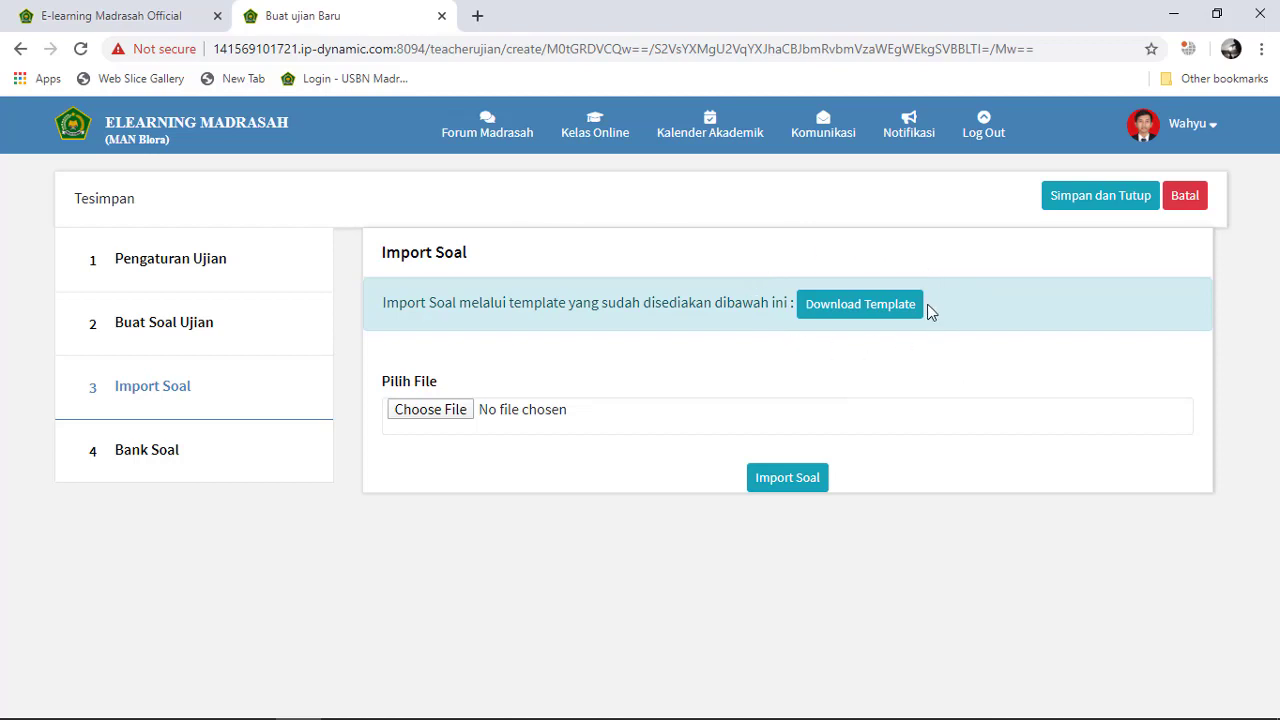
pyautogui.click(888, 320)
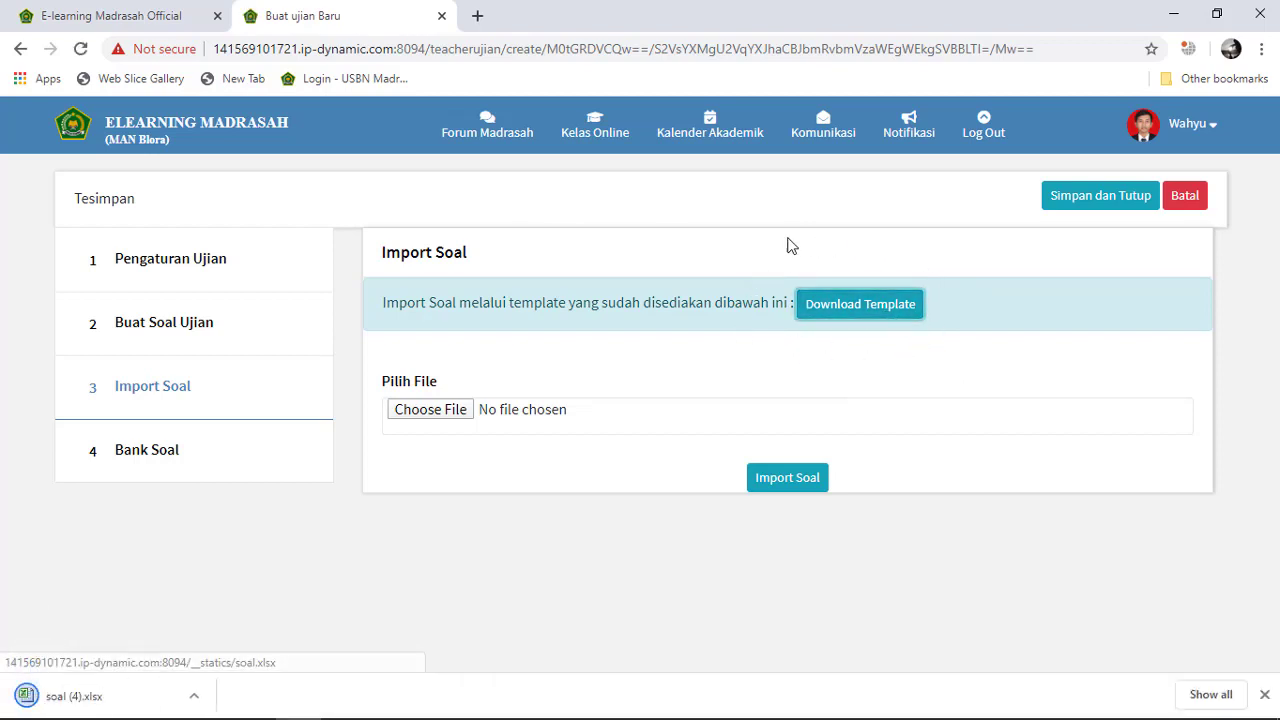
pyautogui.click(194, 696)
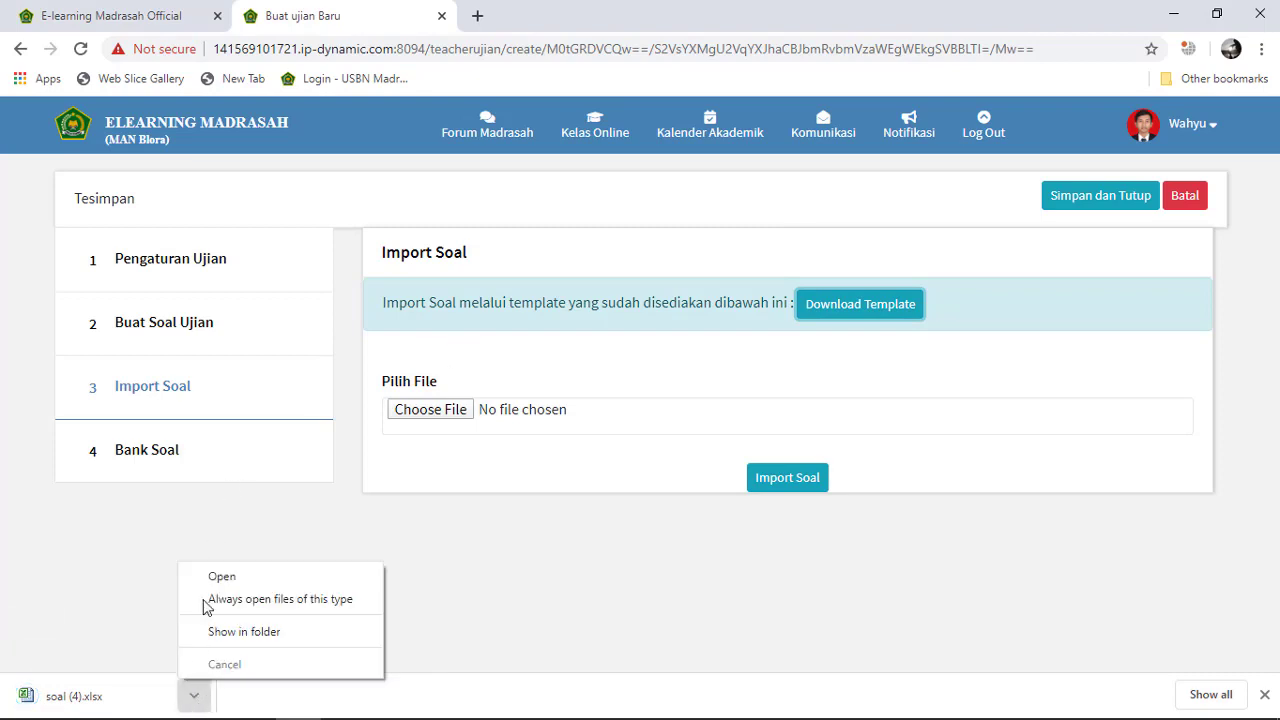
pyautogui.click(255, 580)
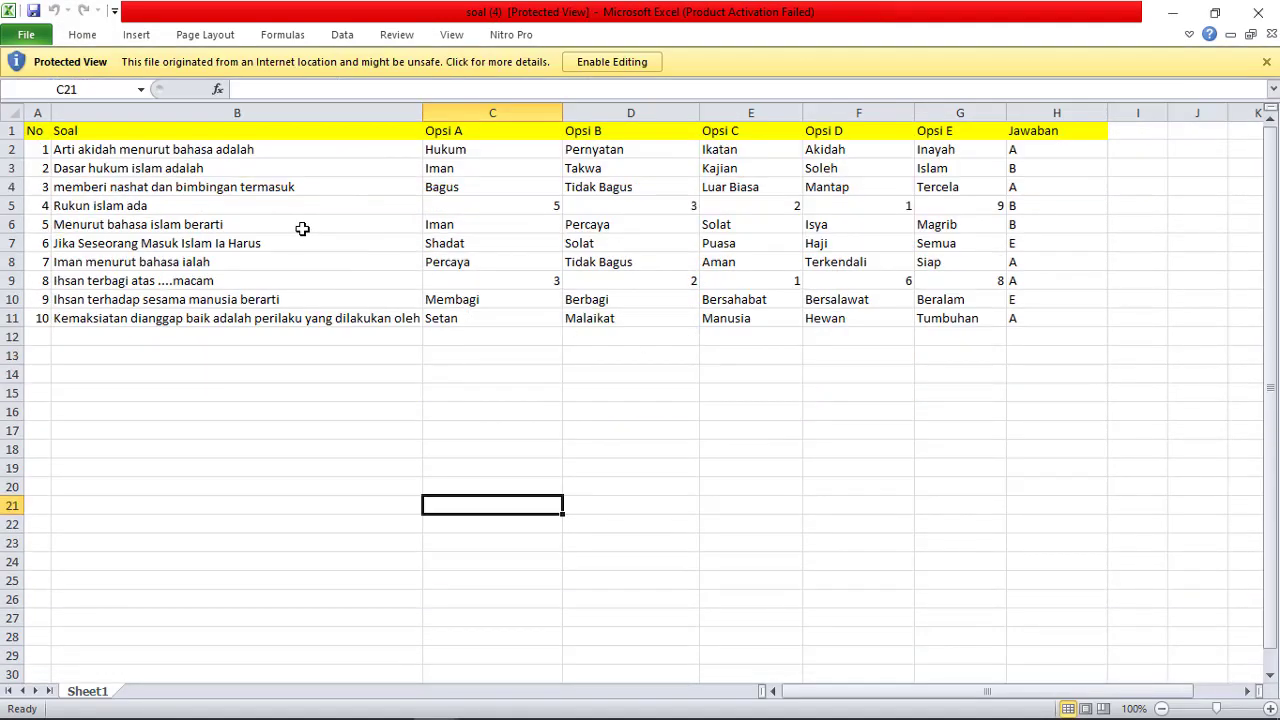
# Enable editing, then copy rows A2:H11 from the contoh soal CBT workbook.
pyautogui.click(619, 64)
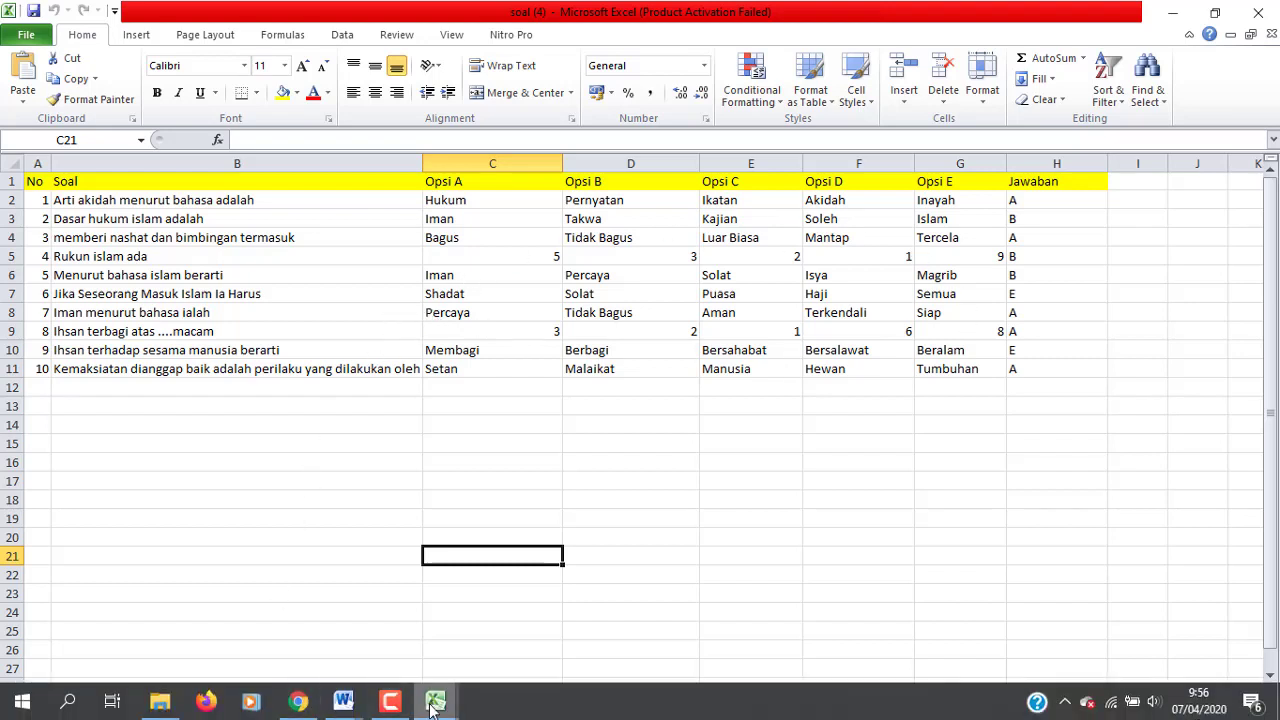
pyautogui.click(435, 703)
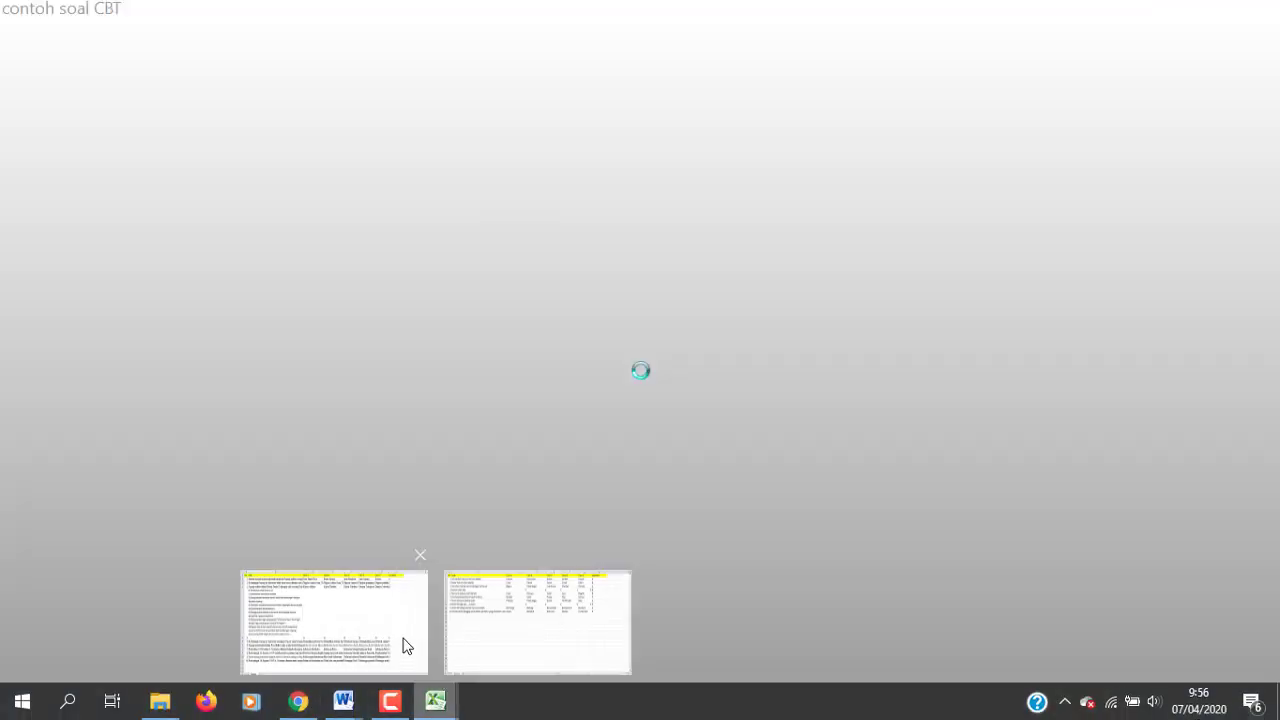
pyautogui.click(403, 640)
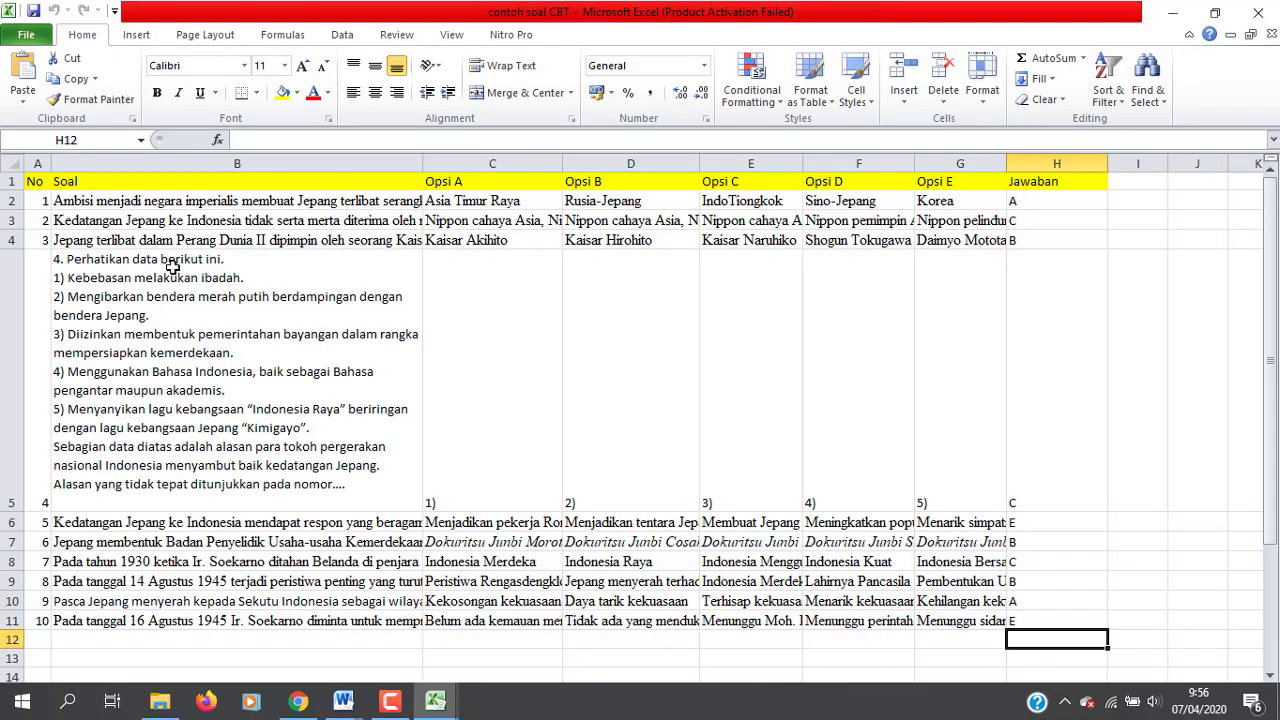
pyautogui.moveTo(33, 202); pyautogui.dragTo(1016, 615)
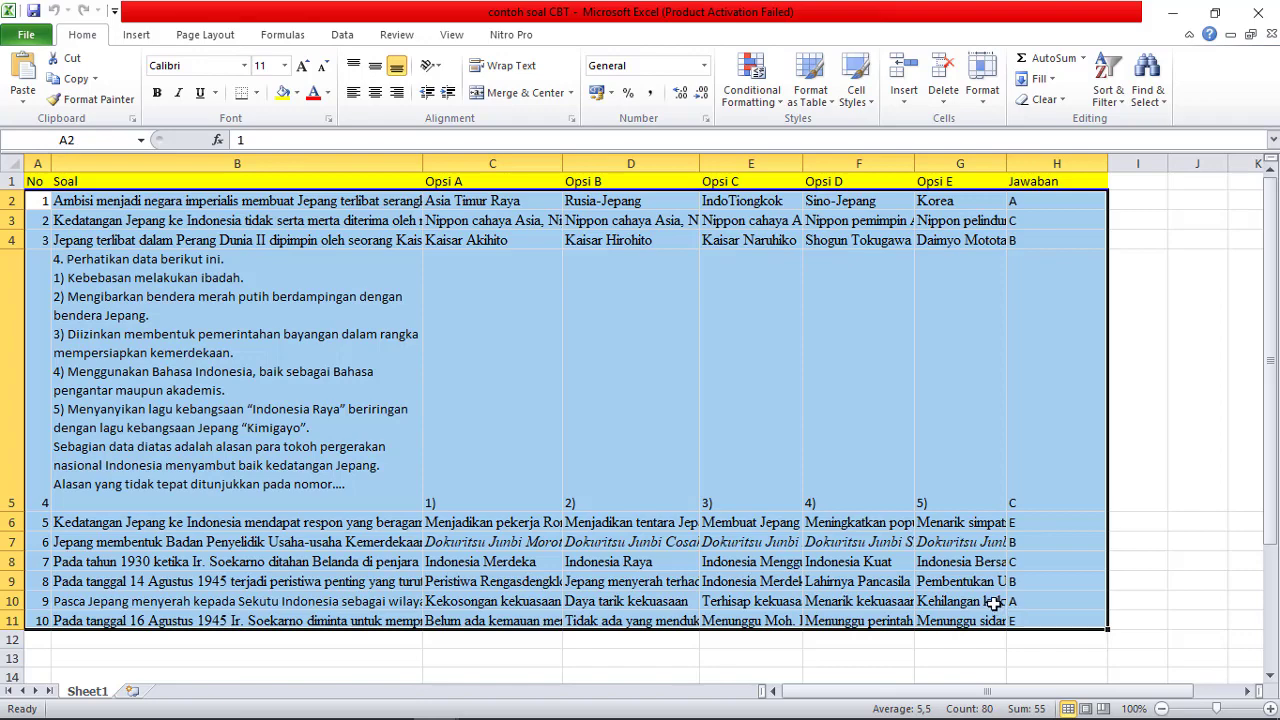
pyautogui.hotkey('ctrl', 'c')
# Paste the ten history questions into soal (4) starting at cell A2.
pyautogui.moveTo(376, 718)
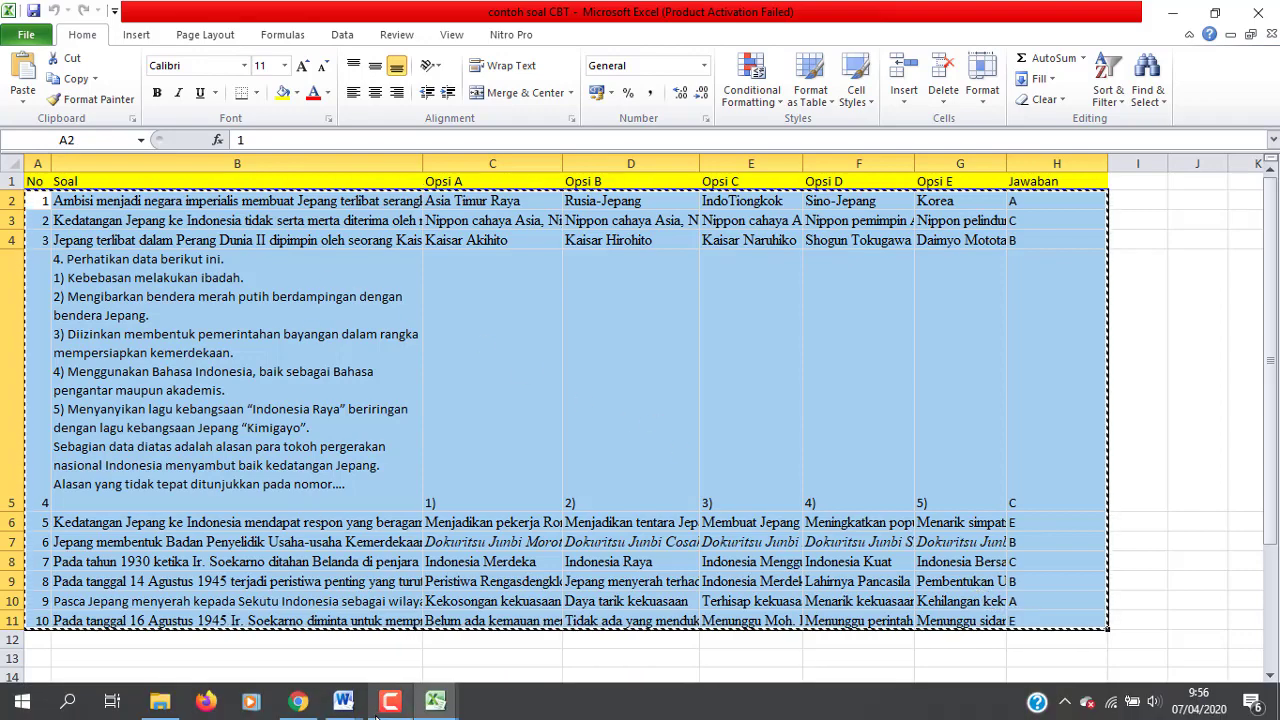
pyautogui.moveTo(435, 700)
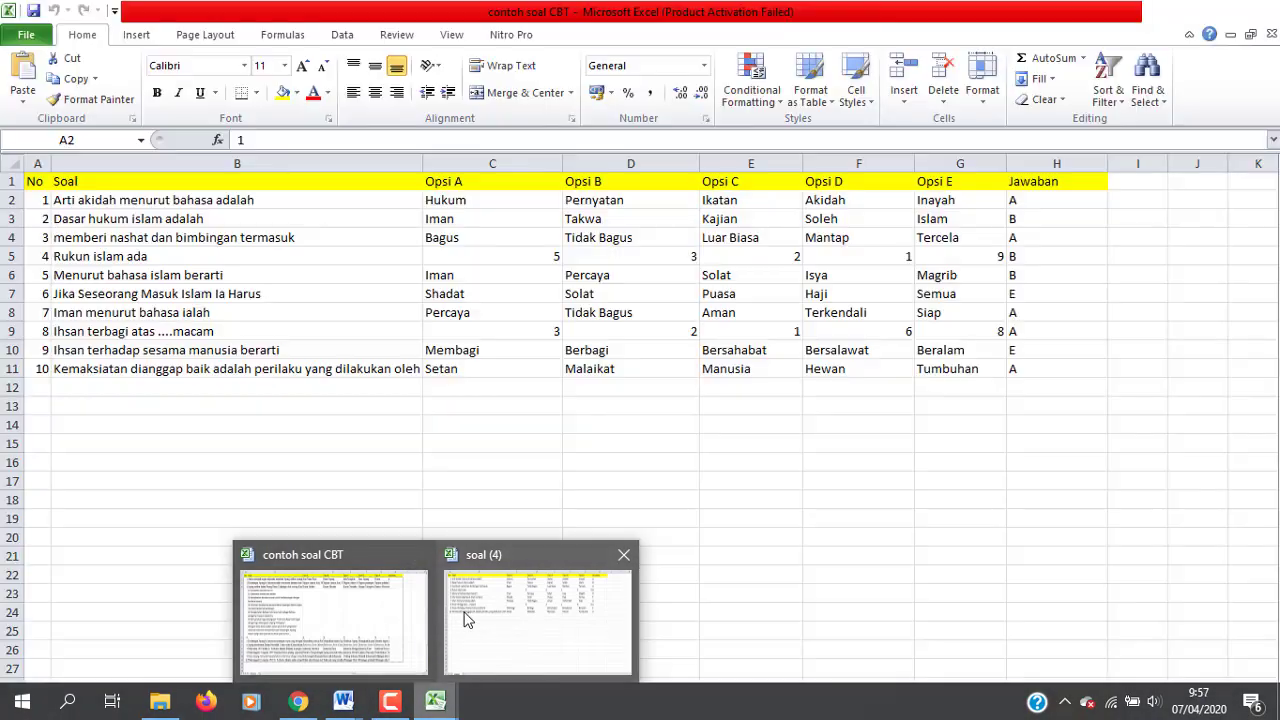
pyautogui.click(465, 620)
pyautogui.click(40, 214)
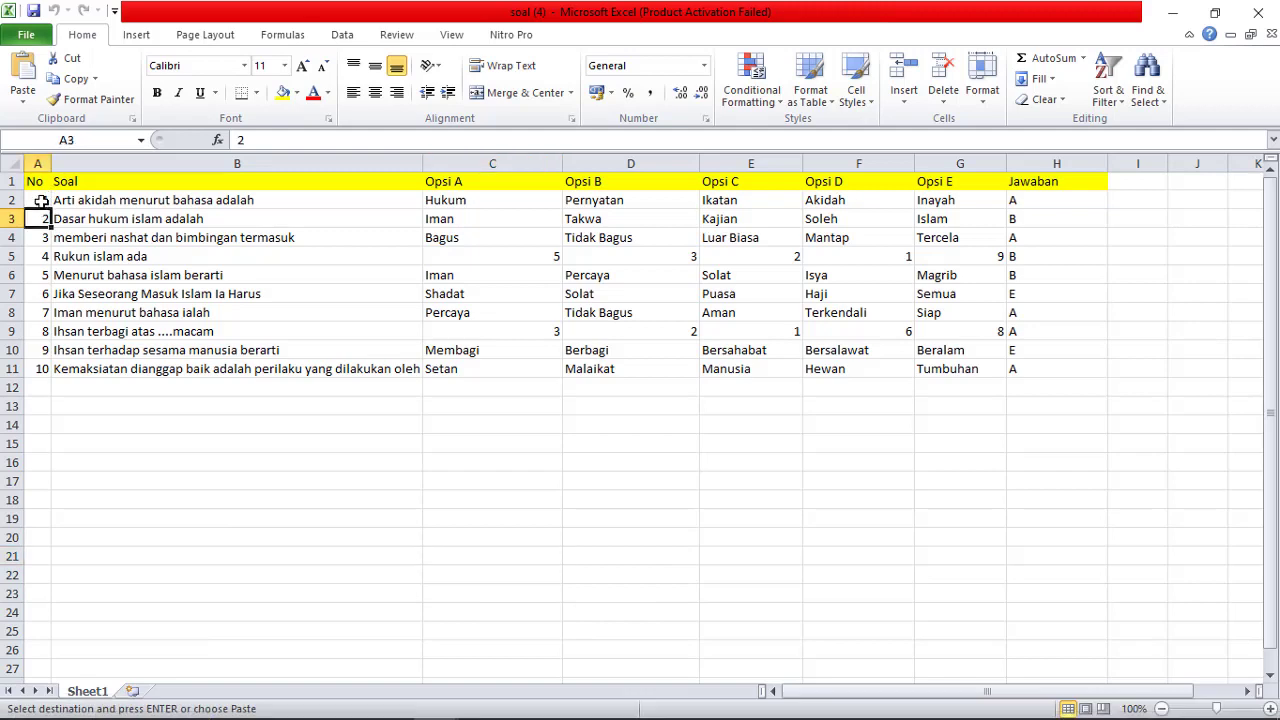
pyautogui.click(41, 202)
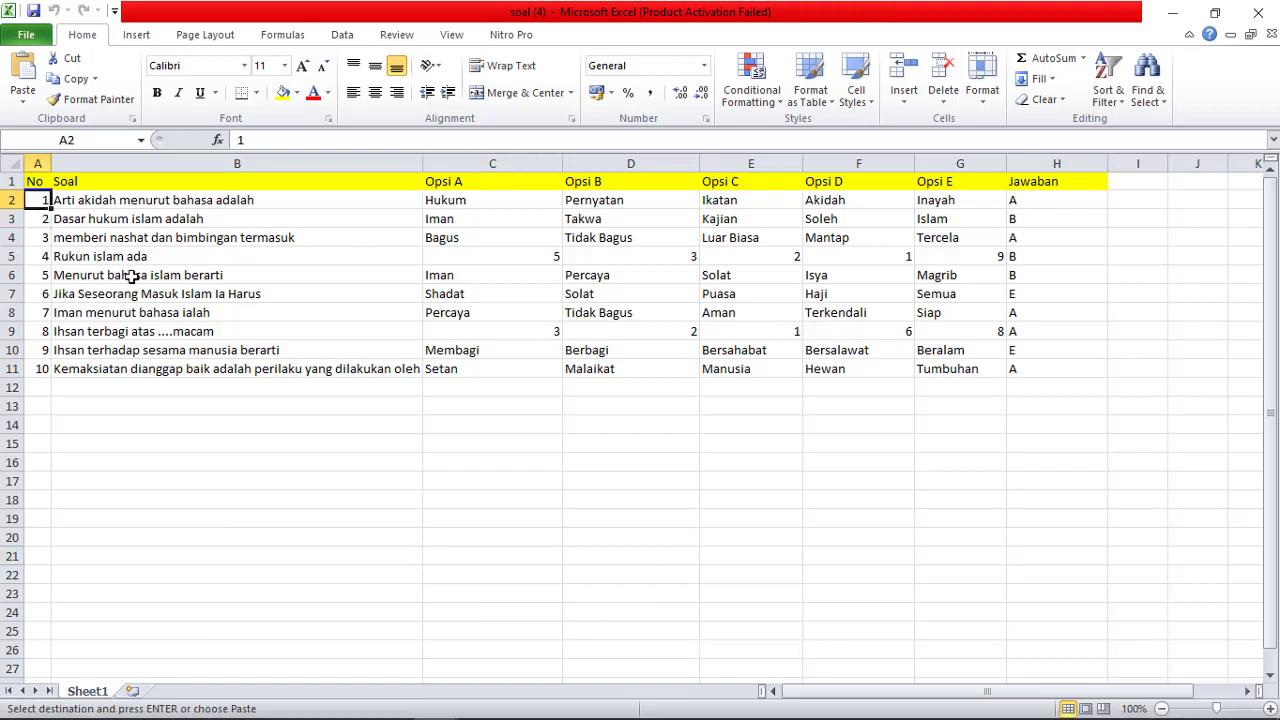
pyautogui.hotkey('ctrl', 'v')
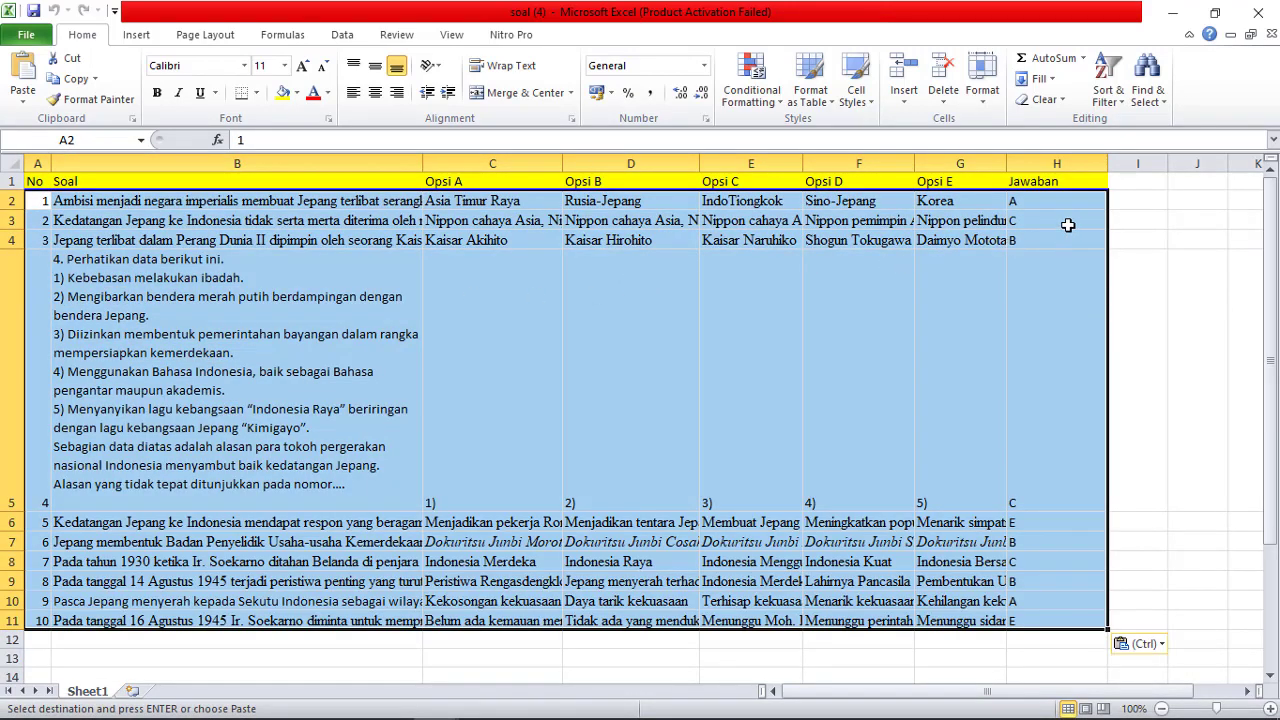
# Check the column H answer keys and save soal (4).xlsx.
pyautogui.click(1072, 203)
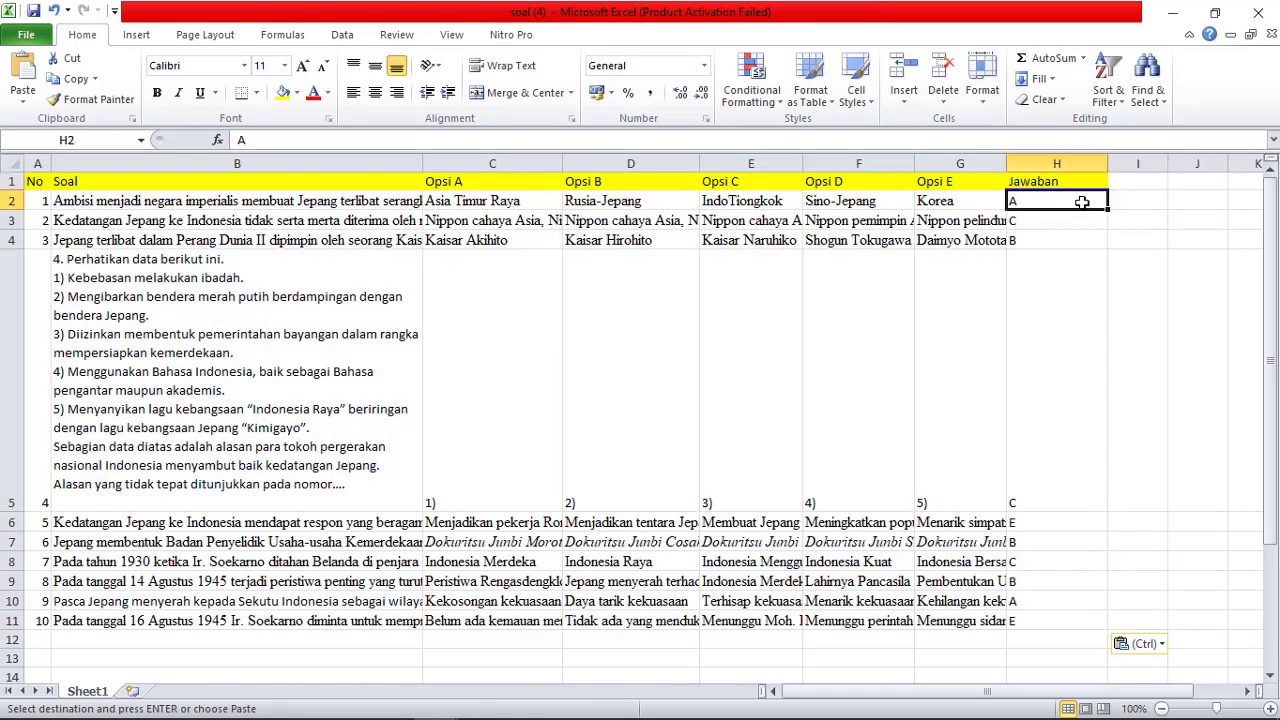
pyautogui.click(1071, 240)
pyautogui.click(1069, 380)
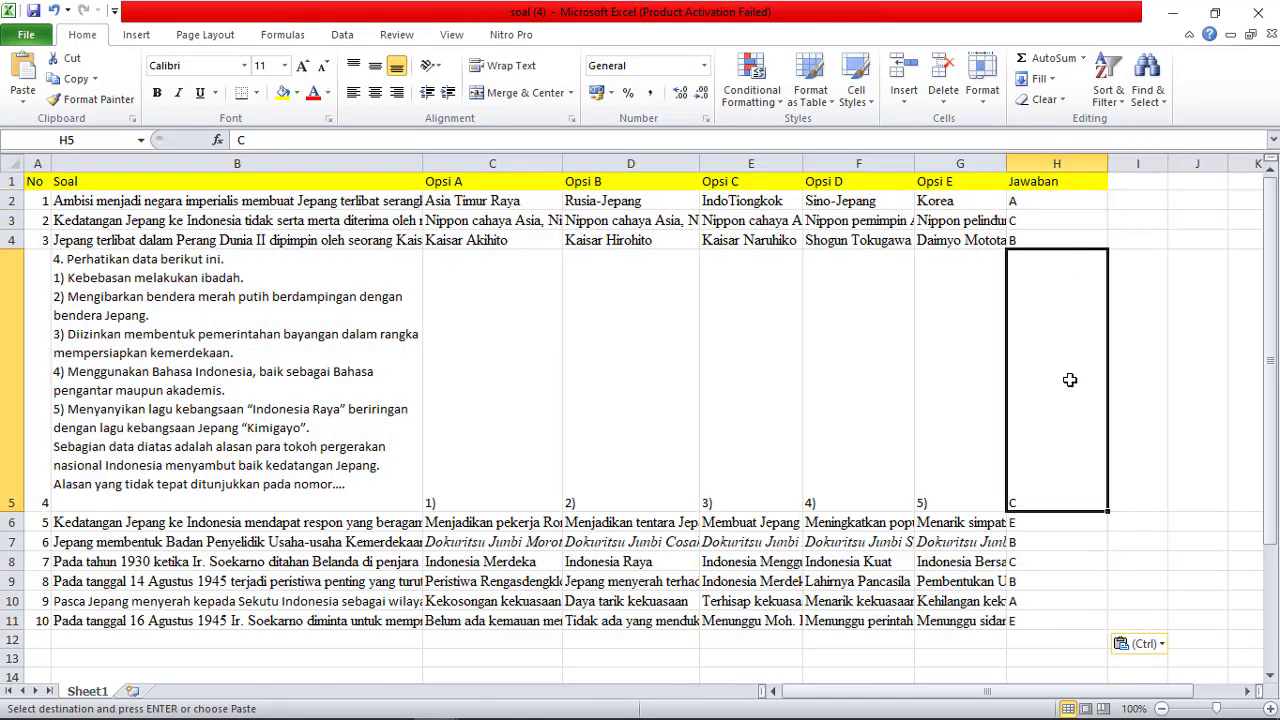
pyautogui.click(1031, 537)
pyautogui.click(1040, 581)
pyautogui.click(1042, 620)
pyautogui.click(1039, 569)
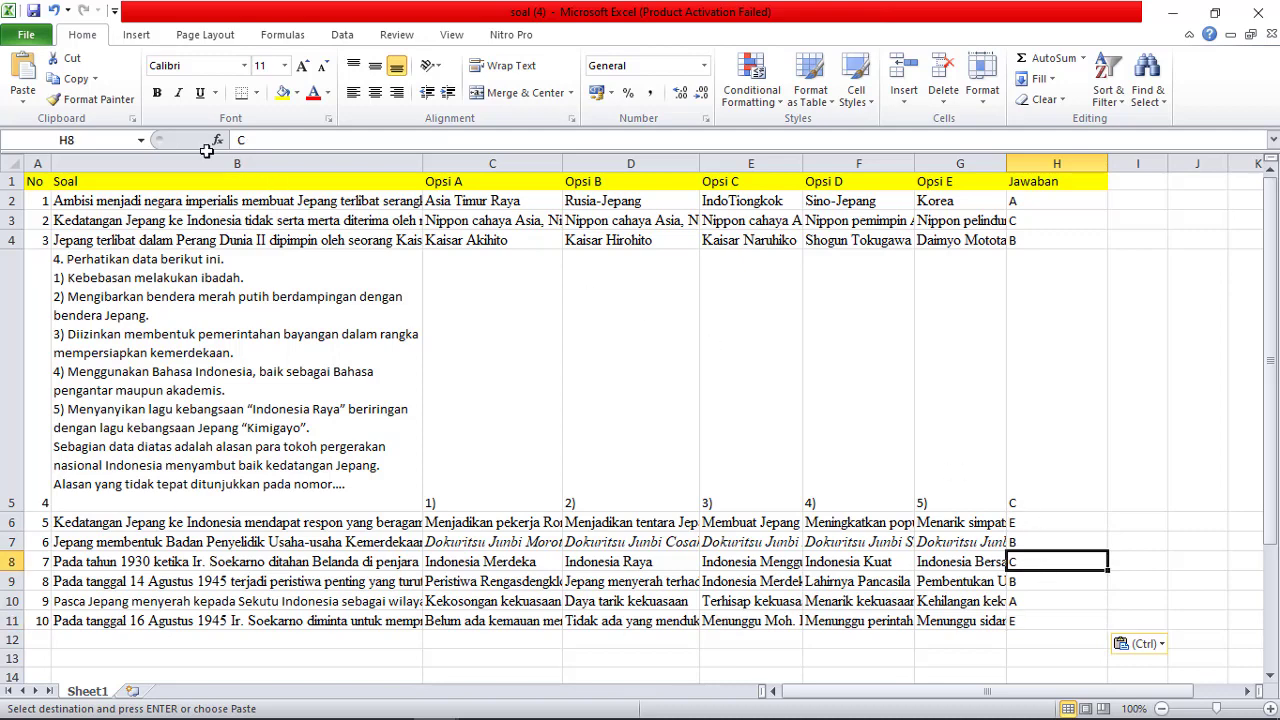
pyautogui.click(33, 11)
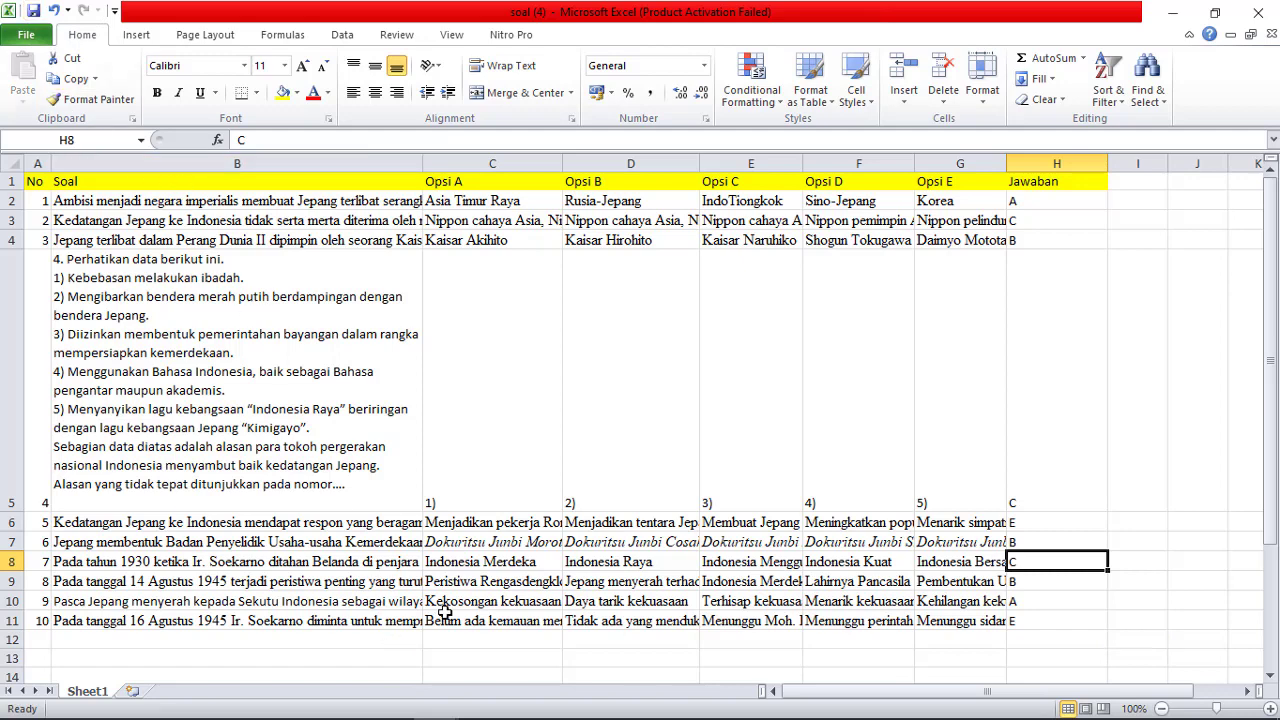
# Upload soal (4) from the Downloads folder and import its questions into the exam.
pyautogui.click(297, 705)
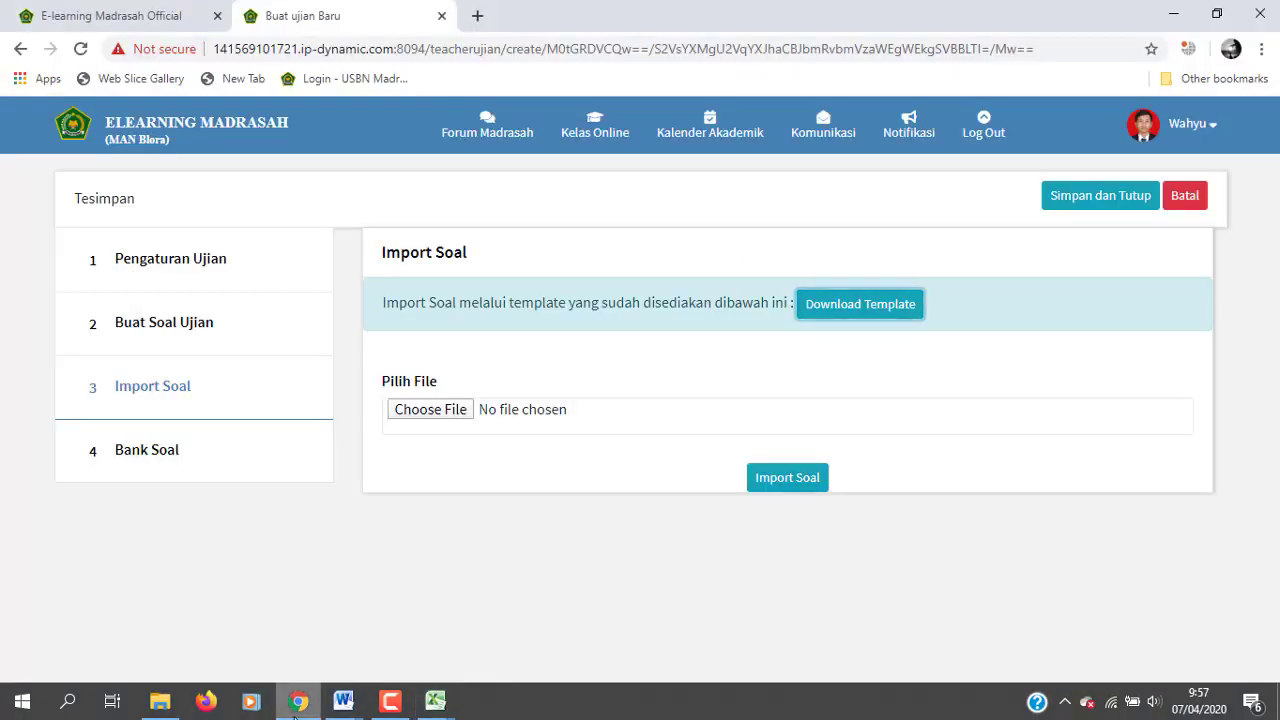
pyautogui.click(432, 420)
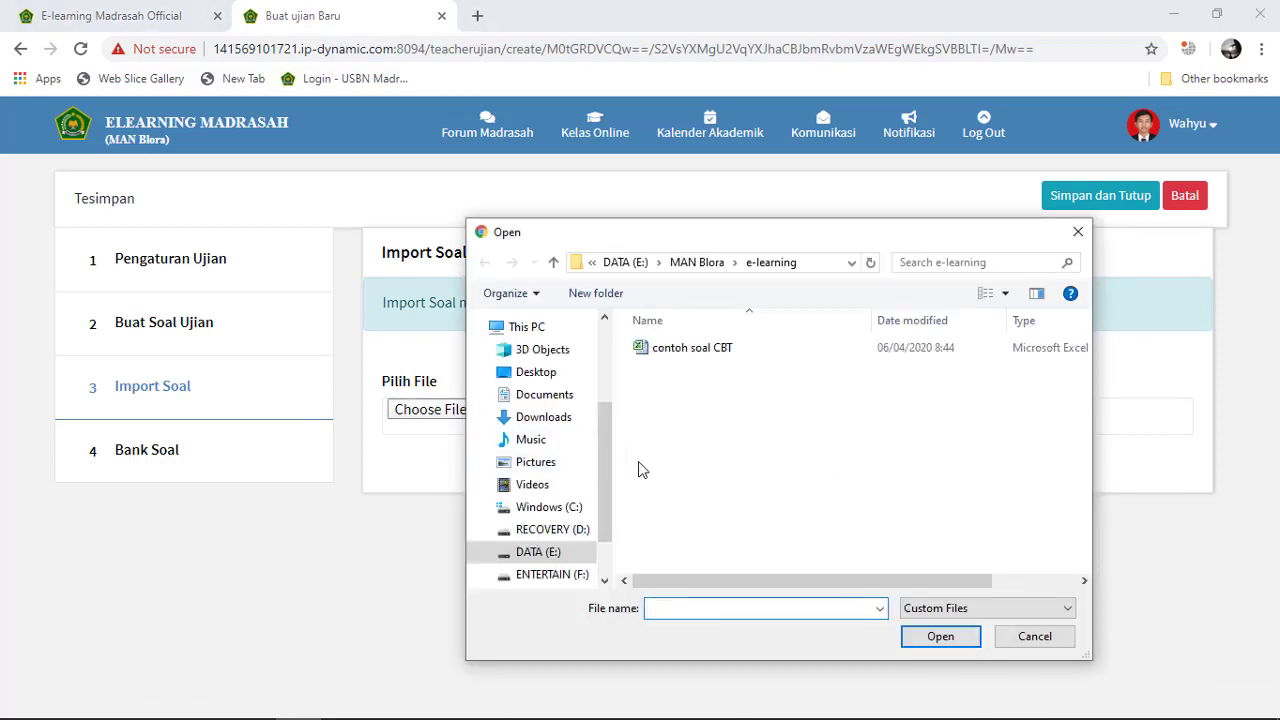
pyautogui.click(548, 418)
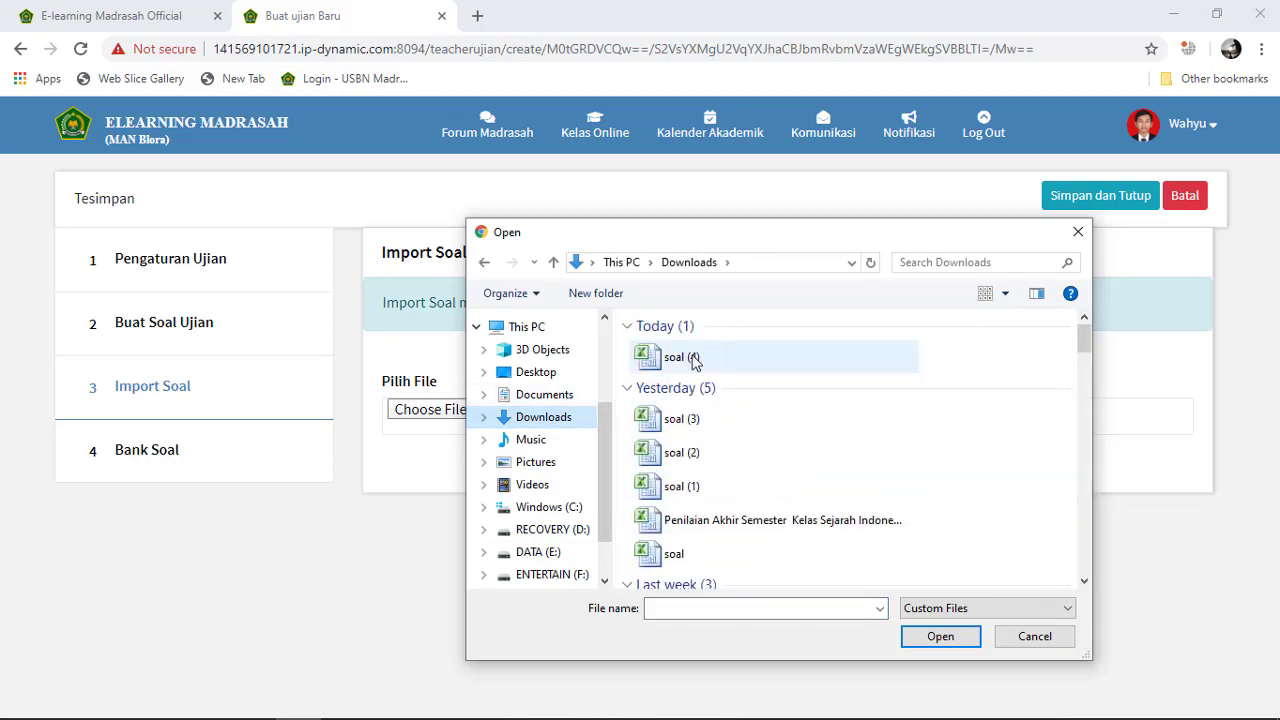
pyautogui.click(692, 358)
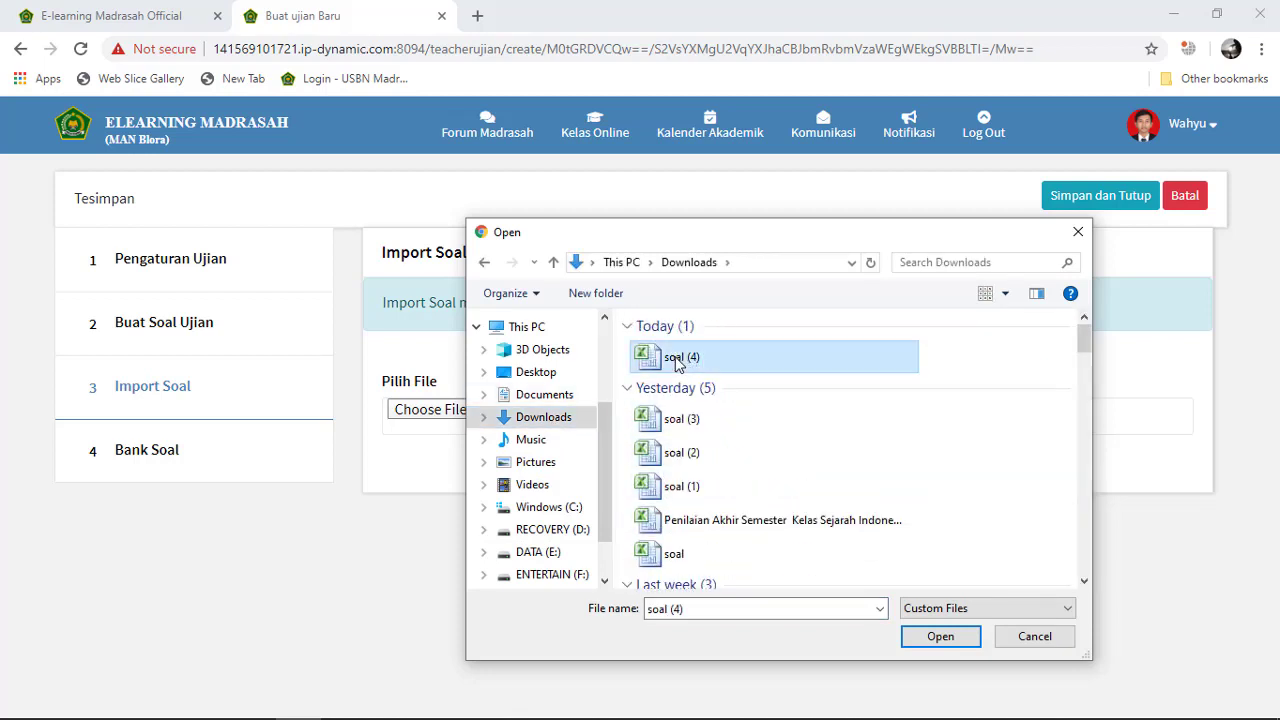
pyautogui.click(945, 640)
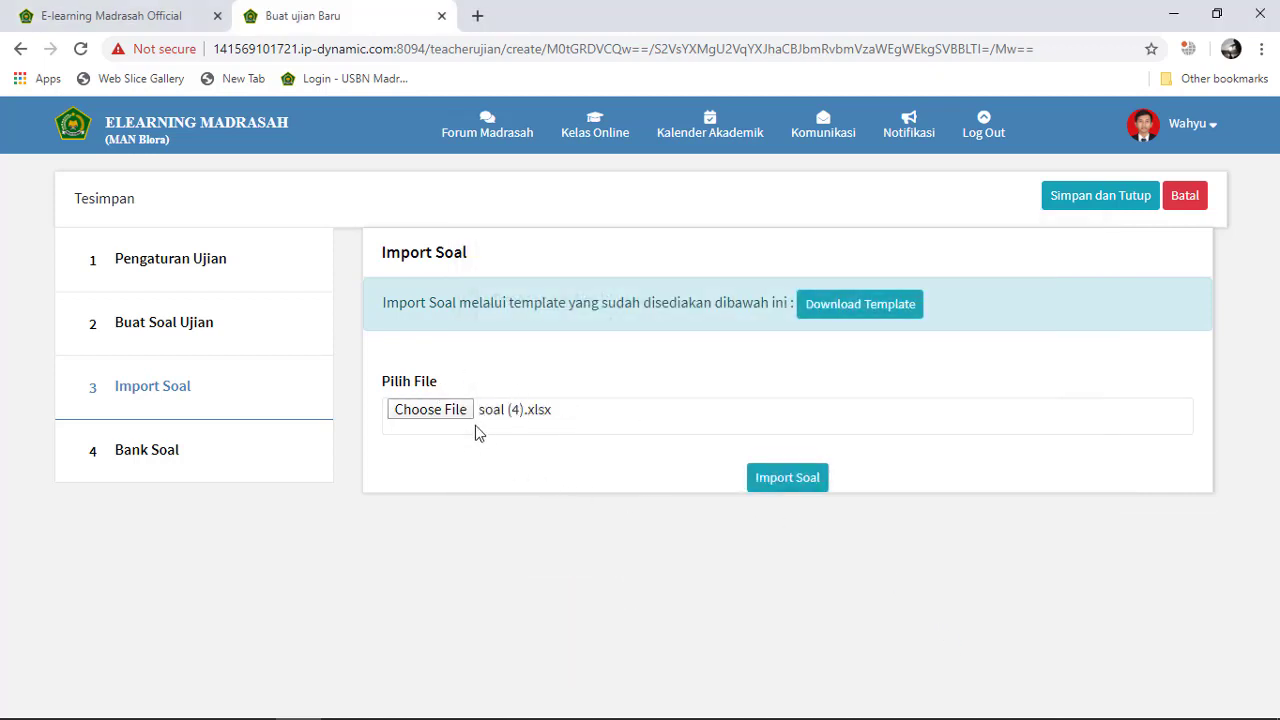
pyautogui.click(783, 480)
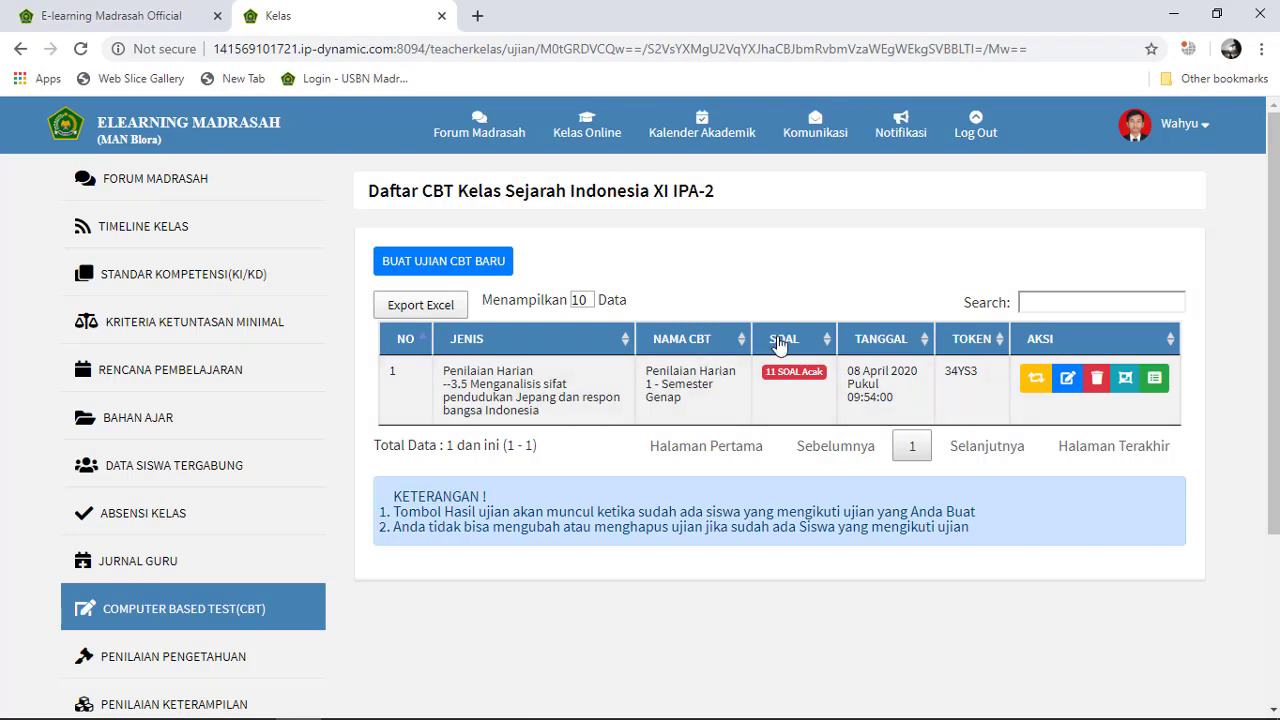
# Open Penilaian Harian 1 in the Edit CBT form from the CBT list.
pyautogui.click(1067, 380)
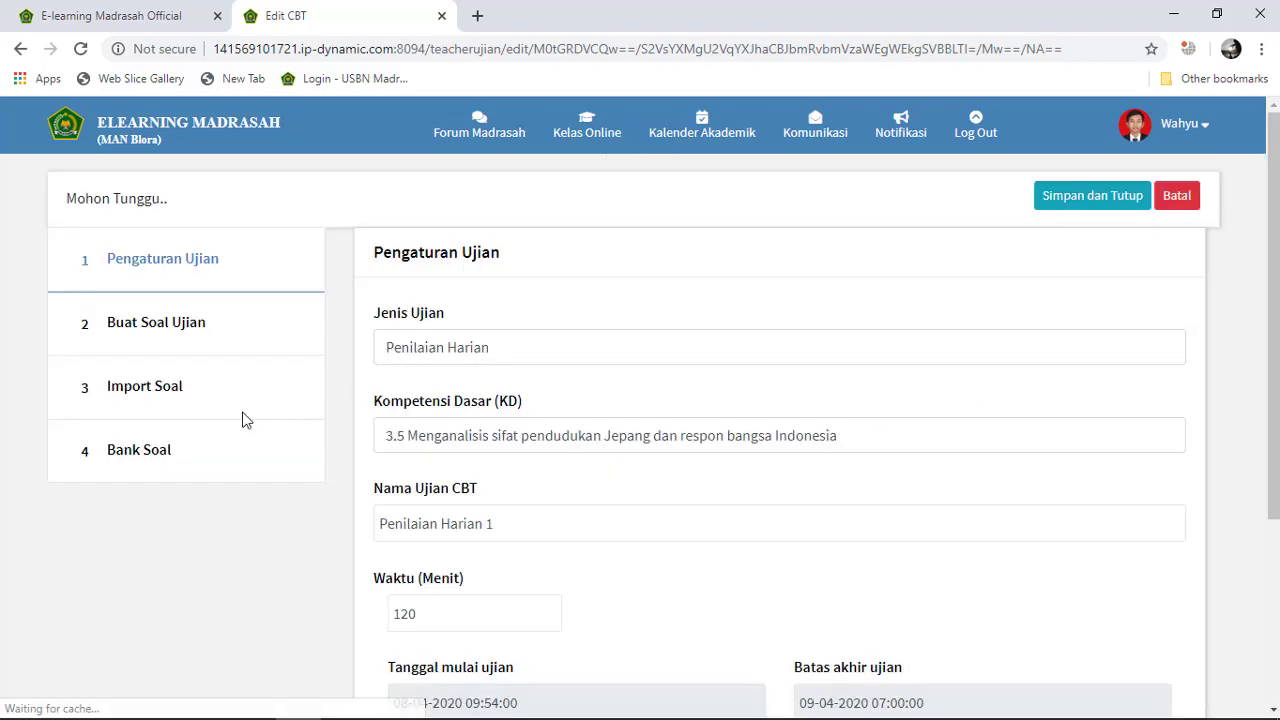
# Go to the question editor and load question 1 to look over its content.
pyautogui.click(180, 332)
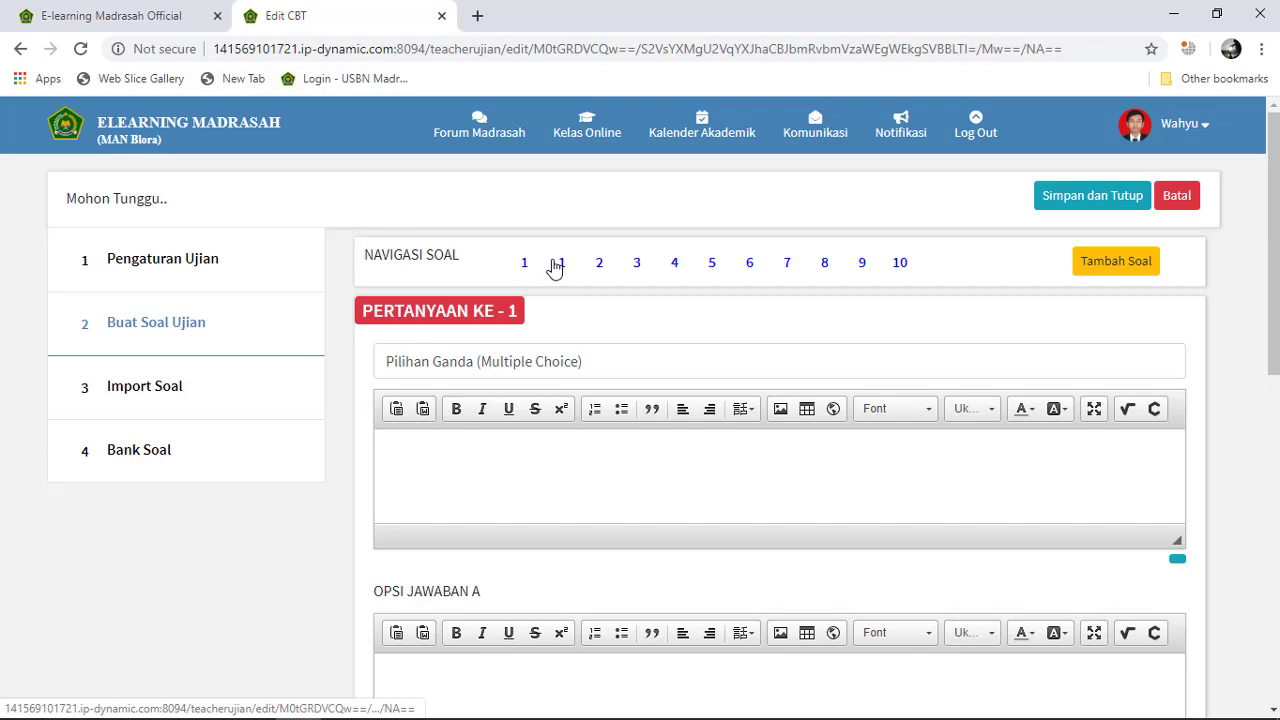
pyautogui.scroll(-8, 563, 421)
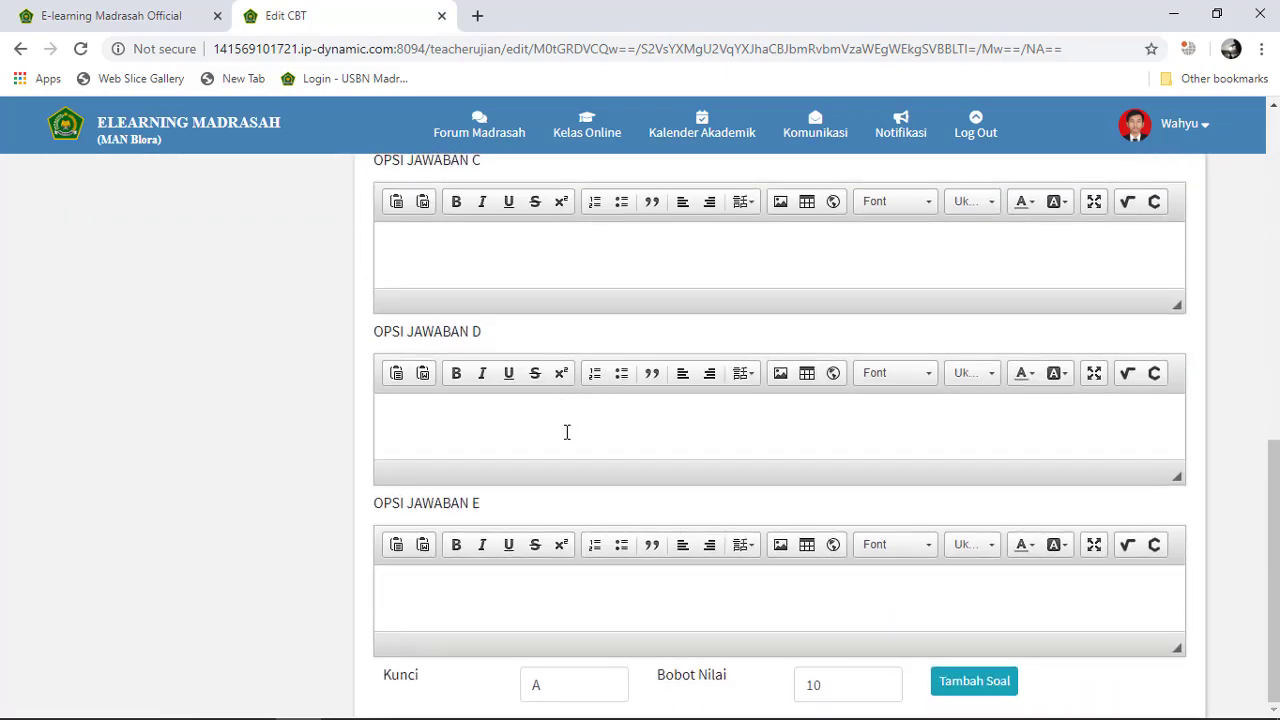
pyautogui.scroll(8, 566, 432)
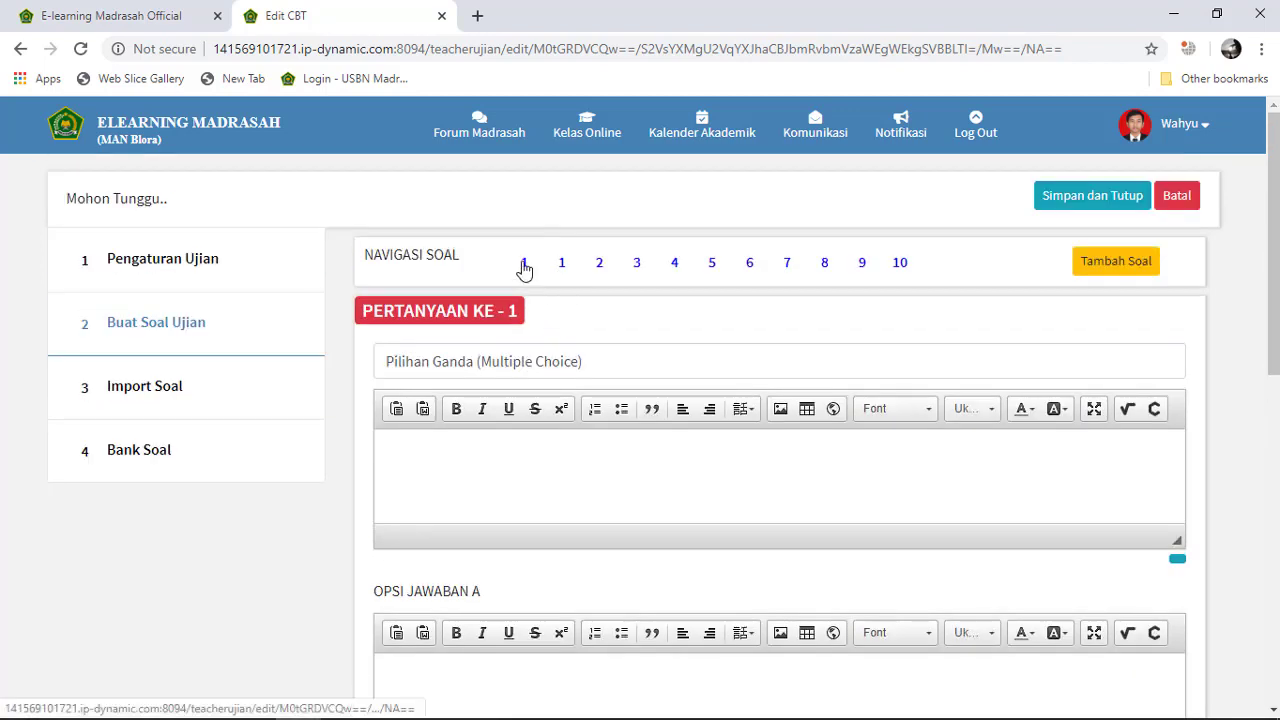
pyautogui.rightClick(523, 266)
pyautogui.press('Escape')
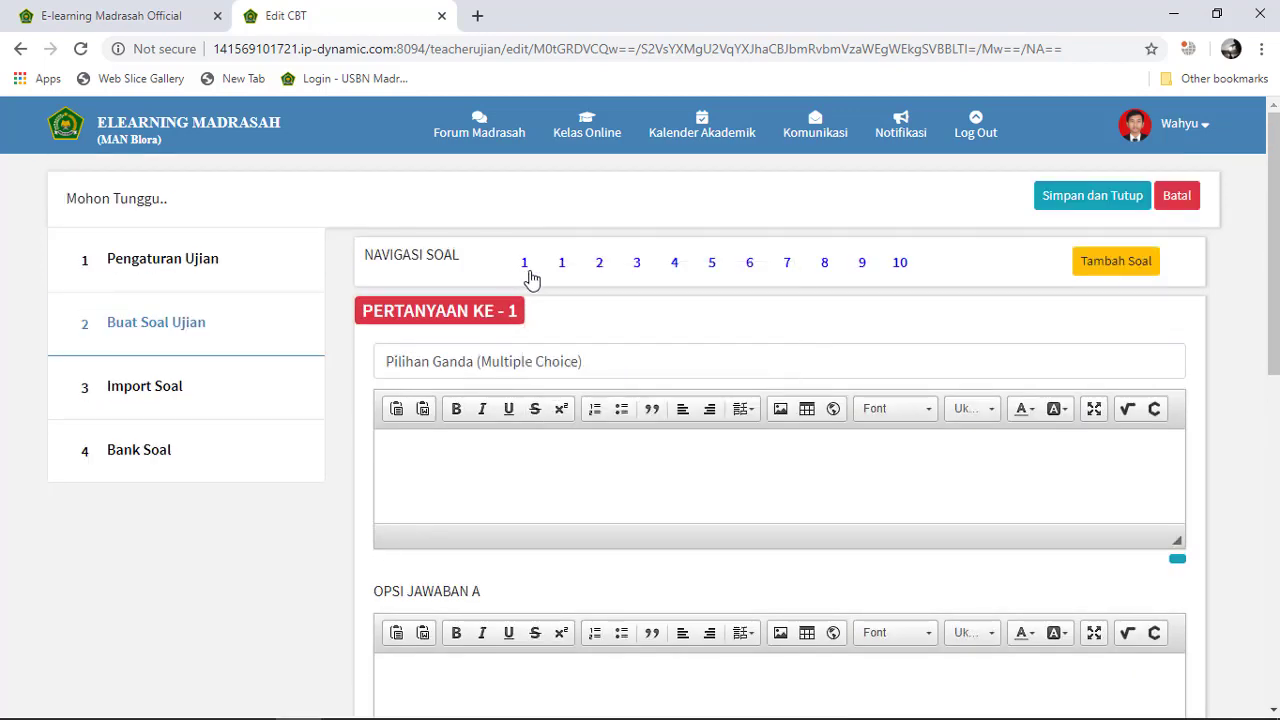
pyautogui.click(562, 266)
pyautogui.scroll(-3, 575, 292)
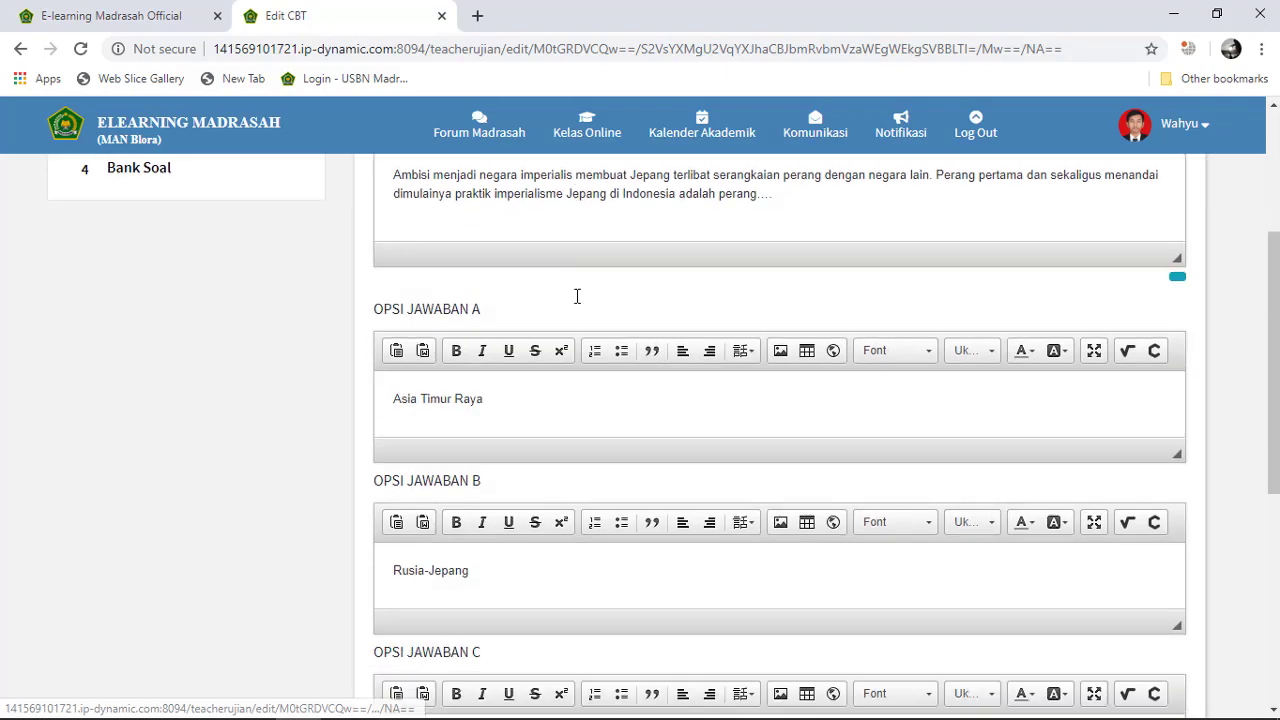
pyautogui.scroll(-5, 577, 296)
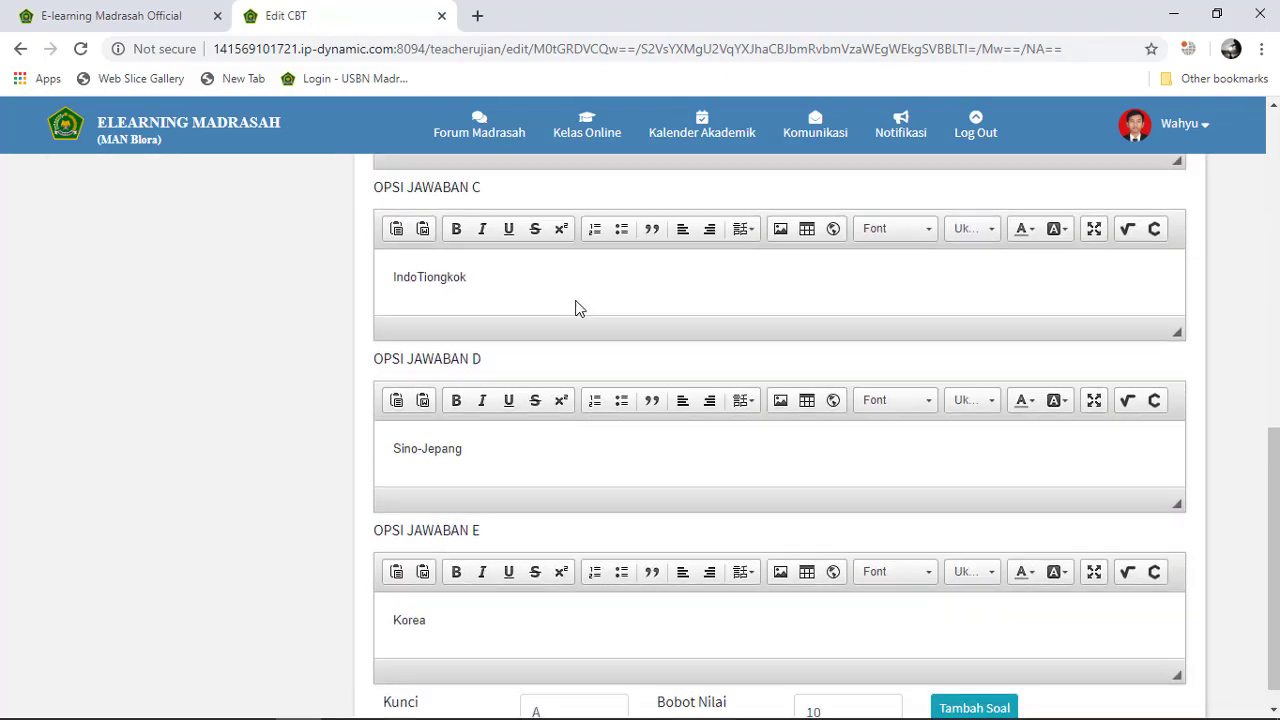
pyautogui.scroll(8, 575, 308)
pyautogui.click(522, 266)
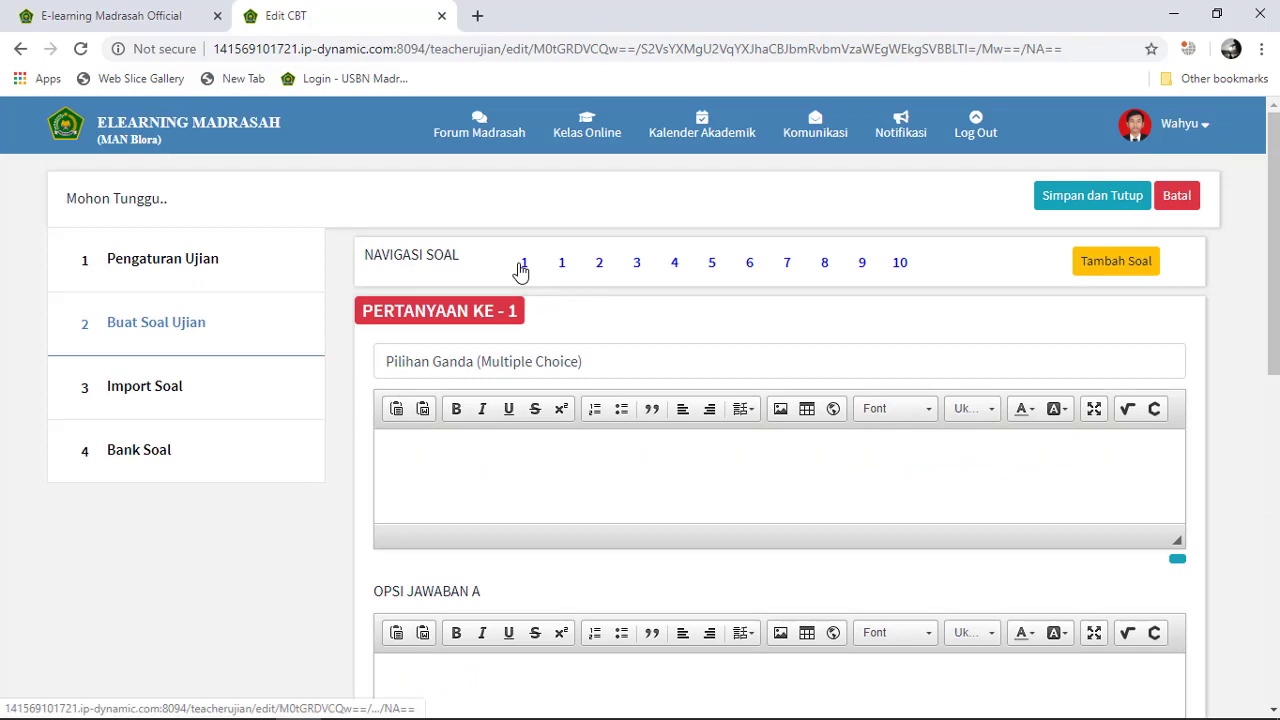
pyautogui.scroll(-2, 551, 311)
pyautogui.scroll(3, 580, 325)
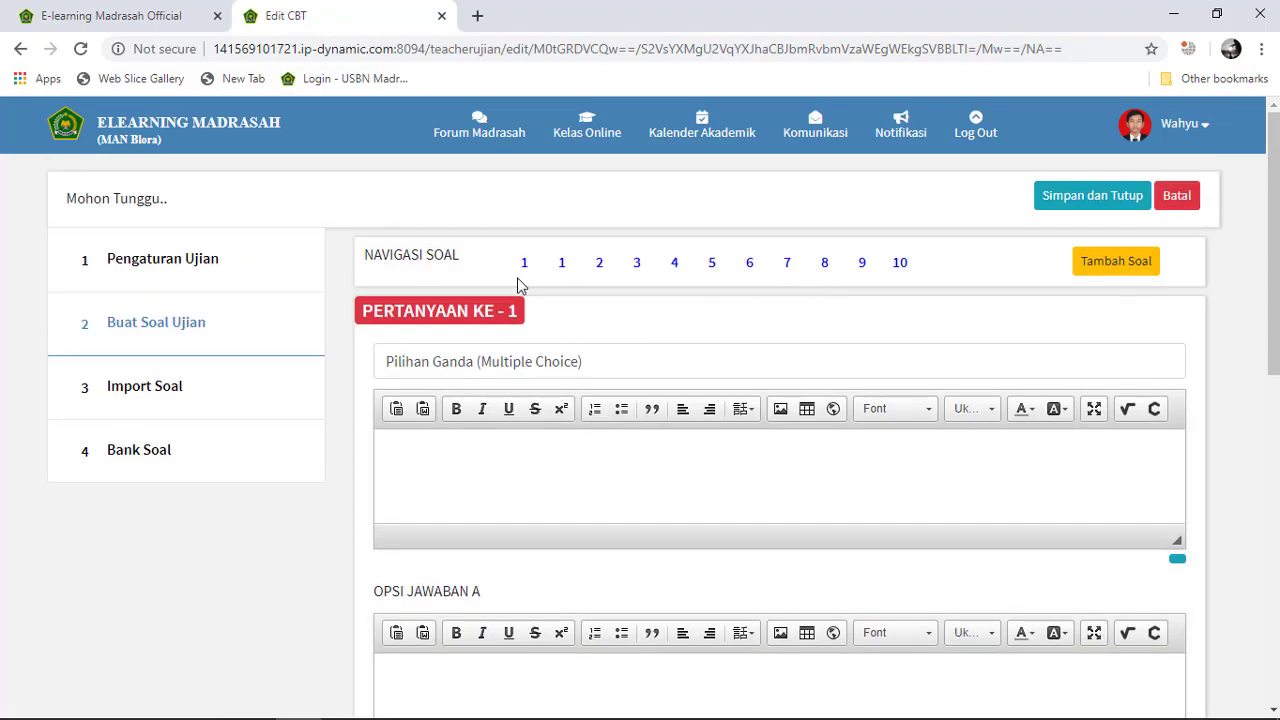
# Review questions 10, 9, 8, 4, 3 and 2, ending on question 1 kept as multiple choice.
pyautogui.click(903, 263)
pyautogui.click(864, 268)
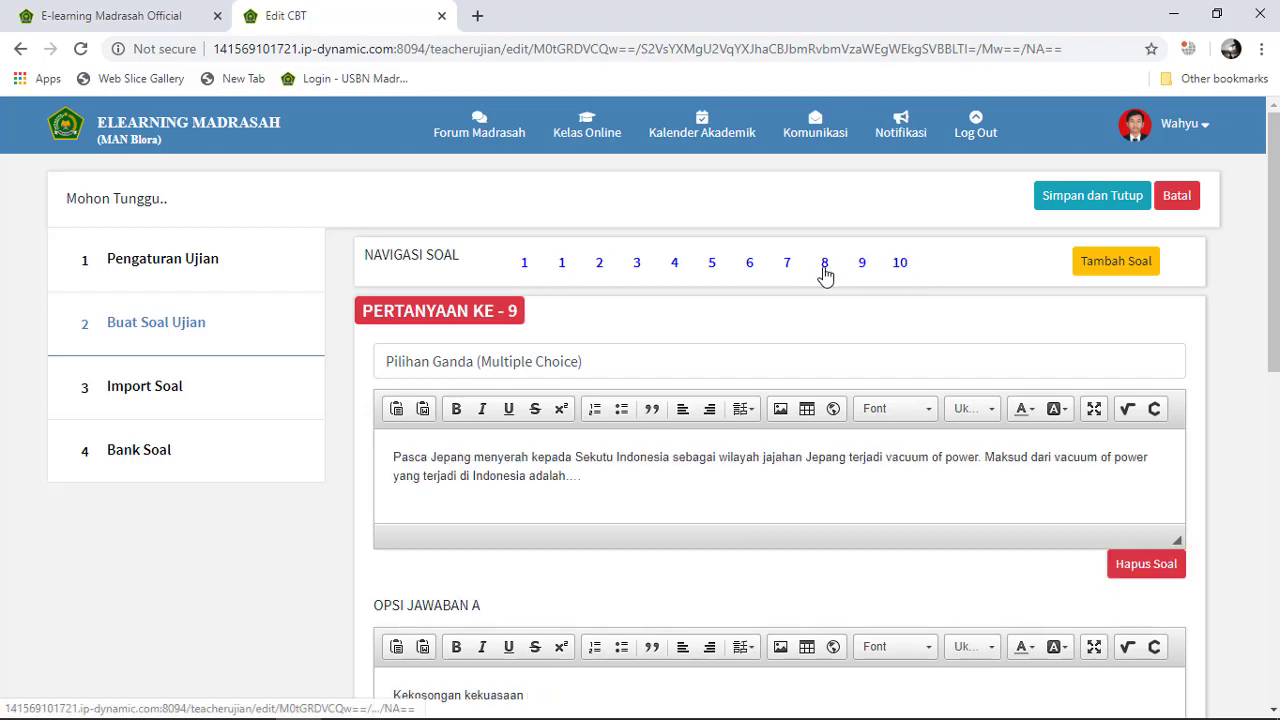
pyautogui.click(825, 268)
pyautogui.click(704, 268)
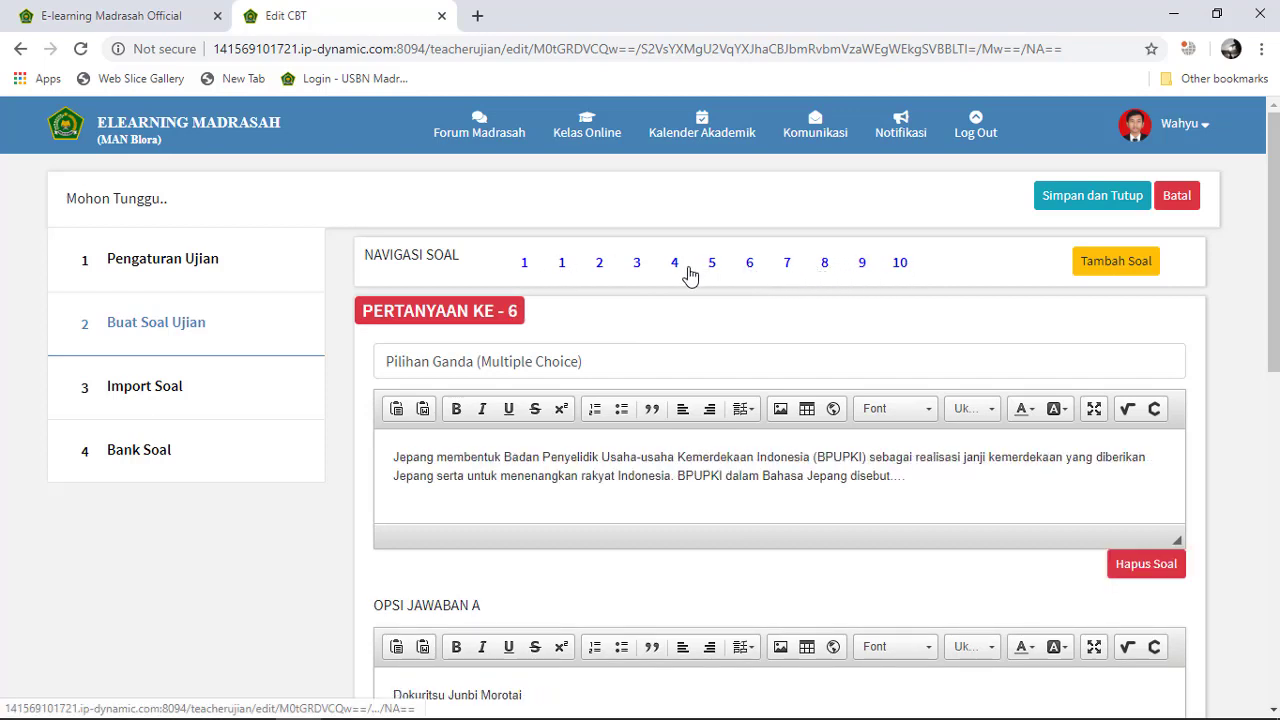
pyautogui.click(674, 266)
pyautogui.click(636, 268)
pyautogui.click(601, 269)
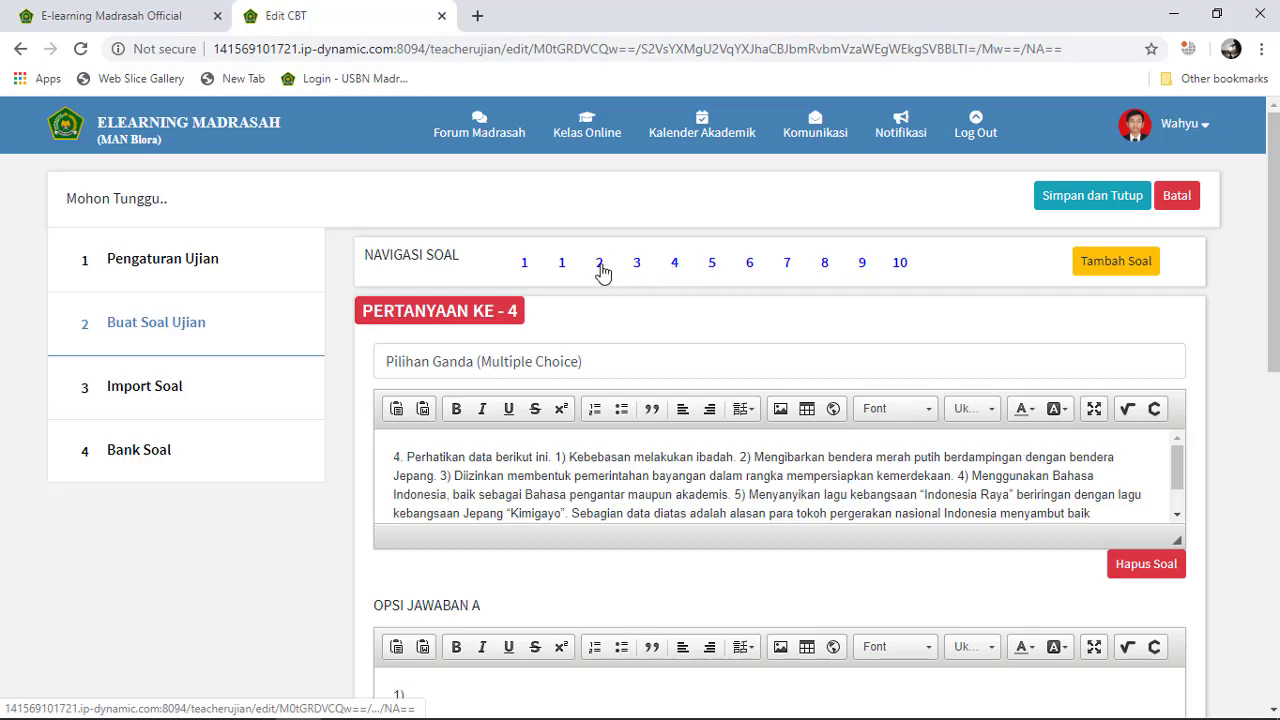
pyautogui.click(563, 270)
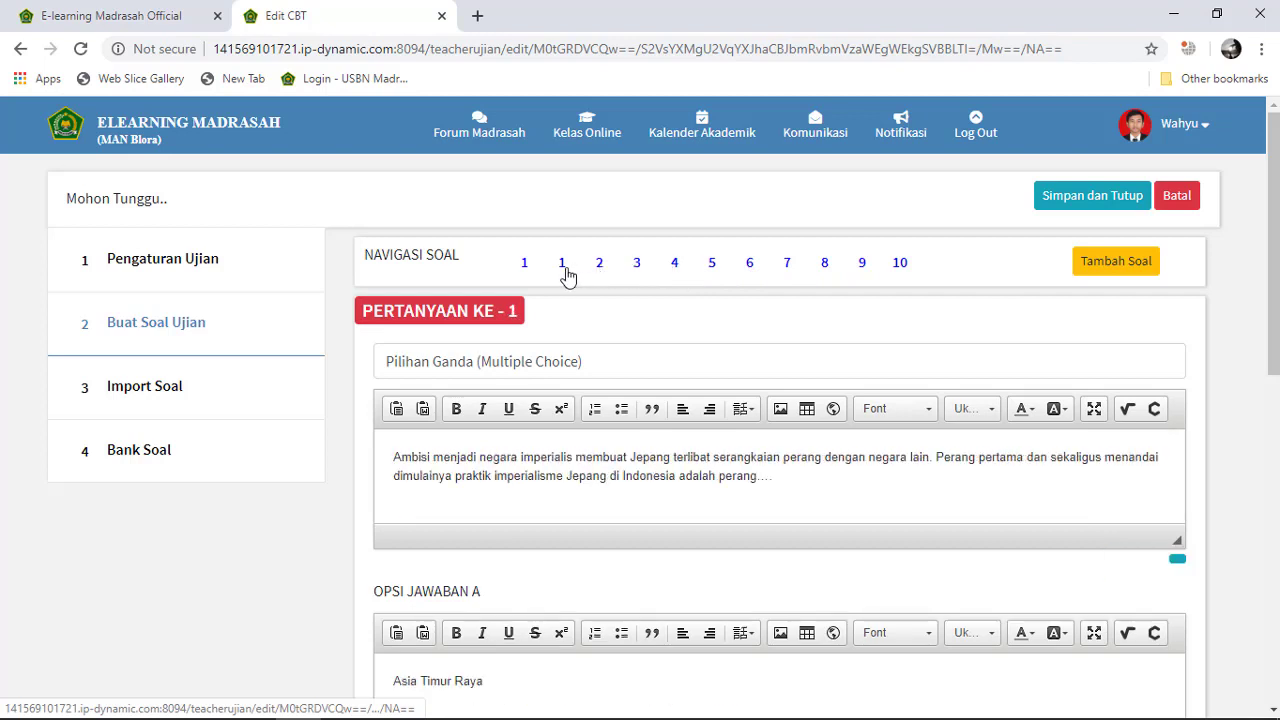
pyautogui.click(520, 267)
pyautogui.click(528, 268)
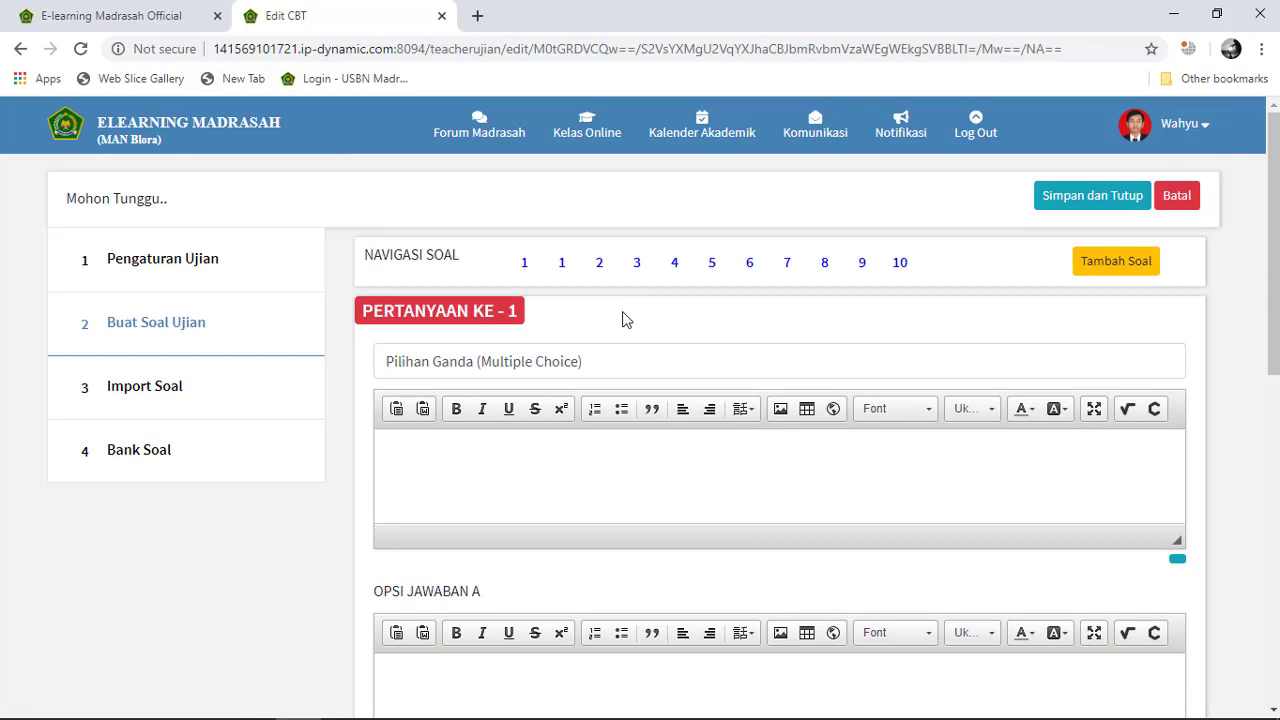
pyautogui.click(639, 372)
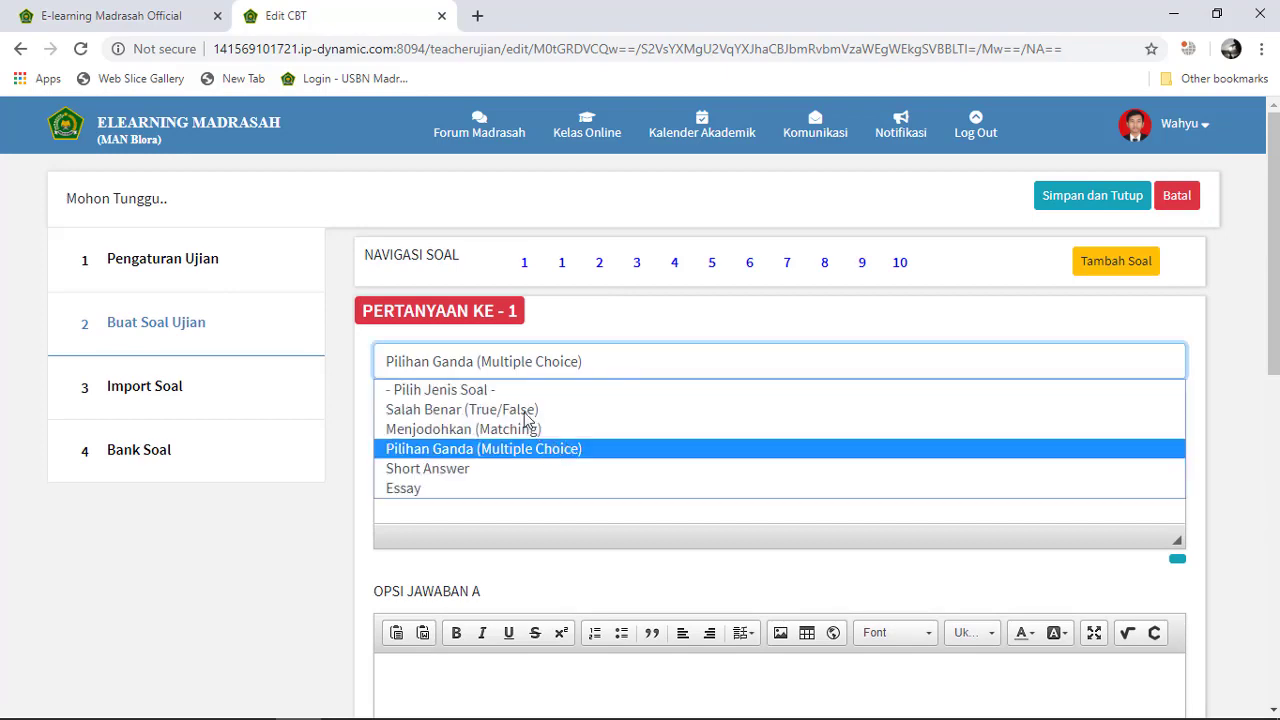
pyautogui.click(515, 378)
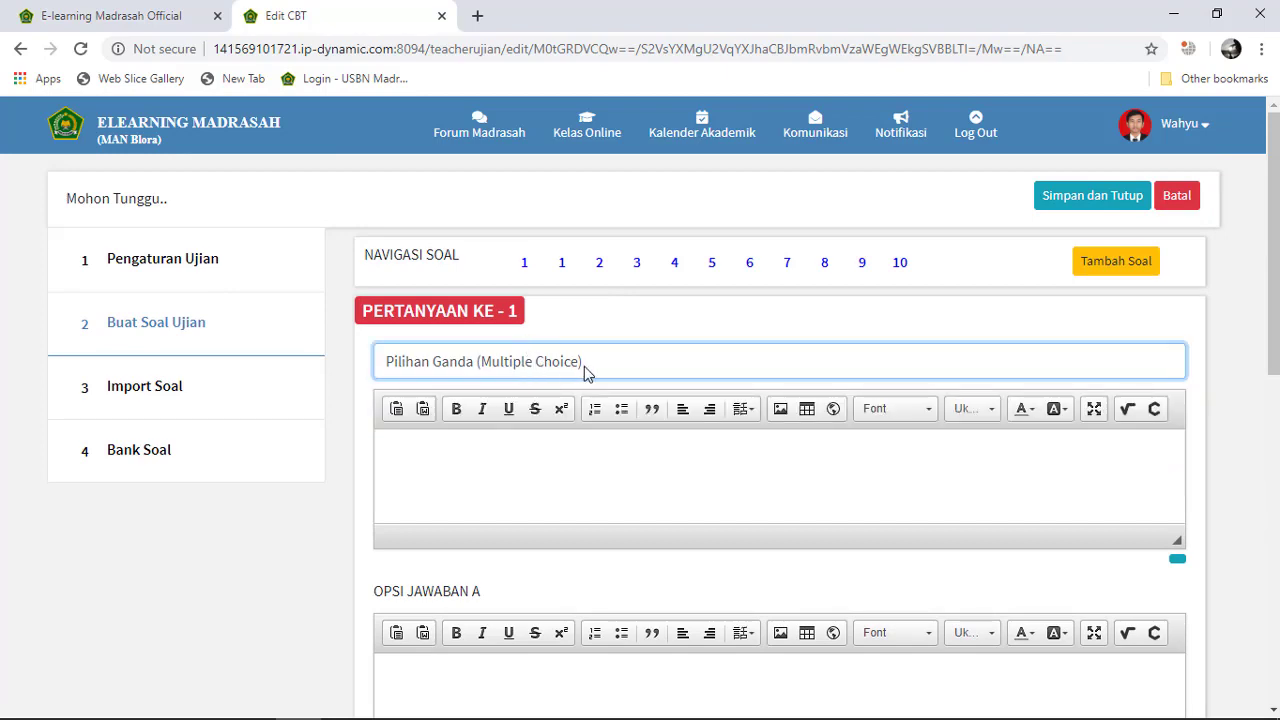
# Save and close the 11-question CBT, confirm twice, and launch the Penilaian Harian 1 simulation.
pyautogui.click(1095, 197)
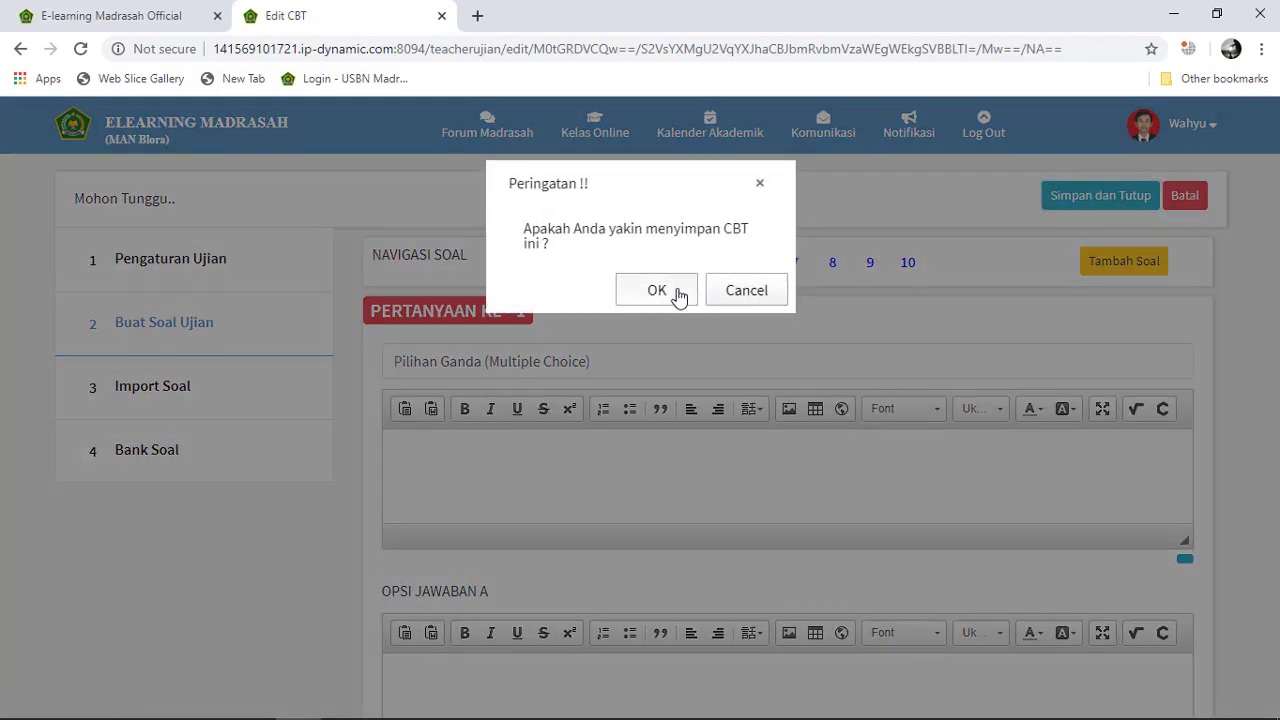
pyautogui.click(677, 295)
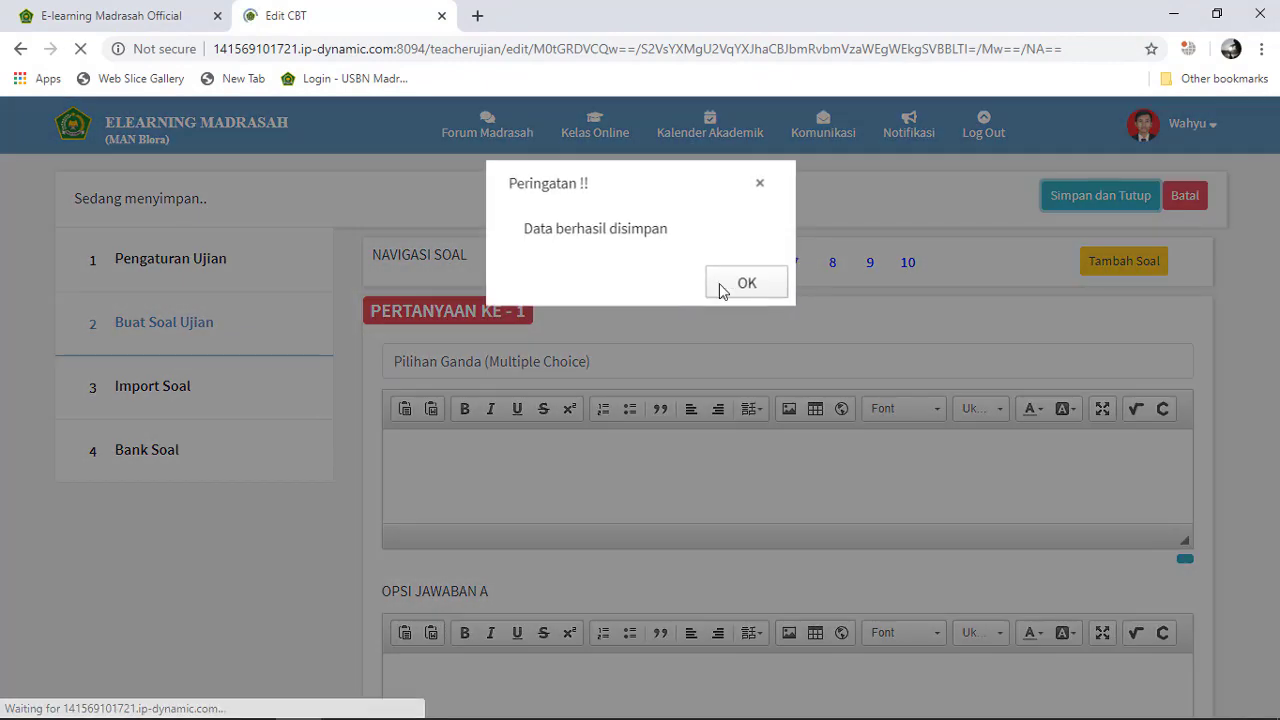
pyautogui.click(724, 288)
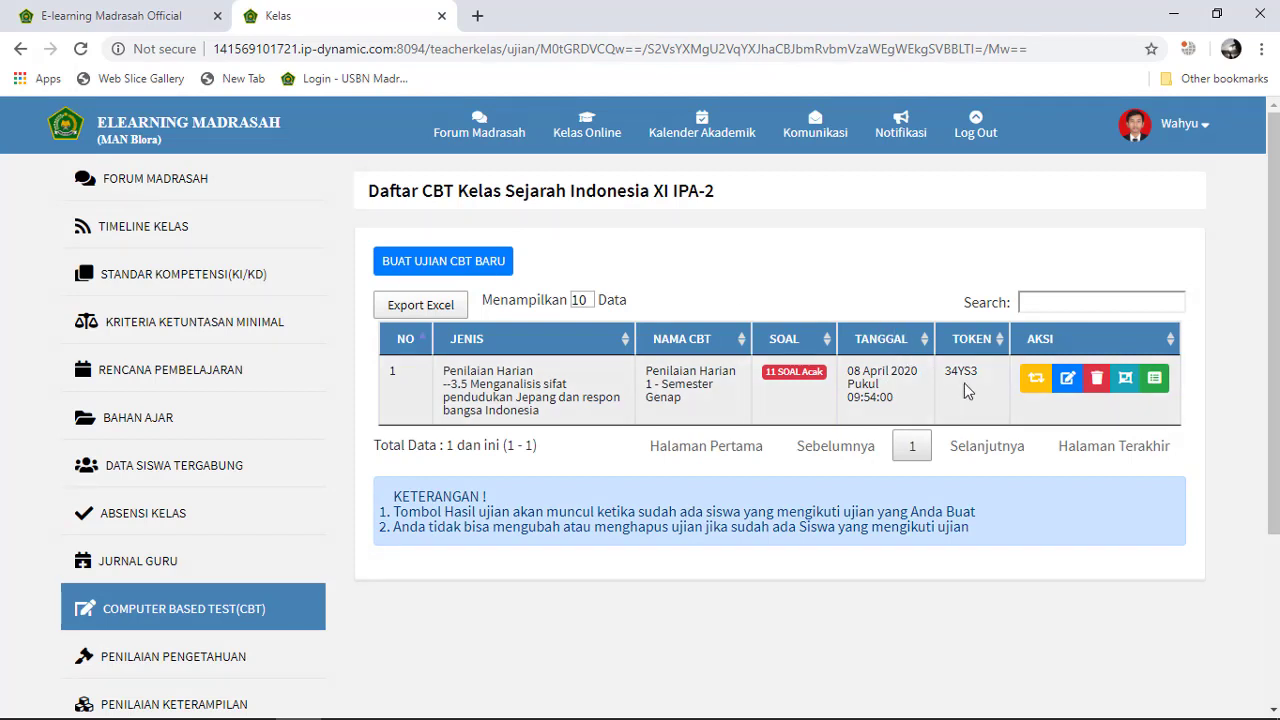
pyautogui.click(1036, 388)
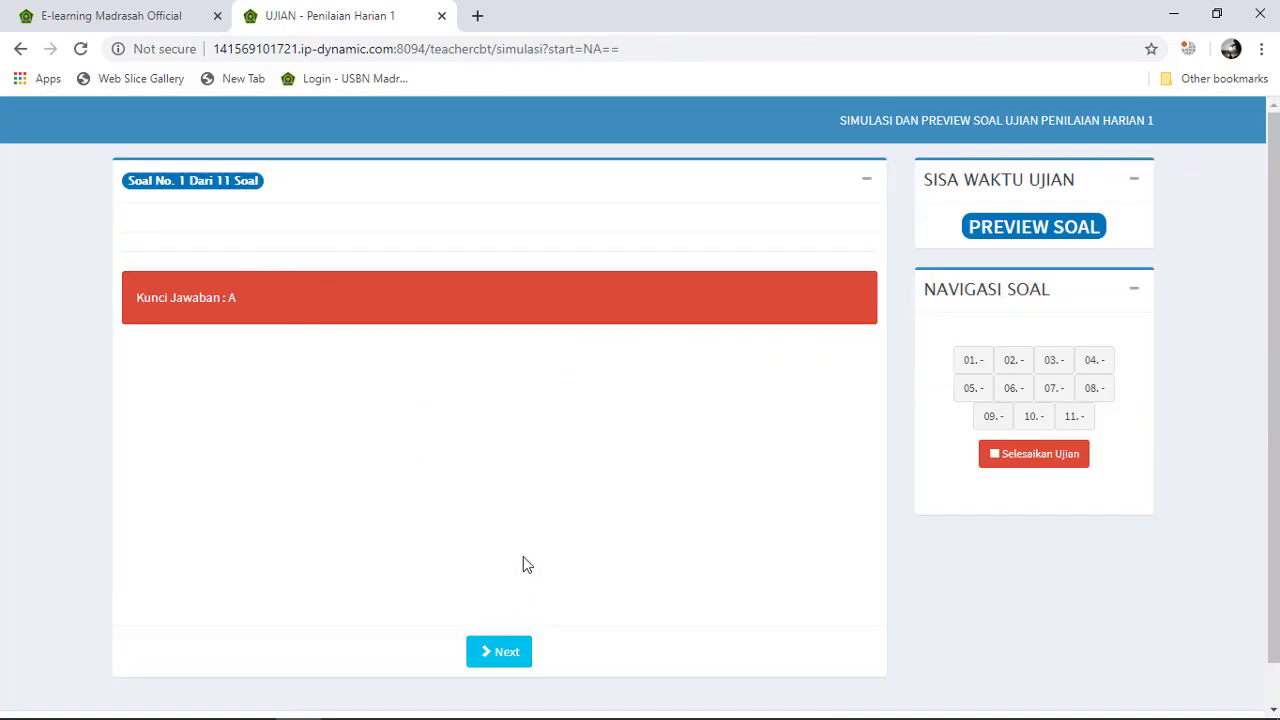
# Answer questions 2–5 with a (Asia Timur Raya), c, b (Kaisar Hirohito) and c.
pyautogui.click(494, 655)
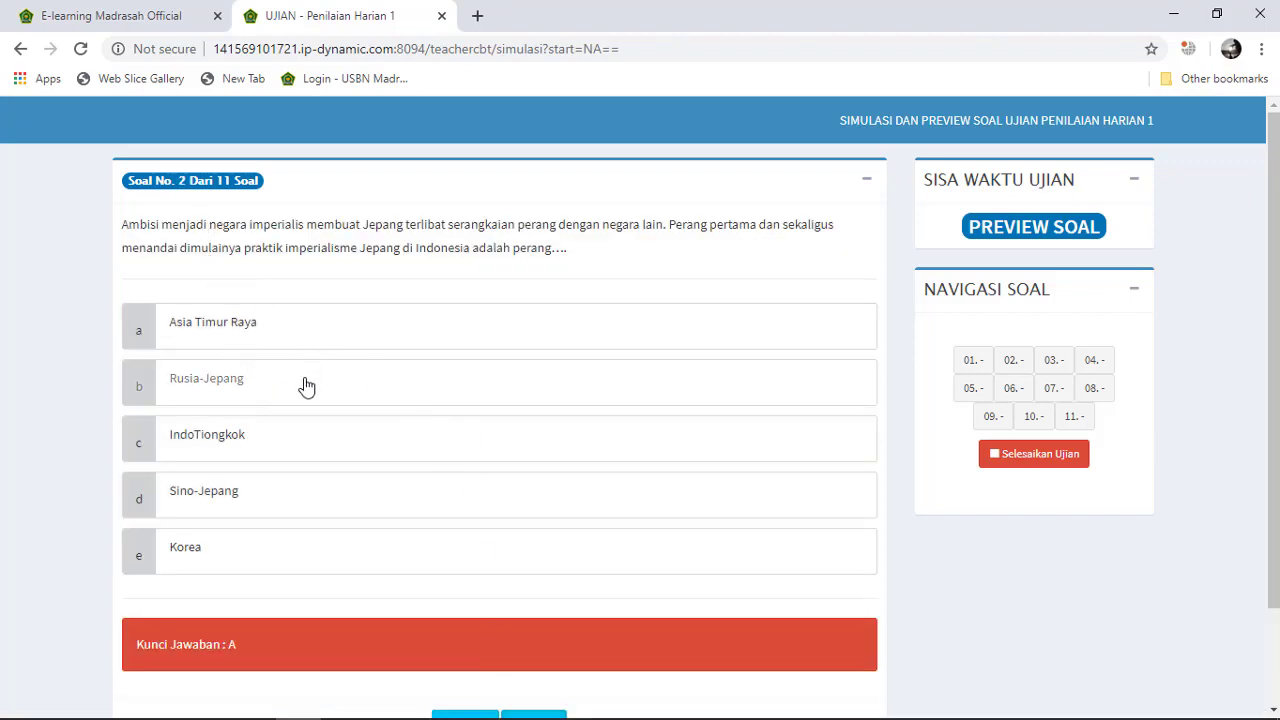
pyautogui.click(266, 343)
pyautogui.scroll(-1, 465, 644)
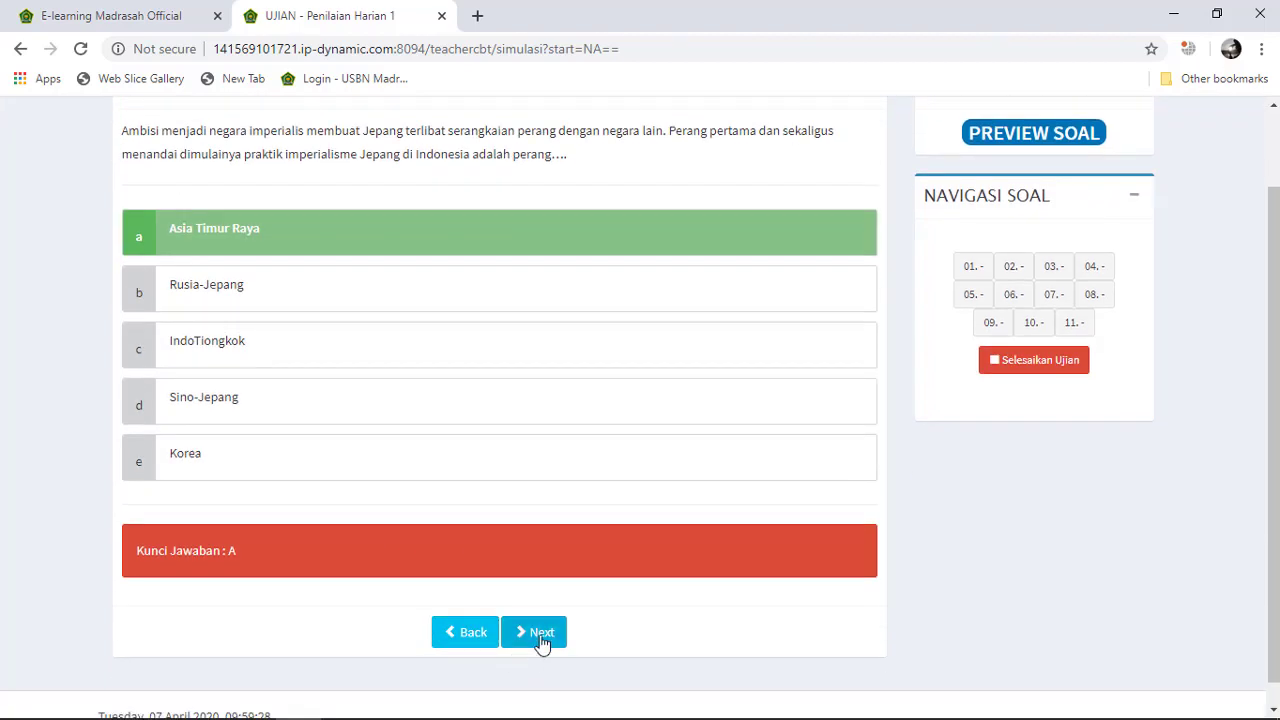
pyautogui.click(543, 636)
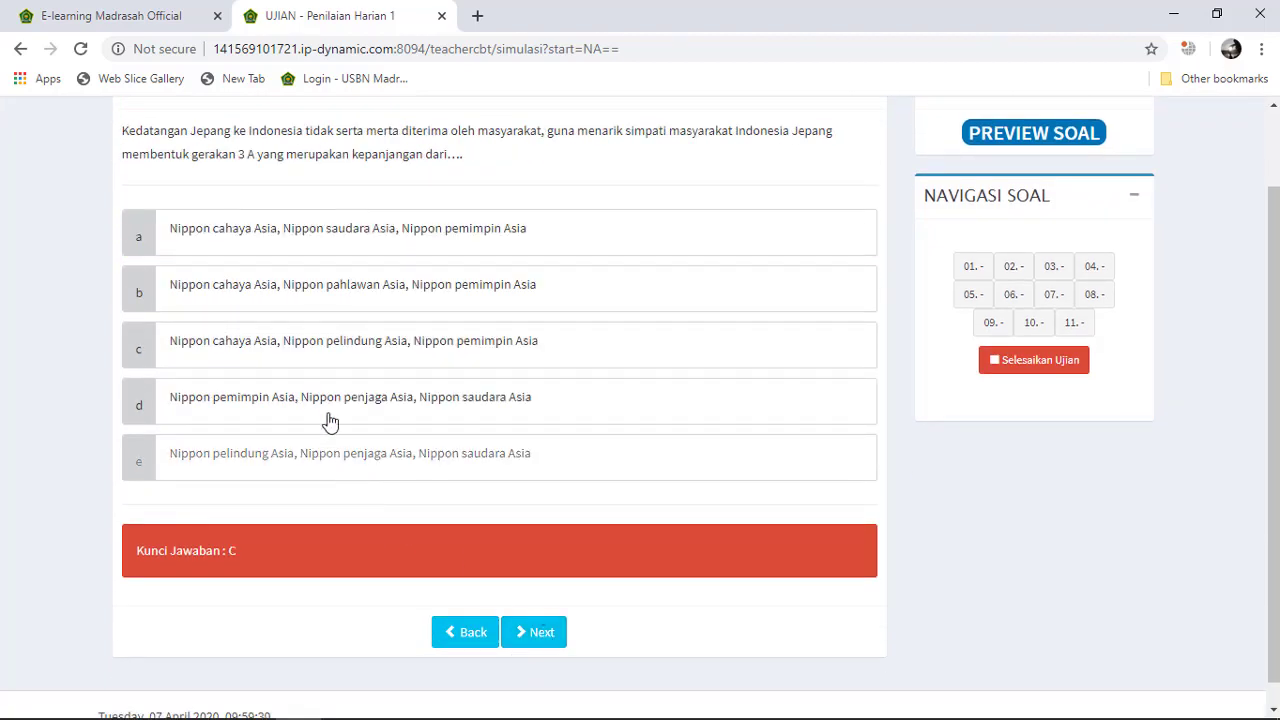
pyautogui.scroll(1, 351, 368)
pyautogui.scroll(-1, 371, 406)
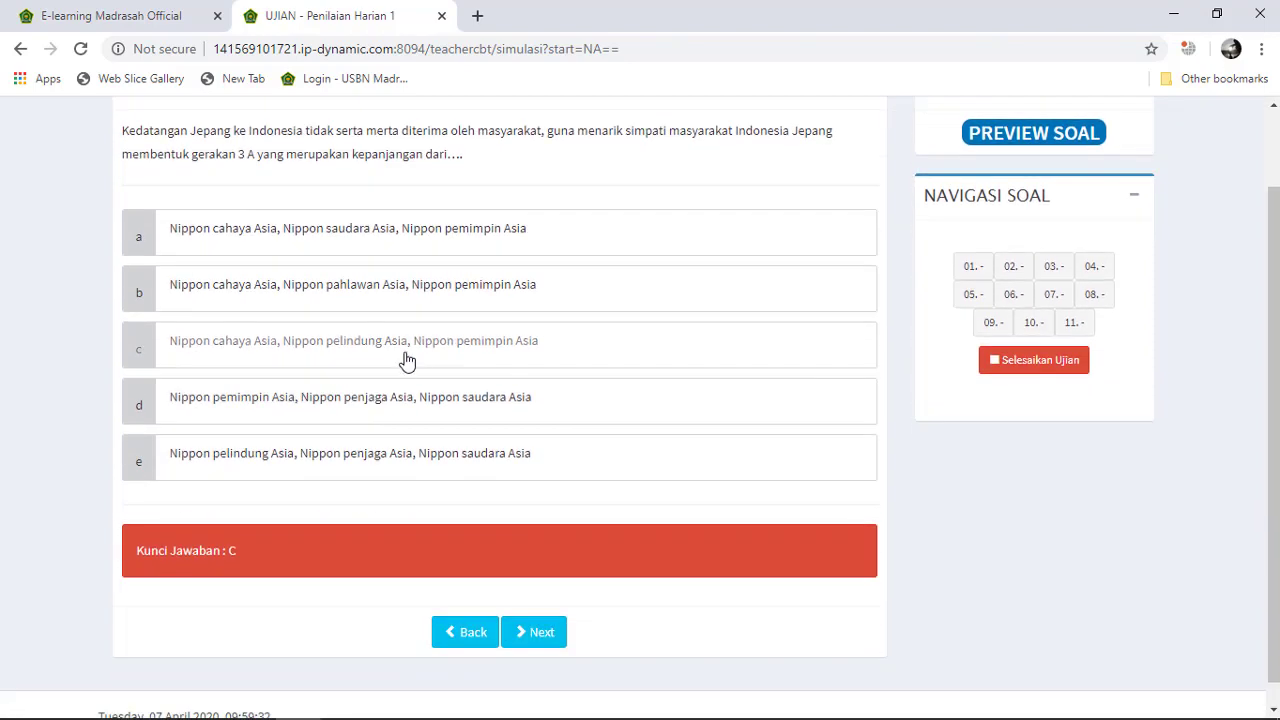
pyautogui.click(405, 355)
pyautogui.click(531, 626)
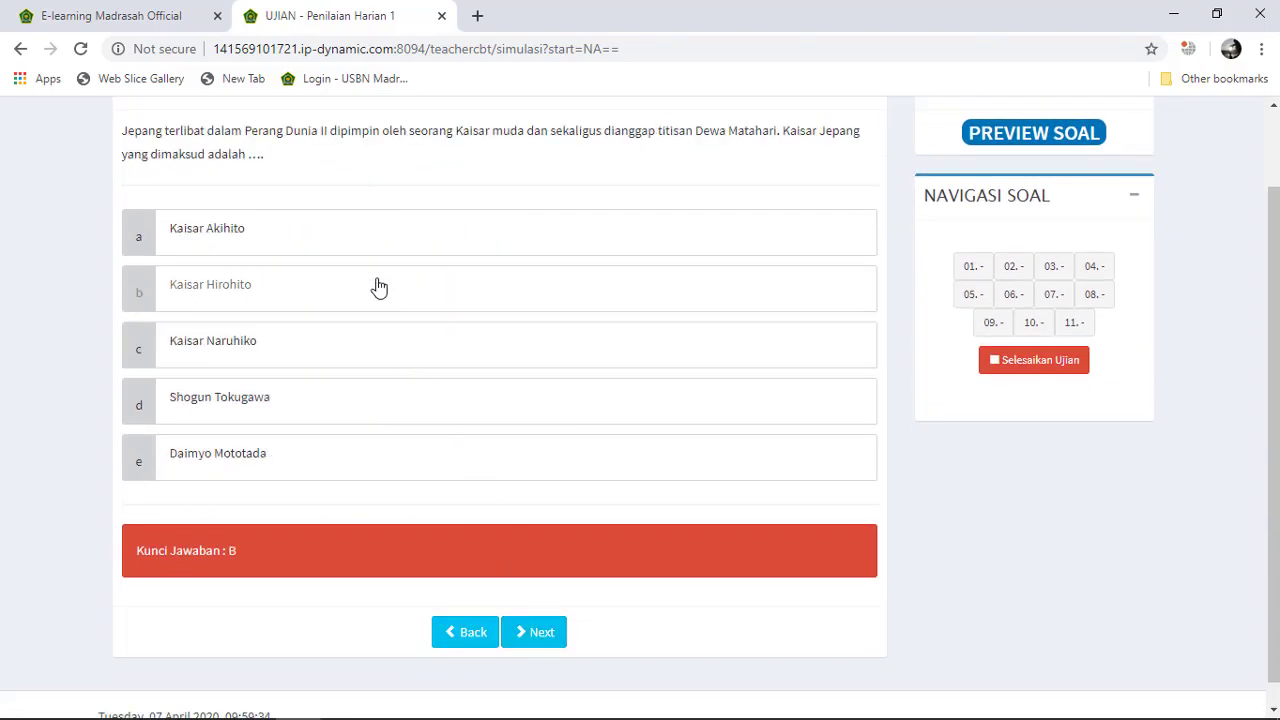
pyautogui.click(374, 286)
pyautogui.click(541, 634)
pyautogui.click(420, 440)
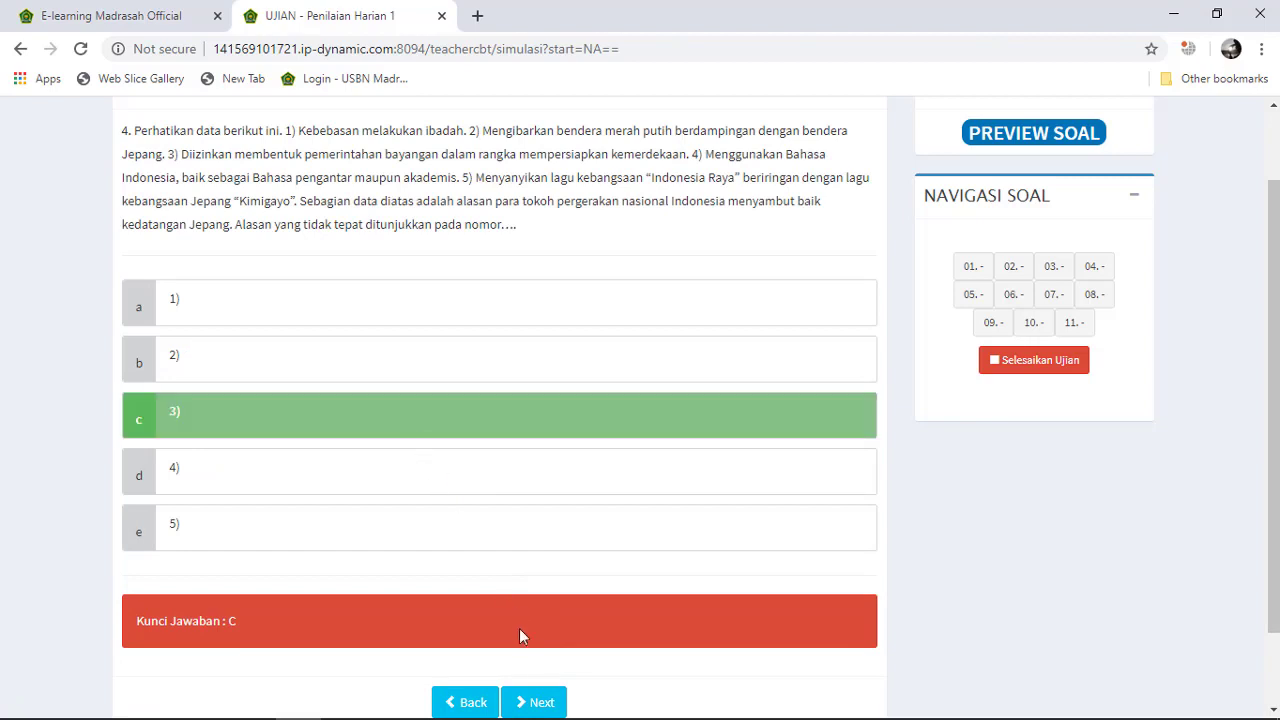
pyautogui.click(545, 702)
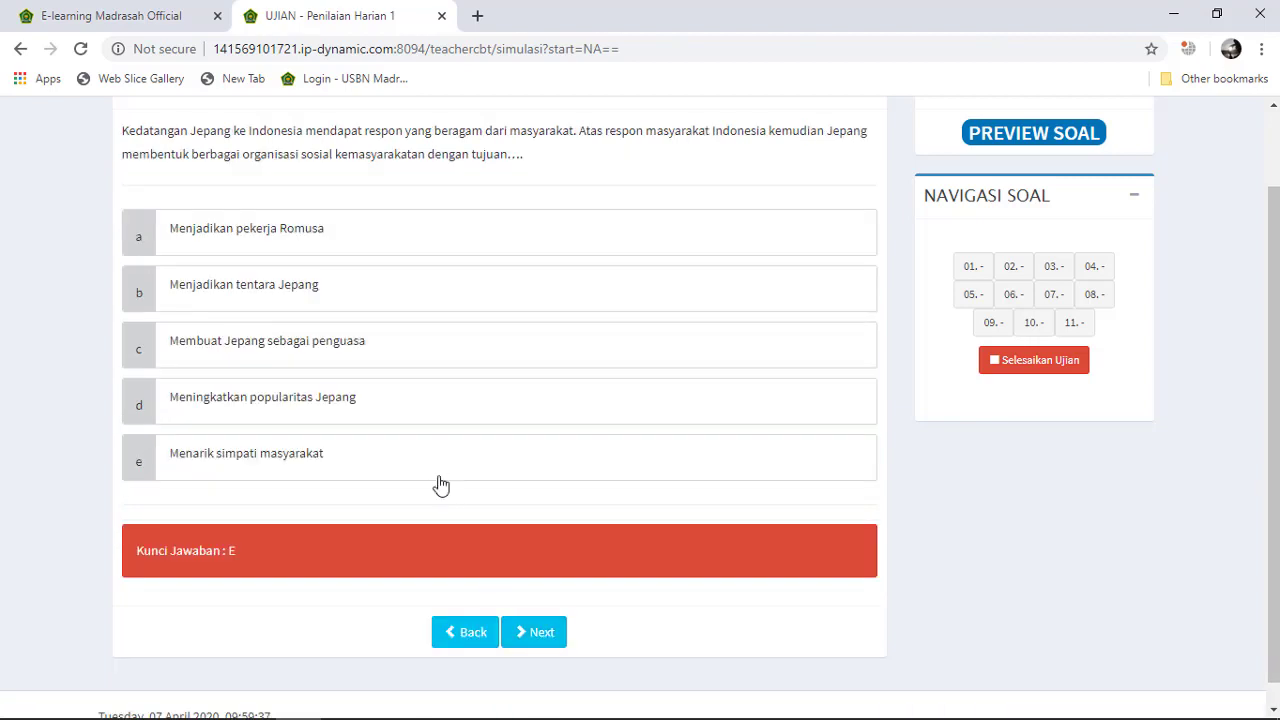
# Answer questions 6–10 with e, b (Dokuritsu Junbi Cosakai), c (Indonesia Menggugat), b and a.
pyautogui.click(374, 457)
pyautogui.click(544, 645)
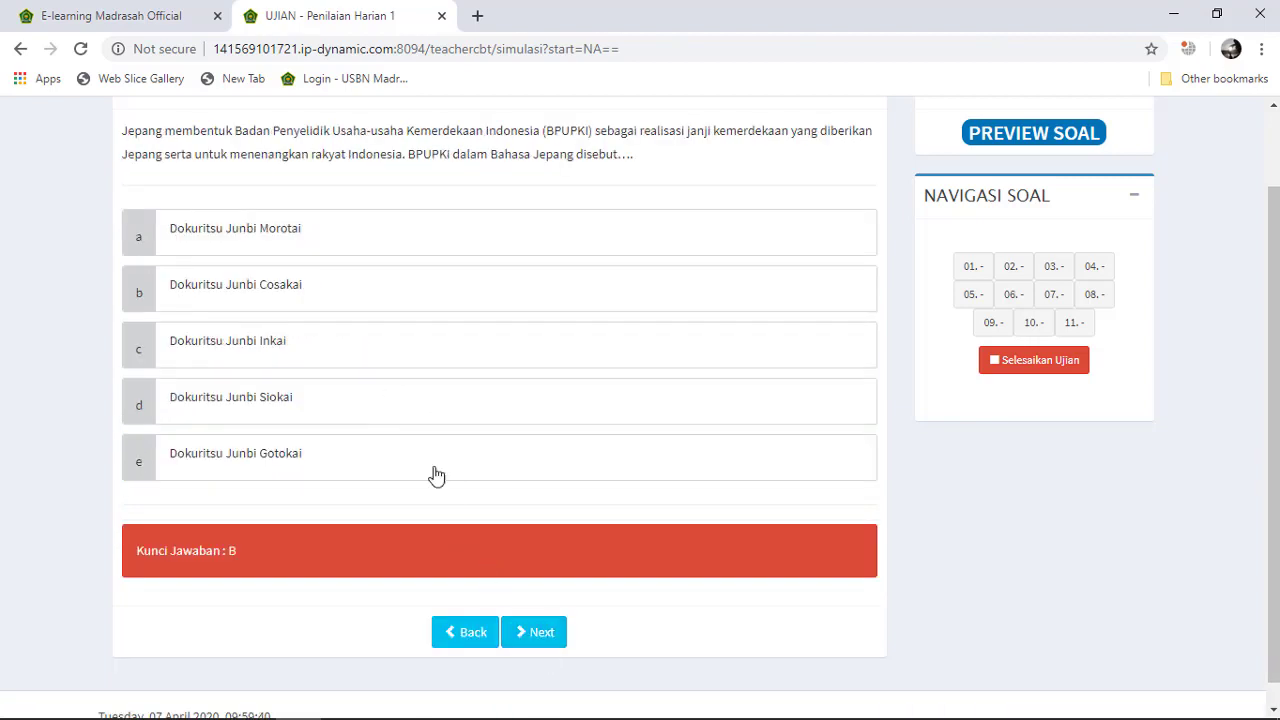
pyautogui.click(383, 291)
pyautogui.click(543, 645)
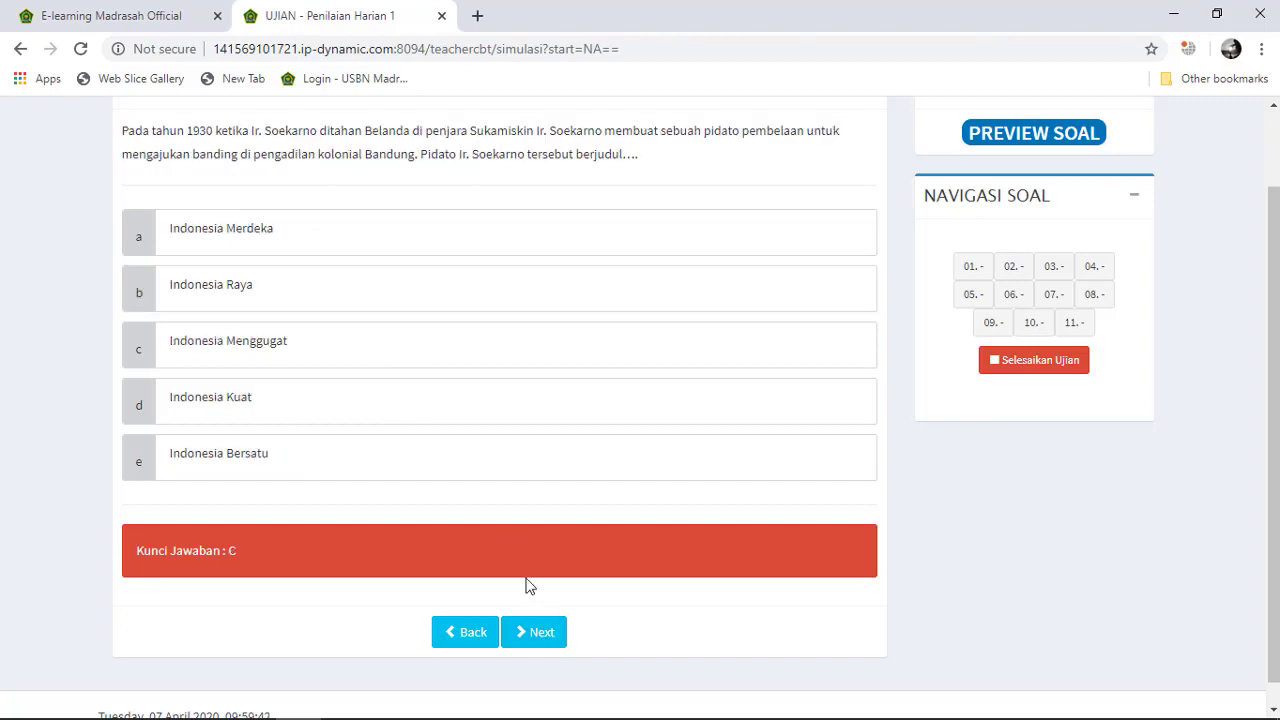
pyautogui.click(342, 362)
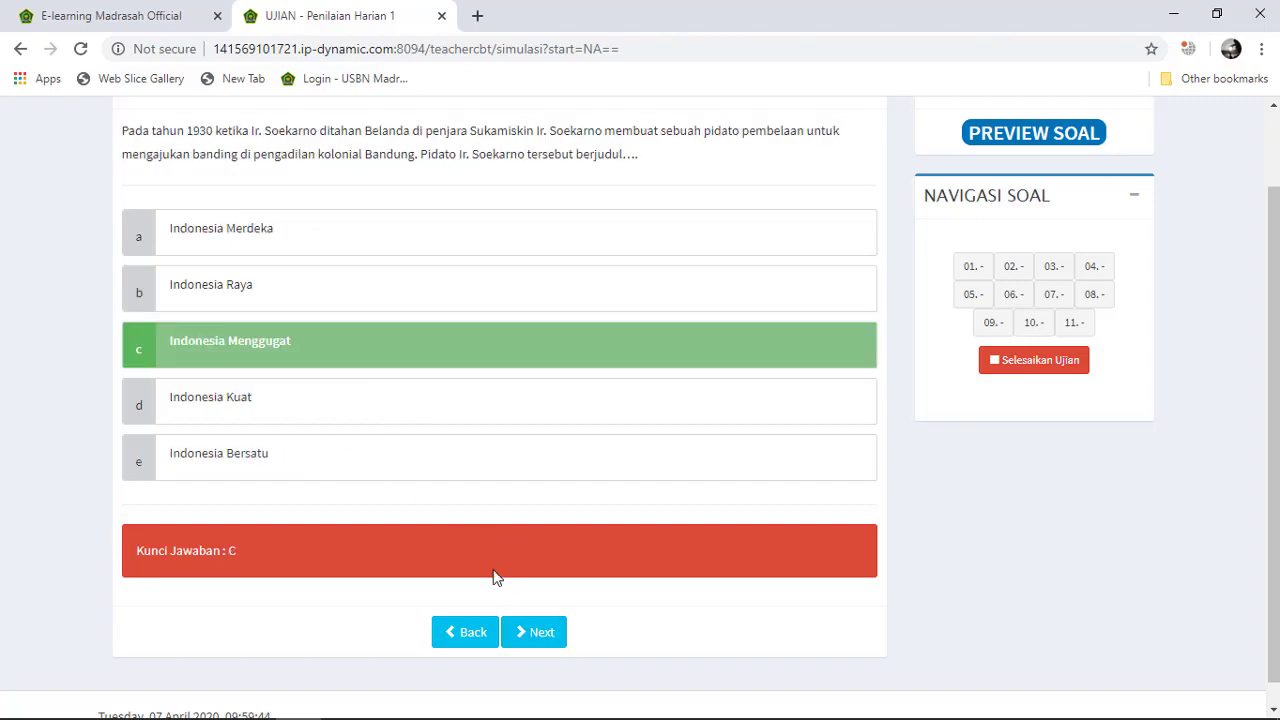
pyautogui.click(526, 640)
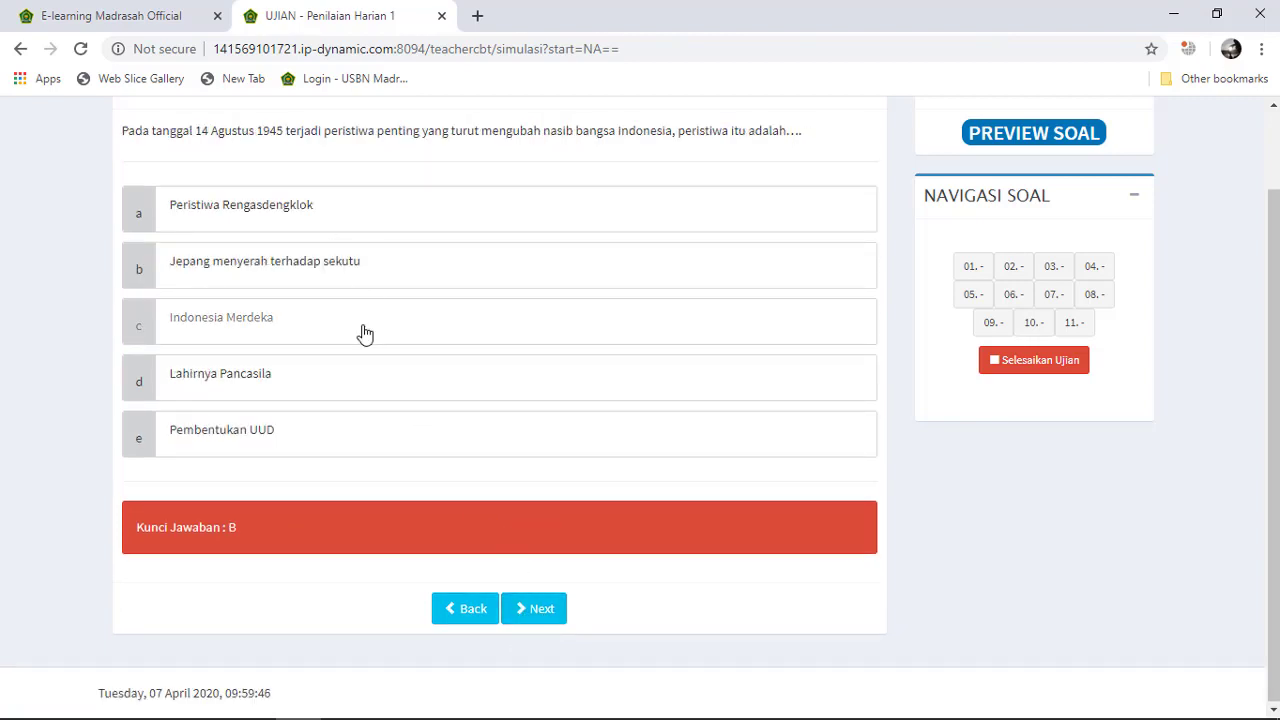
pyautogui.click(340, 262)
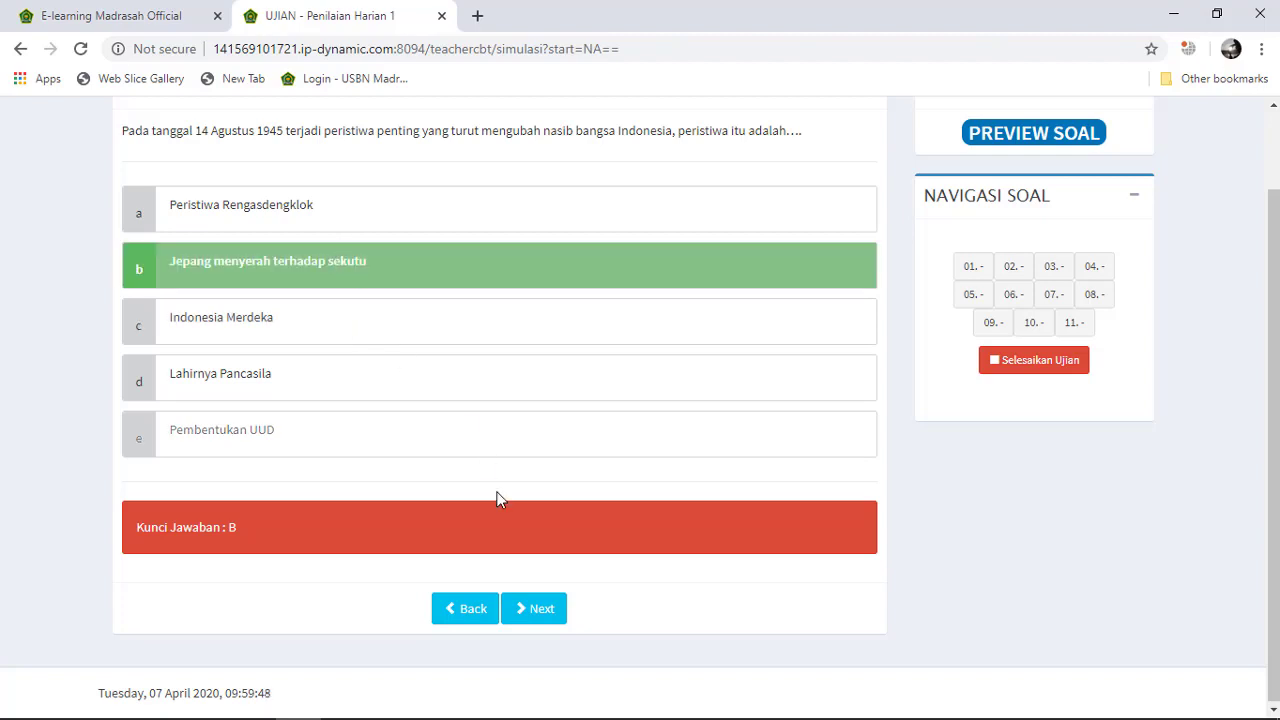
pyautogui.click(530, 607)
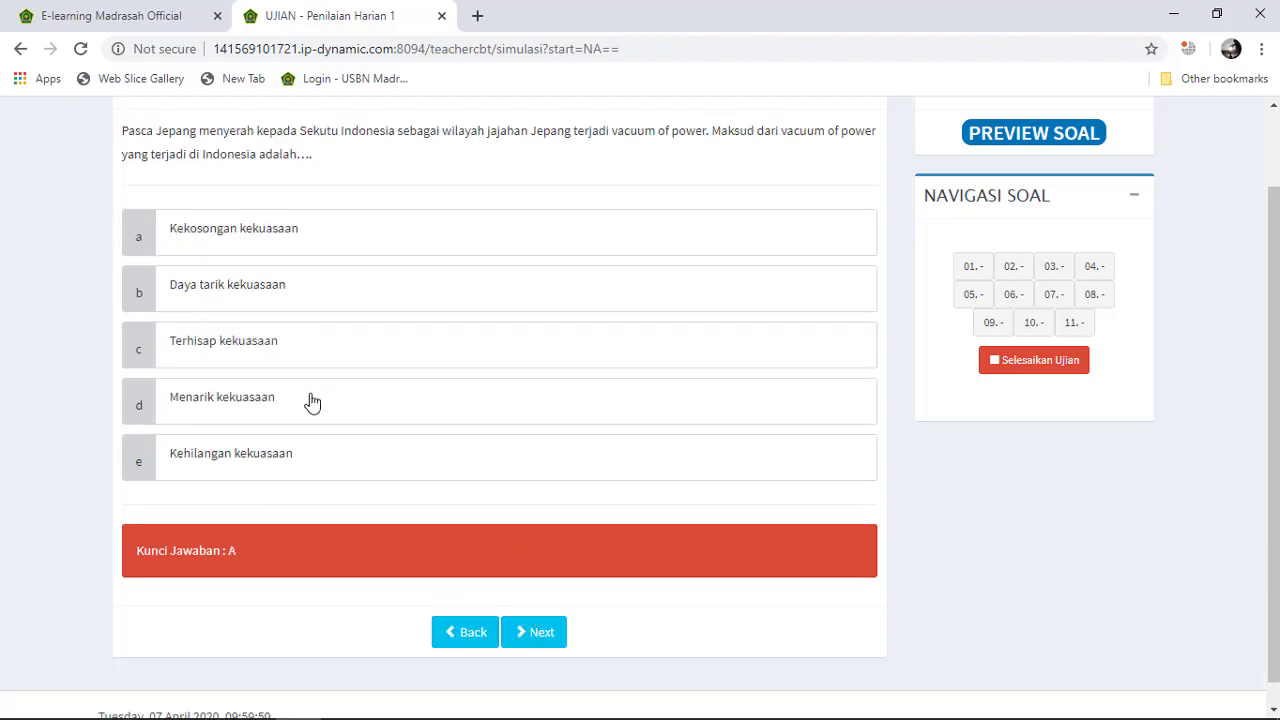
pyautogui.click(322, 249)
pyautogui.click(533, 632)
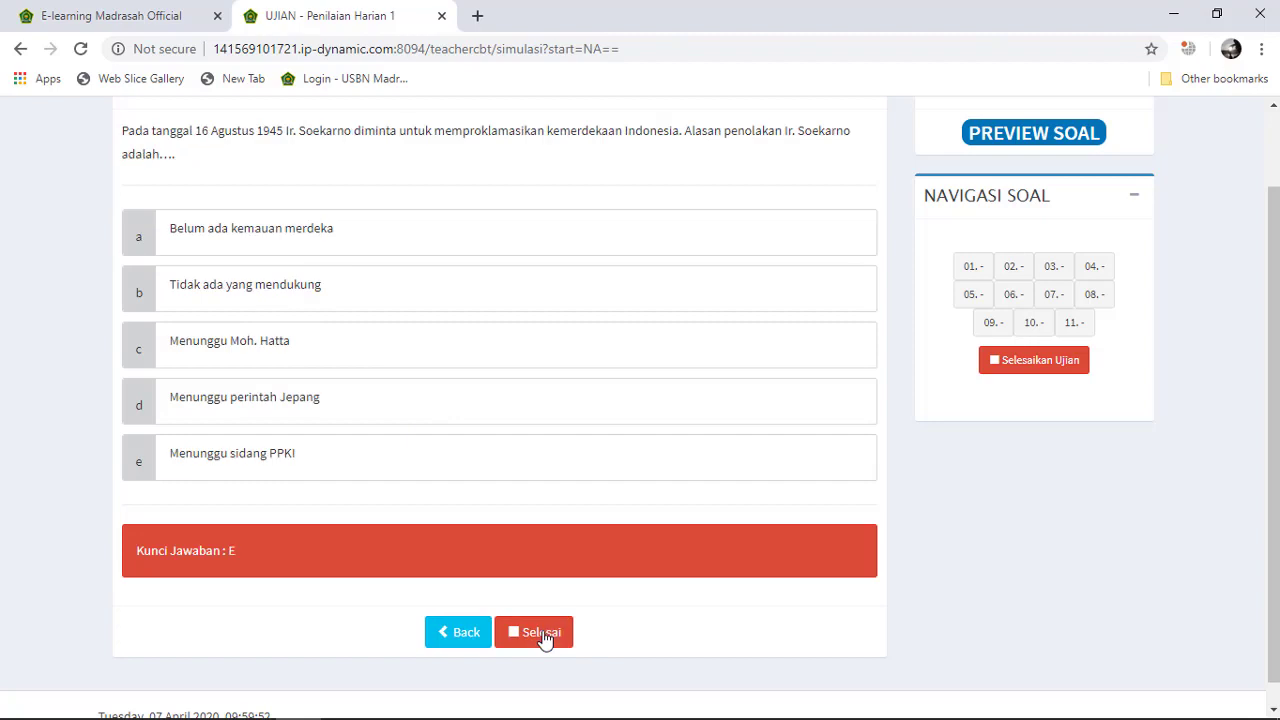
# Answer question 11 with e, Menunggu sidang PPKI, and choose Selesai to finish.
pyautogui.click(371, 453)
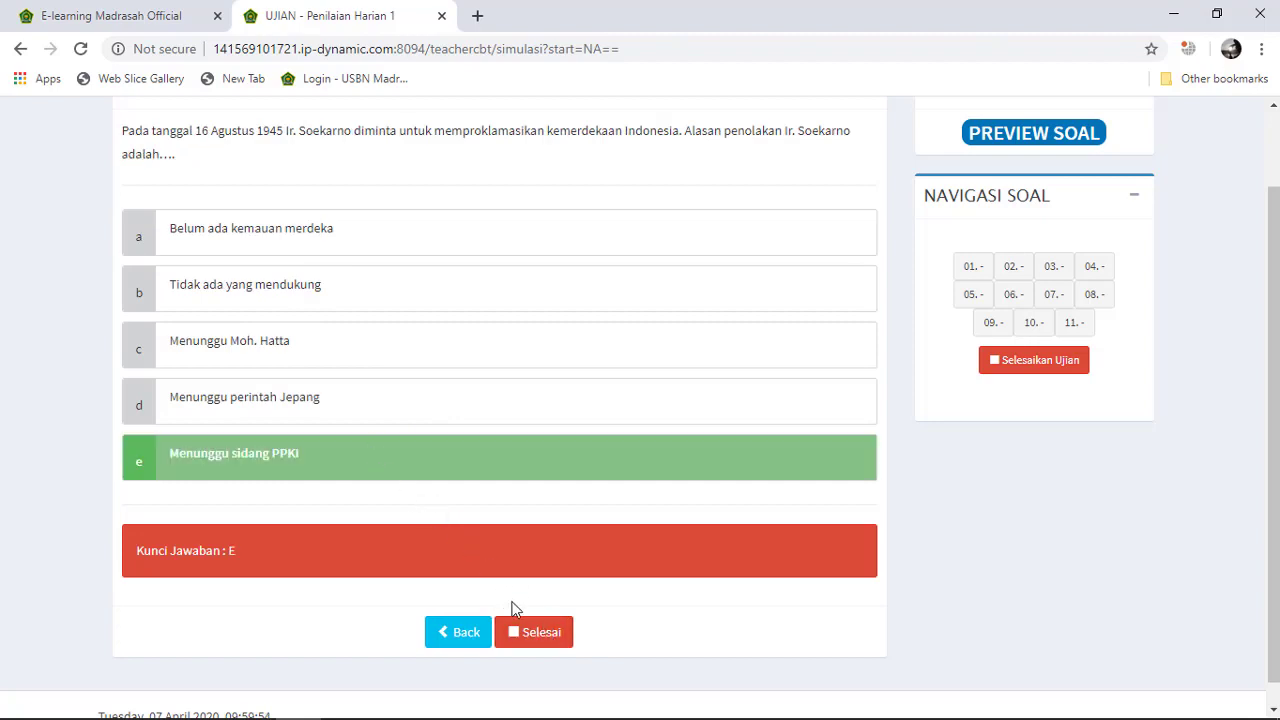
pyautogui.scroll(1, 555, 539)
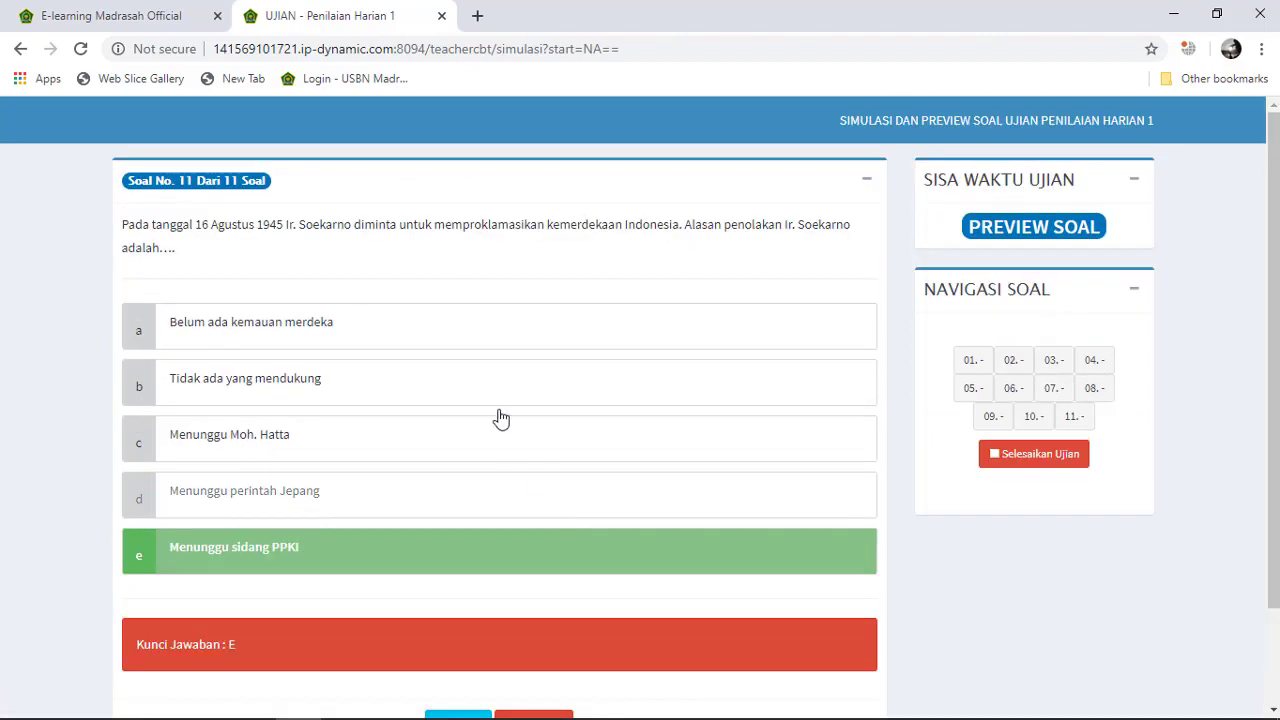
pyautogui.scroll(-1, 651, 484)
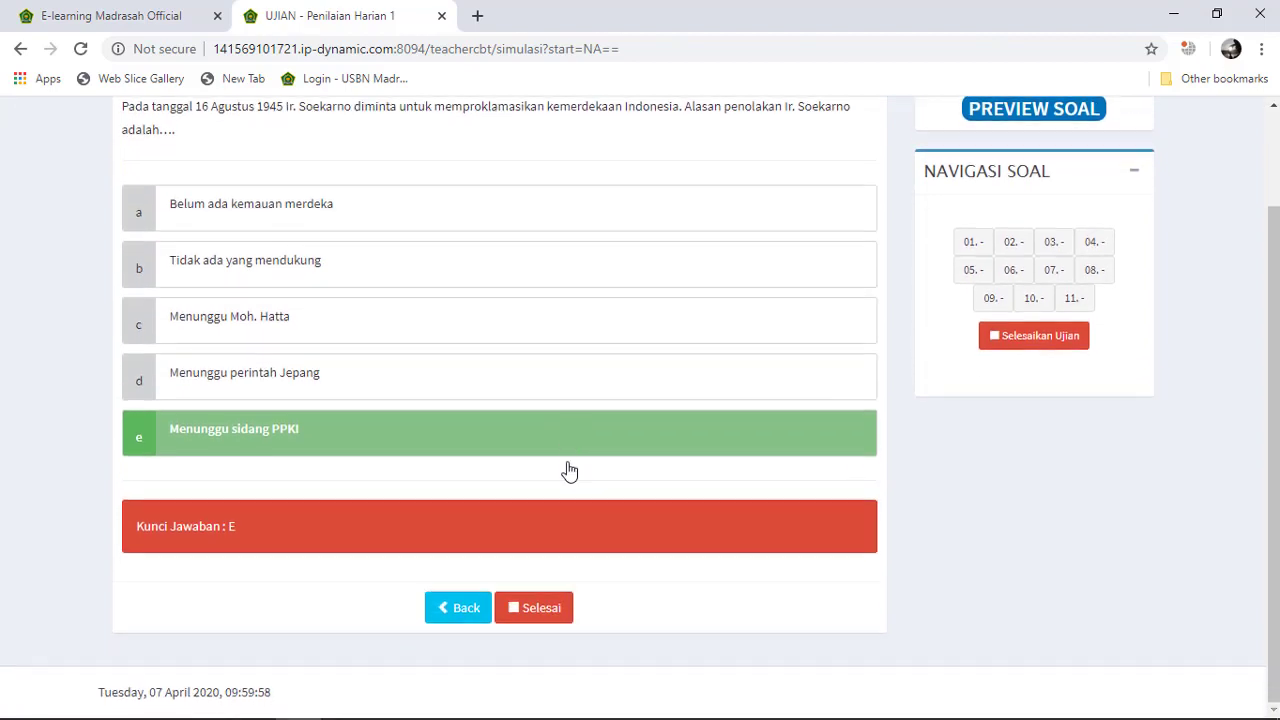
pyautogui.click(541, 610)
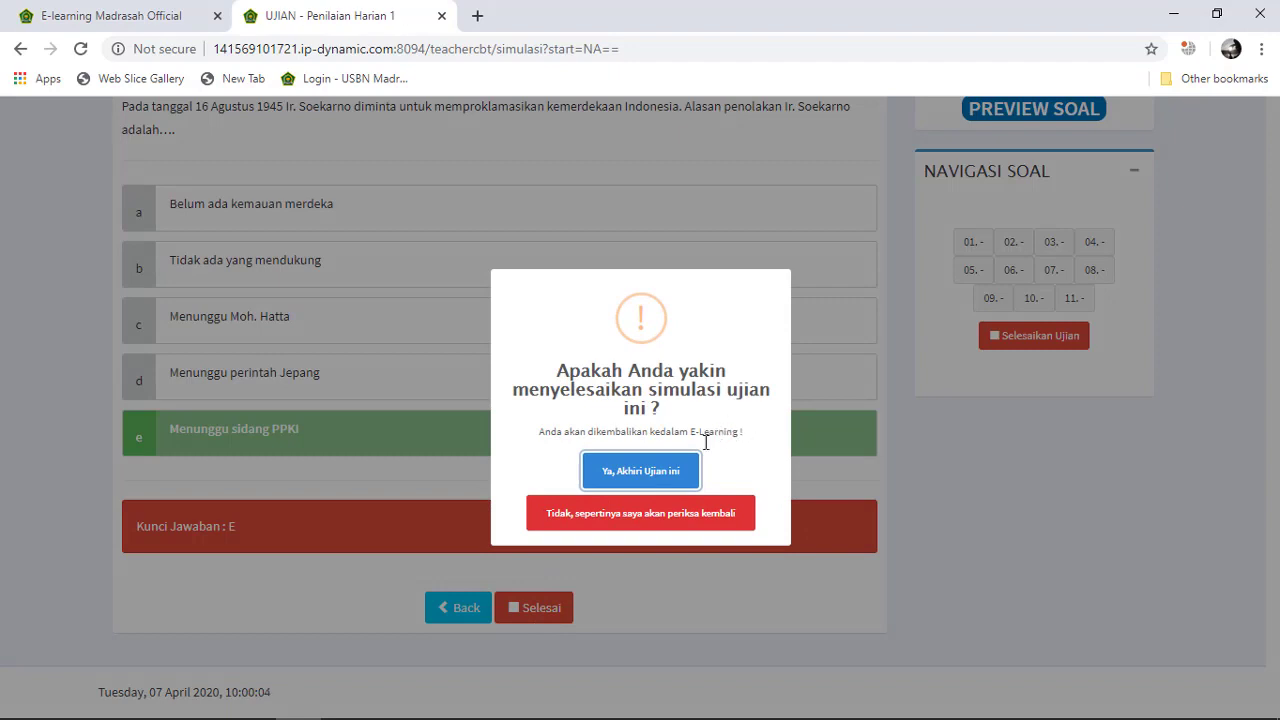
# Confirm ending the simulation and view the Penilaian Pengetahuan list with the CBT Penilaian Harian 1 test.
pyautogui.click(654, 480)
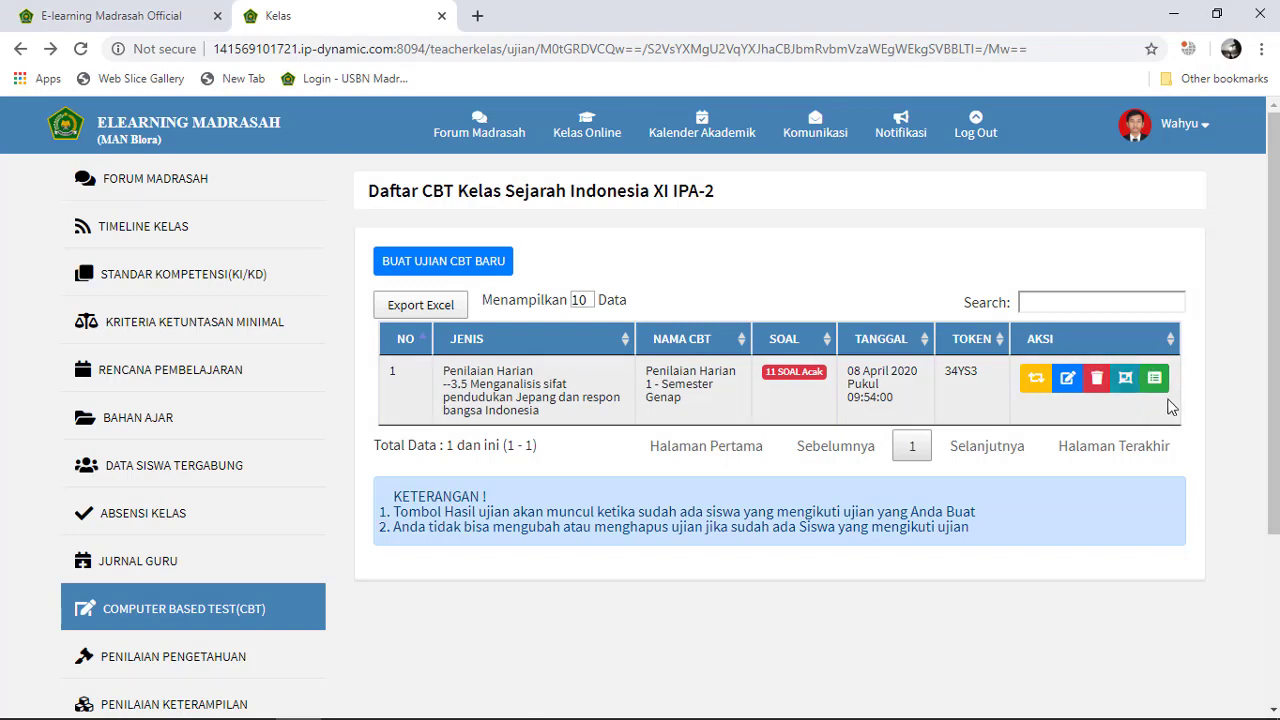
pyautogui.scroll(-1, 296, 489)
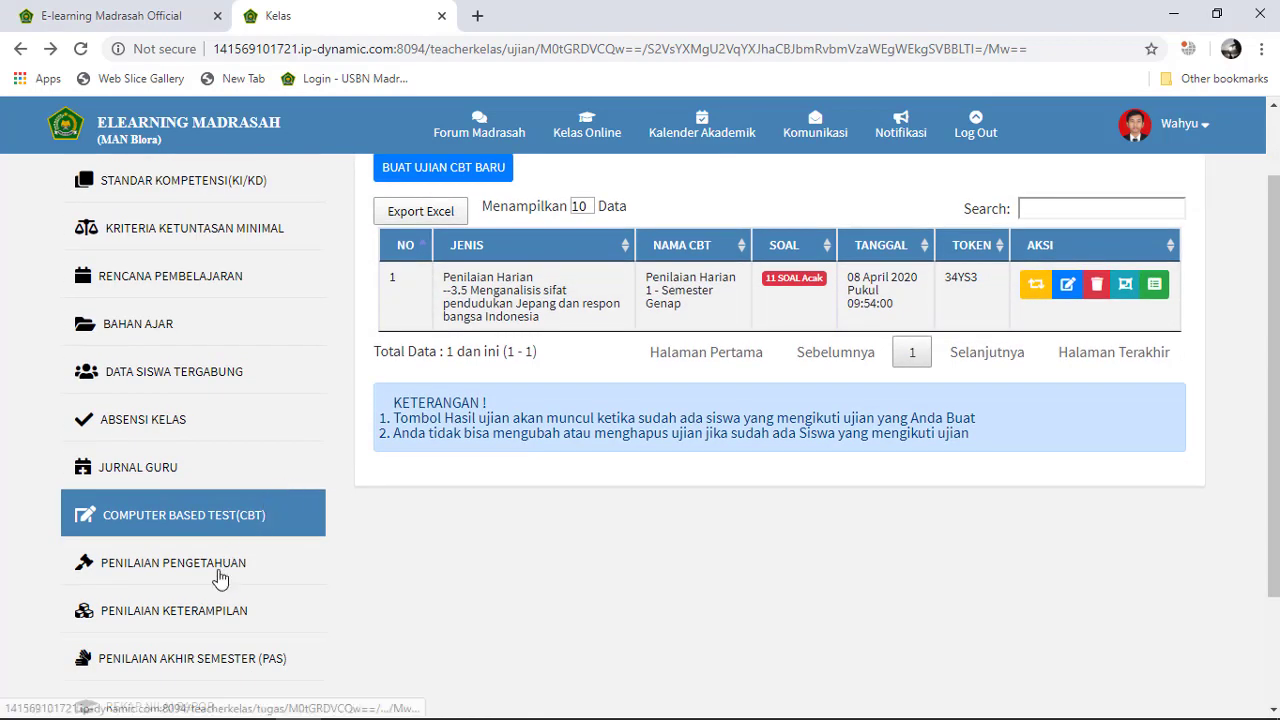
pyautogui.click(220, 565)
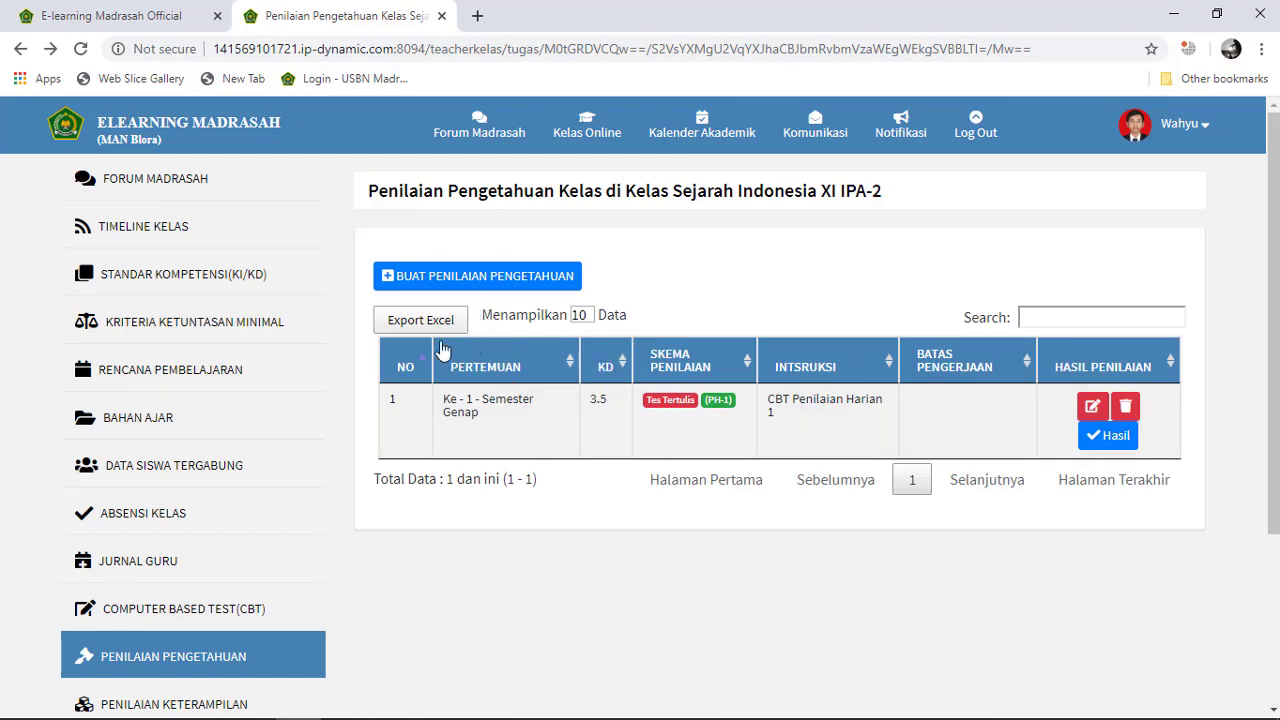
pyautogui.scroll(-1, 472, 410)
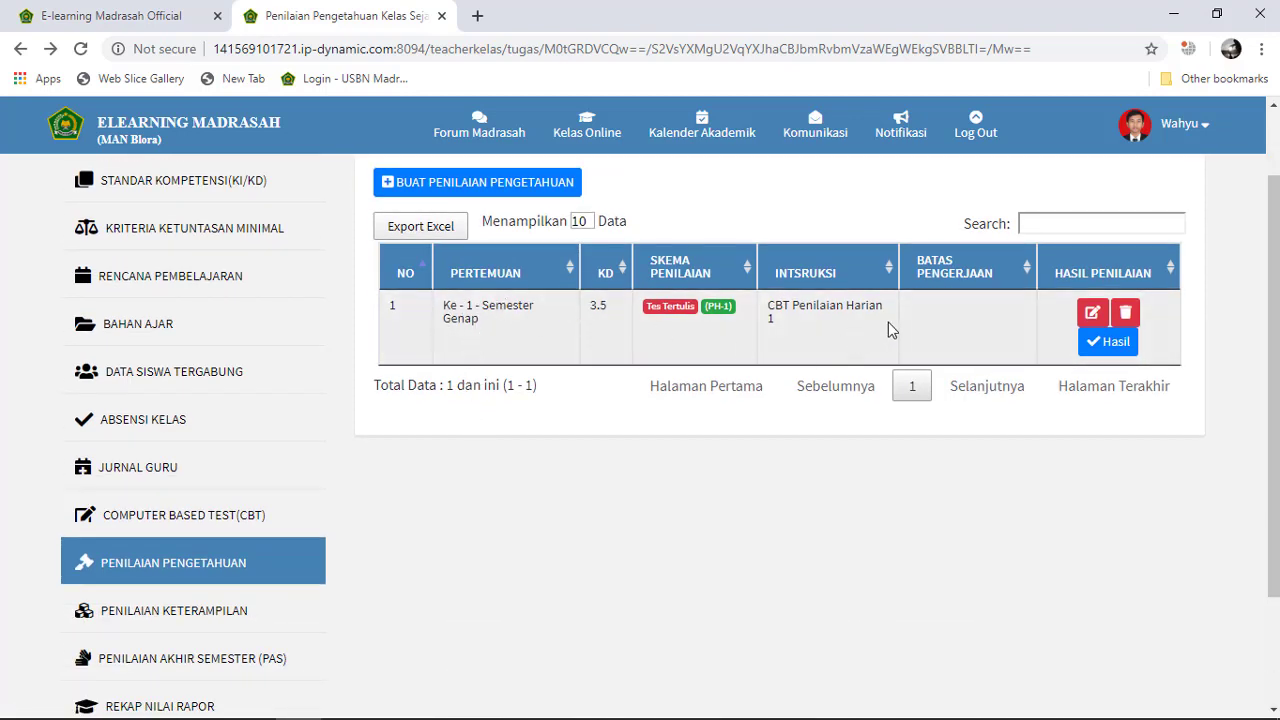
# Open the Hasil grade sheet for CBT Penilaian Harian 1 and scroll through the student rows.
pyautogui.click(1104, 350)
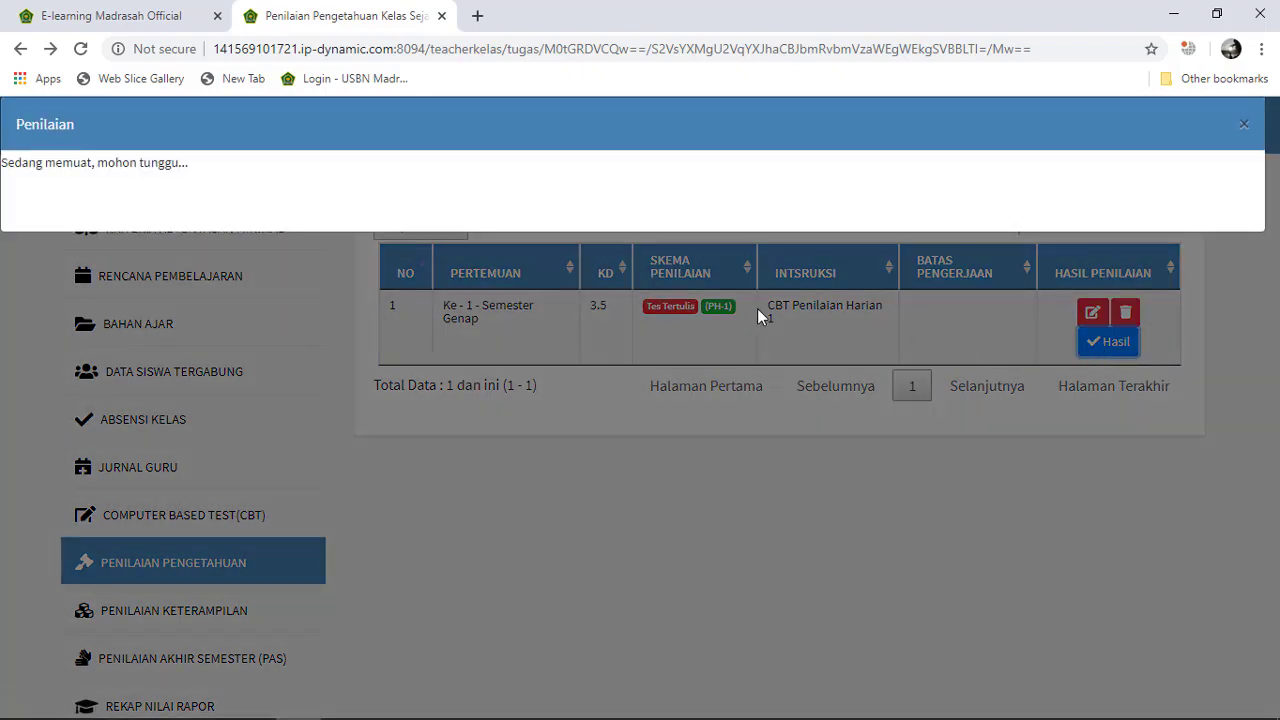
pyautogui.scroll(-1, 637, 400)
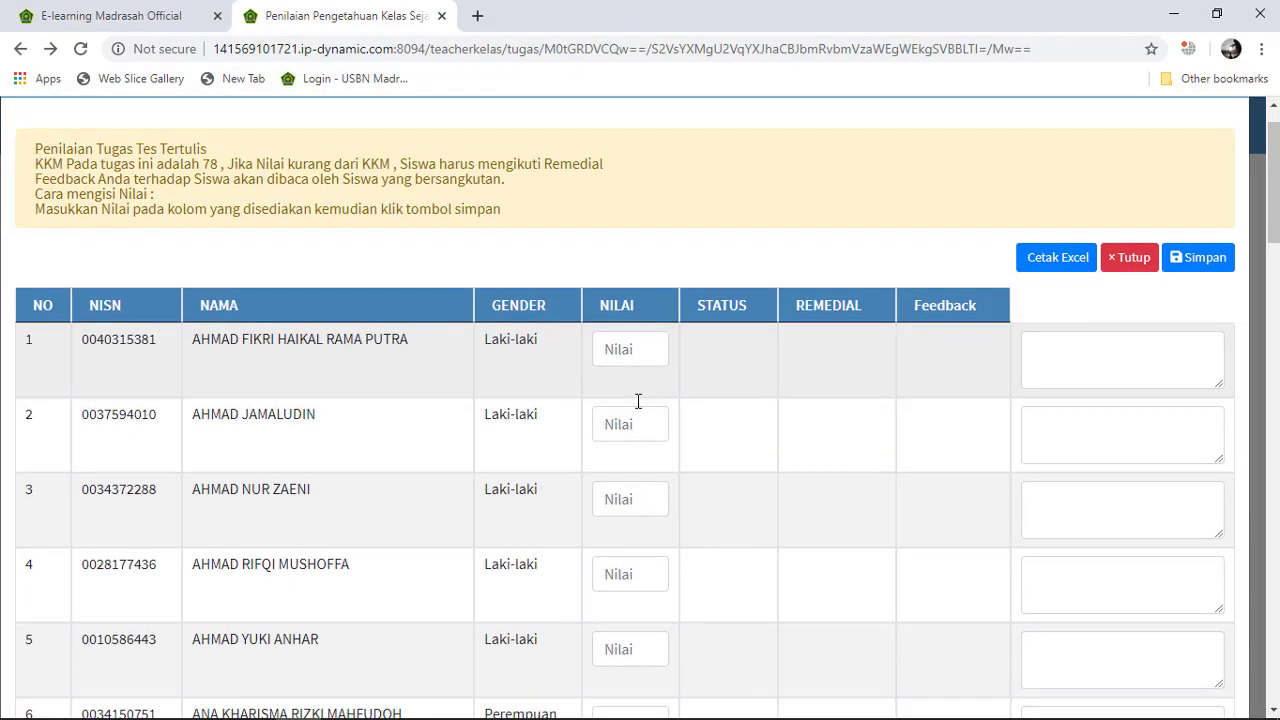
pyautogui.scroll(-18, 608, 383)
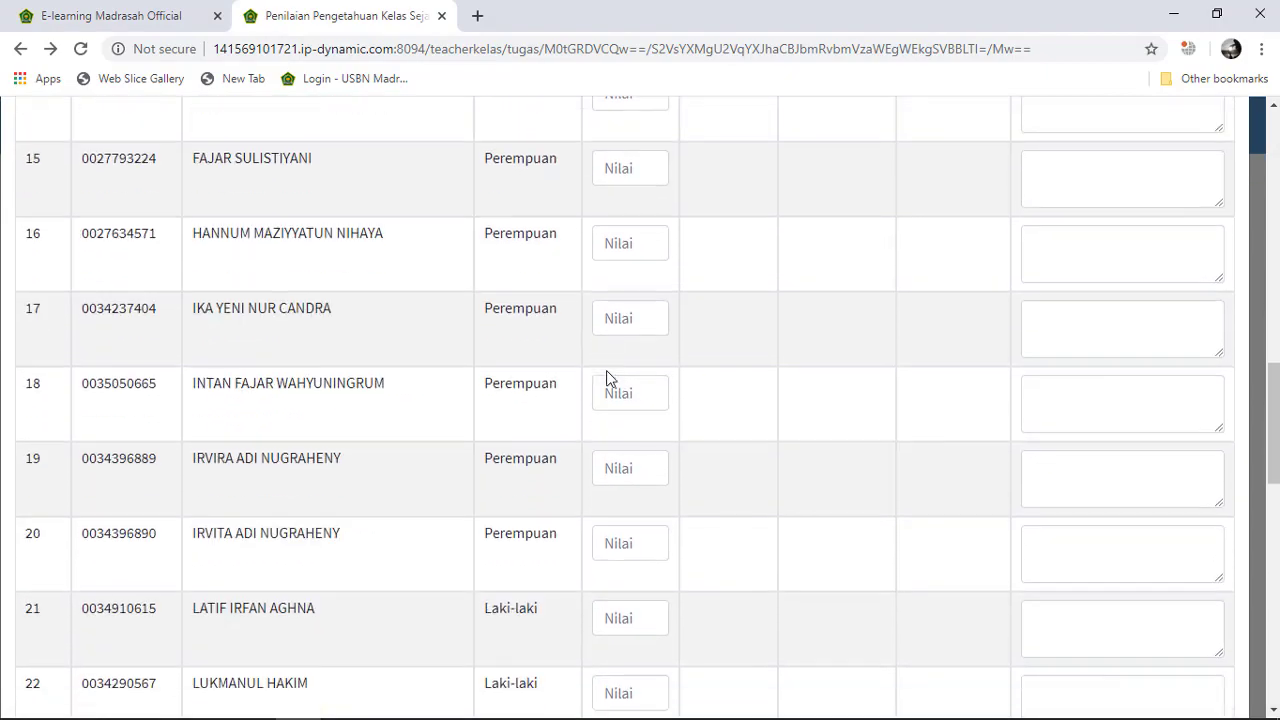
pyautogui.scroll(-6, 610, 378)
pyautogui.scroll(17, 634, 406)
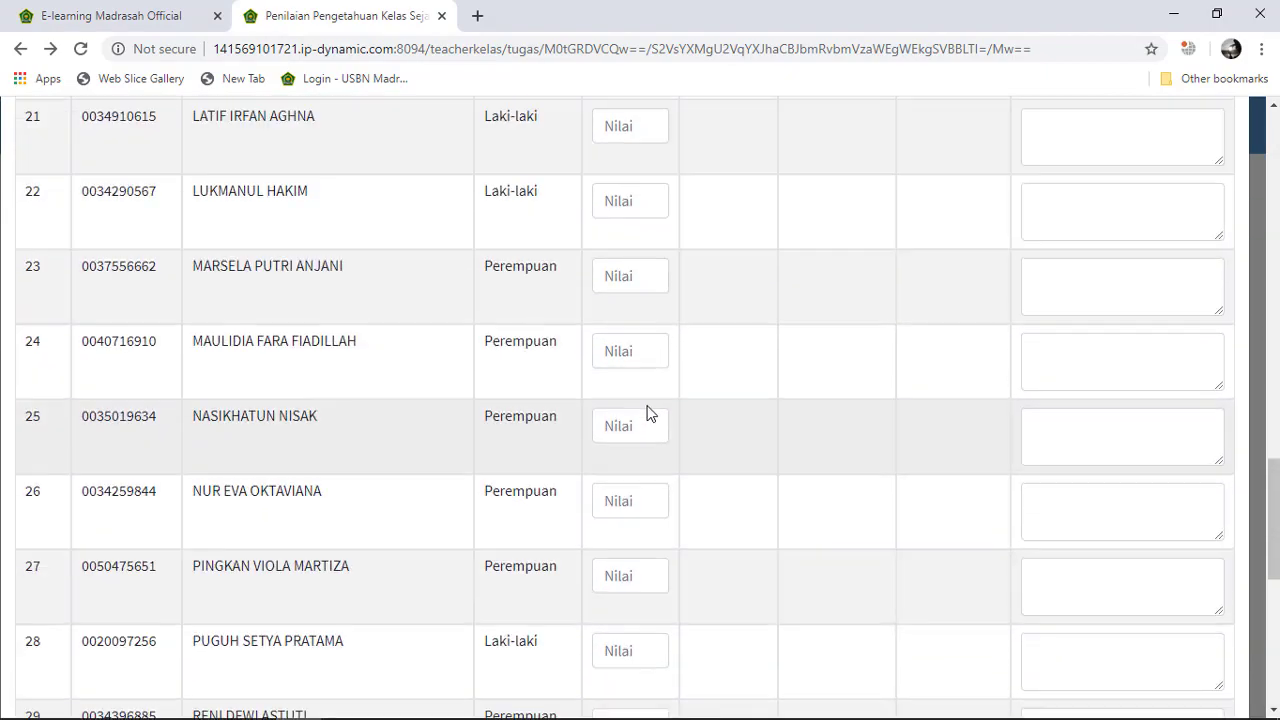
pyautogui.scroll(7, 655, 402)
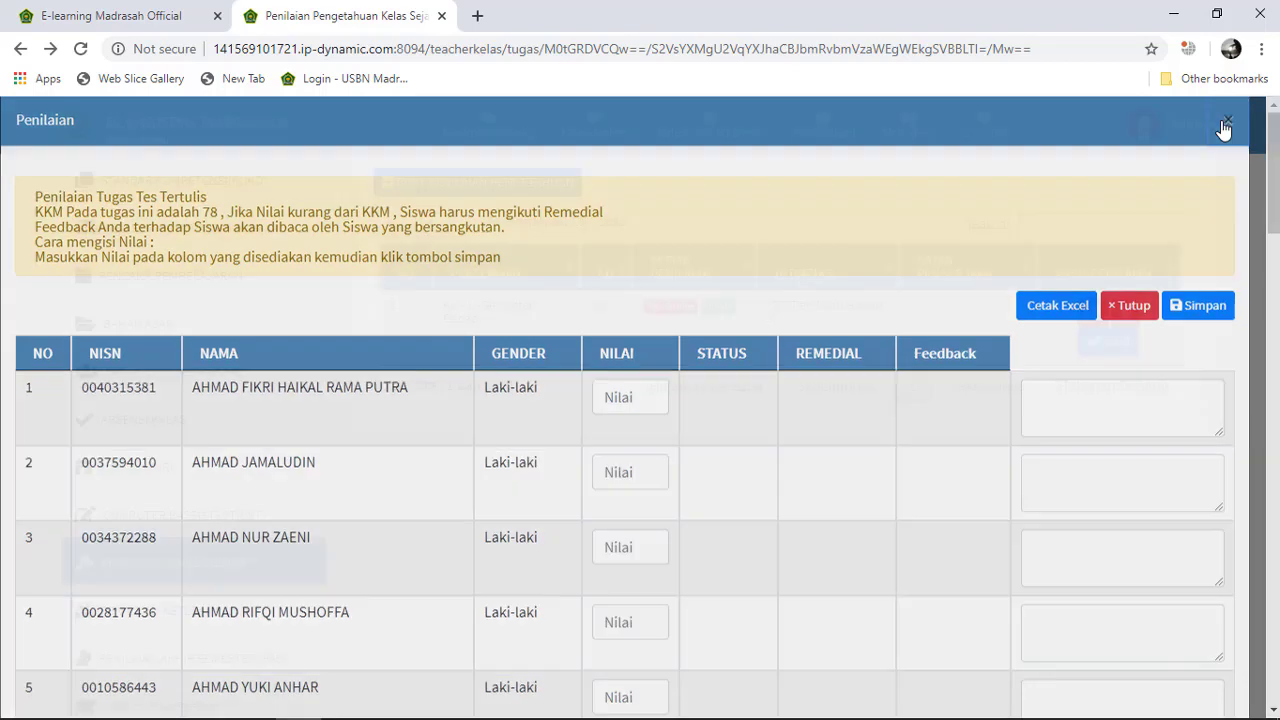
# Close the grade sheet, go to Penilaian Keterampilan and begin a new skill assessment.
pyautogui.click(1224, 125)
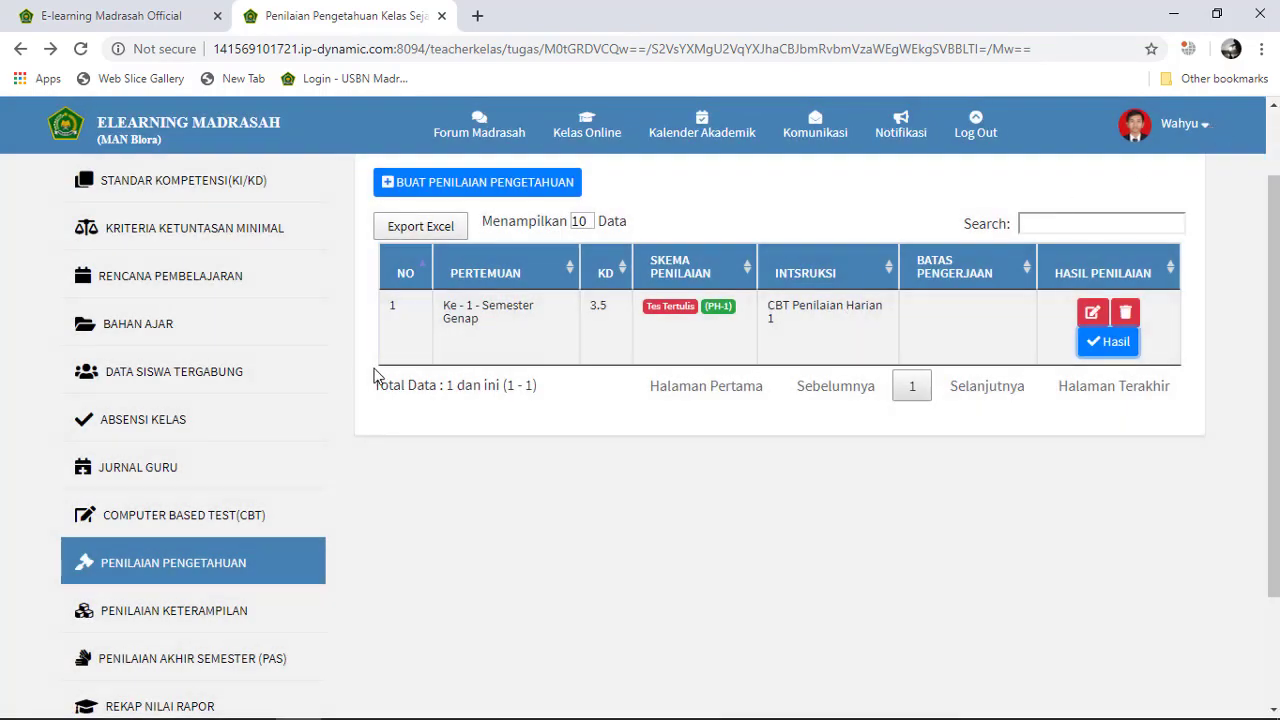
pyautogui.scroll(-1, 237, 534)
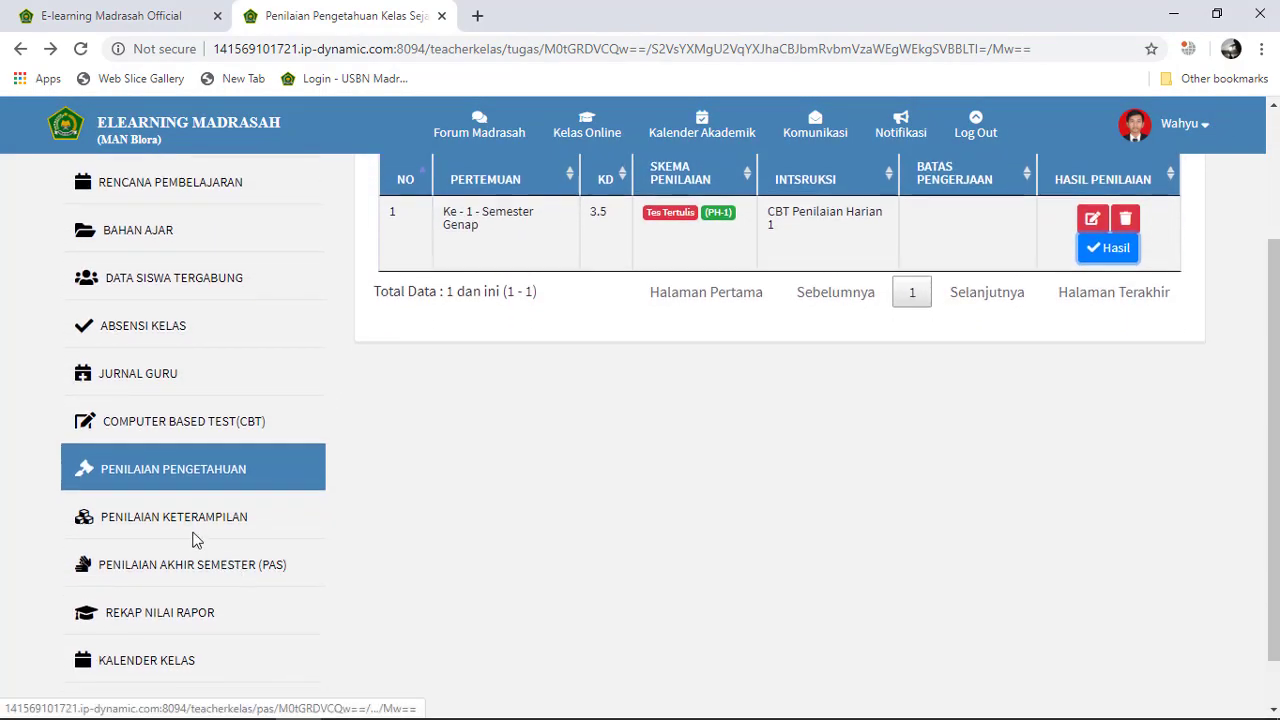
pyautogui.click(150, 530)
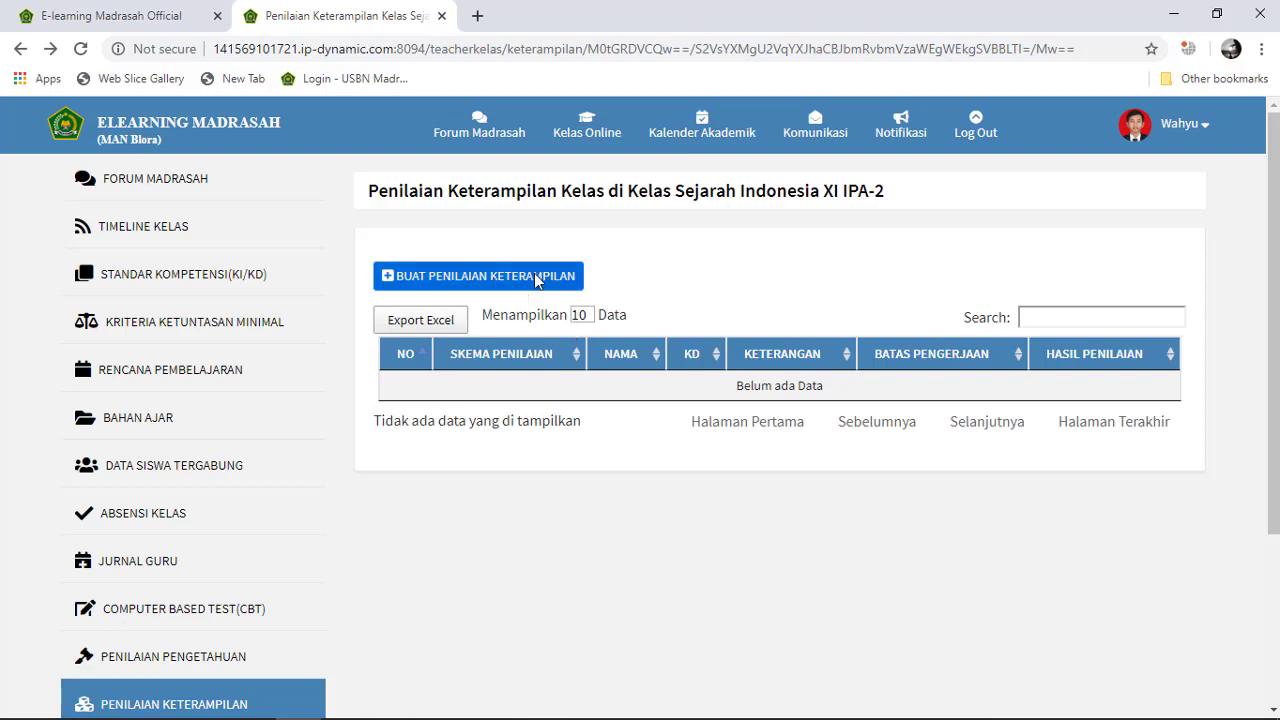
pyautogui.click(537, 279)
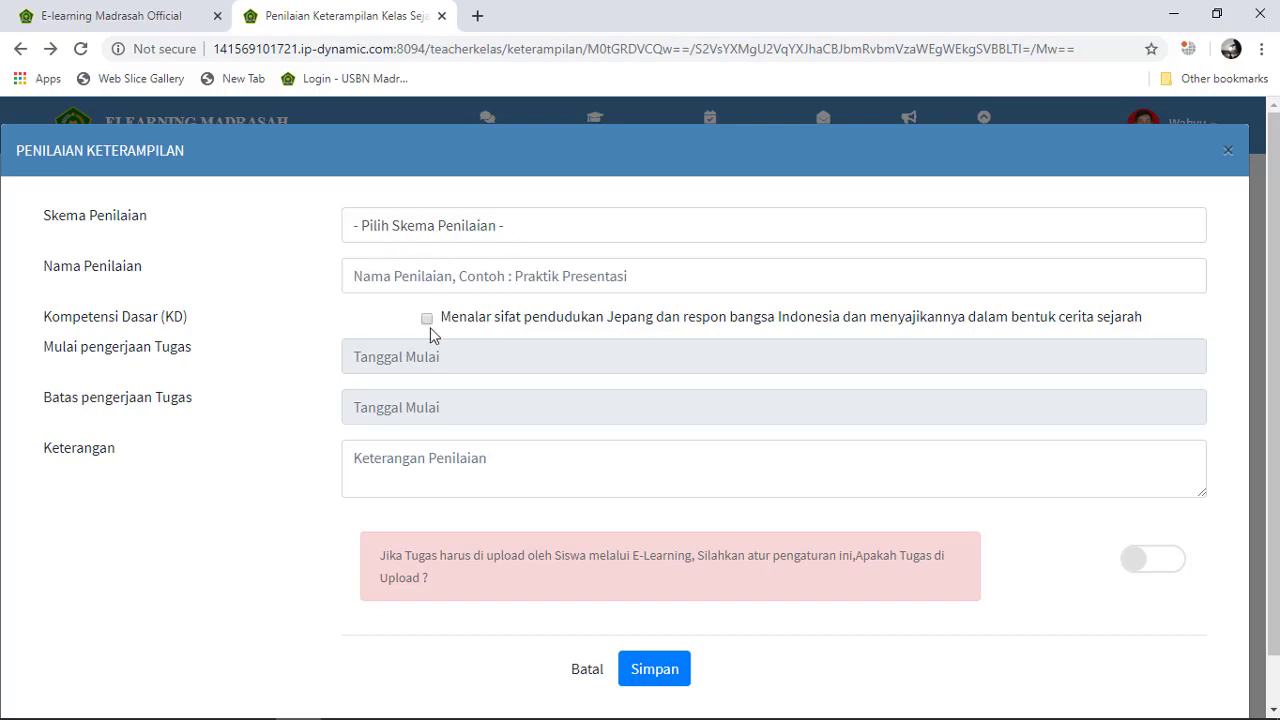
# Choose the Portofolio scheme, name it 'Masuknya Bangsa Jepang ke Indonesia' and tick KD 4.5.
pyautogui.click(470, 230)
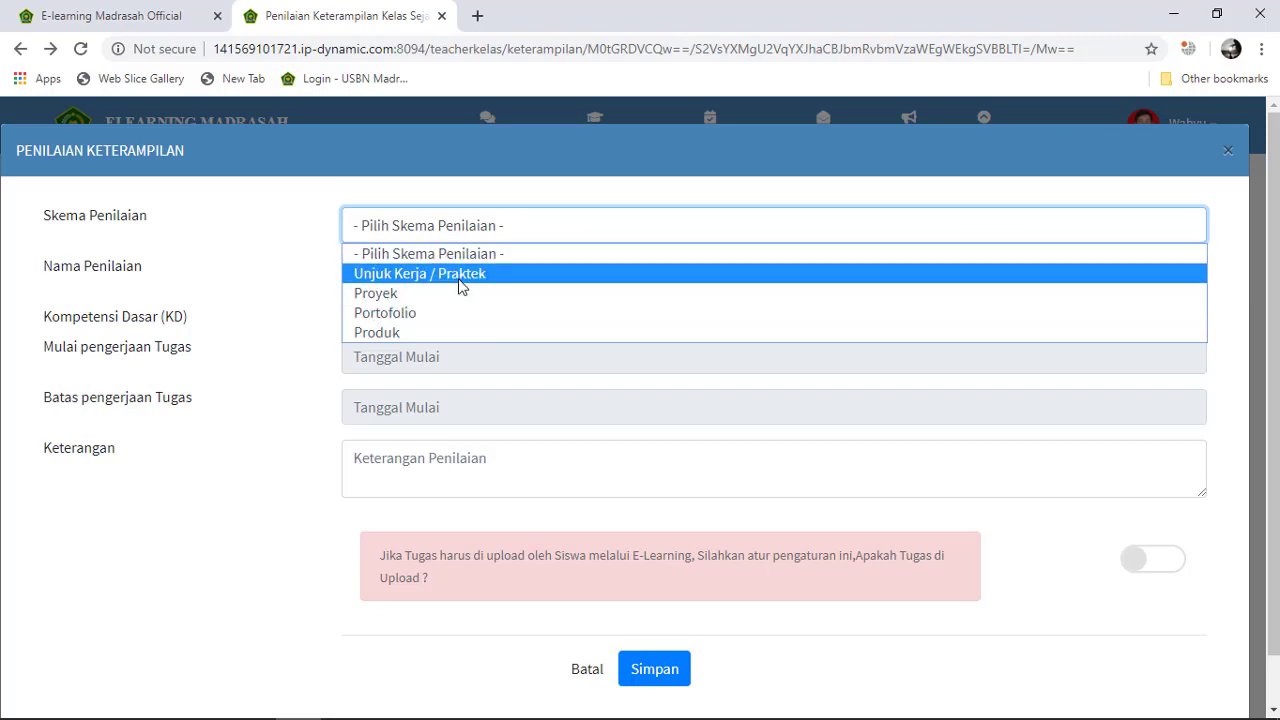
pyautogui.click(431, 312)
pyautogui.click(418, 277)
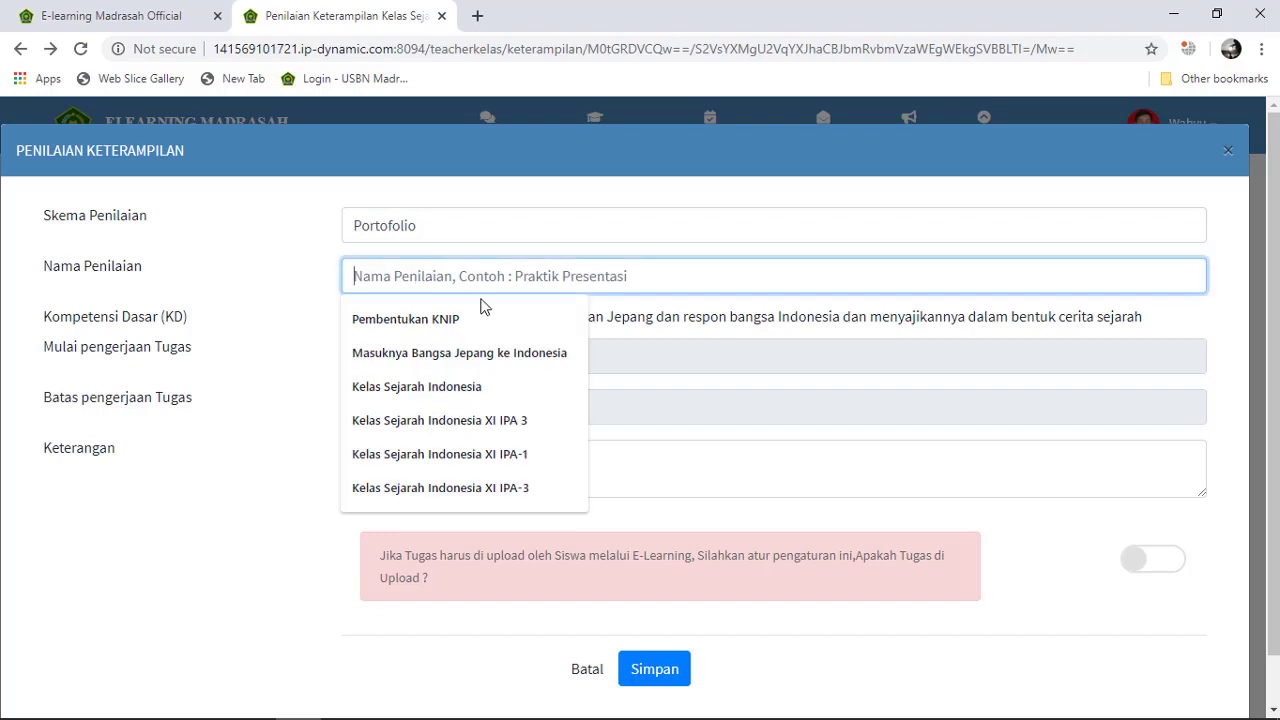
pyautogui.click(481, 353)
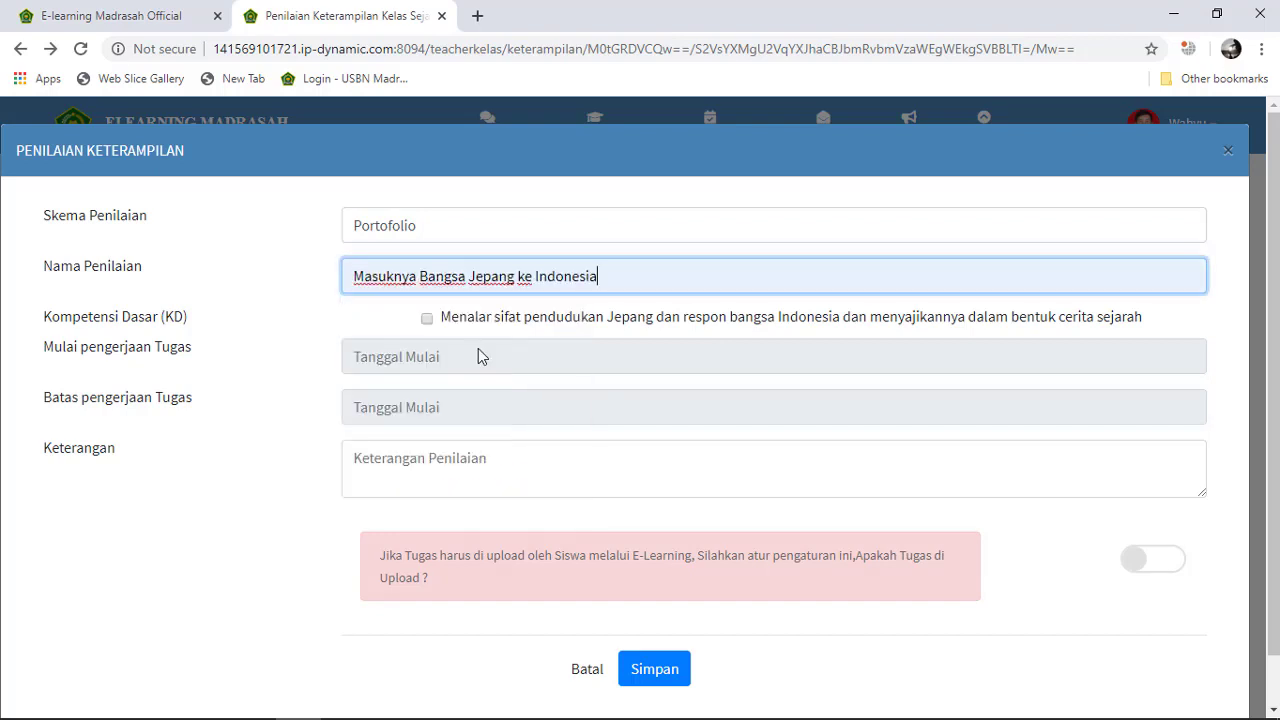
pyautogui.click(427, 320)
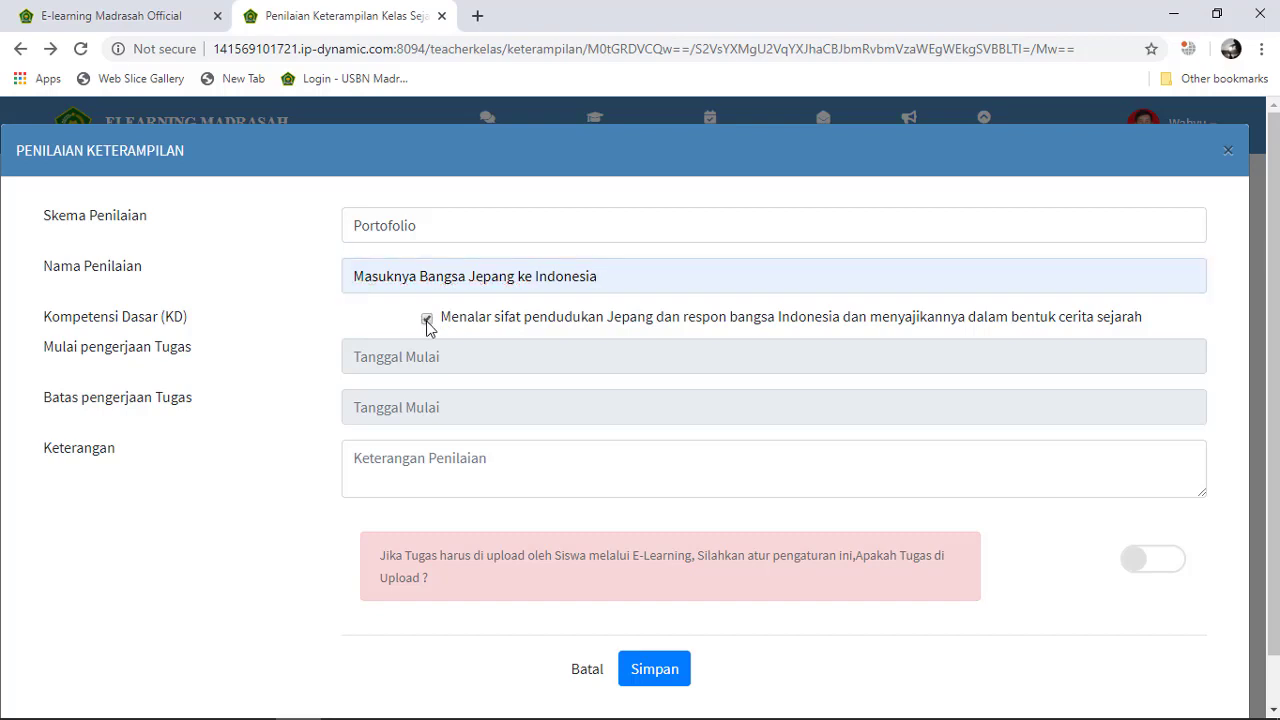
# Set the start date to 7 April 2020 and the deadline to 11 April 2020.
pyautogui.click(445, 360)
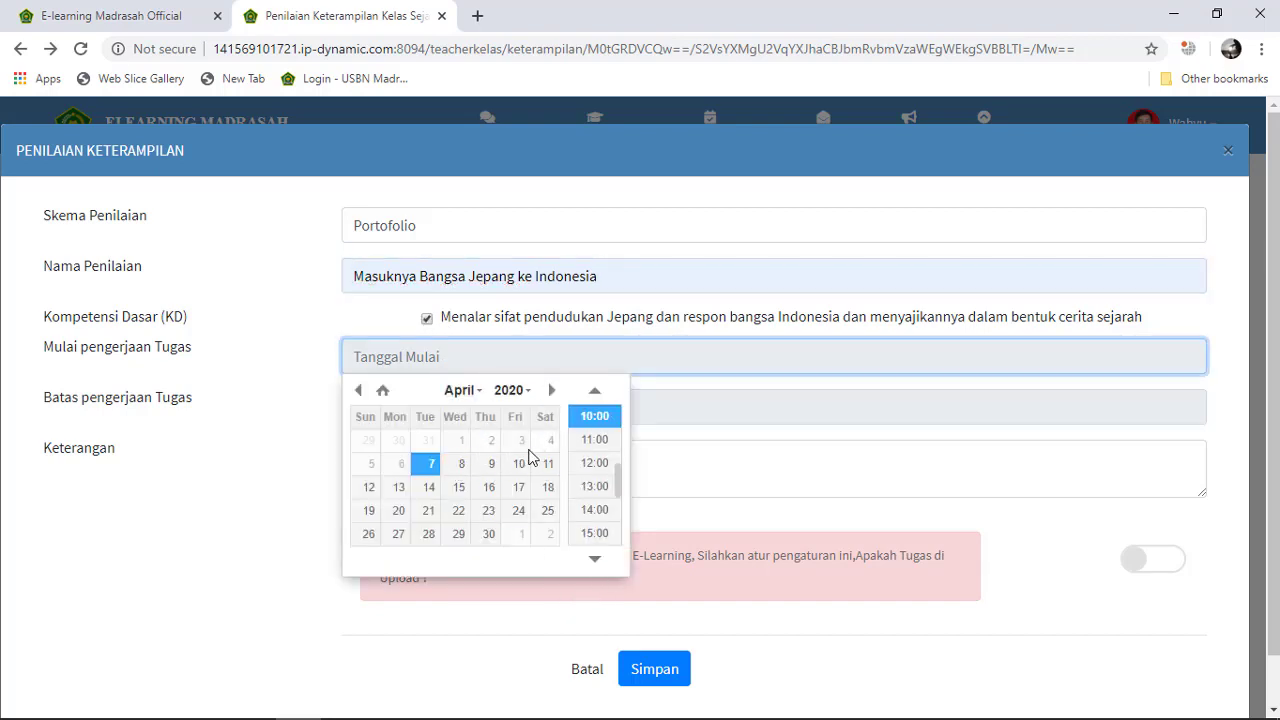
pyautogui.click(429, 465)
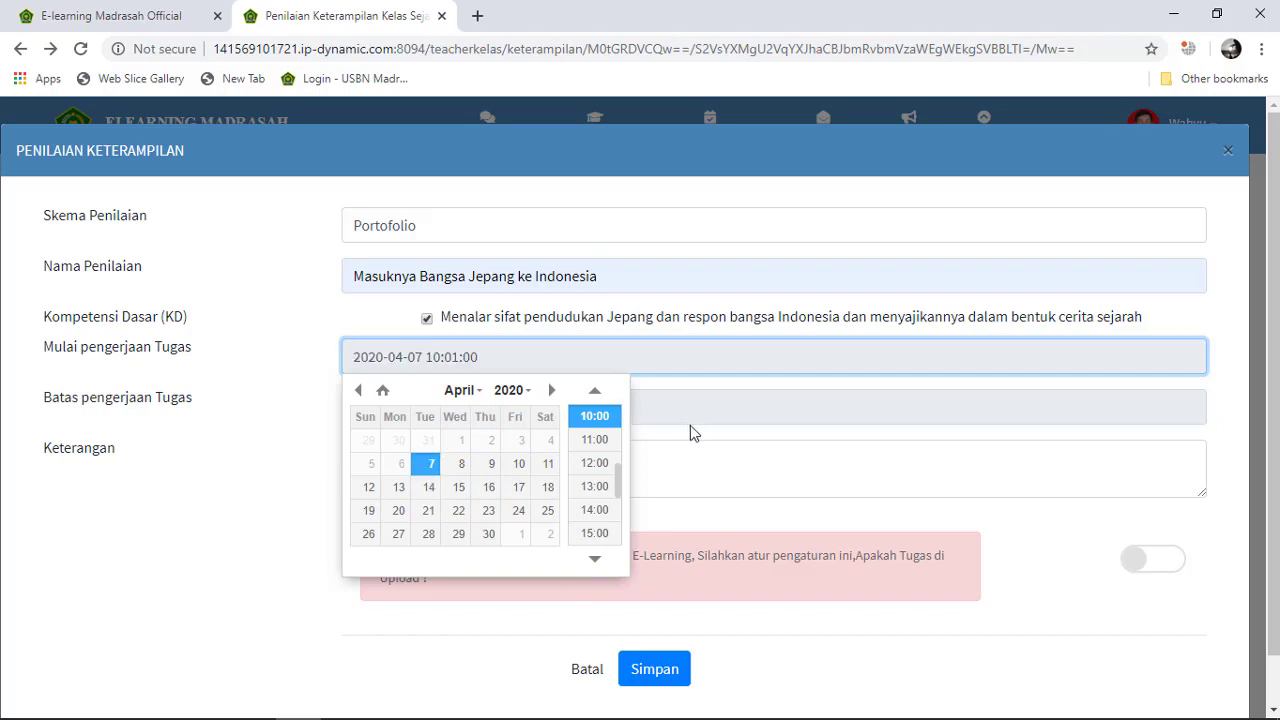
pyautogui.click(756, 454)
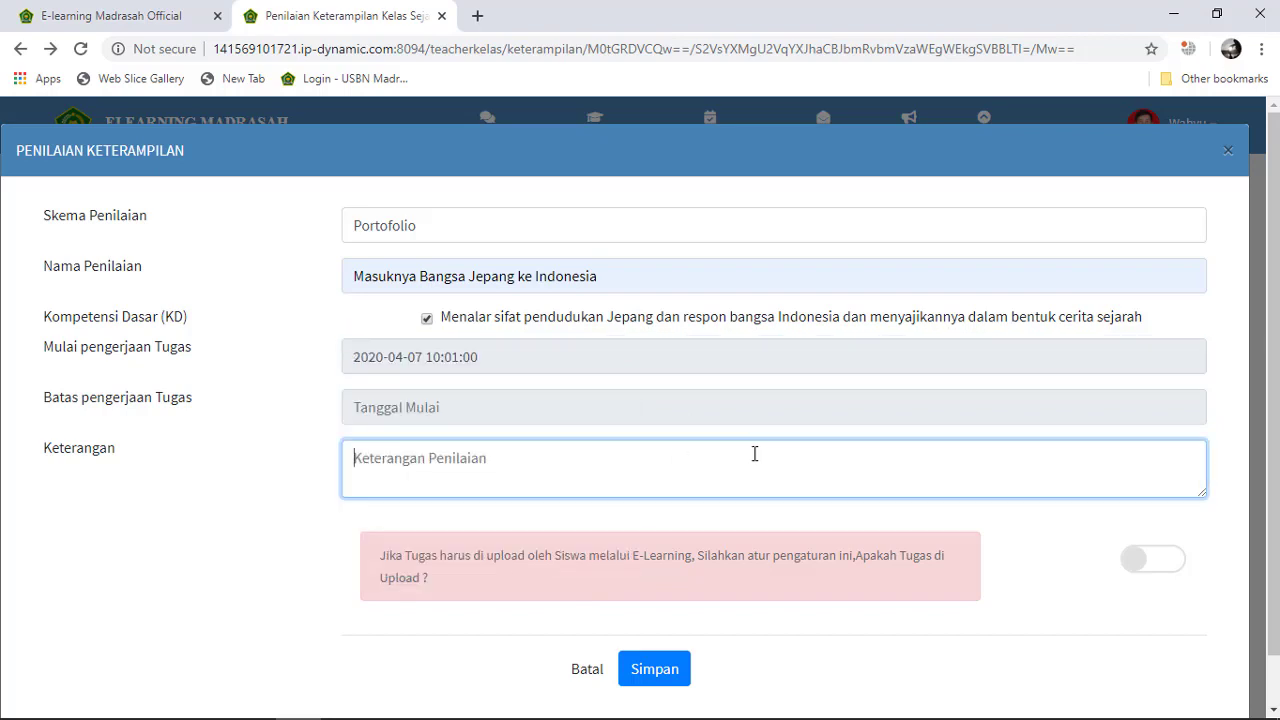
pyautogui.click(456, 407)
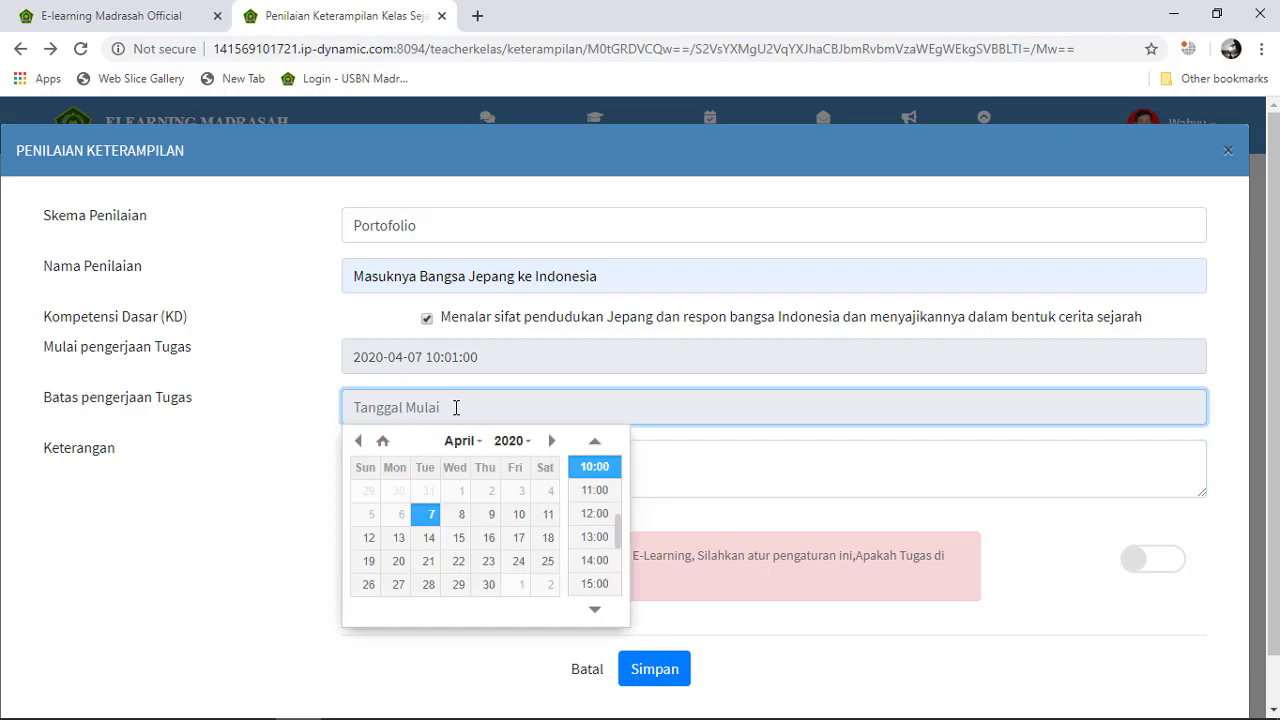
pyautogui.click(548, 515)
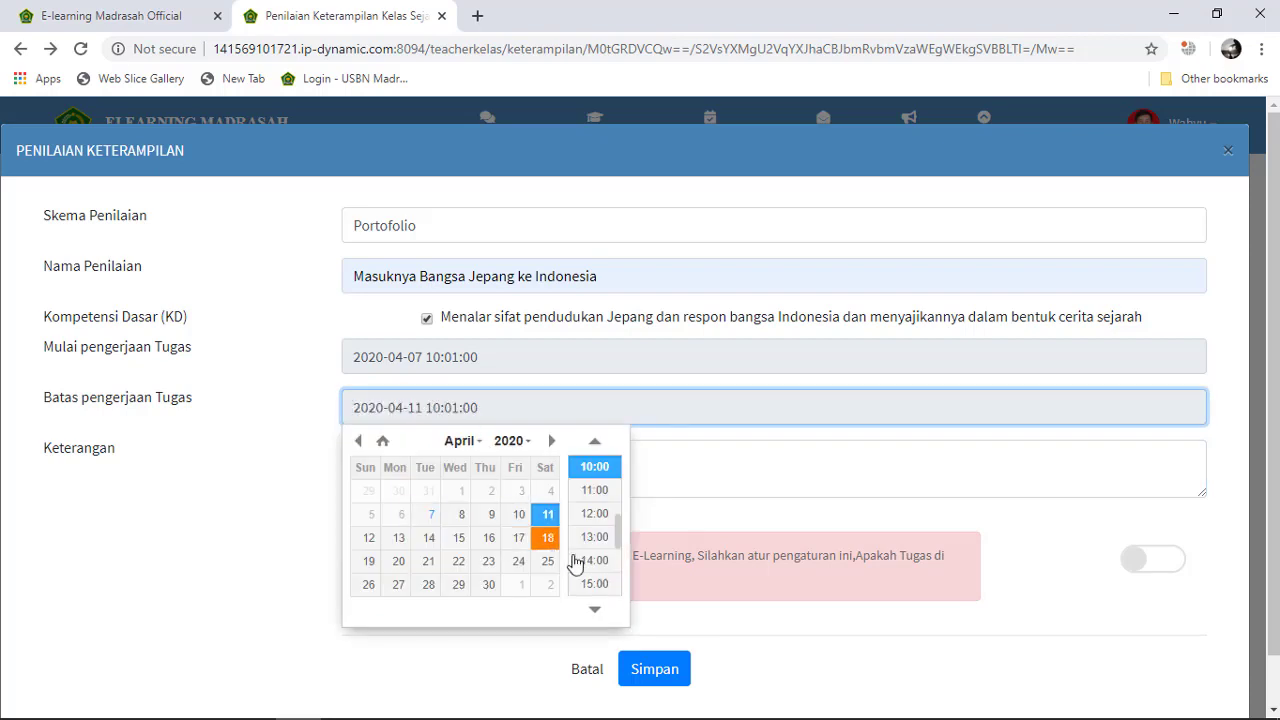
pyautogui.click(746, 465)
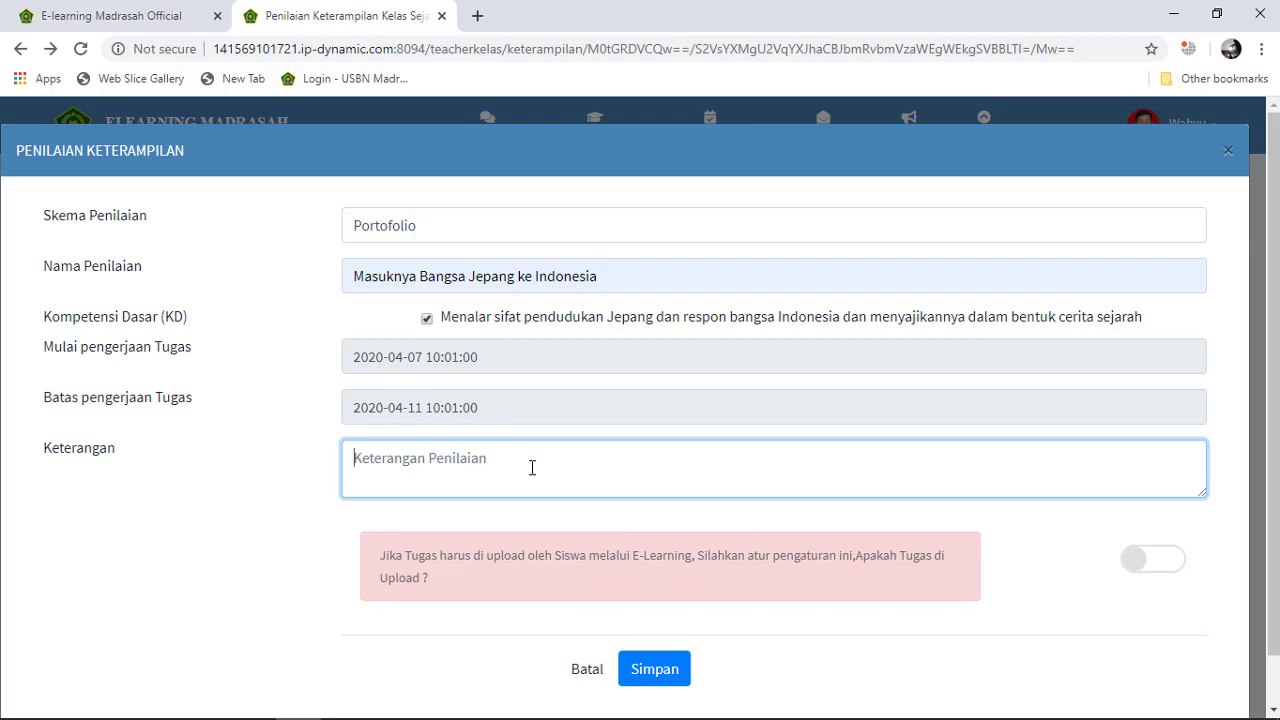
# Enter the upload-collection description, save the assessment, then go to Penilaian Akhir Semester.
pyautogui.scroll(-1, 570, 495)
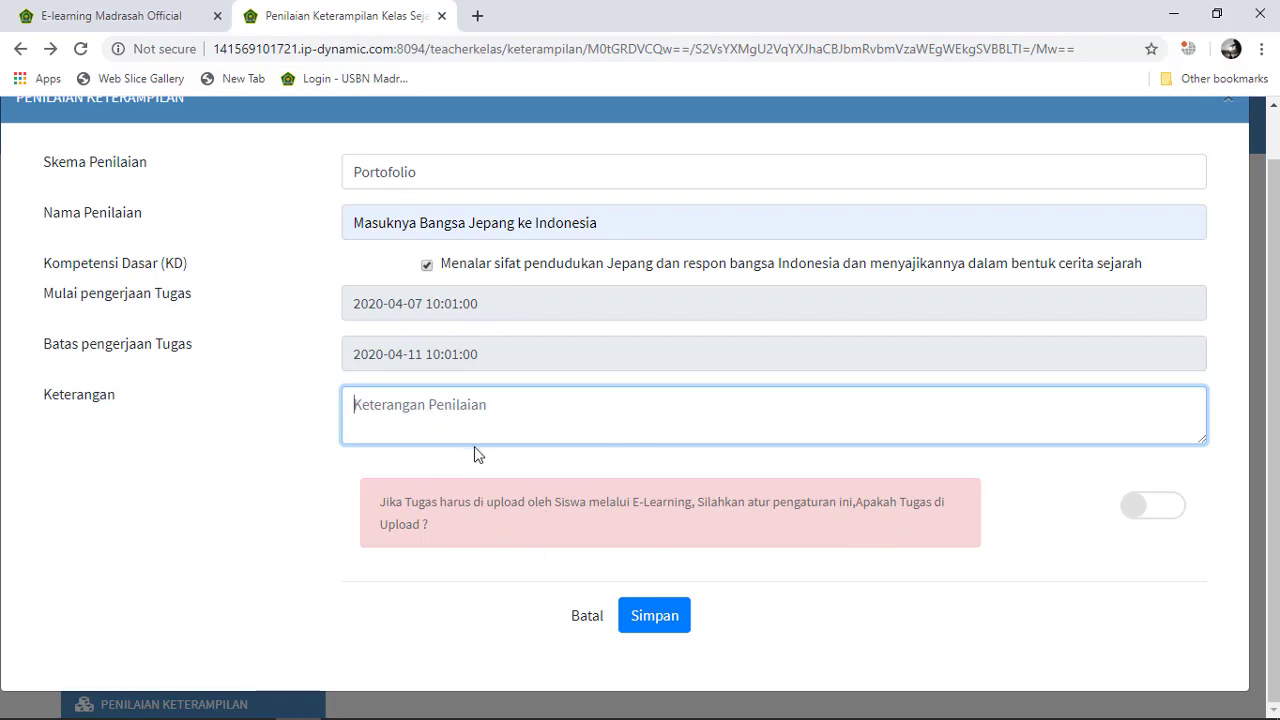
pyautogui.write('dikumpul')
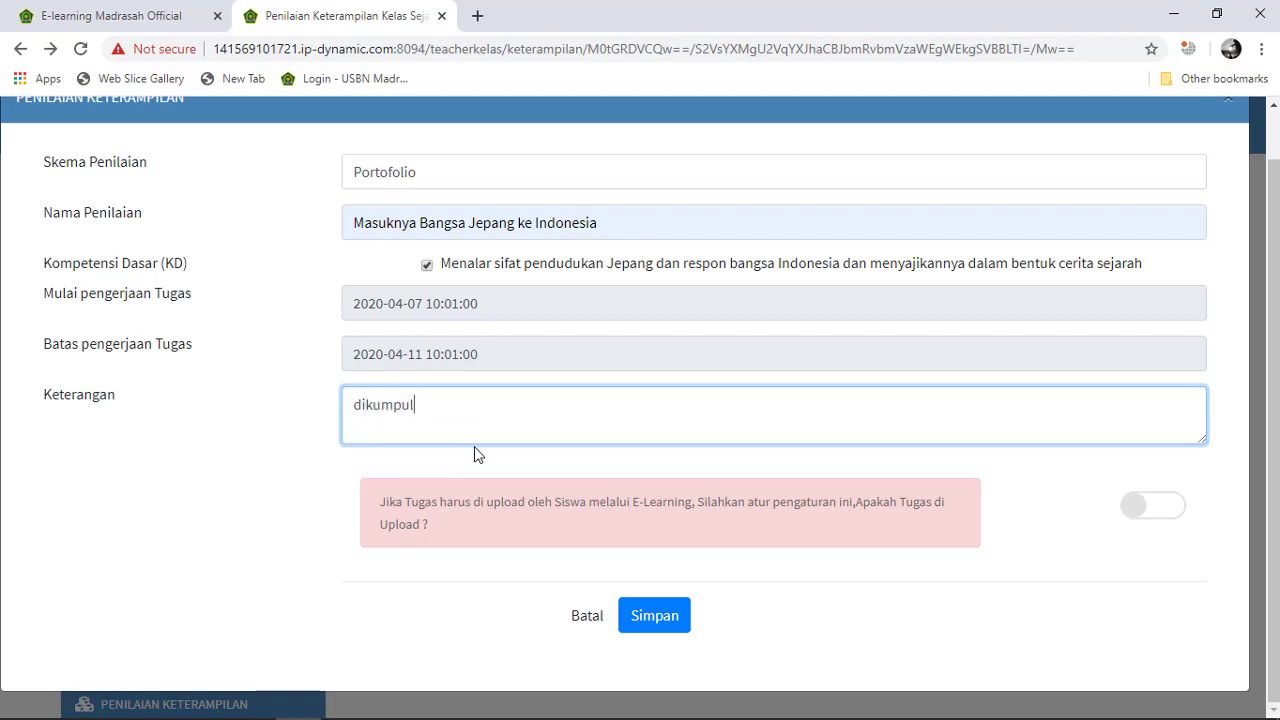
pyautogui.write('kan dengan cara diupload')
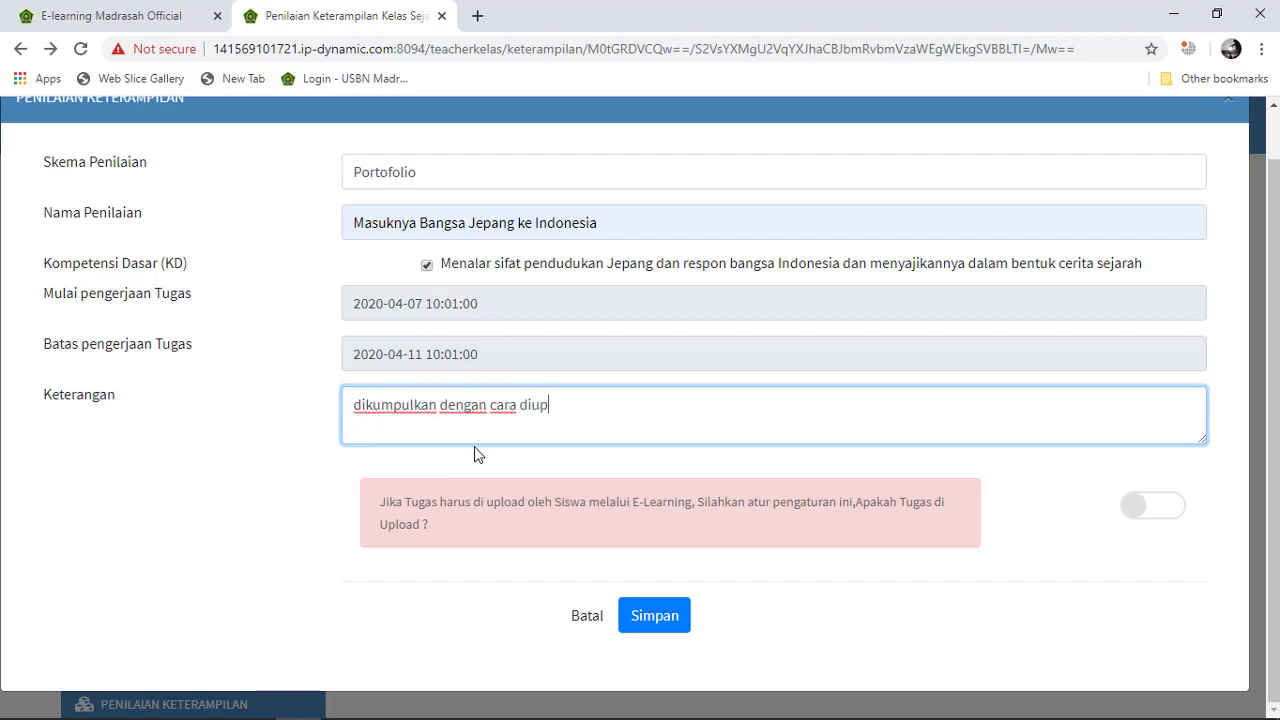
pyautogui.click(655, 615)
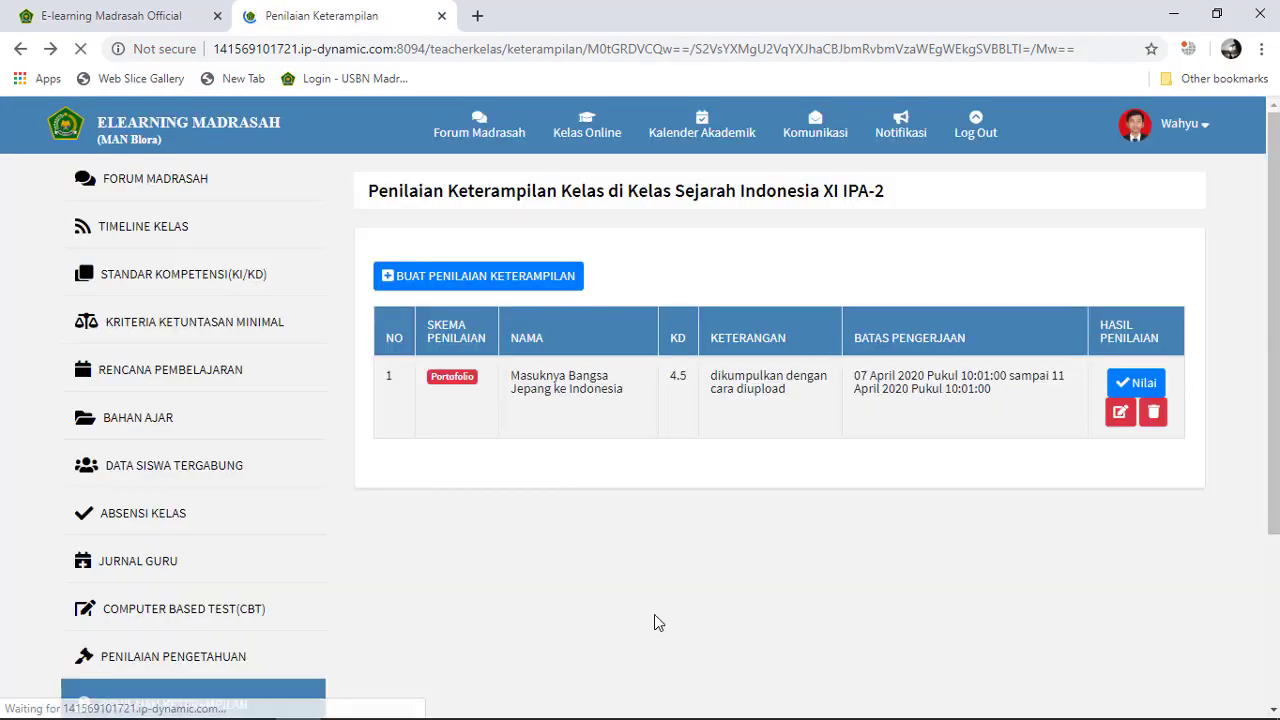
pyautogui.scroll(-2, 212, 568)
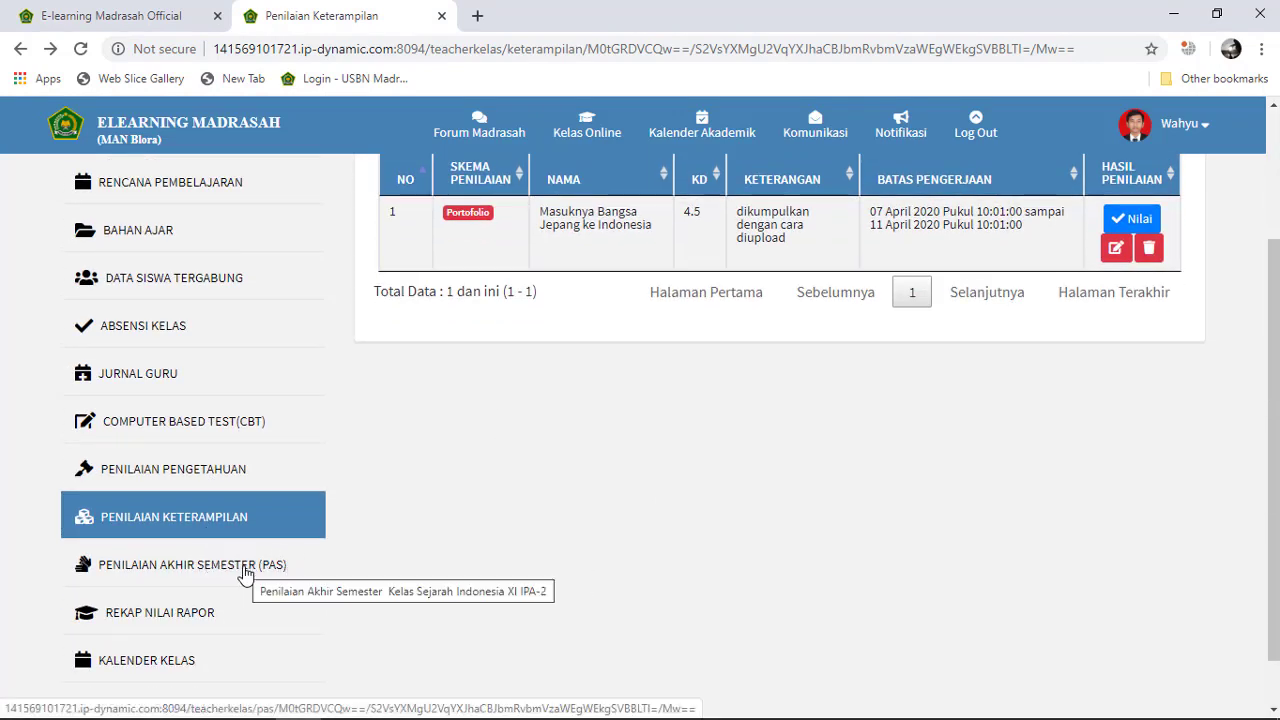
pyautogui.click(244, 566)
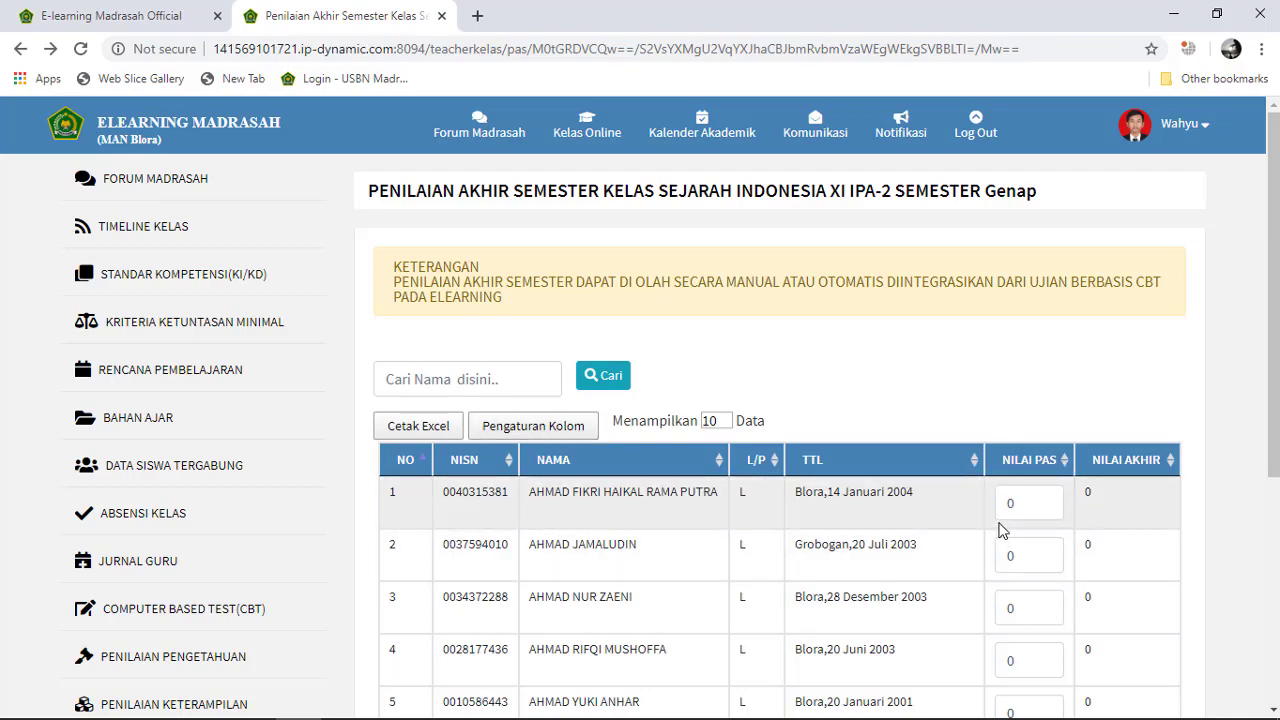
pyautogui.scroll(-1, 1000, 527)
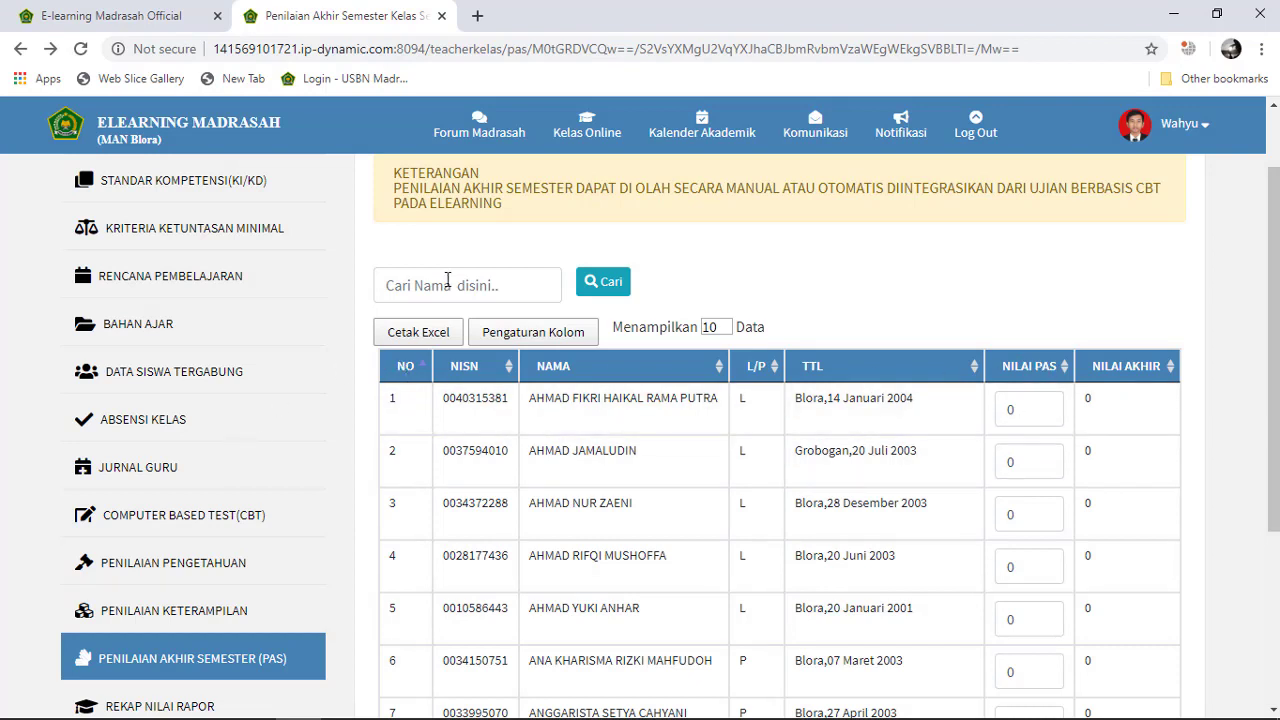
pyautogui.scroll(1, 452, 284)
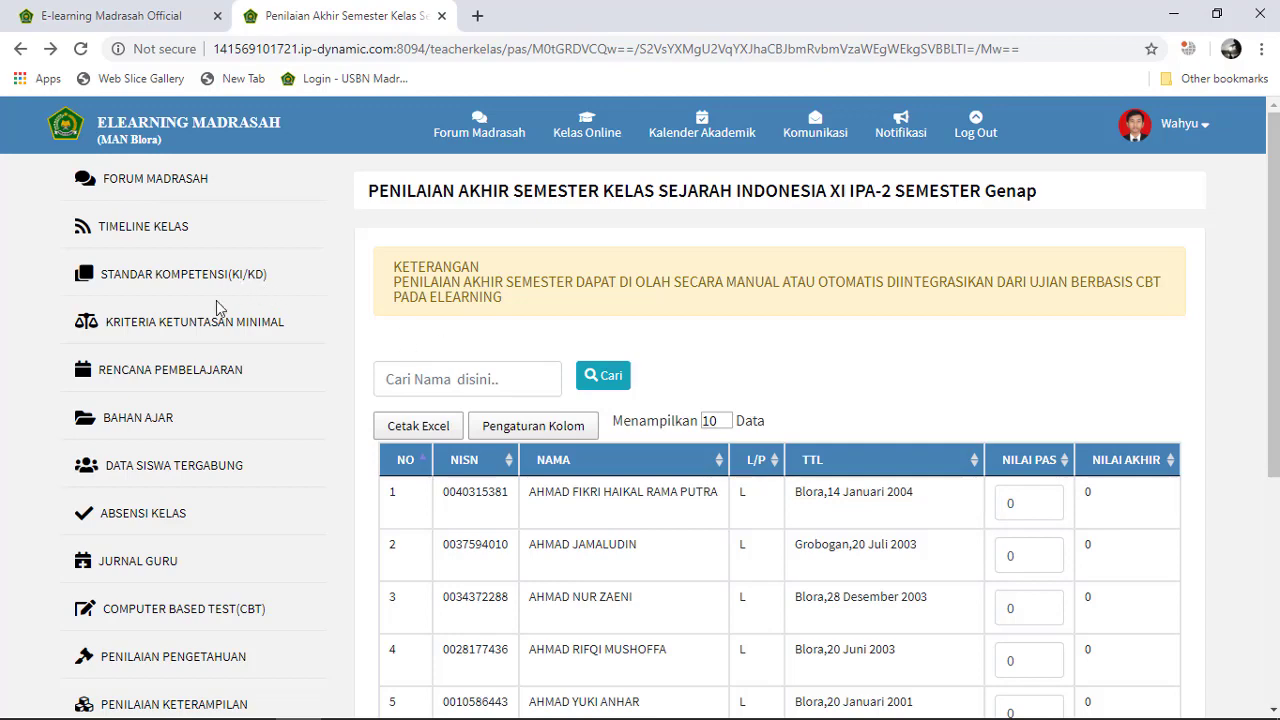
pyautogui.scroll(-3, 218, 472)
pyautogui.scroll(-1, 268, 440)
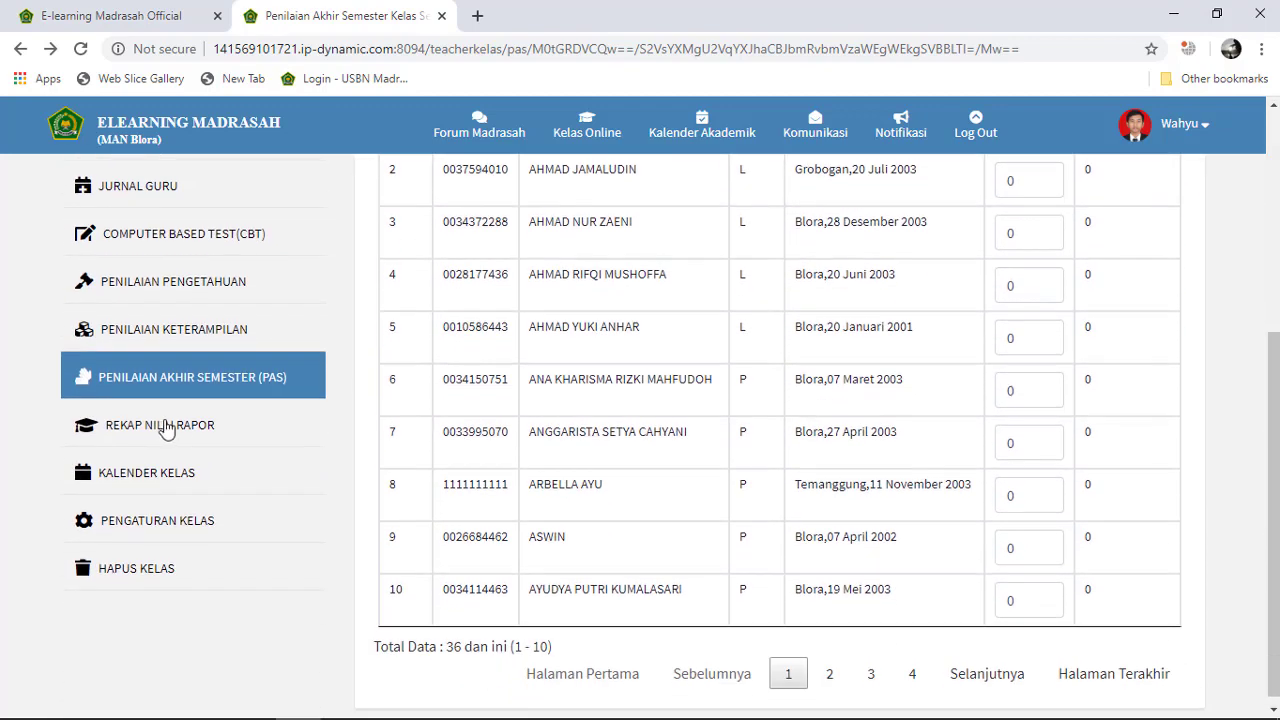
# Open Rekap Nilai Rapor and scroll through the recap showing every student at 0.00, grade D.
pyautogui.click(188, 436)
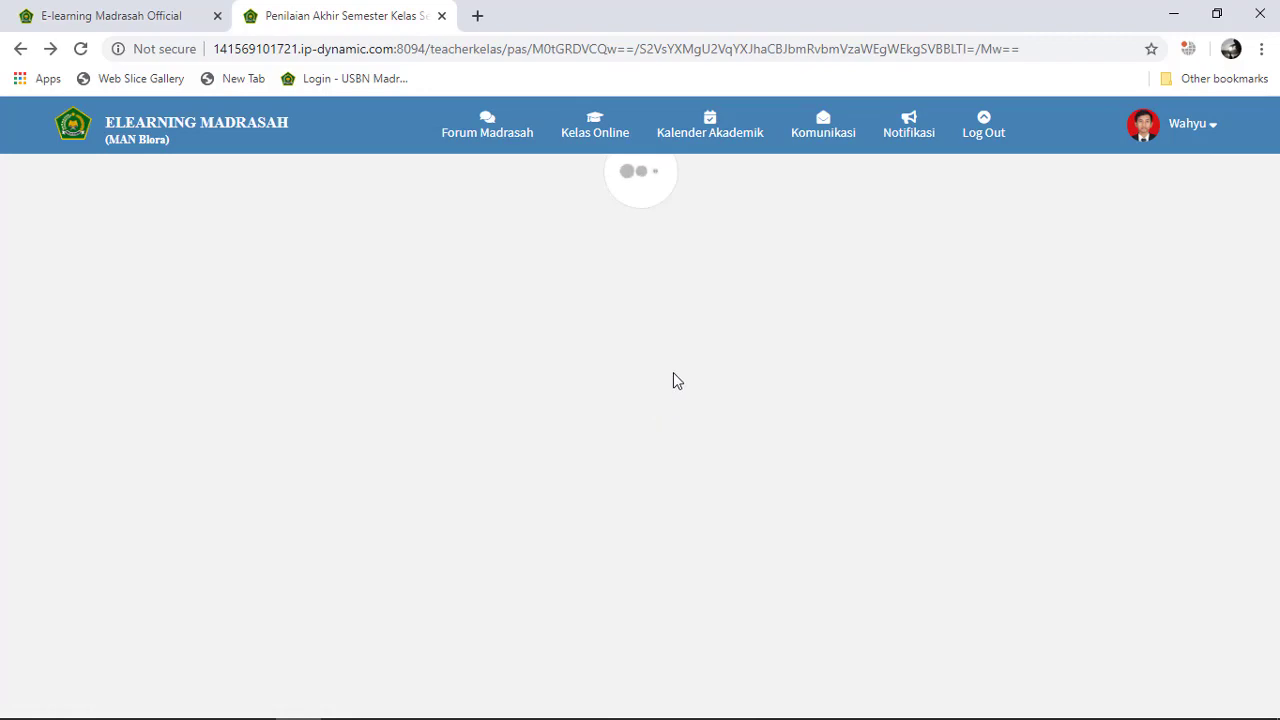
pyautogui.scroll(-3, 510, 385)
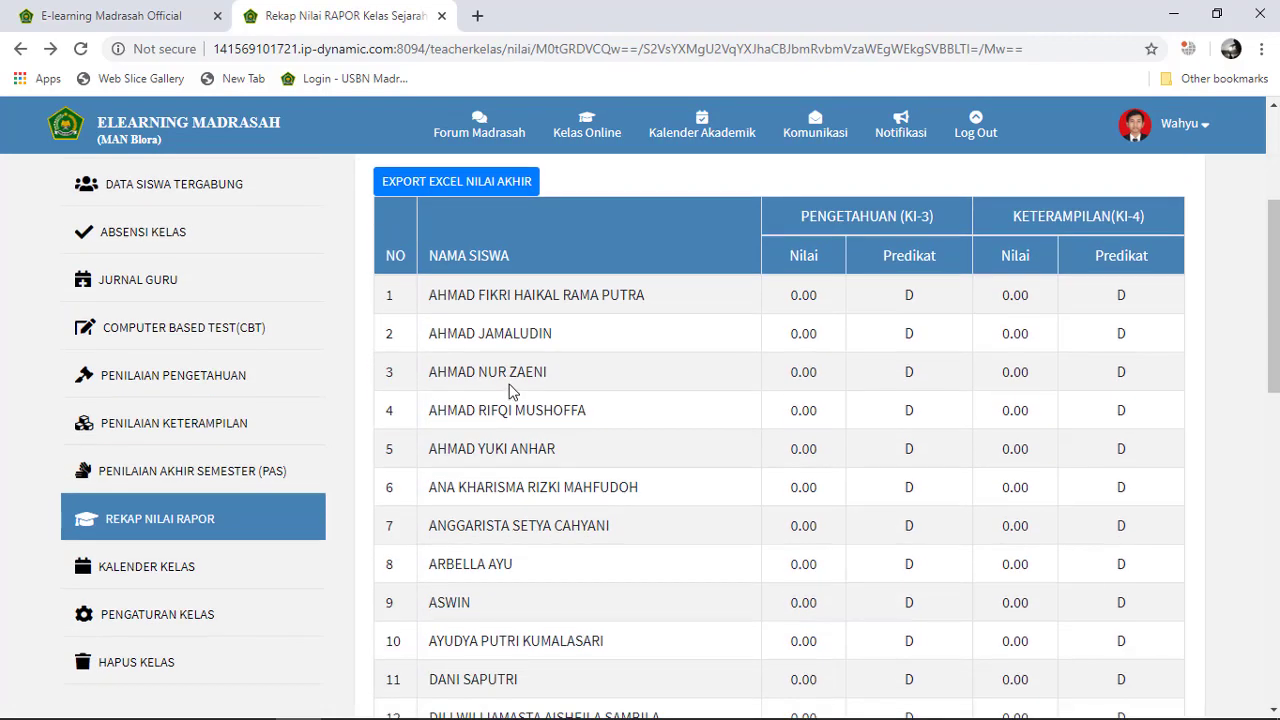
pyautogui.scroll(-1, 922, 376)
pyautogui.scroll(-10, 922, 376)
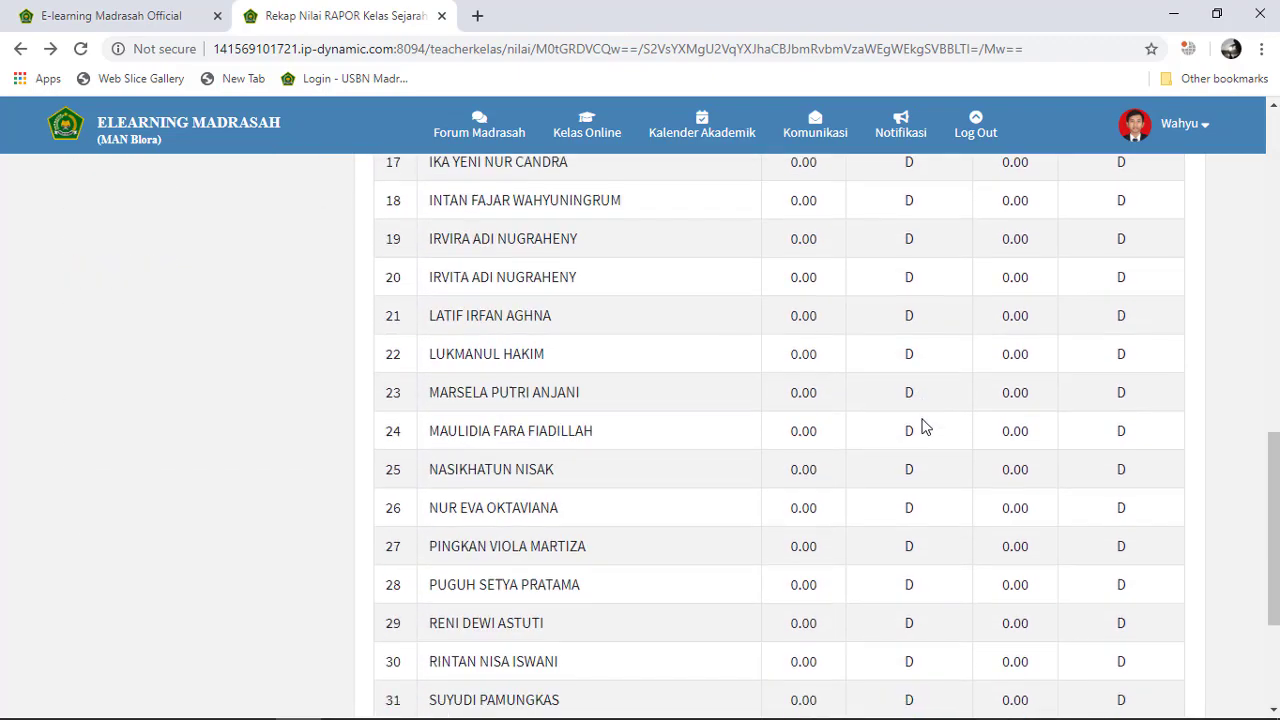
pyautogui.scroll(13, 930, 462)
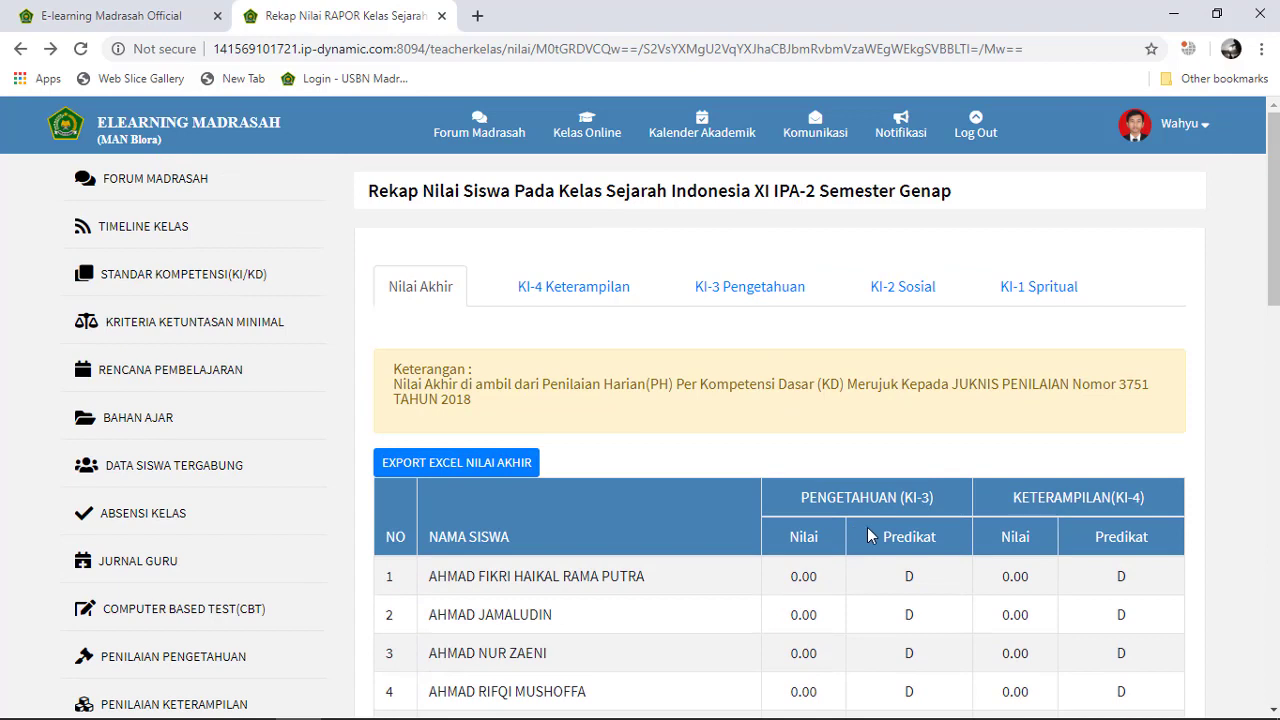
pyautogui.scroll(-2, 848, 516)
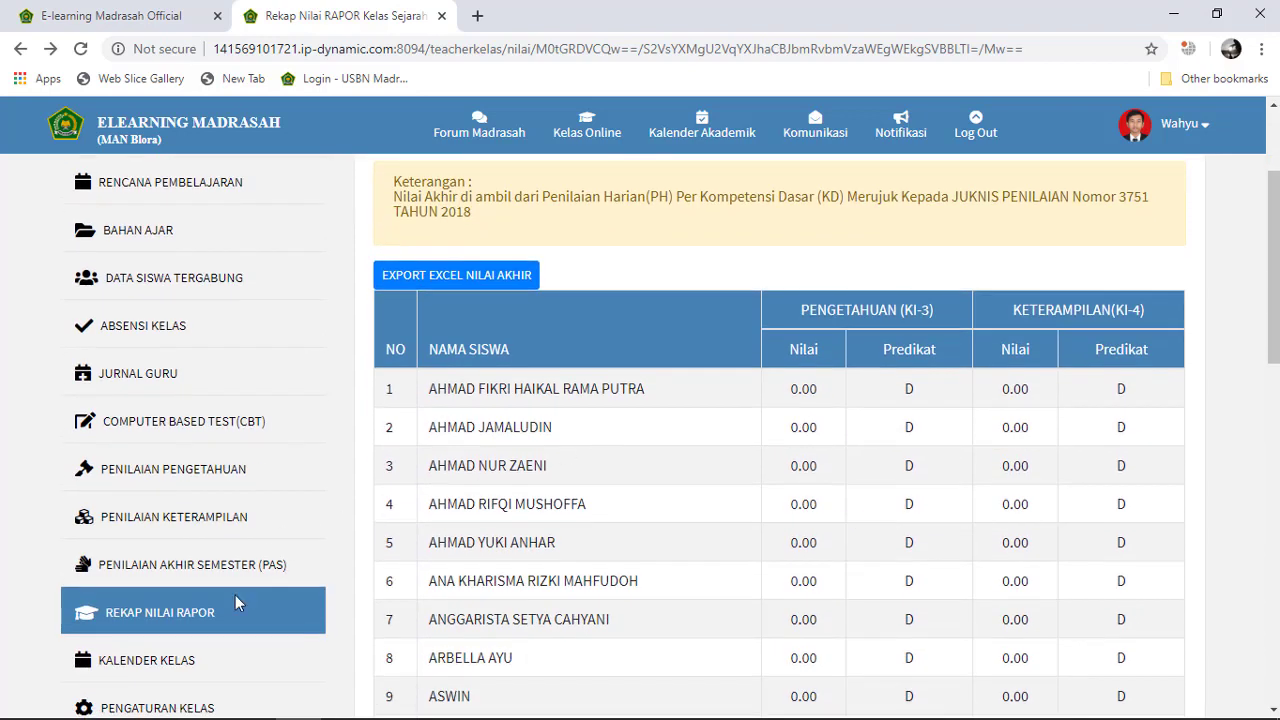
# Open the April 2020 class calendar and read the 7 April and 8 April Penilaian Harian 1 CBT events.
pyautogui.click(168, 660)
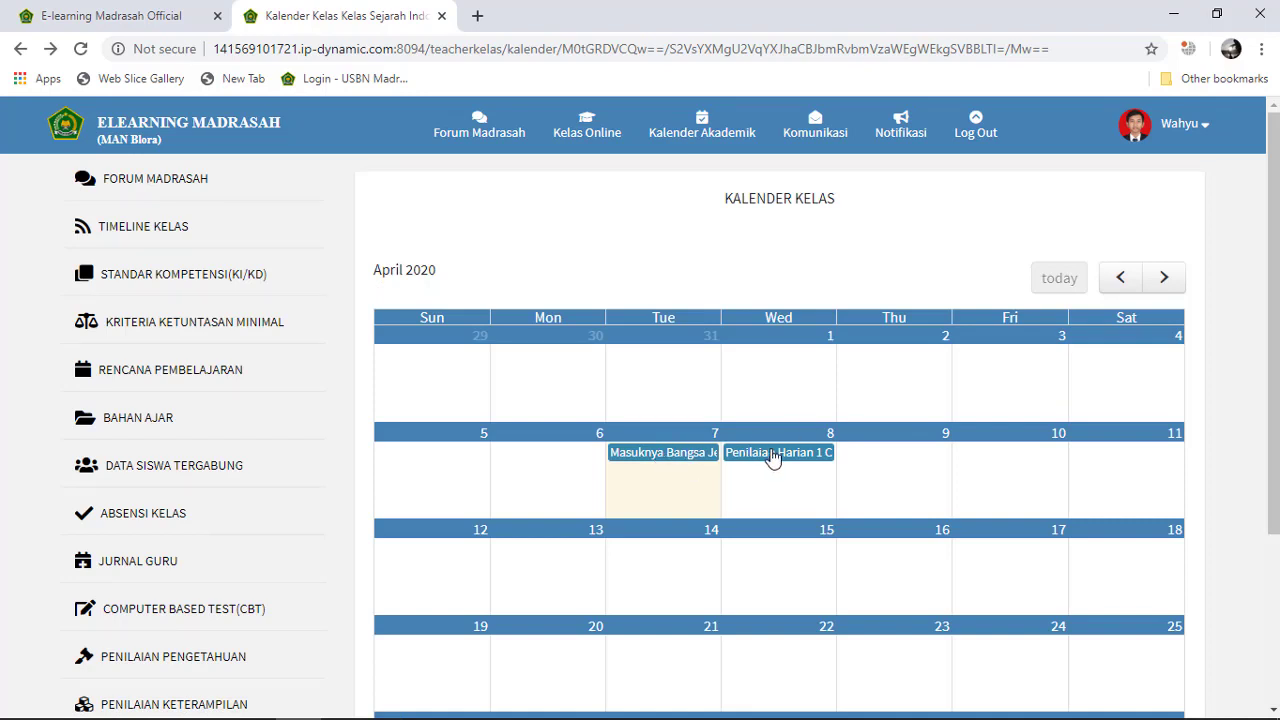
pyautogui.click(640, 463)
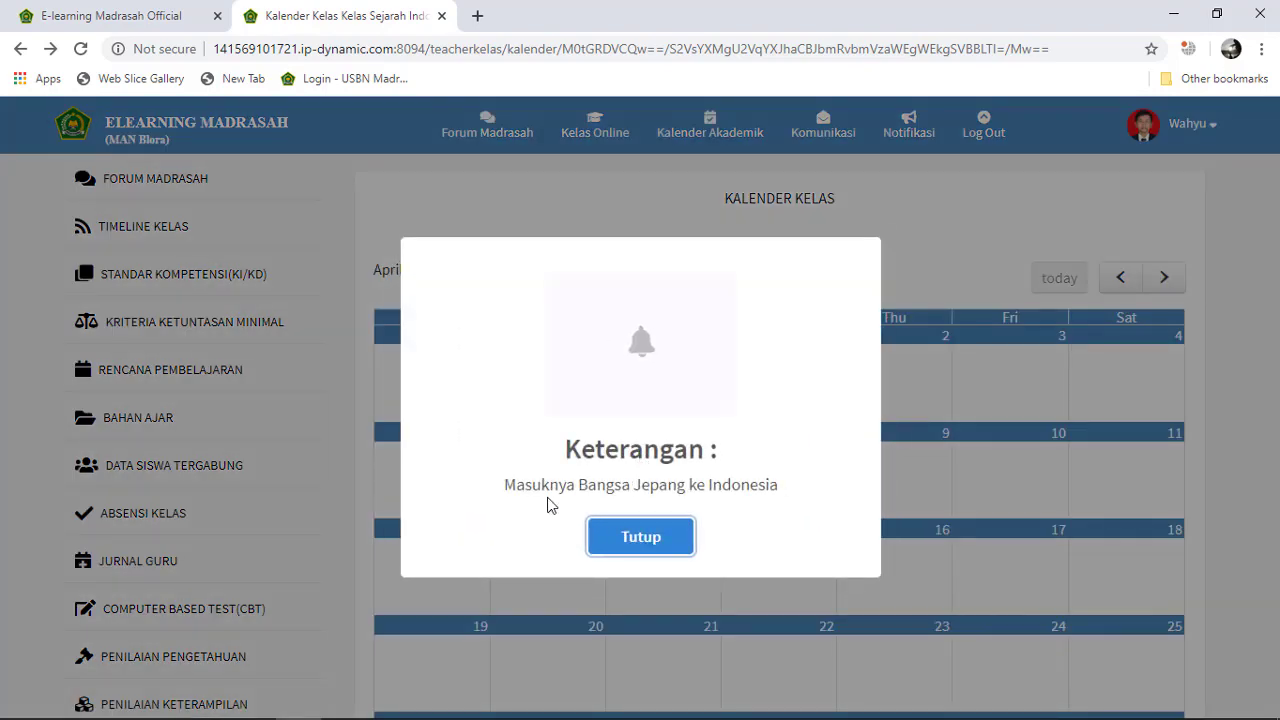
pyautogui.click(654, 540)
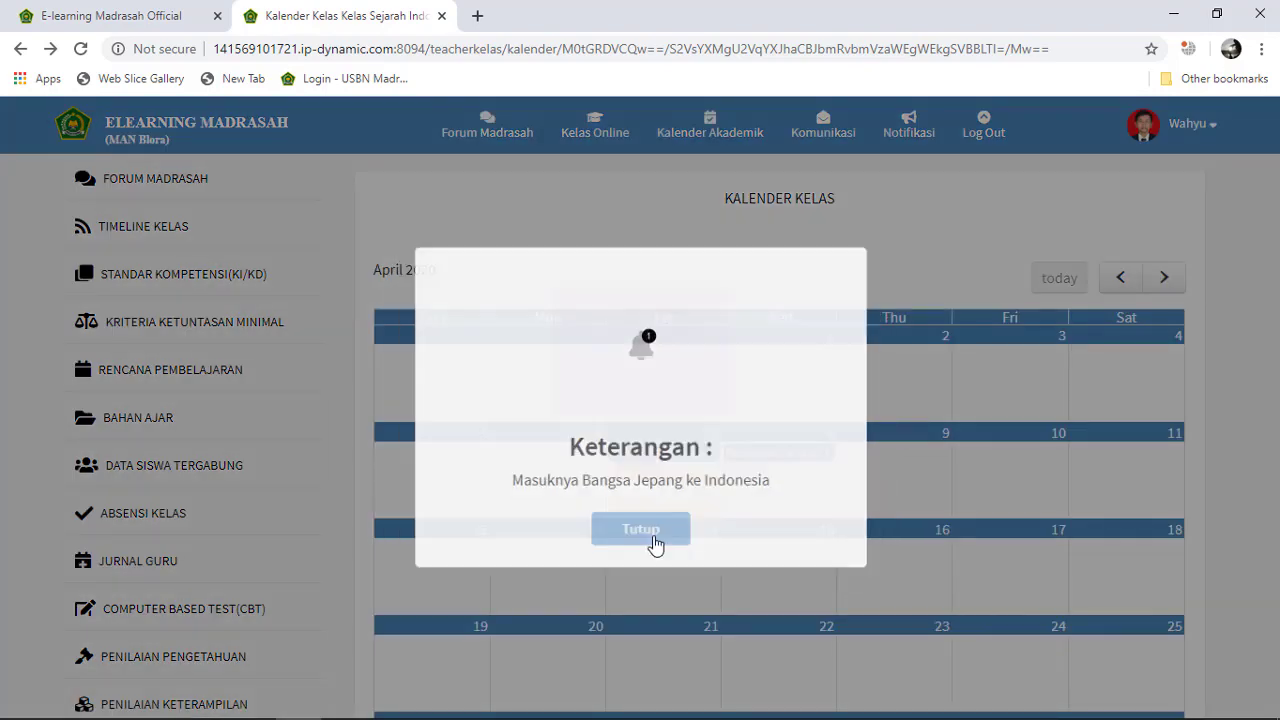
pyautogui.click(762, 465)
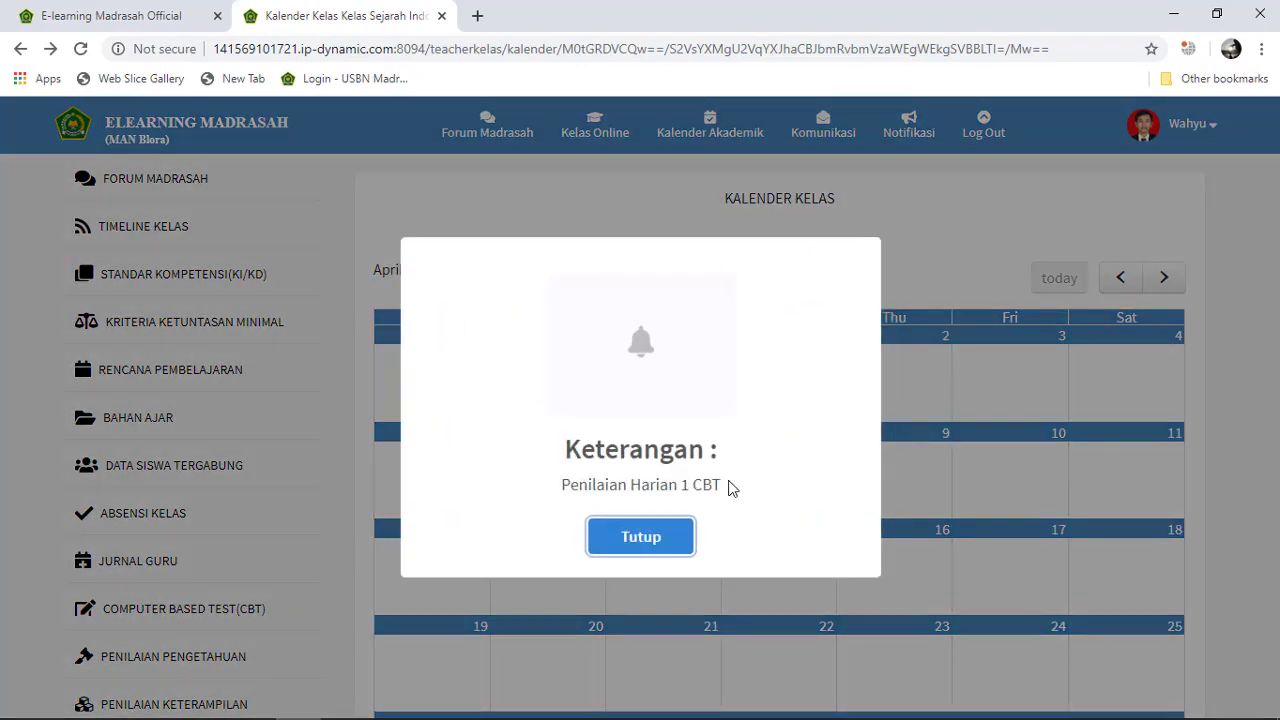
pyautogui.click(662, 541)
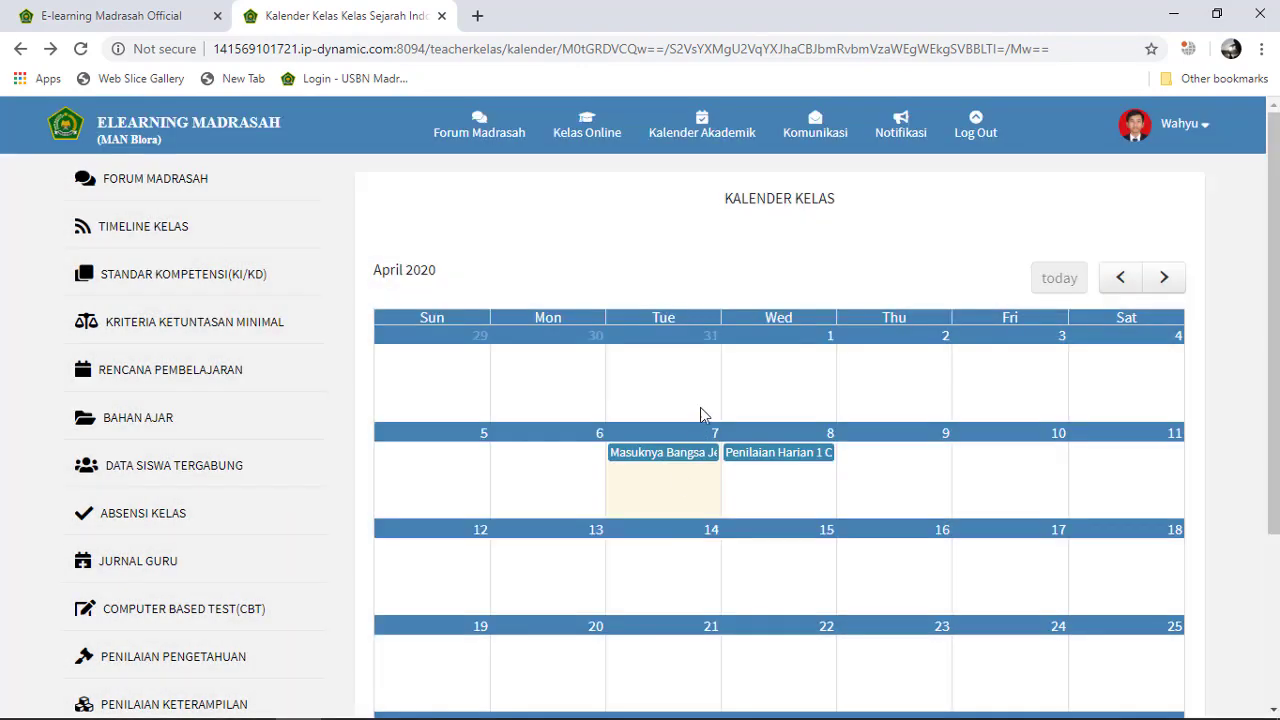
pyautogui.scroll(-3, 274, 500)
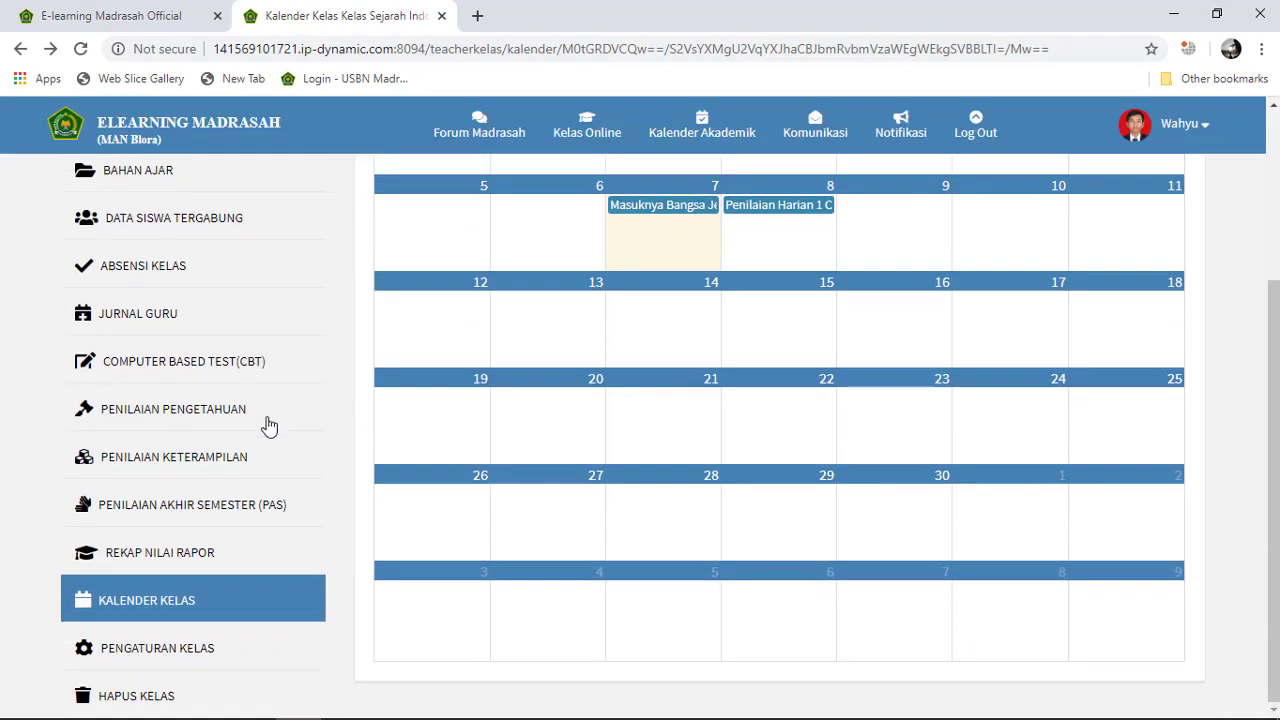
# Open Pengaturan Kelas and save the settings unchanged with Simpan Perubahan.
pyautogui.click(166, 660)
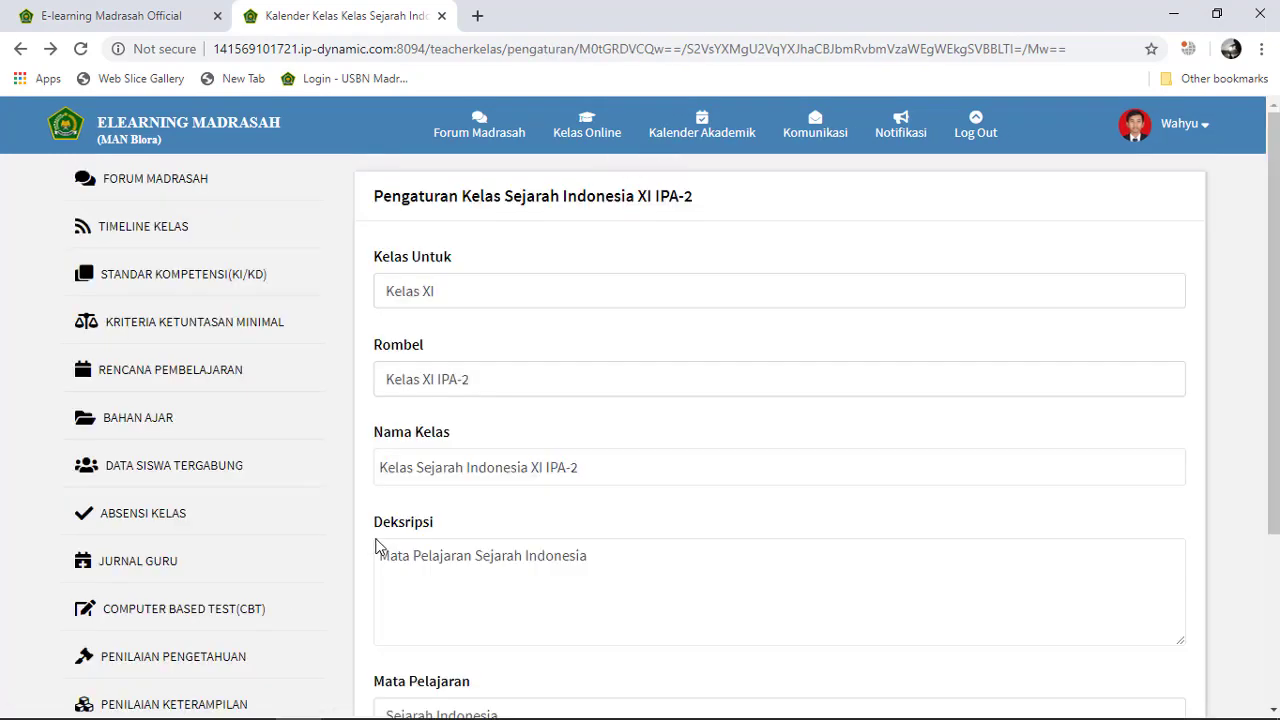
pyautogui.scroll(-2, 526, 386)
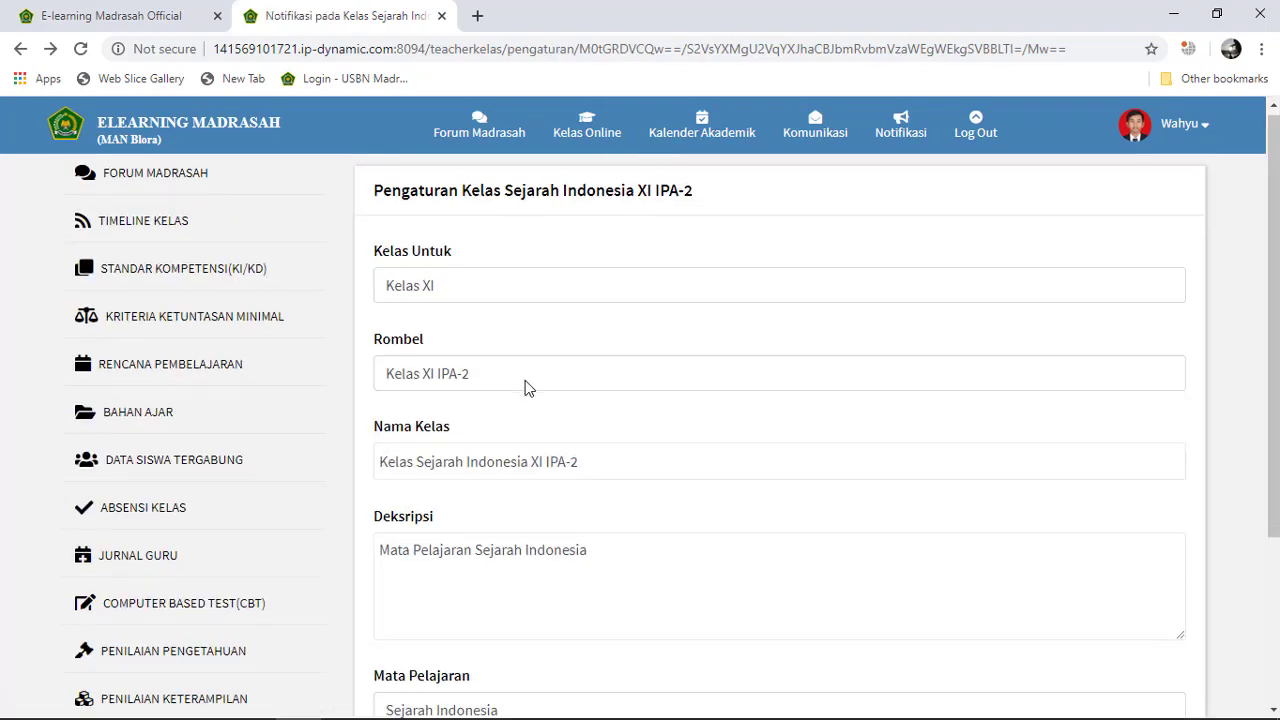
pyautogui.scroll(-1, 518, 462)
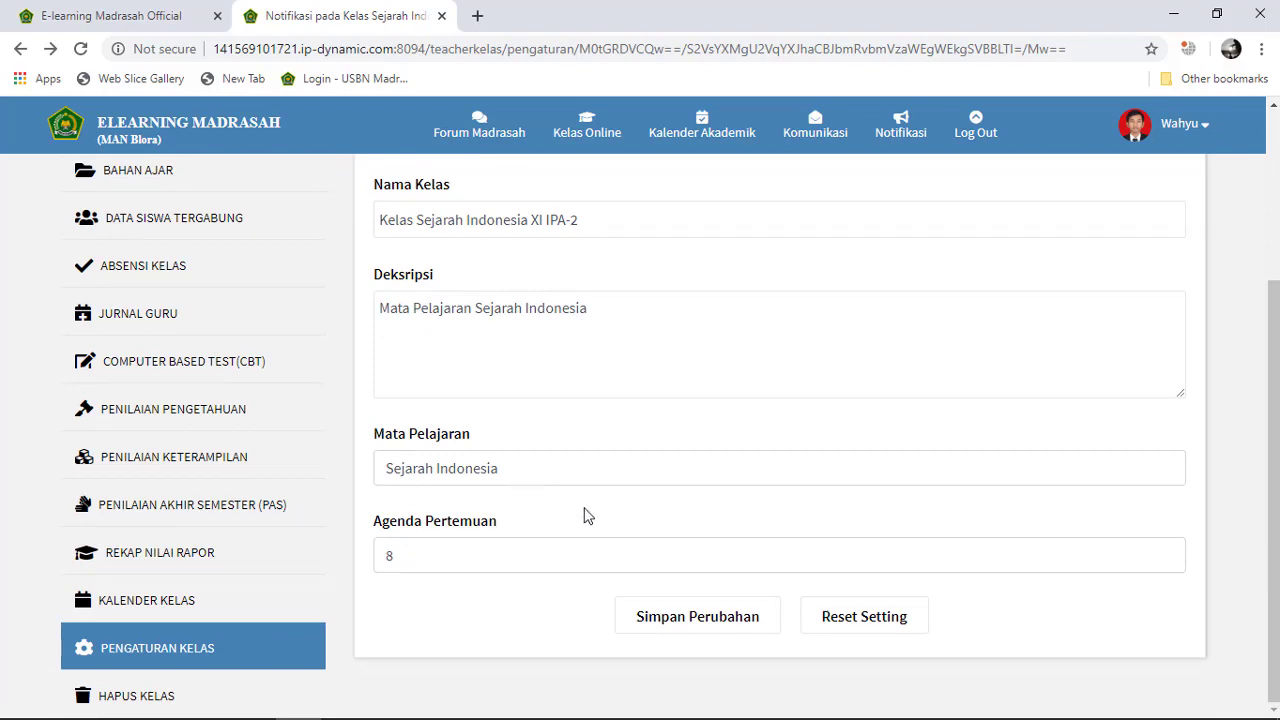
pyautogui.scroll(3, 493, 420)
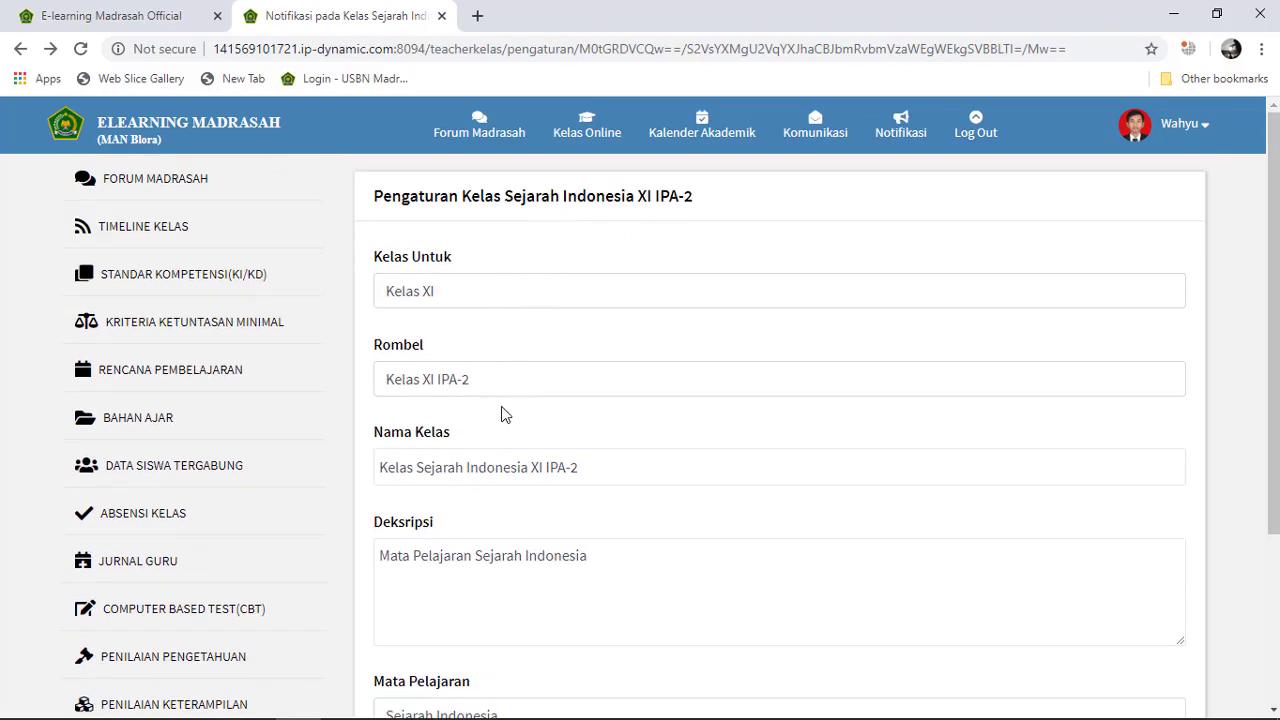
pyautogui.scroll(-3, 515, 440)
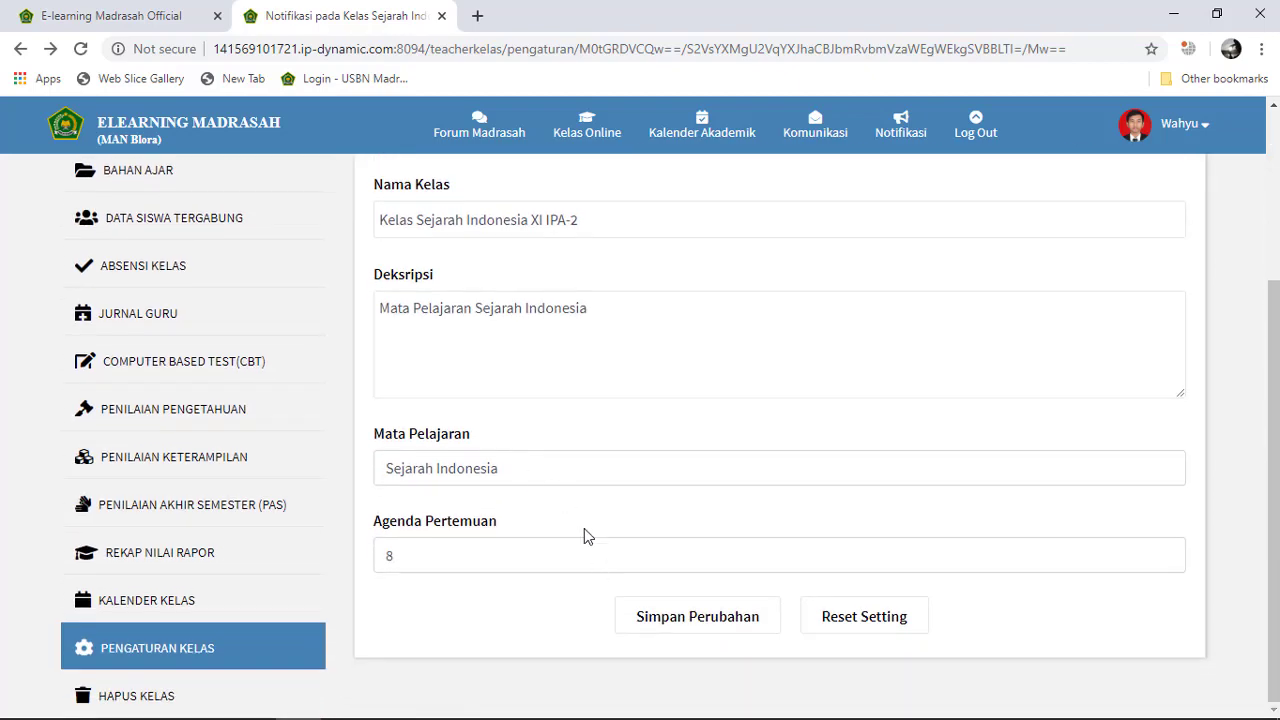
pyautogui.click(698, 618)
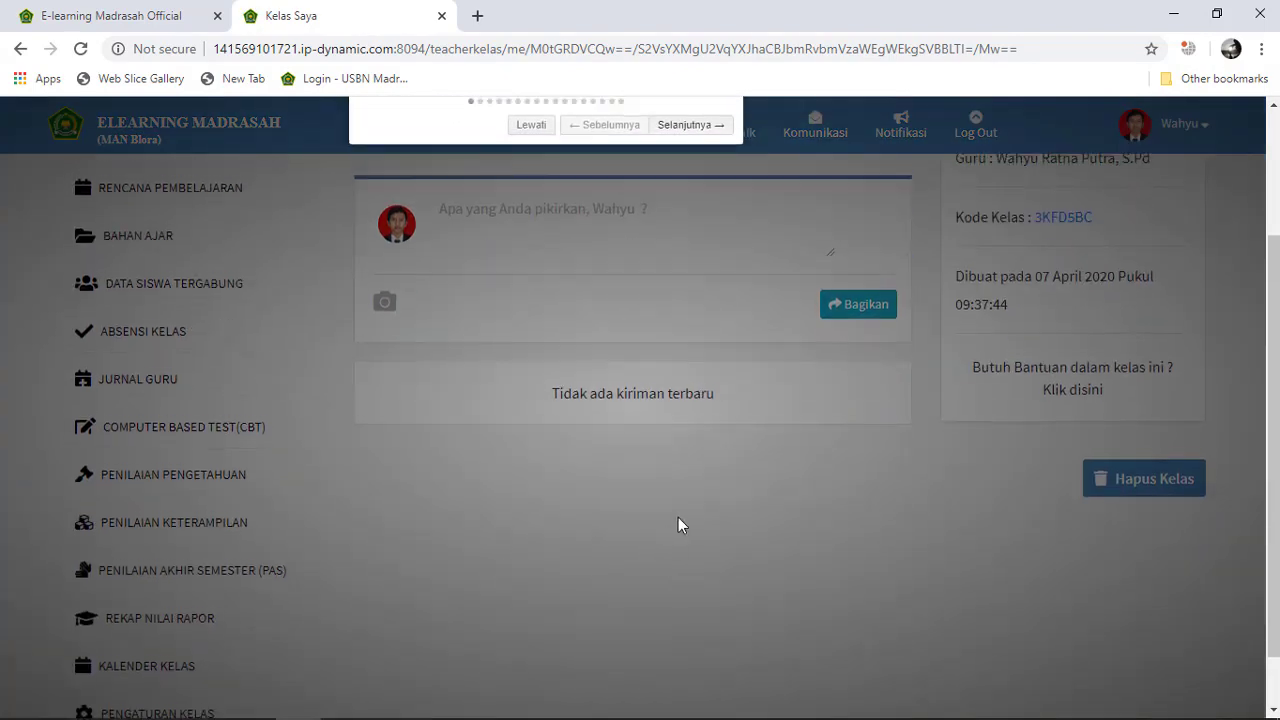
# Skip the tour popup and log out of the teacher account, confirming with OK.
pyautogui.click(541, 309)
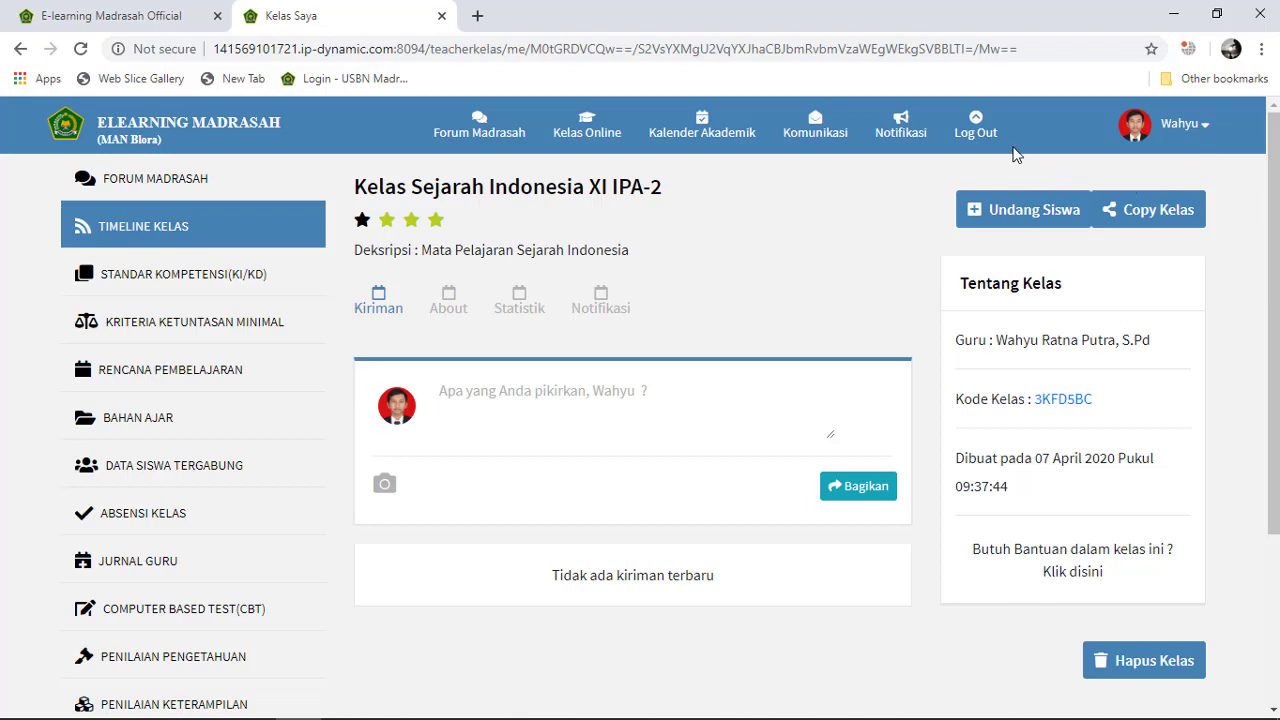
pyautogui.click(986, 127)
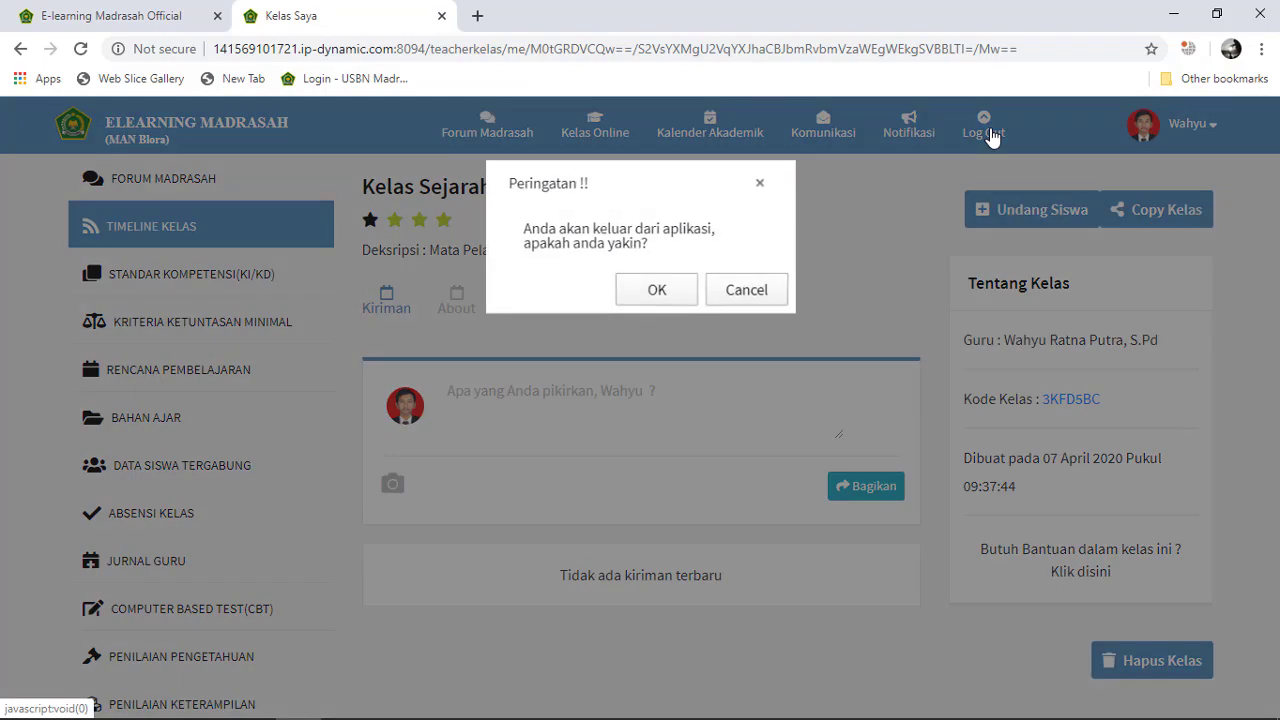
pyautogui.click(660, 290)
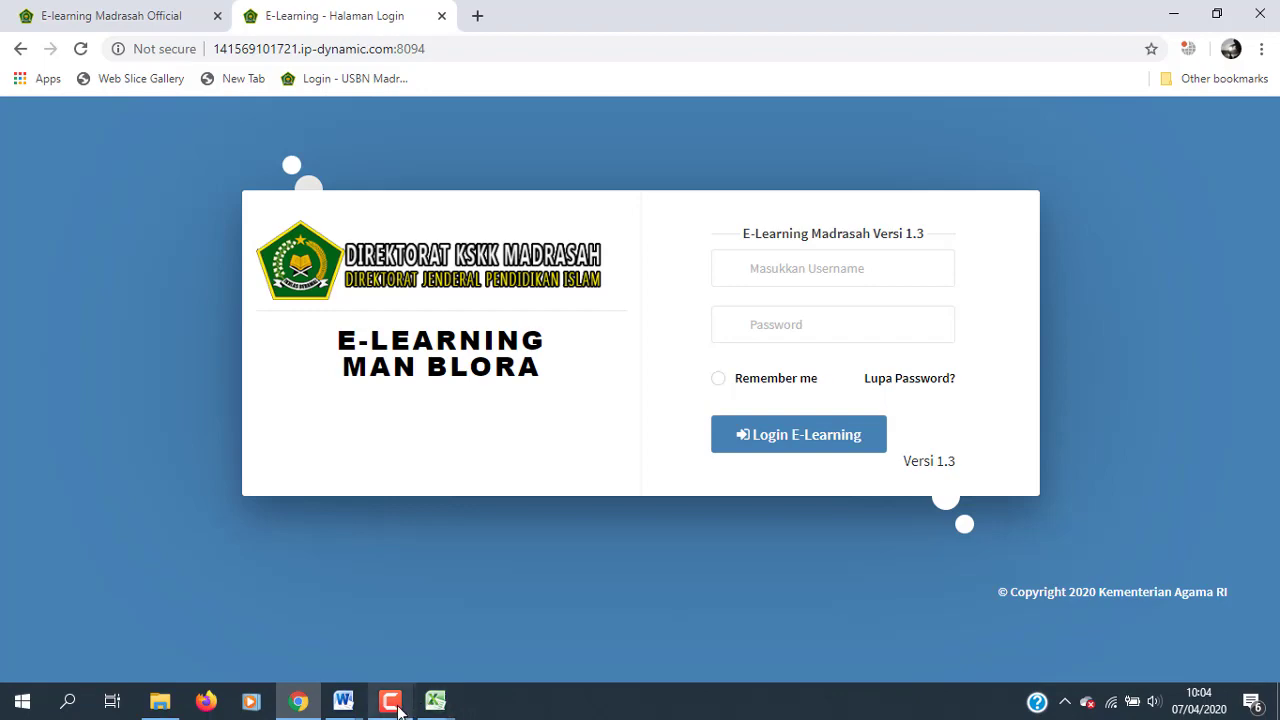
pyautogui.click(392, 703)
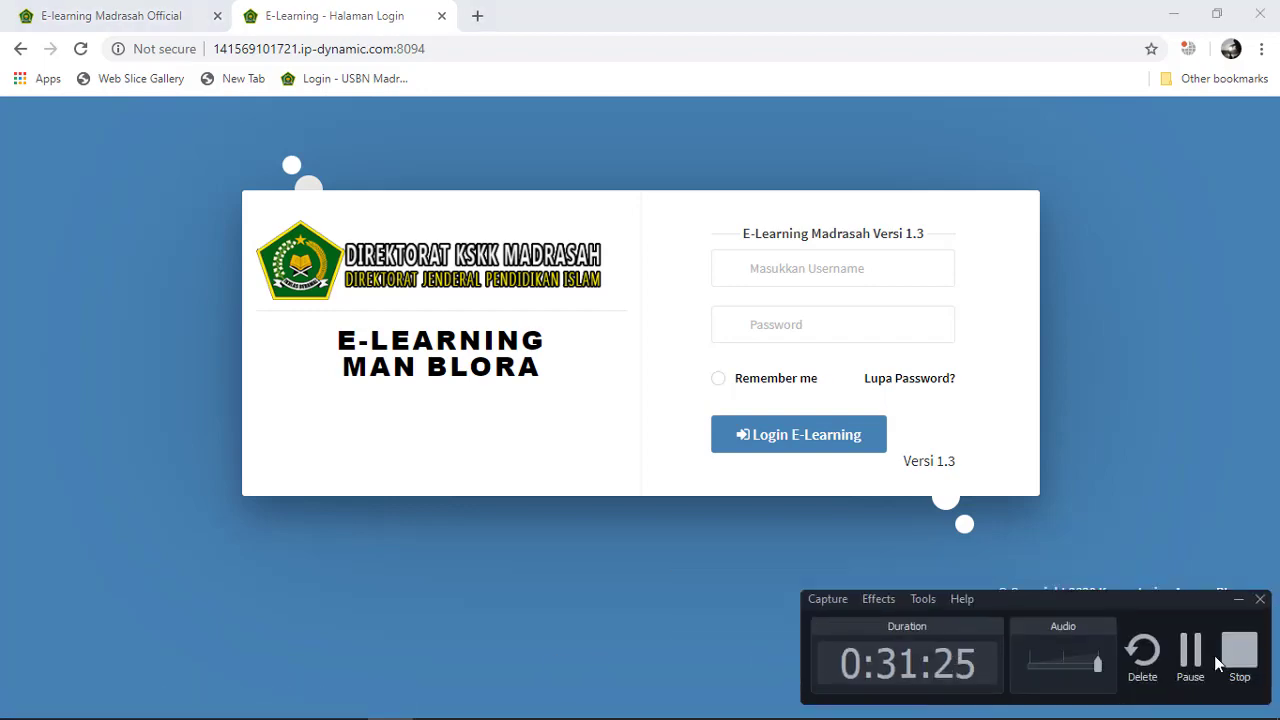